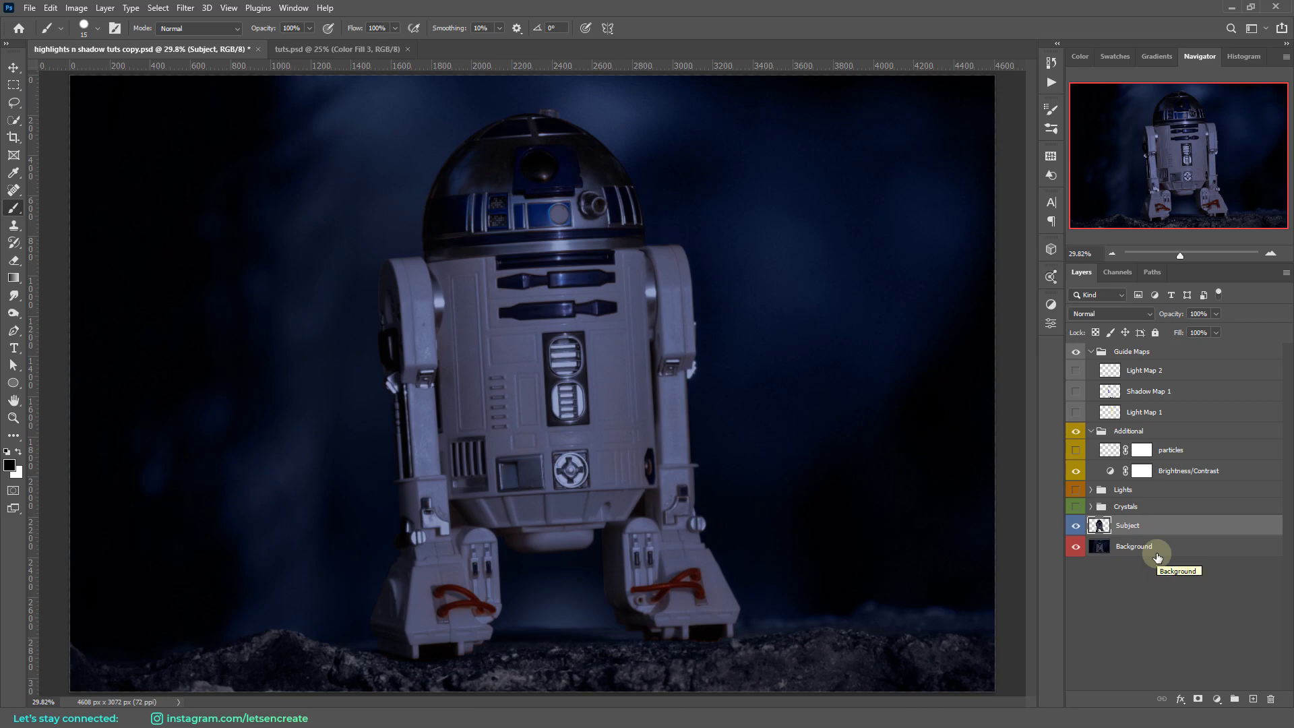
Step: Show the Lights group and compare the image with and without the Brightness/Contrast adjustment
click(1075, 491)
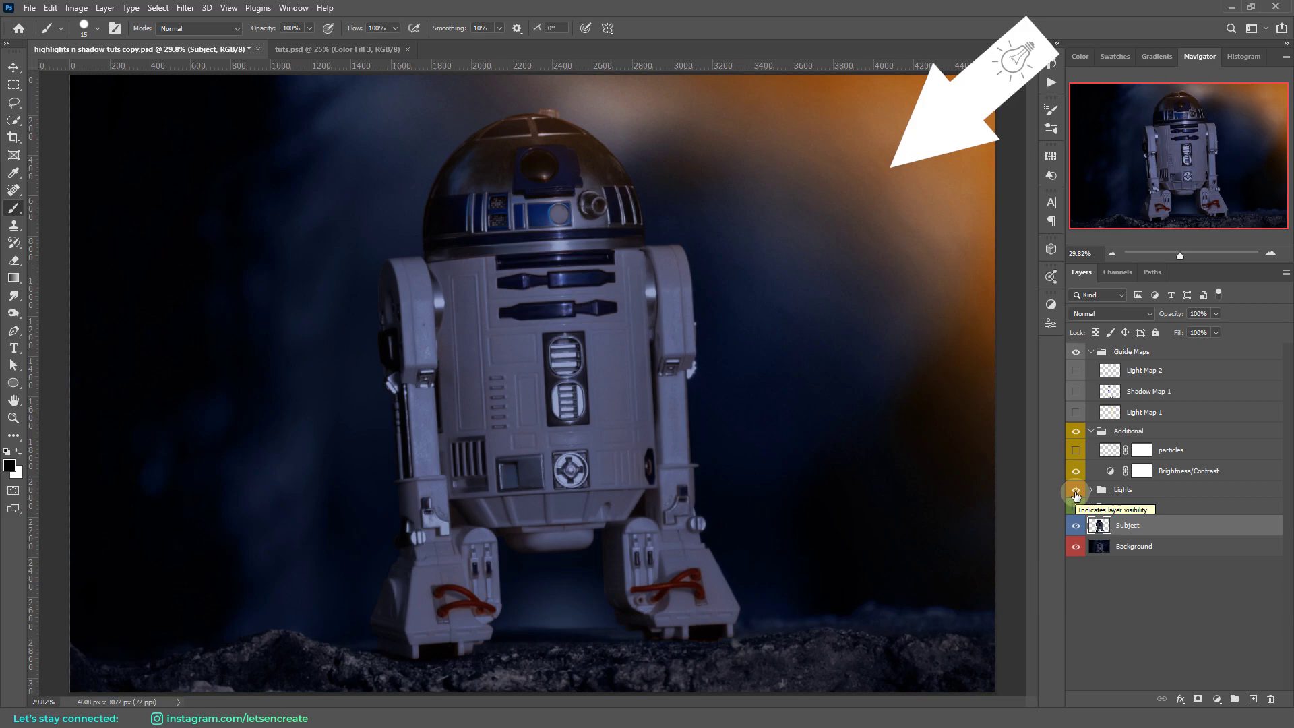
click(1236, 470)
click(1076, 473)
click(1076, 473)
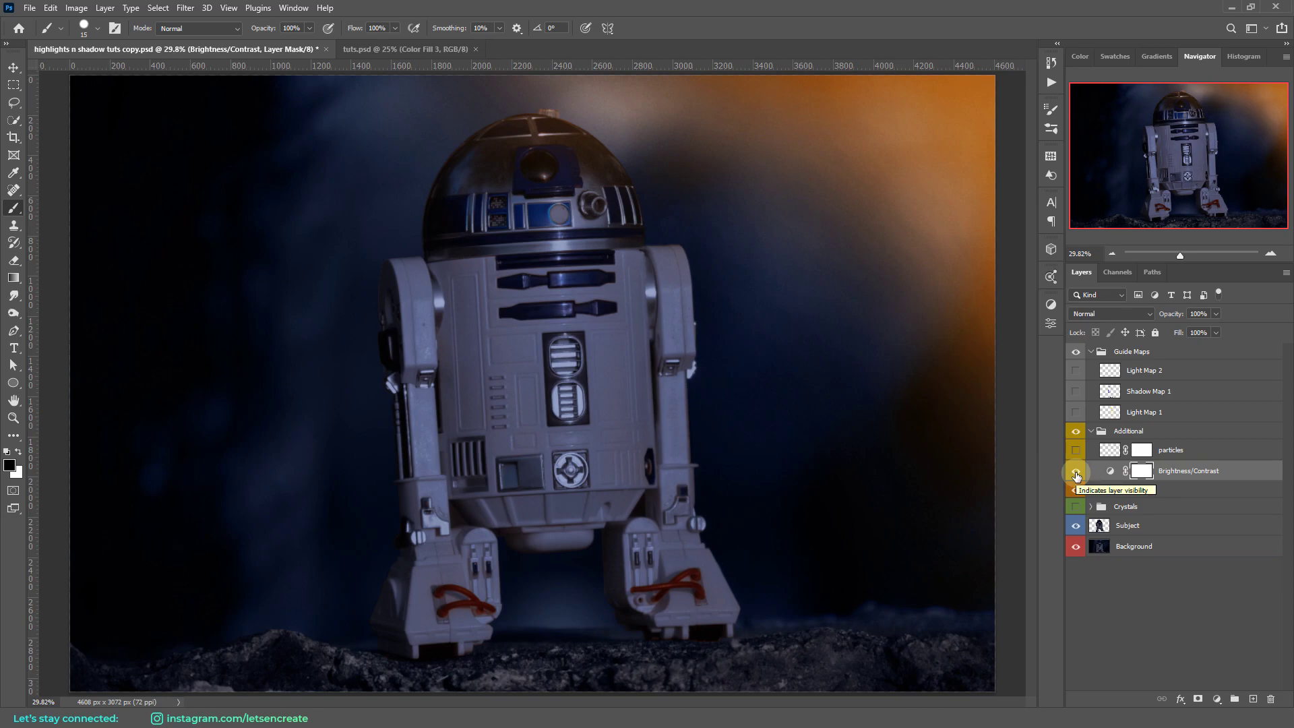
Step: Preview the Light Map 1 guide over the robot and hide it again
click(1076, 412)
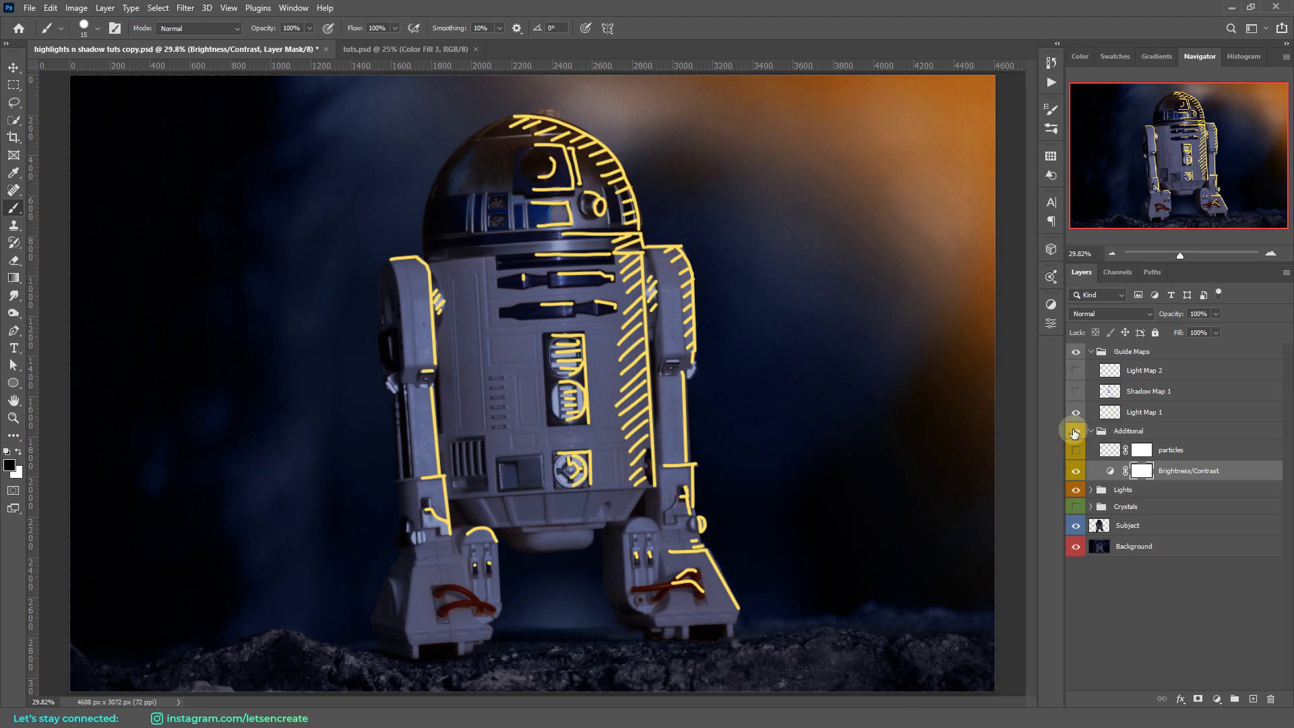
click(1075, 431)
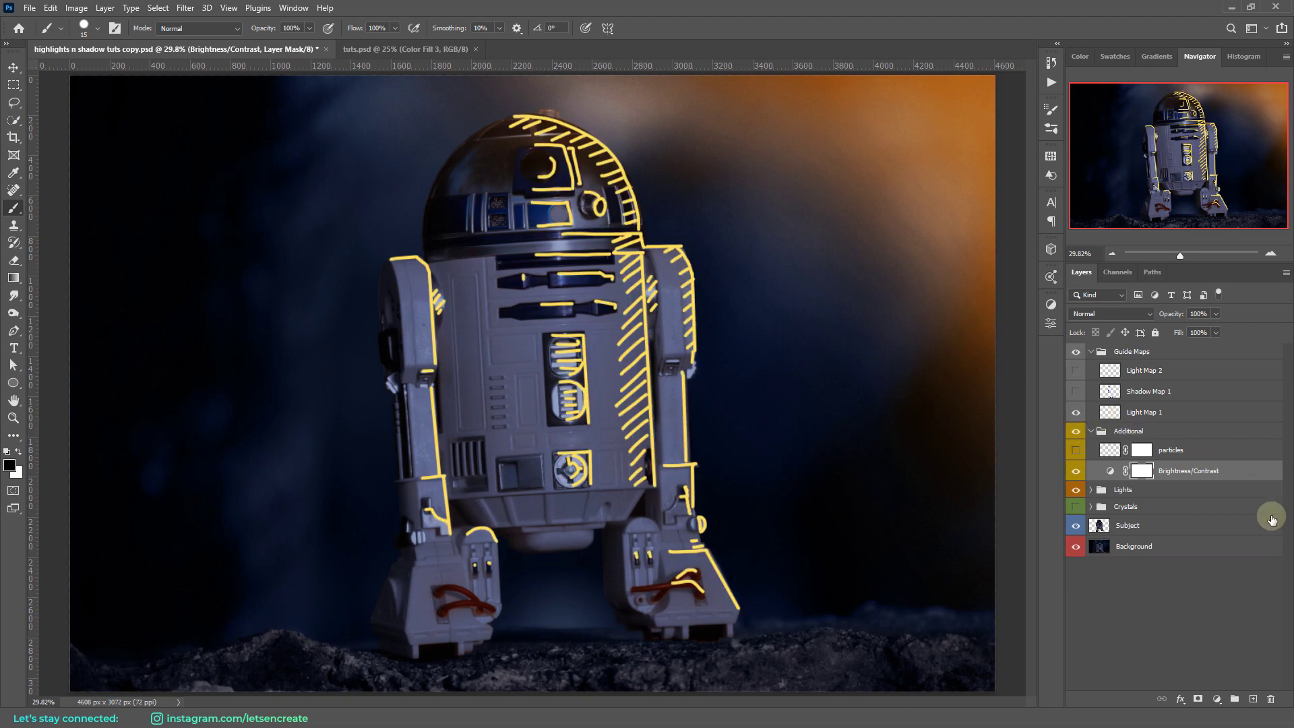
click(1075, 412)
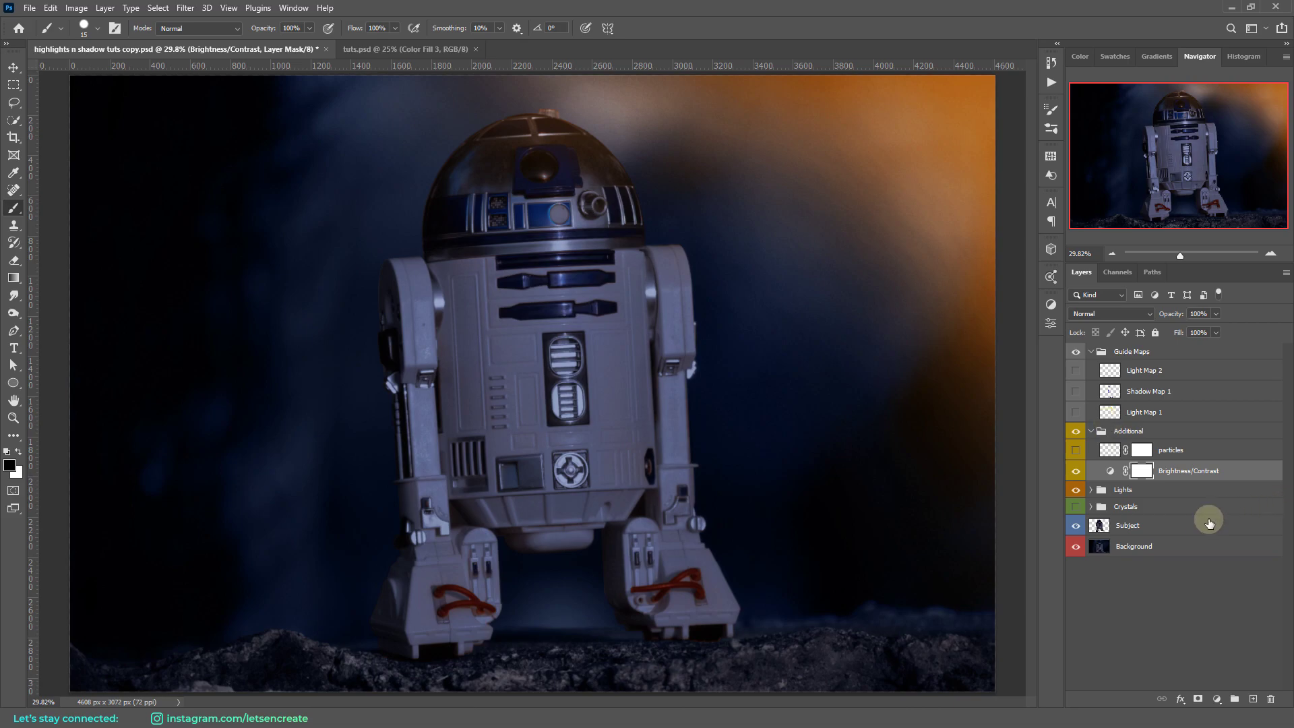
Step: Select the Subject layer and choose the Soft Round Pressure Opacity and Flow brush with 49% opacity and 11% flow
click(1182, 523)
click(84, 29)
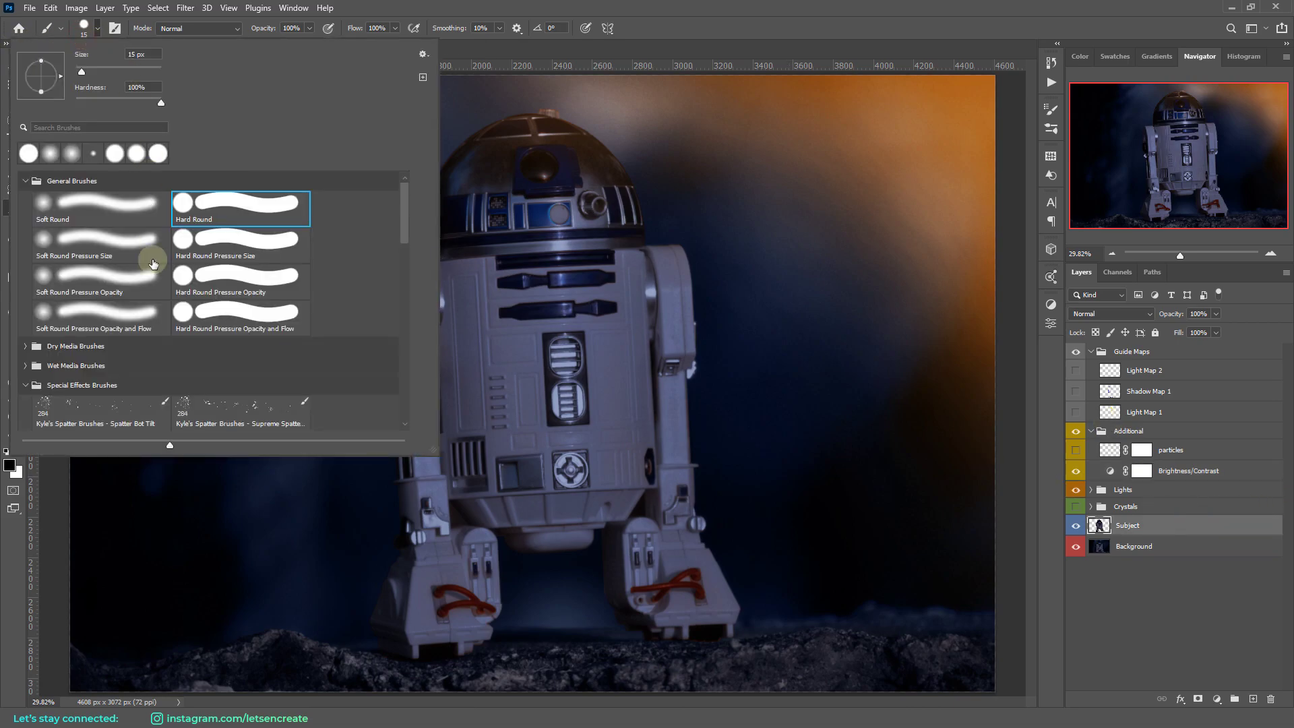
click(96, 325)
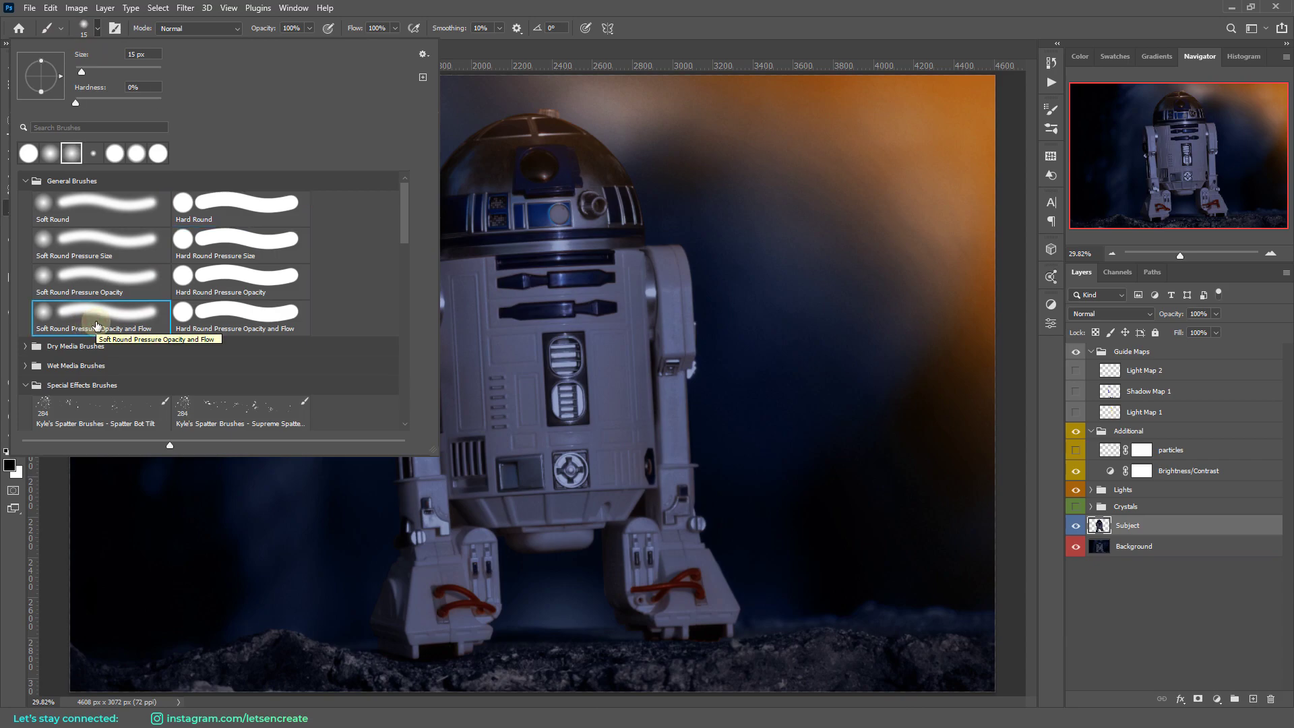
click(744, 6)
drag(264, 28, 228, 27)
drag(352, 28, 294, 32)
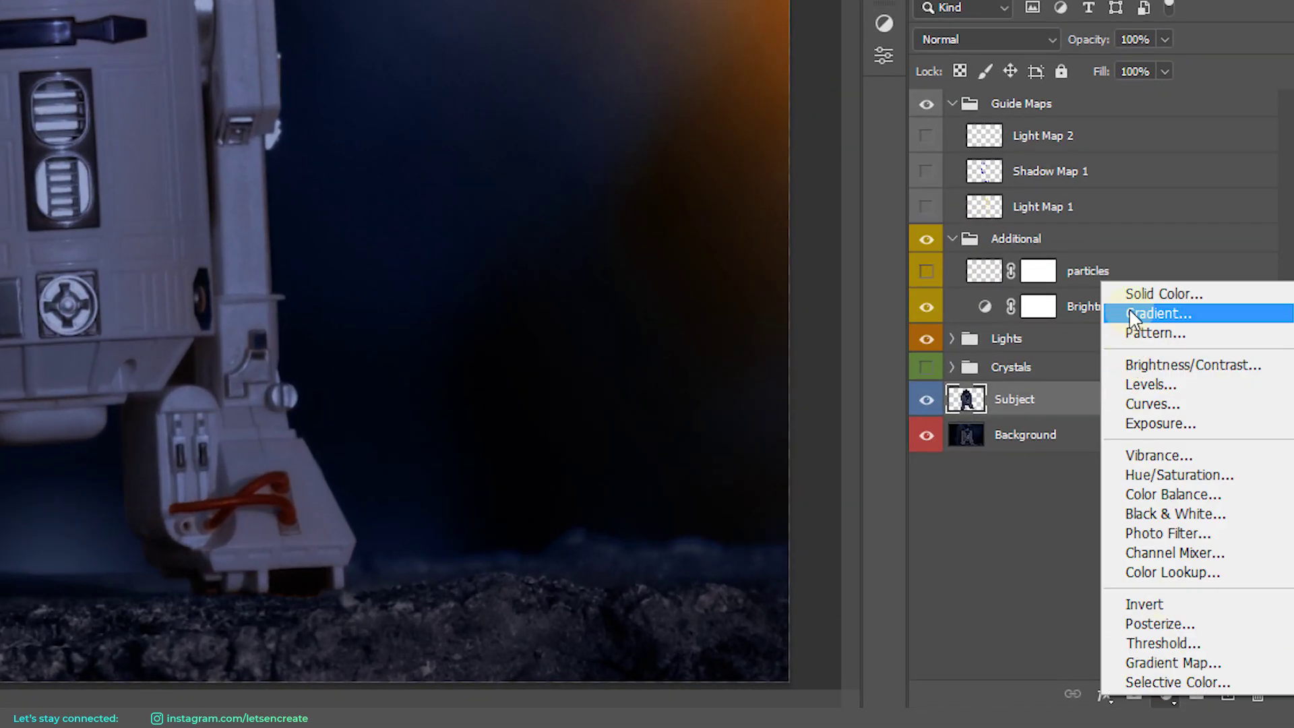
Step: Add a solid colour fill layer in dark orange 5f350c above Subject and hide the Brightness/Contrast adjustment
click(1145, 295)
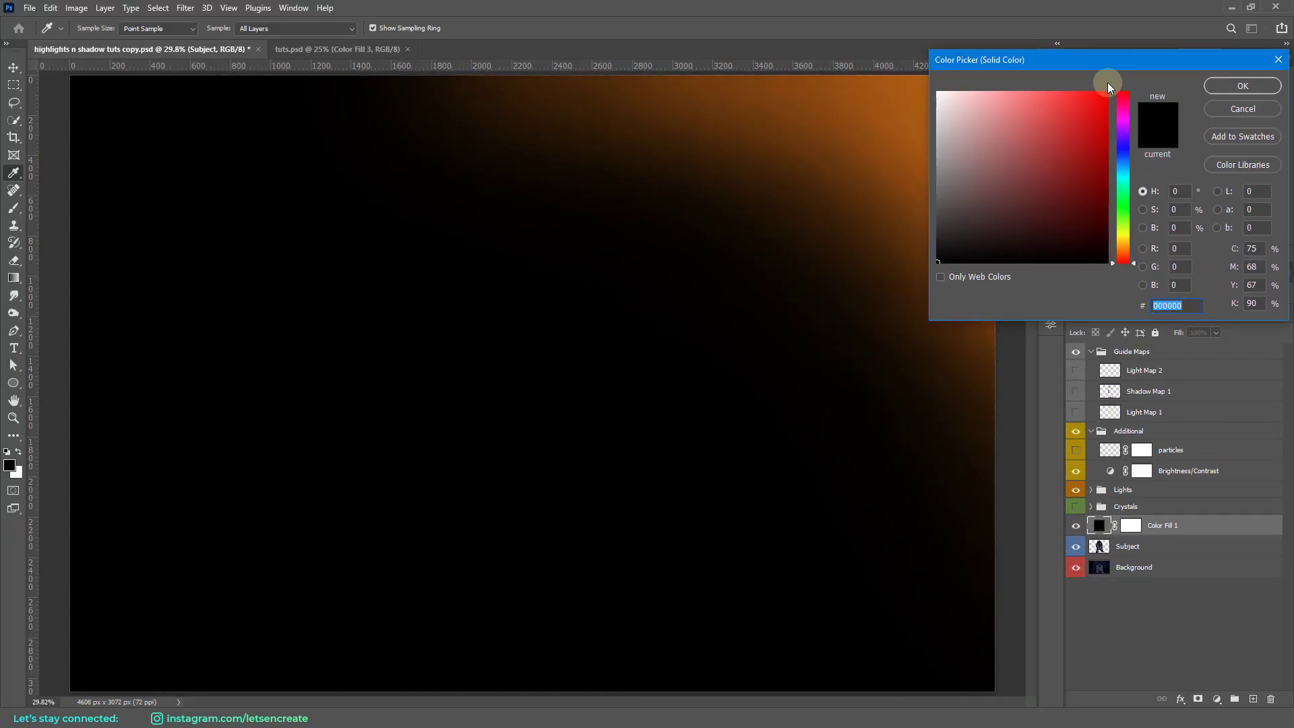
click(1124, 249)
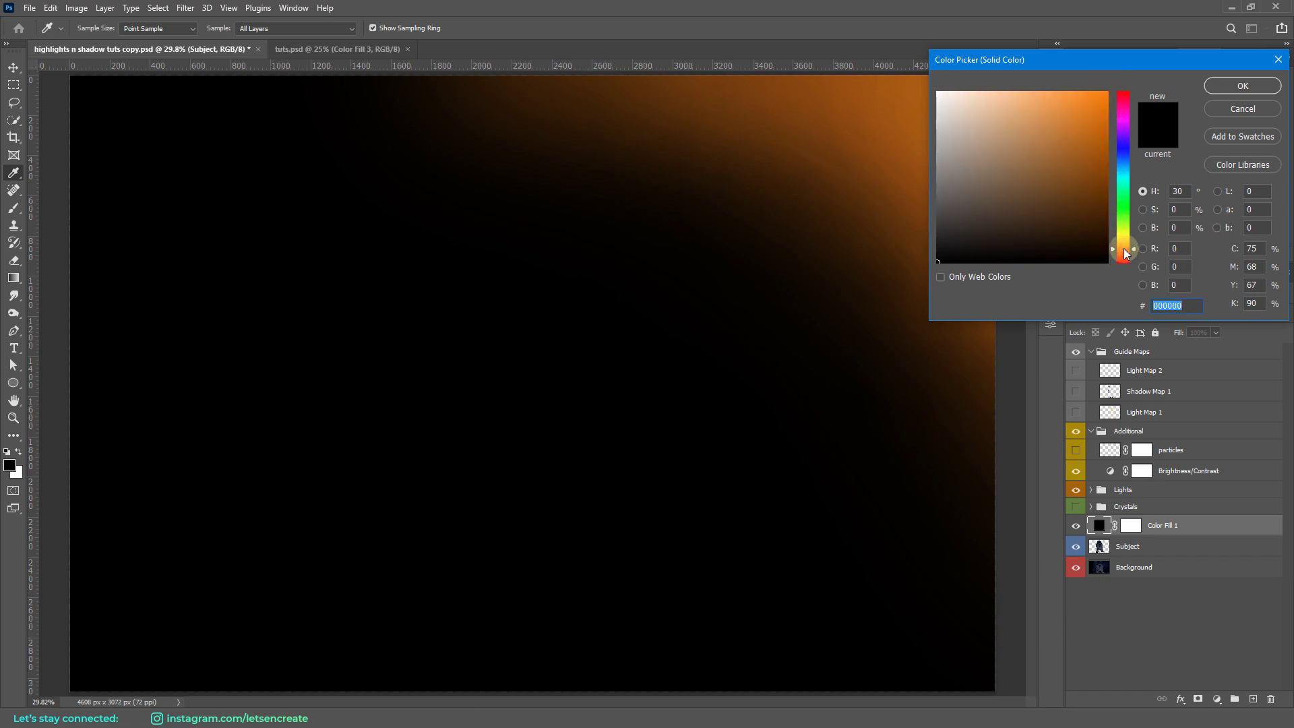
mouse_move(1076, 176)
mouse_down()
mouse_move(1062, 145)
mouse_move(1090, 209)
mouse_move(1087, 199)
mouse_up()
click(1242, 85)
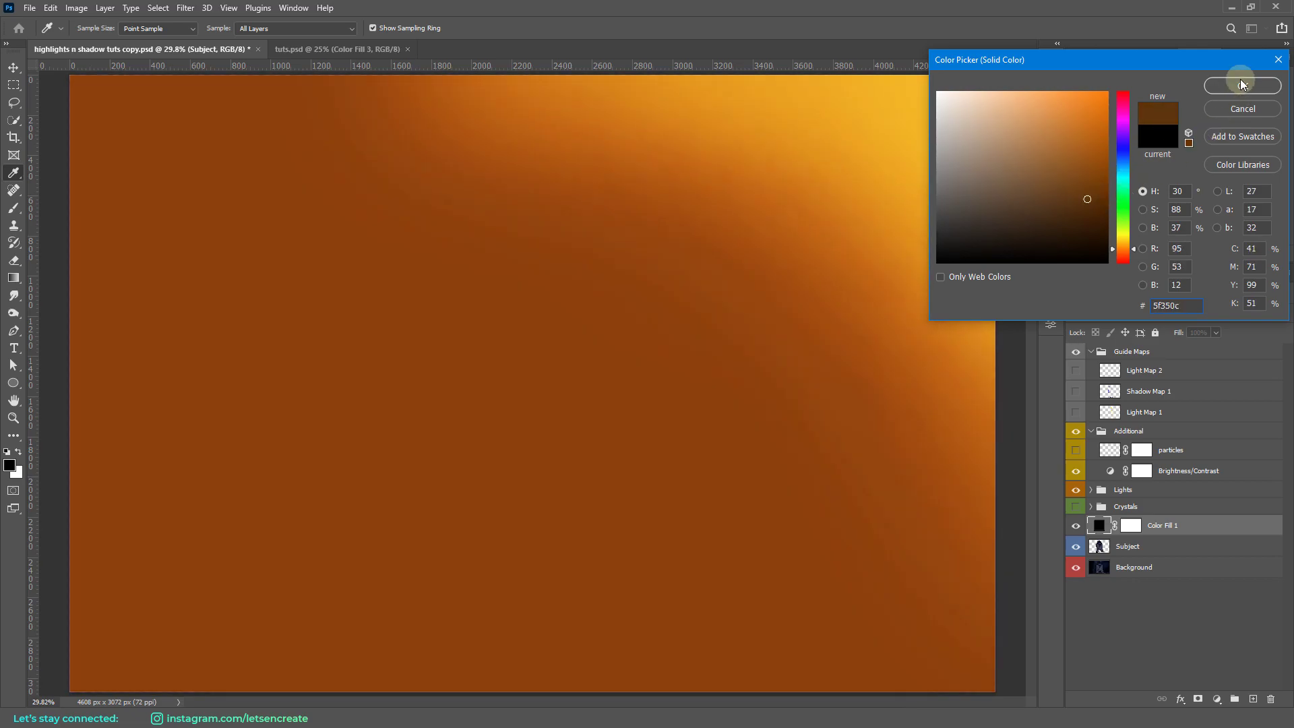
key(b)
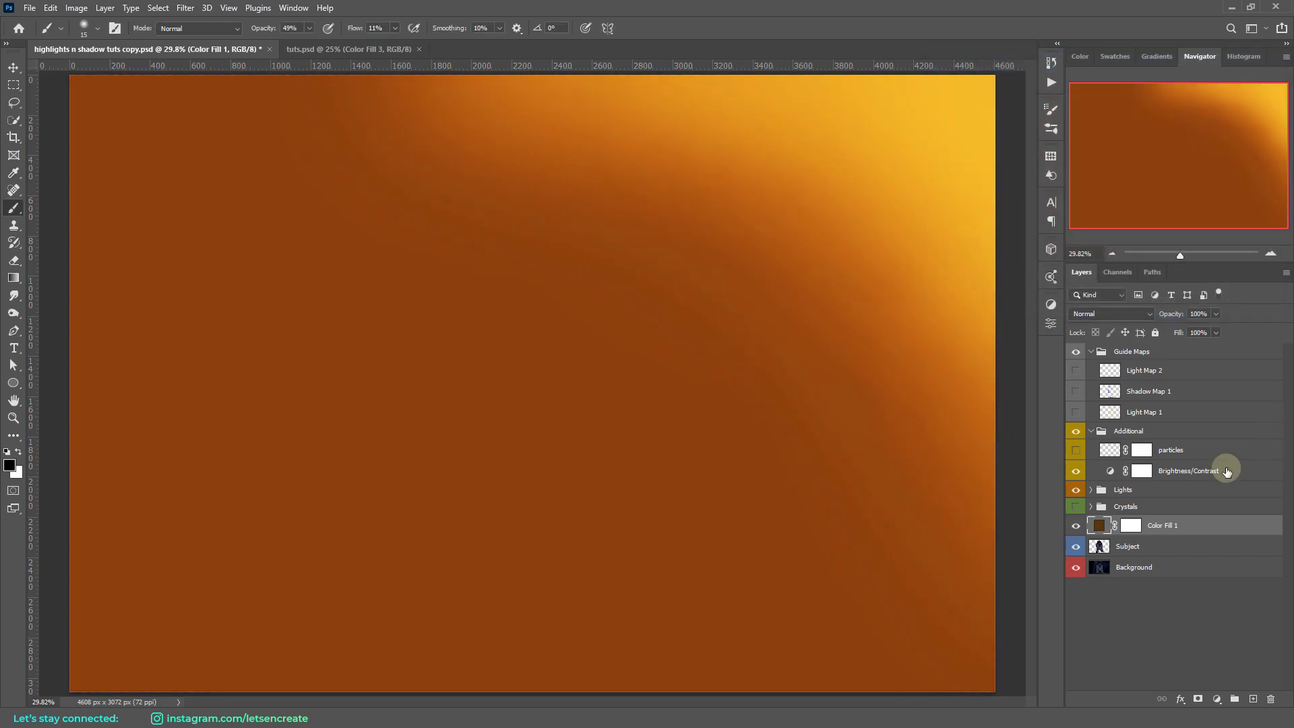
click(1075, 471)
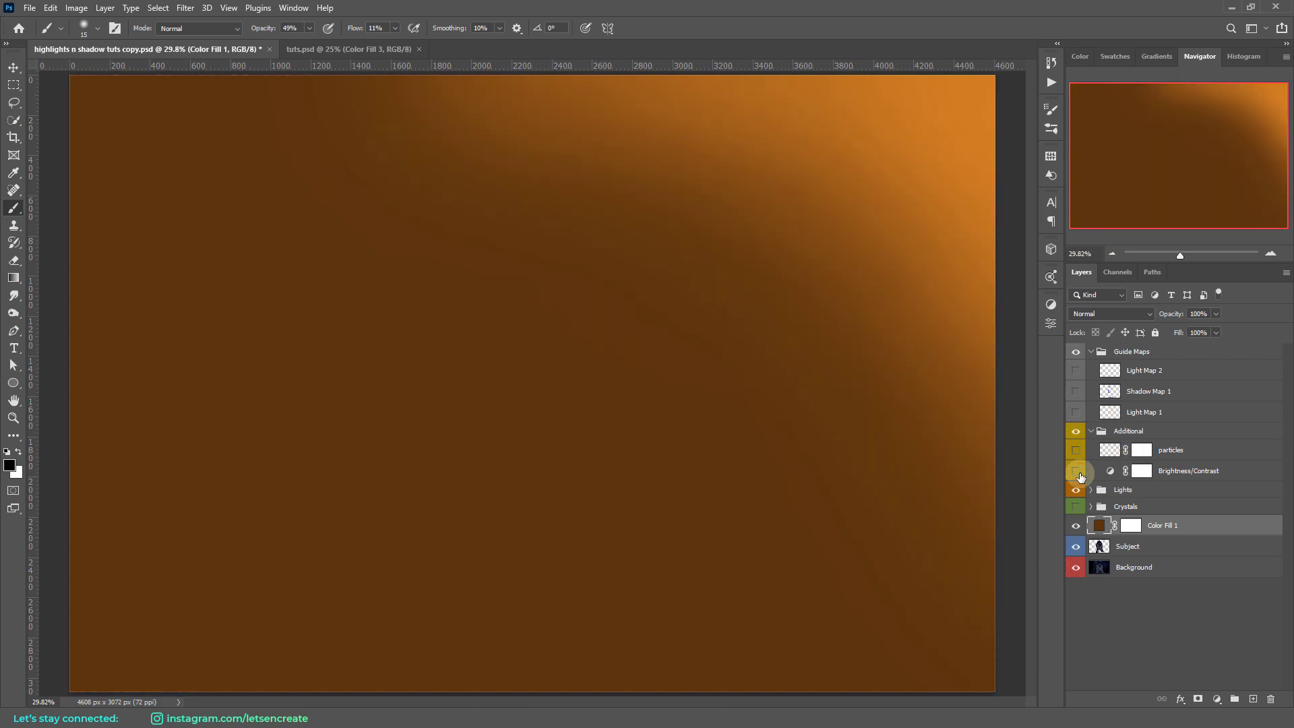
Step: Set the colour fill layer's blend mode to Linear Dodge (Add) and invert its mask
click(1198, 530)
click(1096, 313)
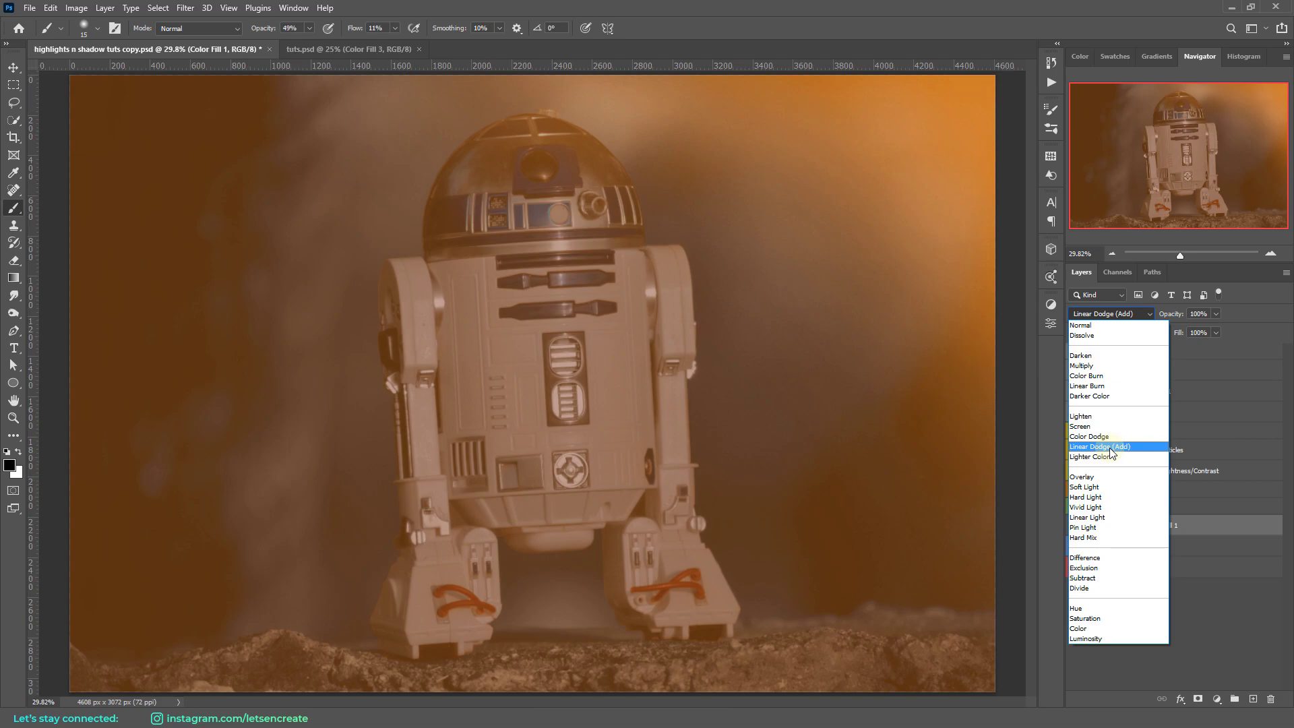
click(1110, 448)
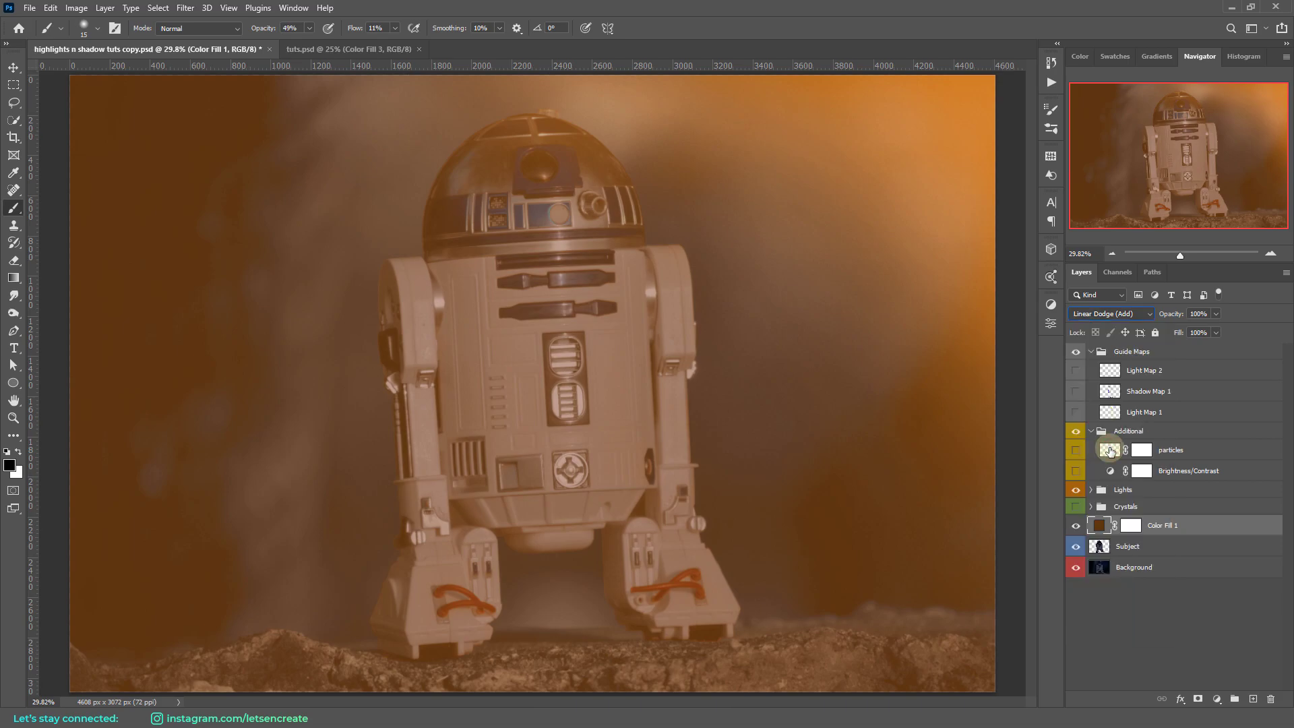
click(1132, 532)
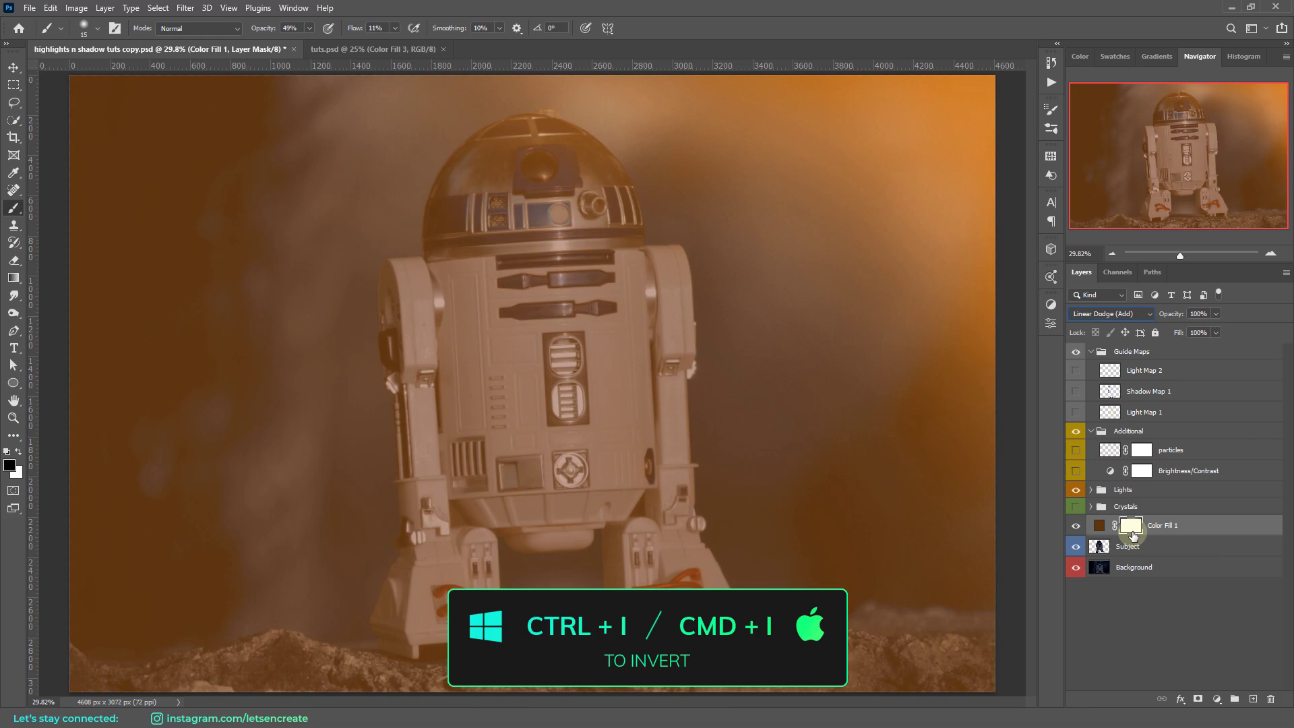
key(ctrl+i)
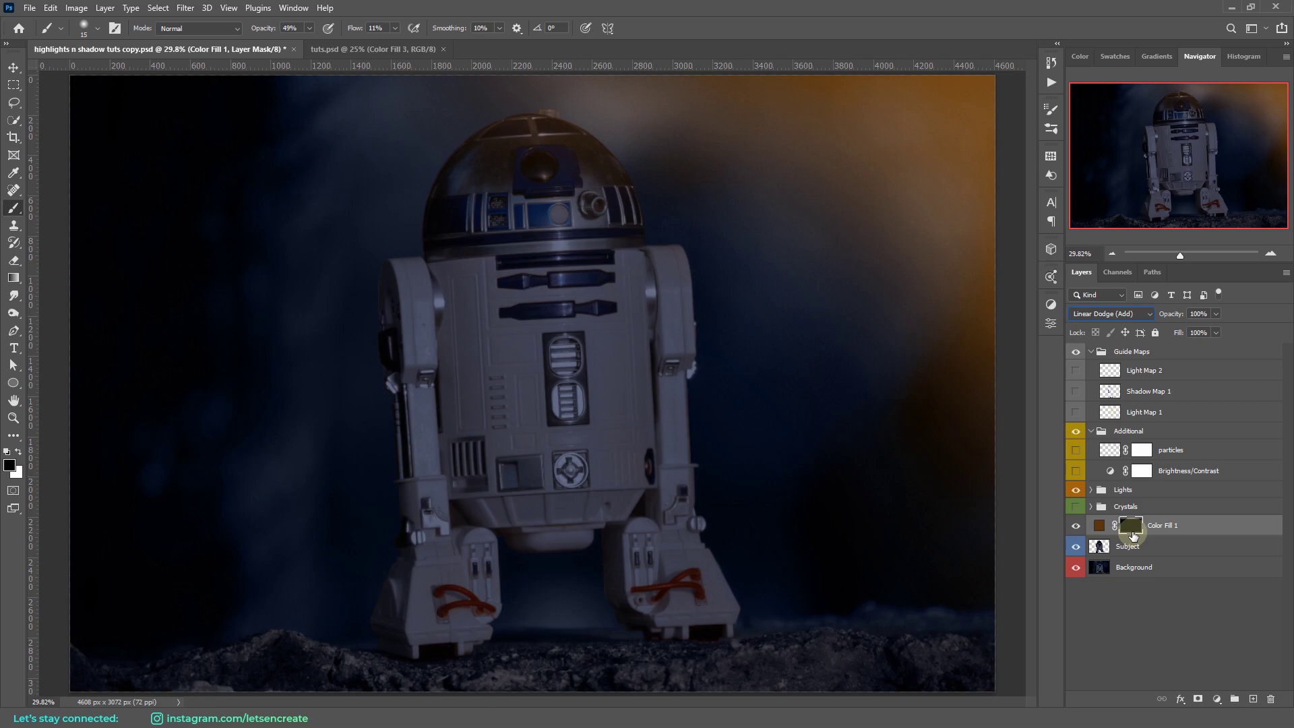
Step: Set the soft brush's opacity to 50% and its flow to 10%
click(97, 27)
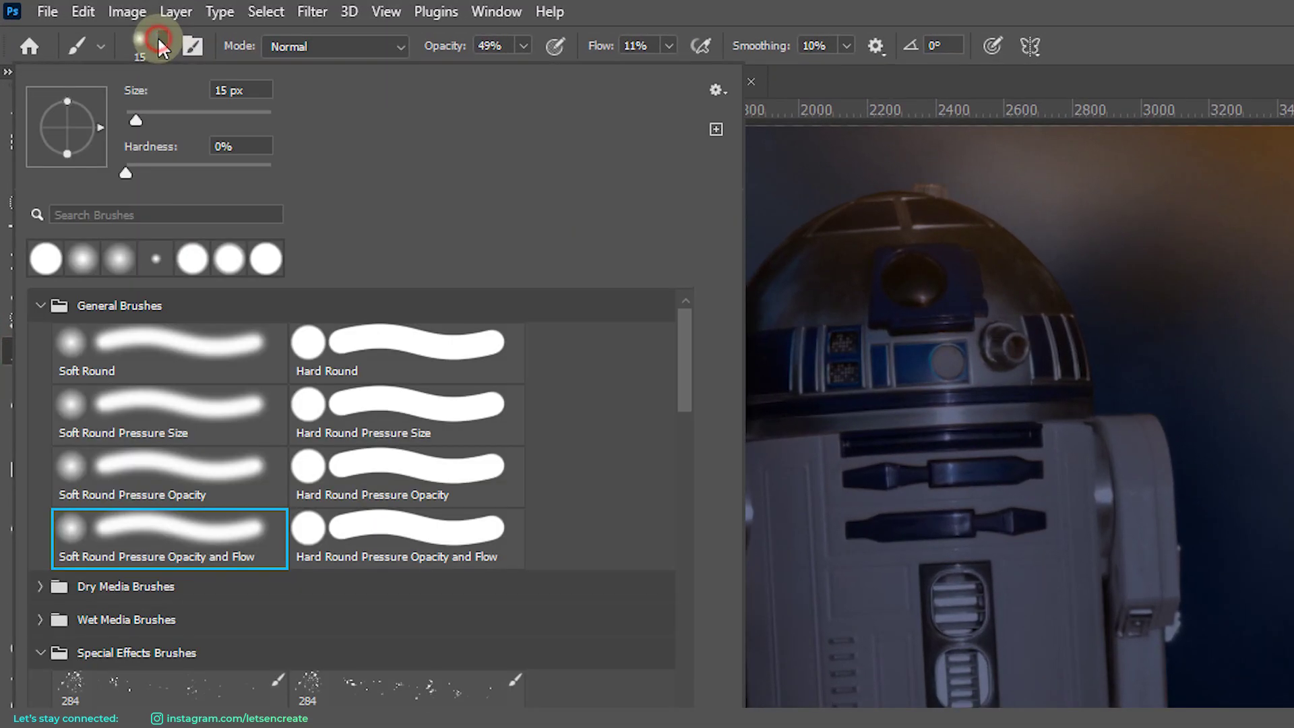
click(912, 10)
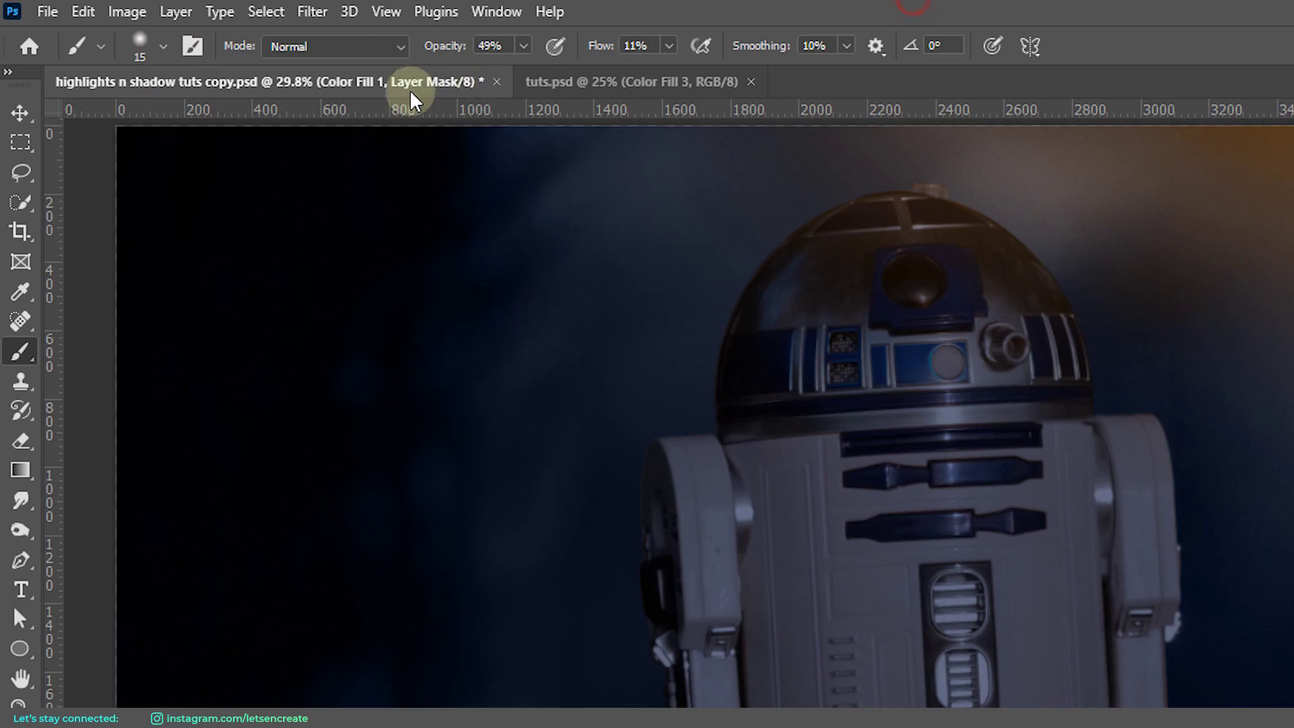
click(488, 52)
key(Up)
click(632, 47)
text(10)
key(Return)
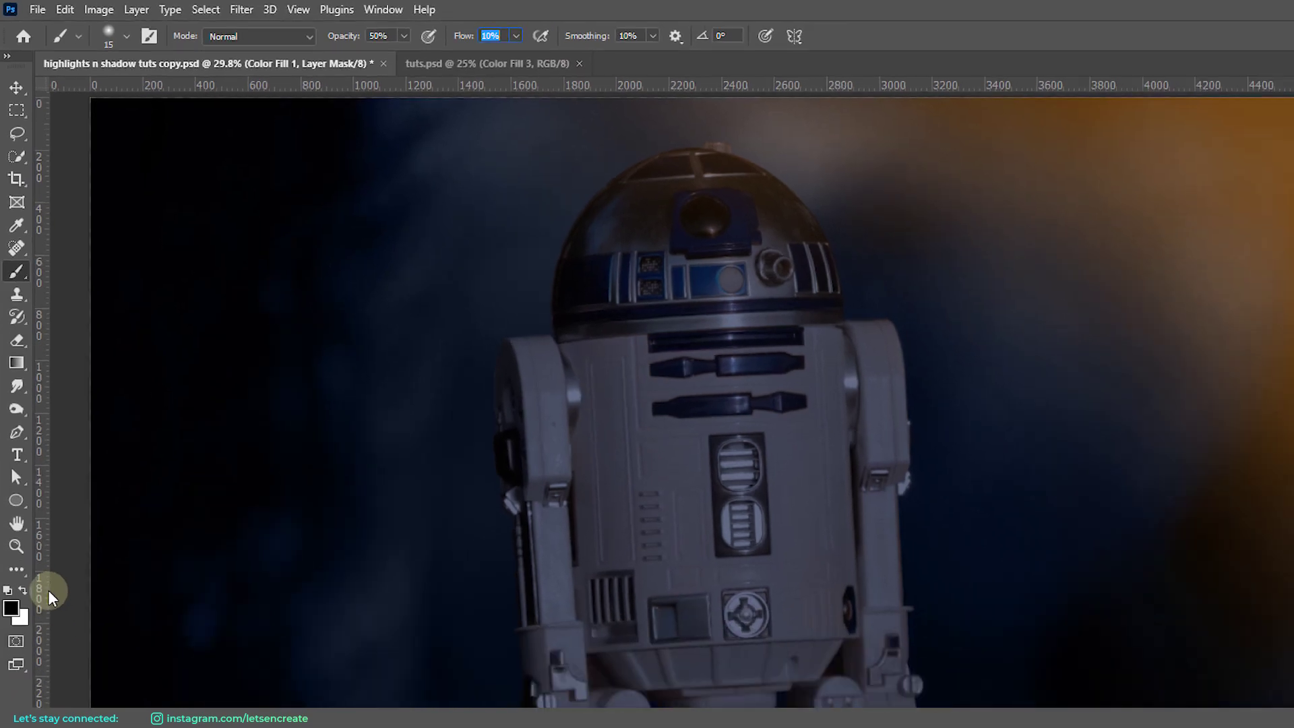
Step: Make white the foreground colour for painting on the mask
click(23, 590)
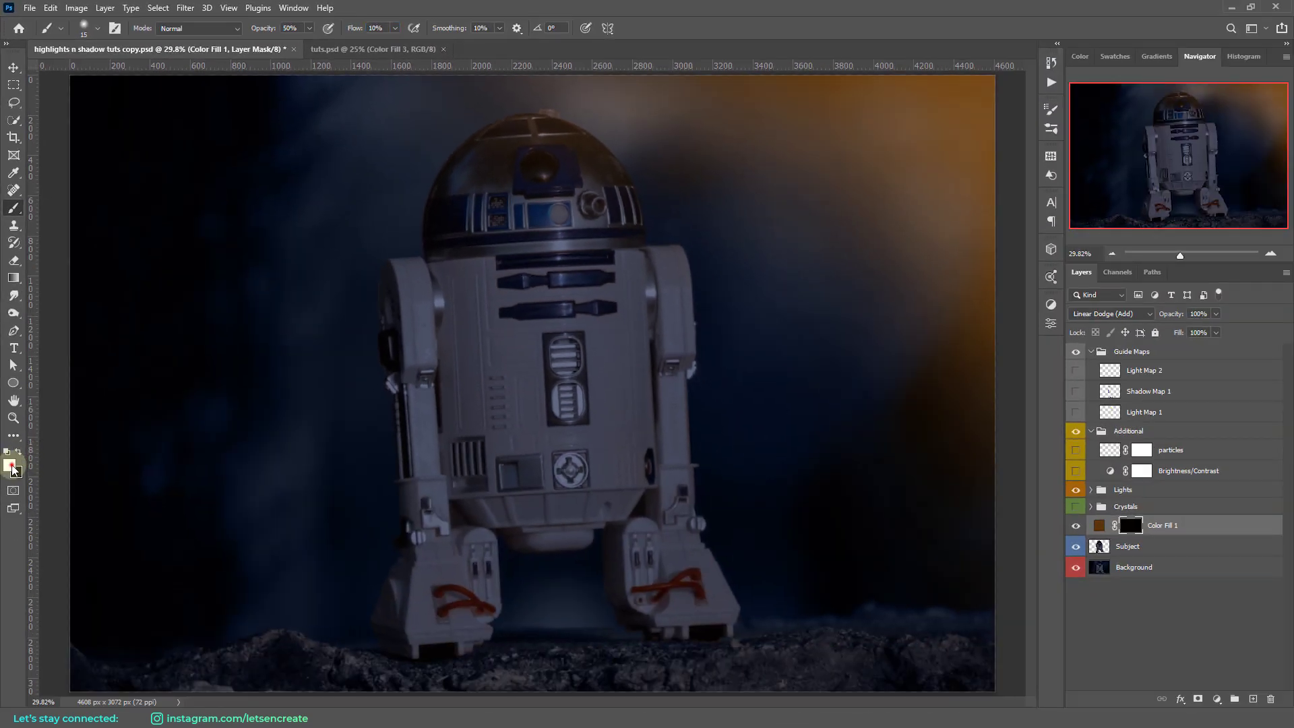
click(13, 606)
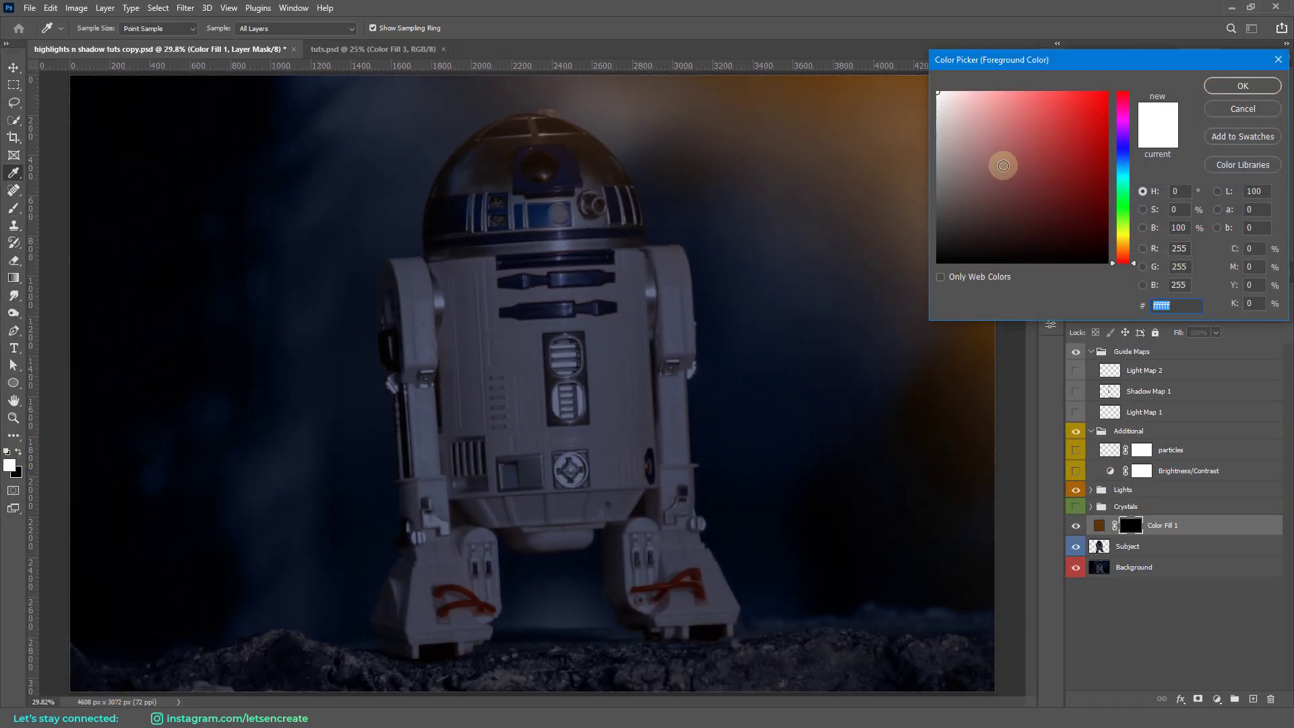
click(1242, 86)
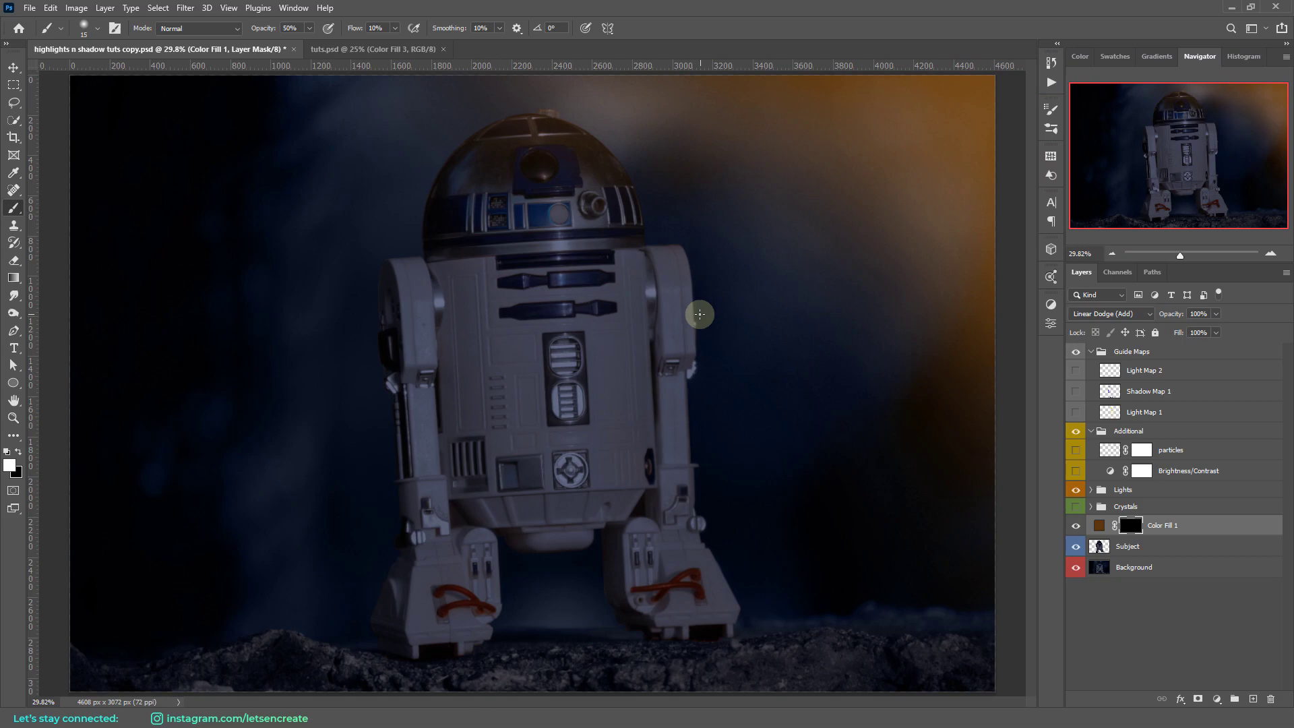
Step: Enlarge the brush to 150 px and check the Light Map 1 guide briefly
key(bracketright)
key(bracketright)
key(bracketright)
key(bracketright)
key(bracketright)
key(bracketright)
key(bracketright)
key(bracketright)
key(bracketright)
key(bracketright)
key(bracketright)
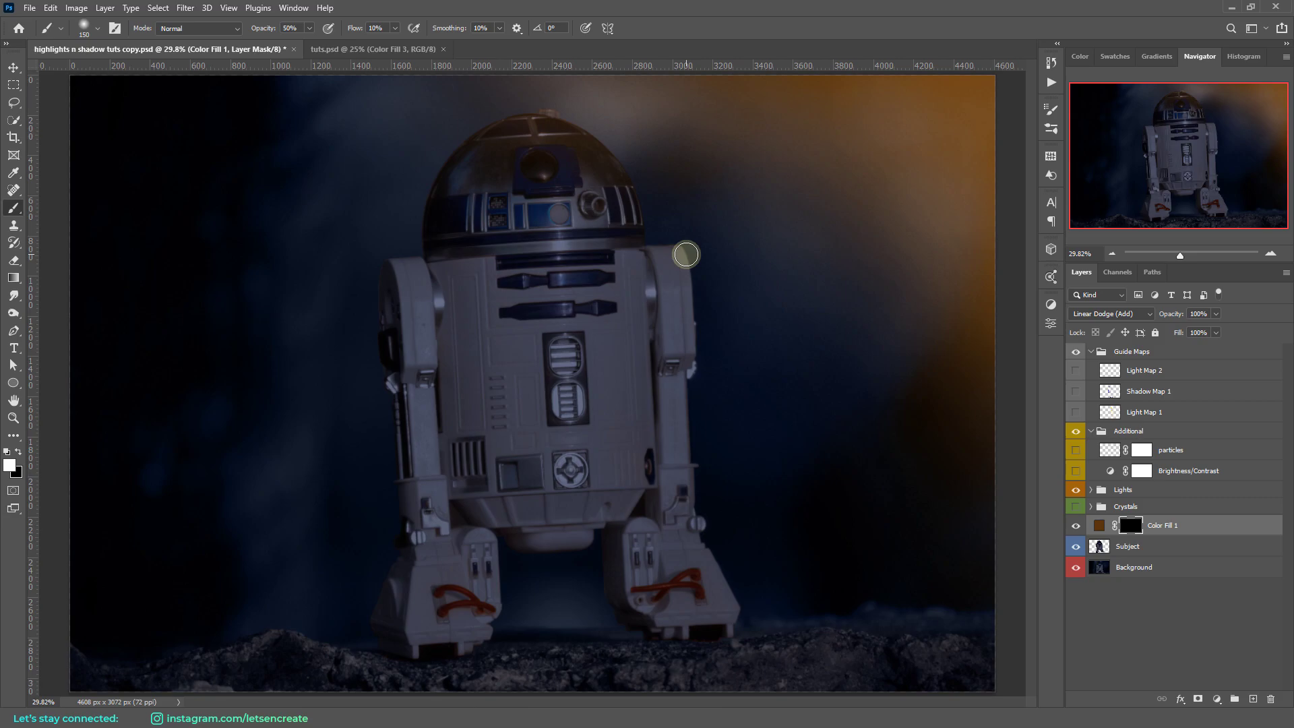
click(1076, 413)
click(1077, 412)
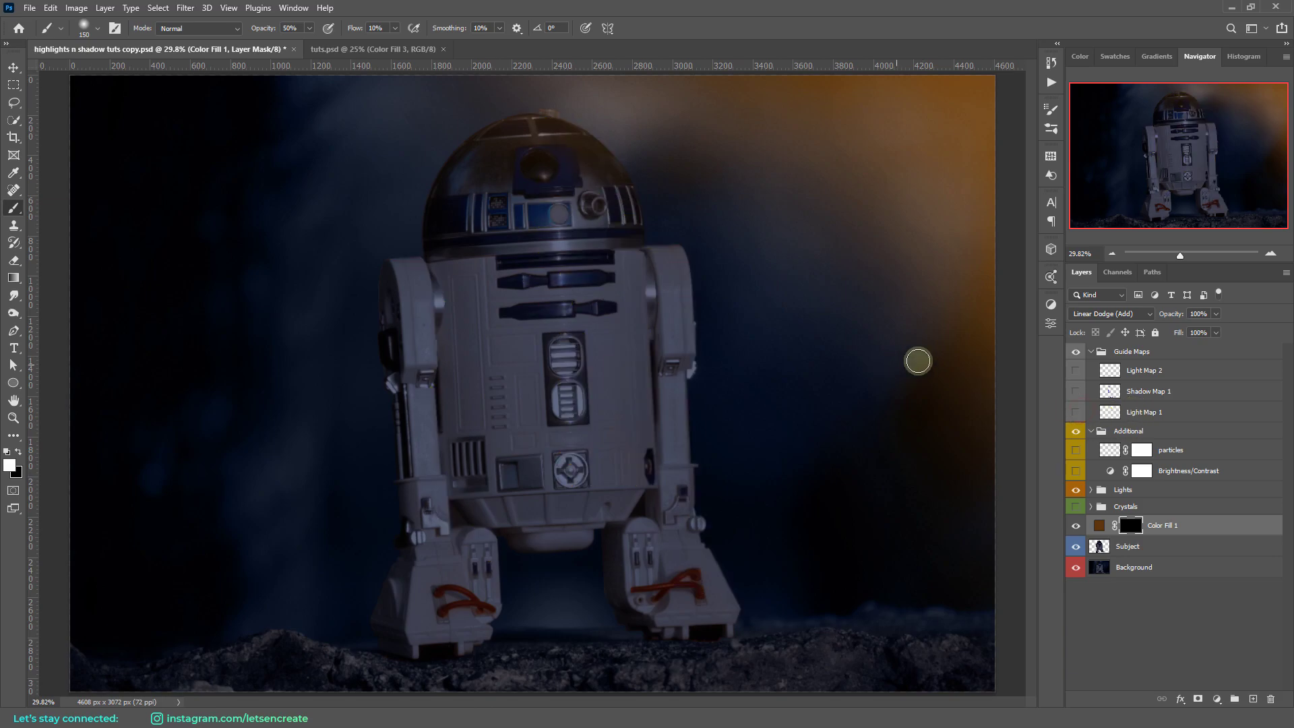
Step: Paint orange light along the dome's right rim on the colour fill mask, using an 80 px and then a 125 px brush
click(8, 419)
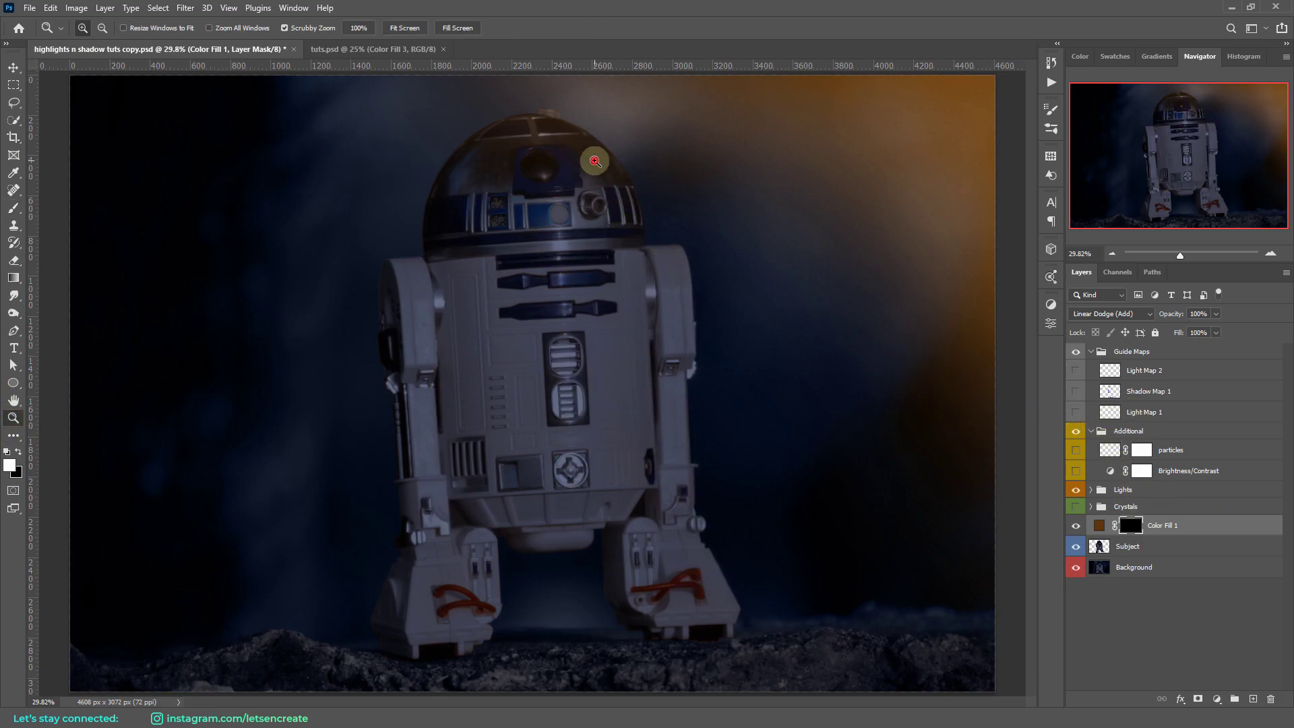
click(574, 108)
click(718, 148)
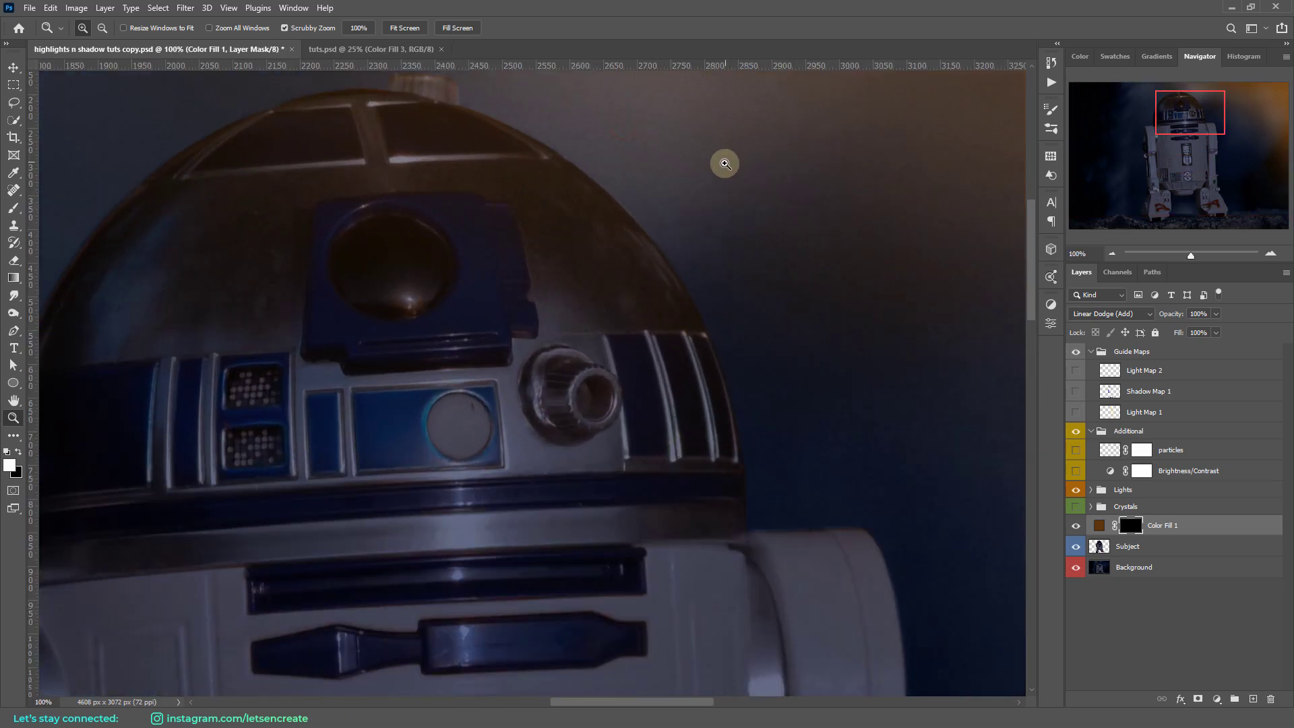
click(726, 168)
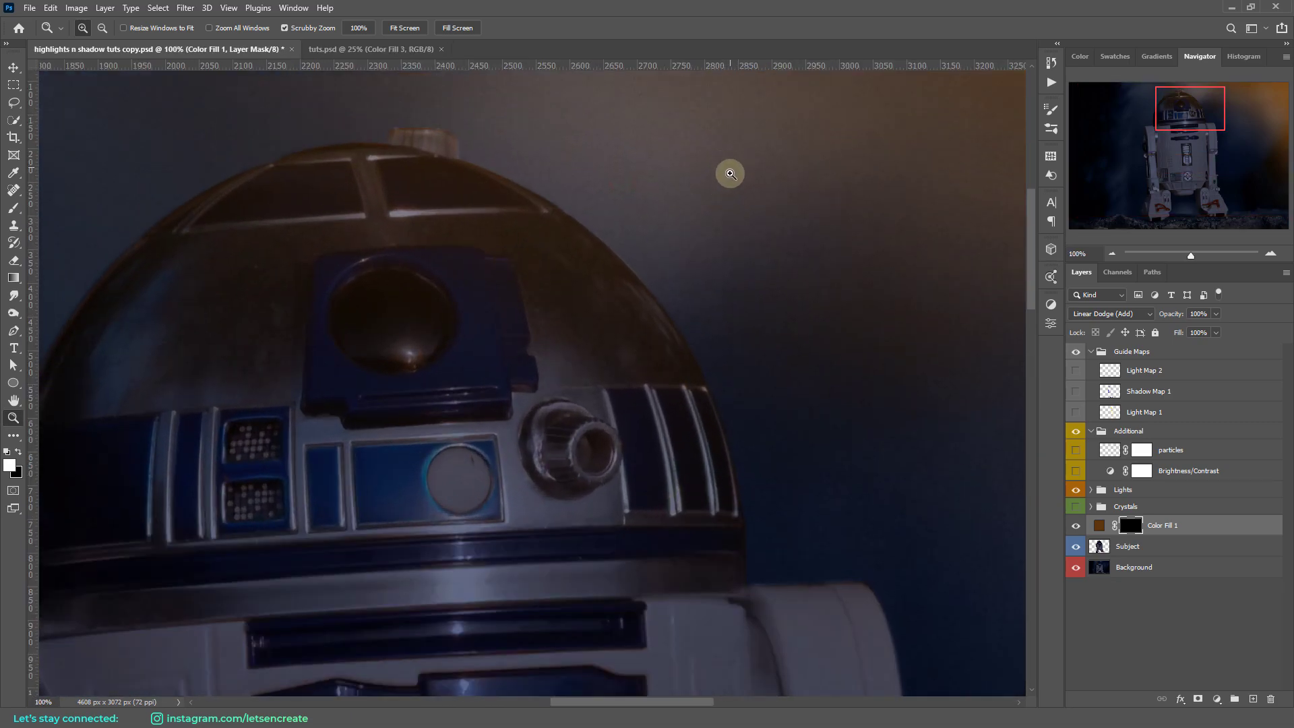
click(14, 208)
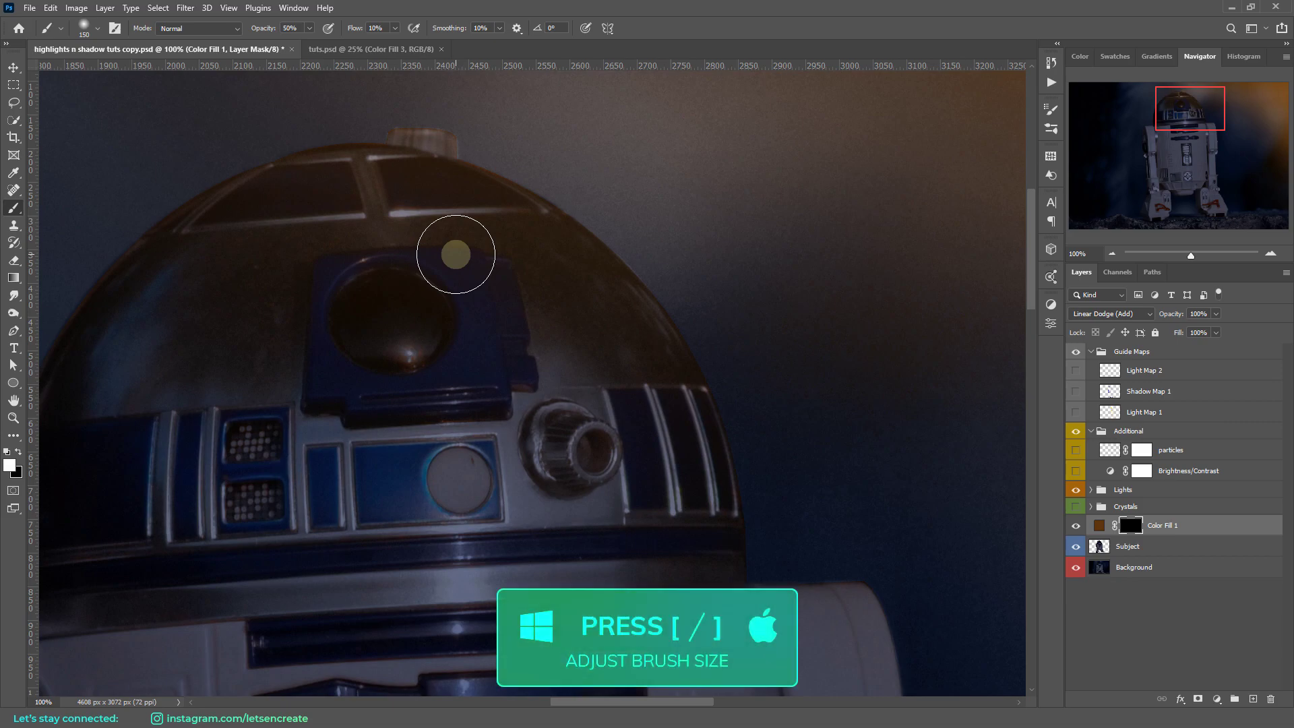
key(bracketleft)
key(bracketleft)
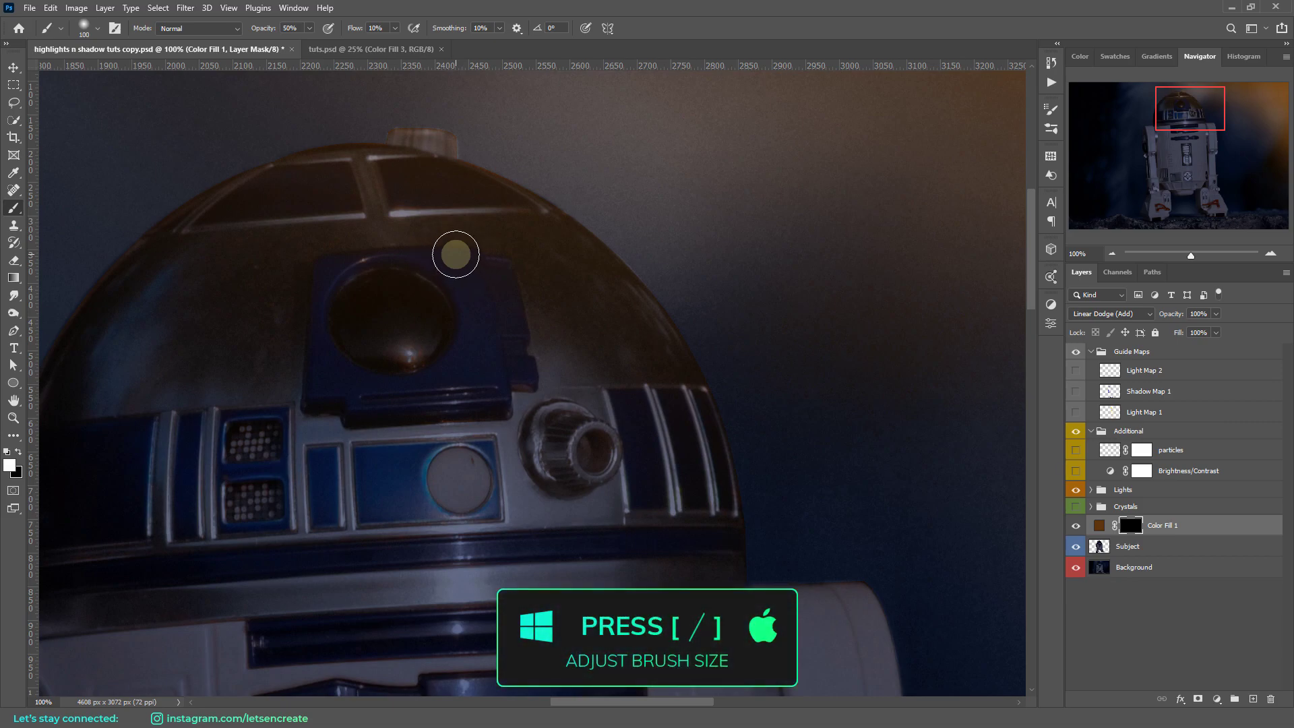
key(bracketleft)
key(bracketleft)
key(bracketleft)
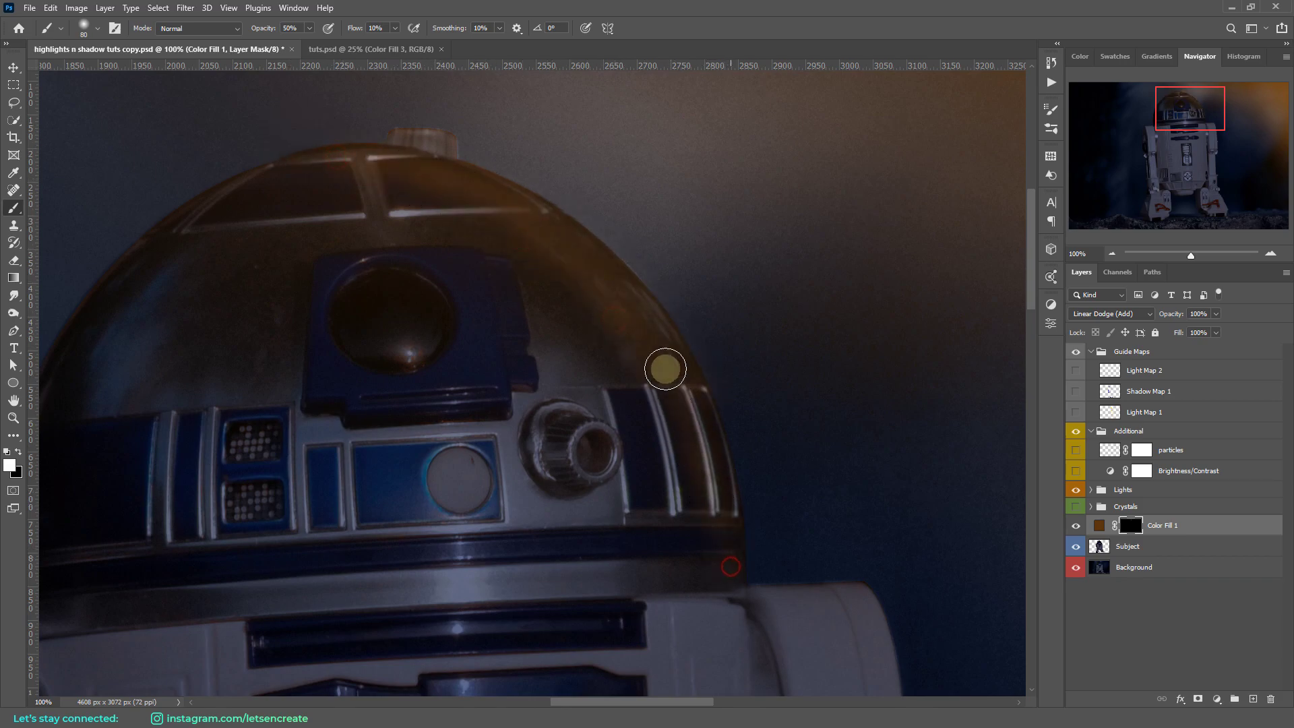
key(bracketright)
key(bracketright)
key(bracketright)
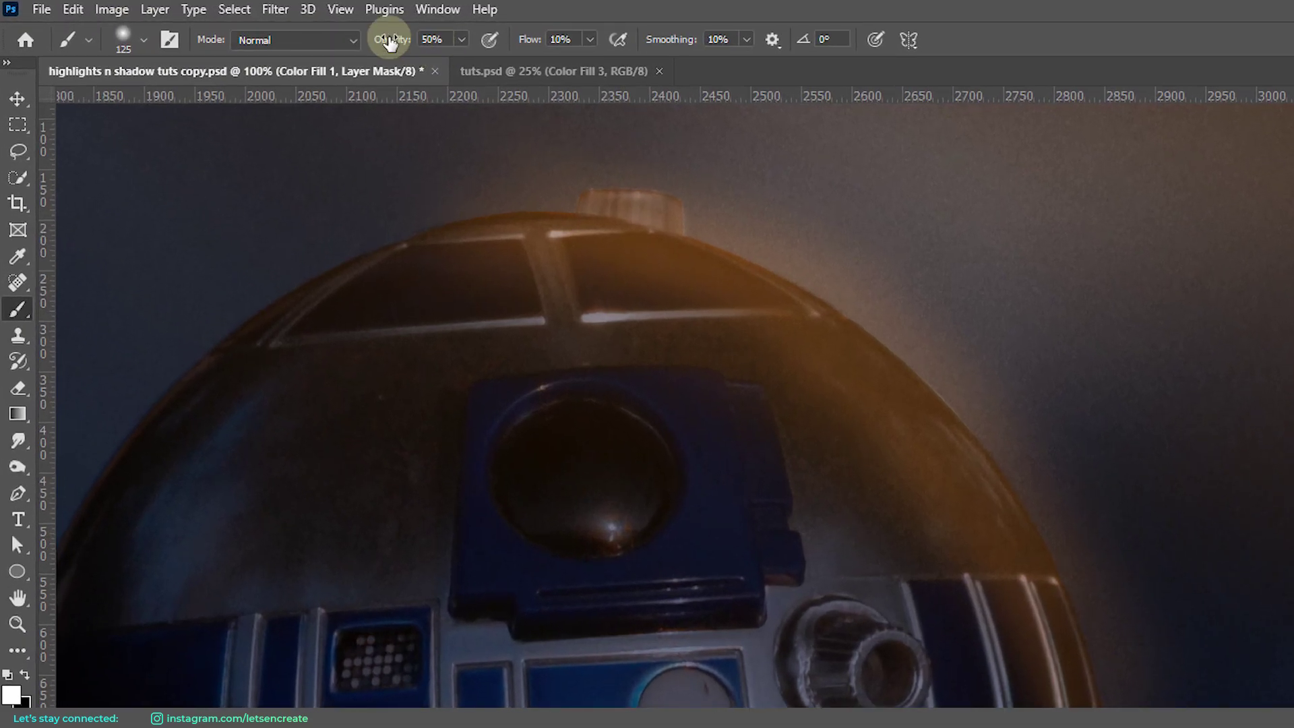
Step: Set the brush to 100% opacity and full hardness, with black as the foreground colour
drag(390, 41, 663, 44)
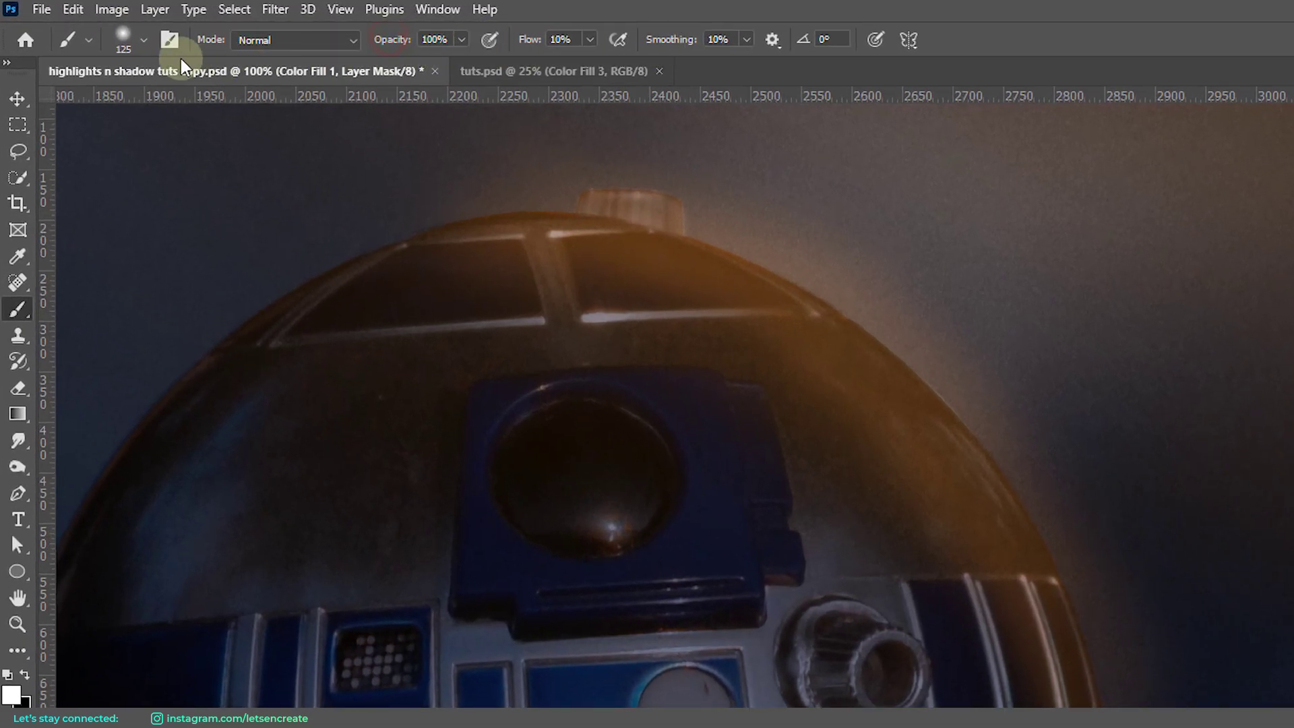
click(119, 38)
drag(179, 150, 352, 135)
click(728, 23)
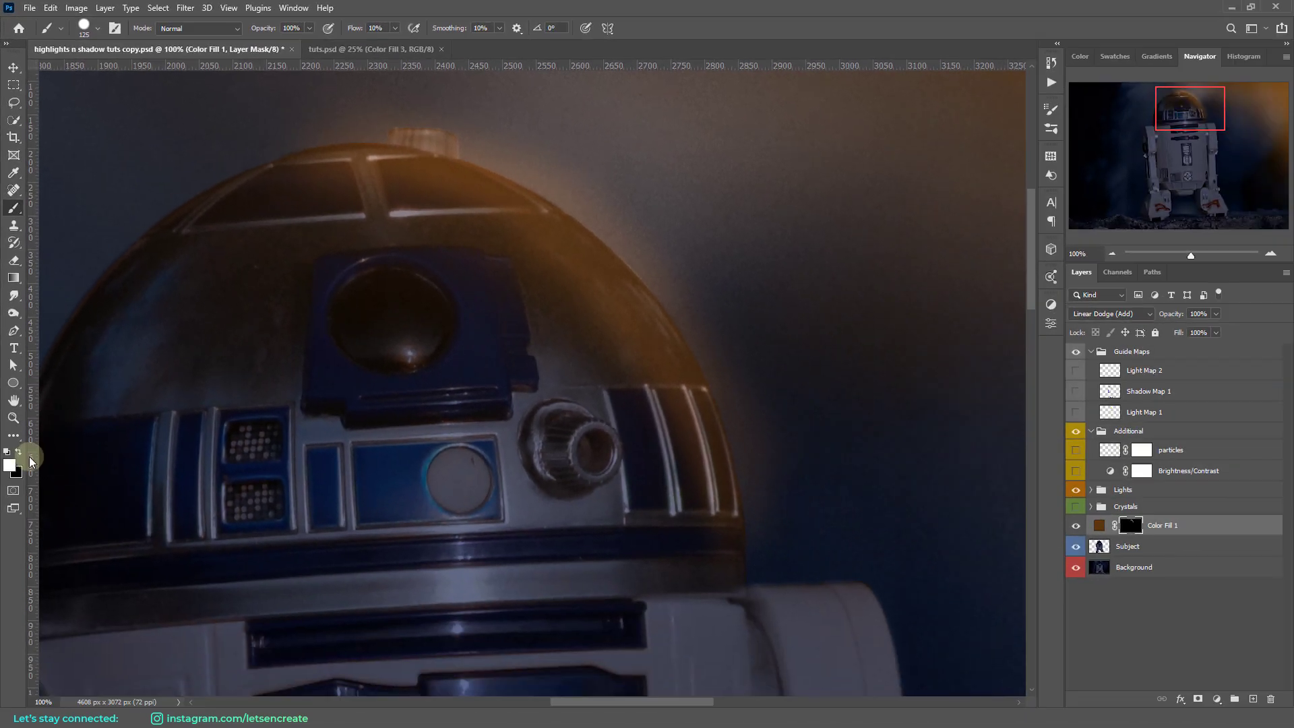
click(26, 674)
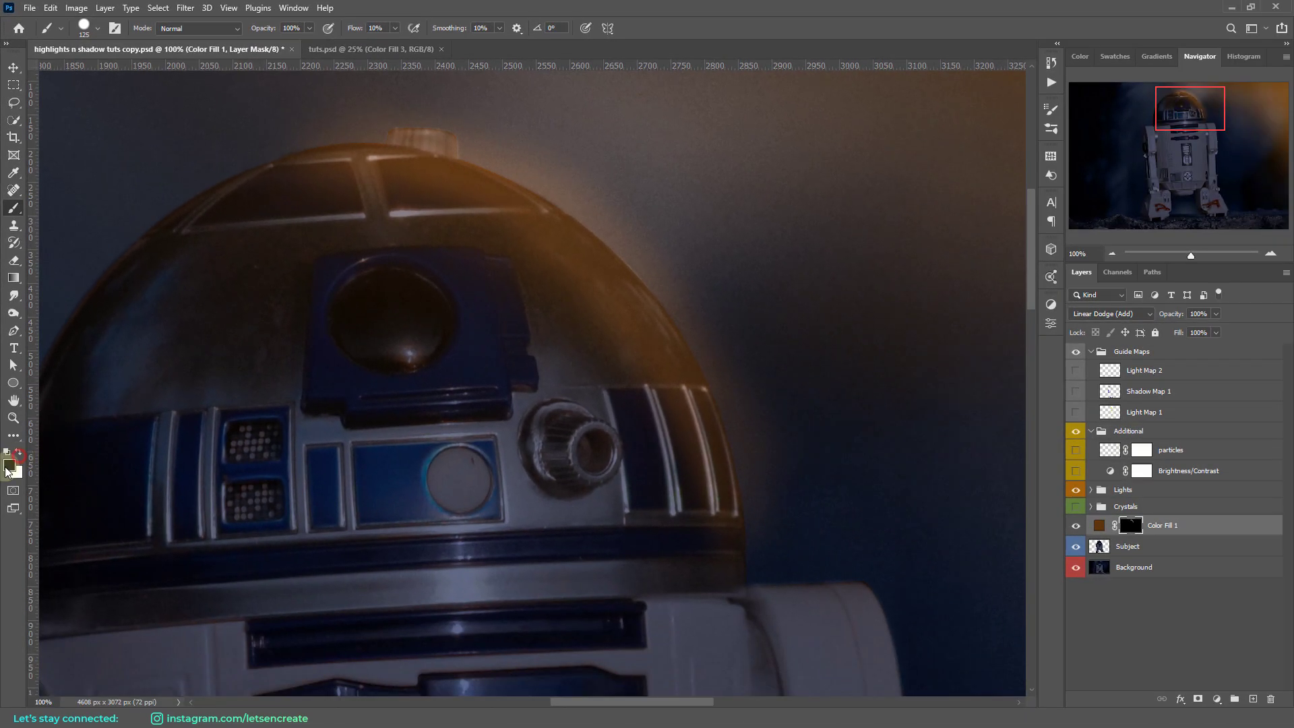
Step: Confirm black as the foreground colour and mask out the orange spill outside the dome's right edge
click(9, 465)
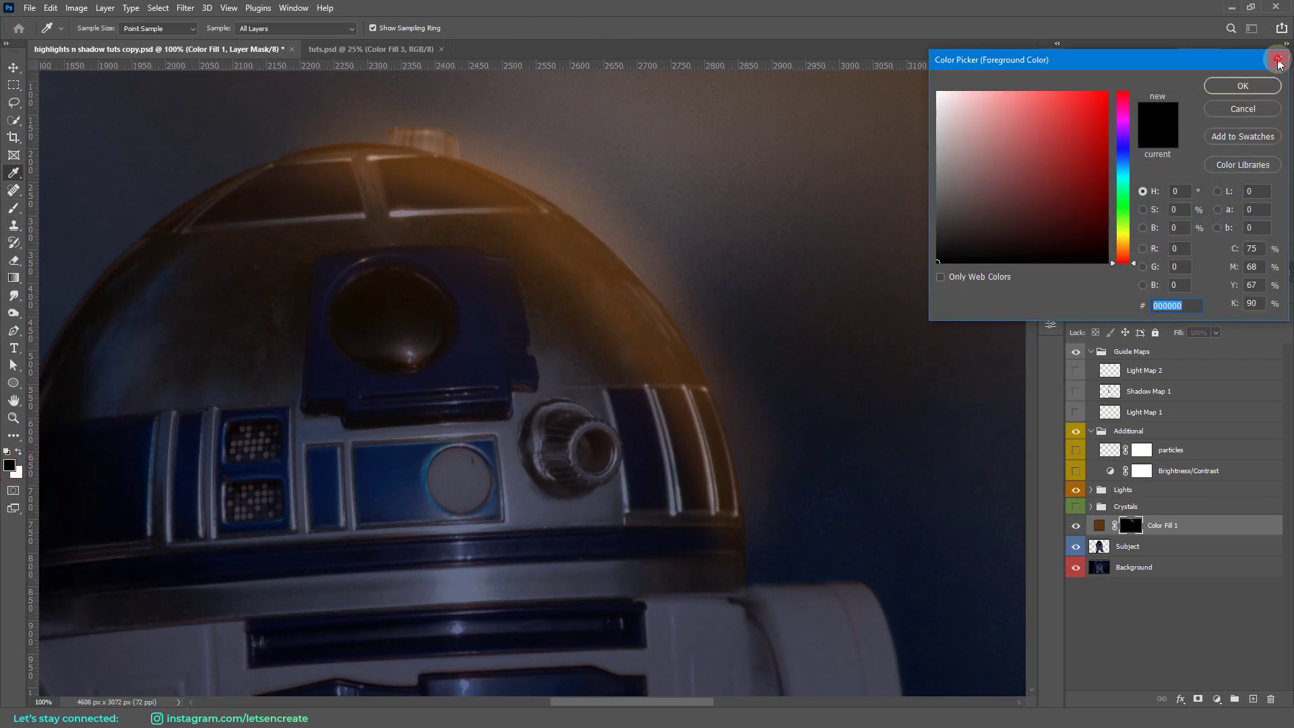
click(1242, 84)
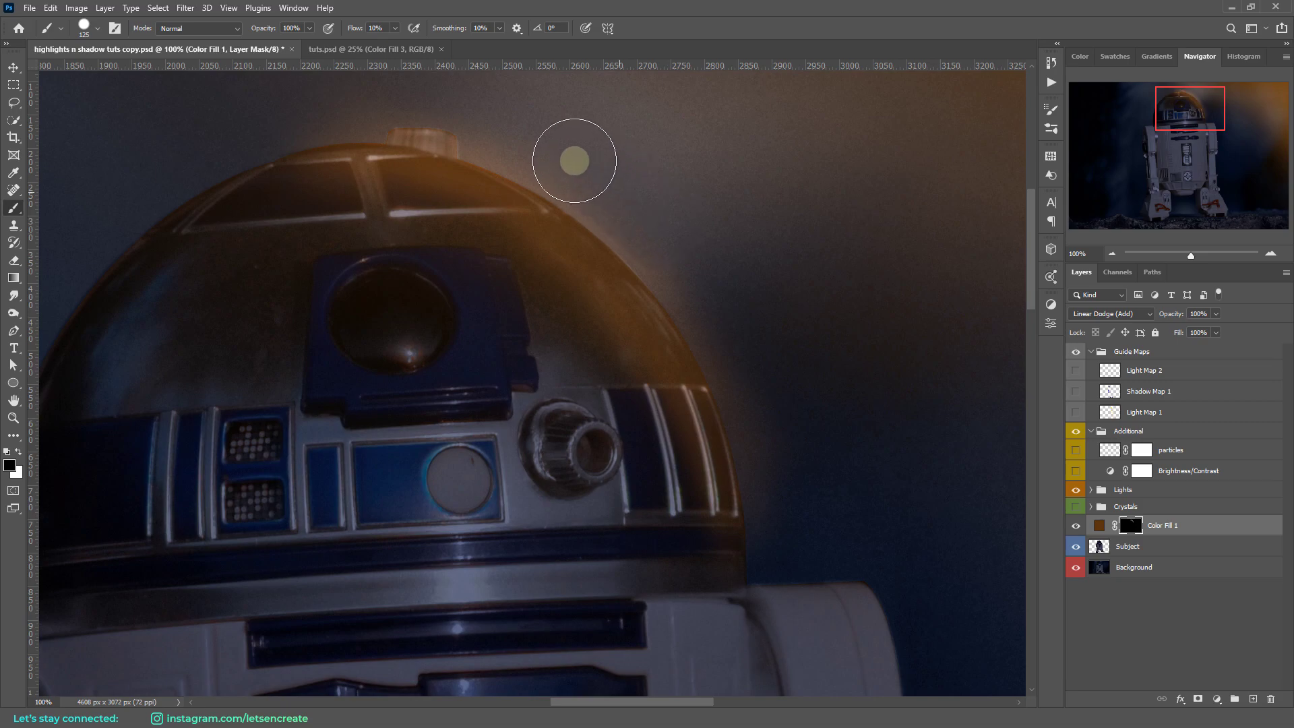
mouse_move(605, 188)
mouse_down()
mouse_move(679, 245)
mouse_move(771, 420)
mouse_up()
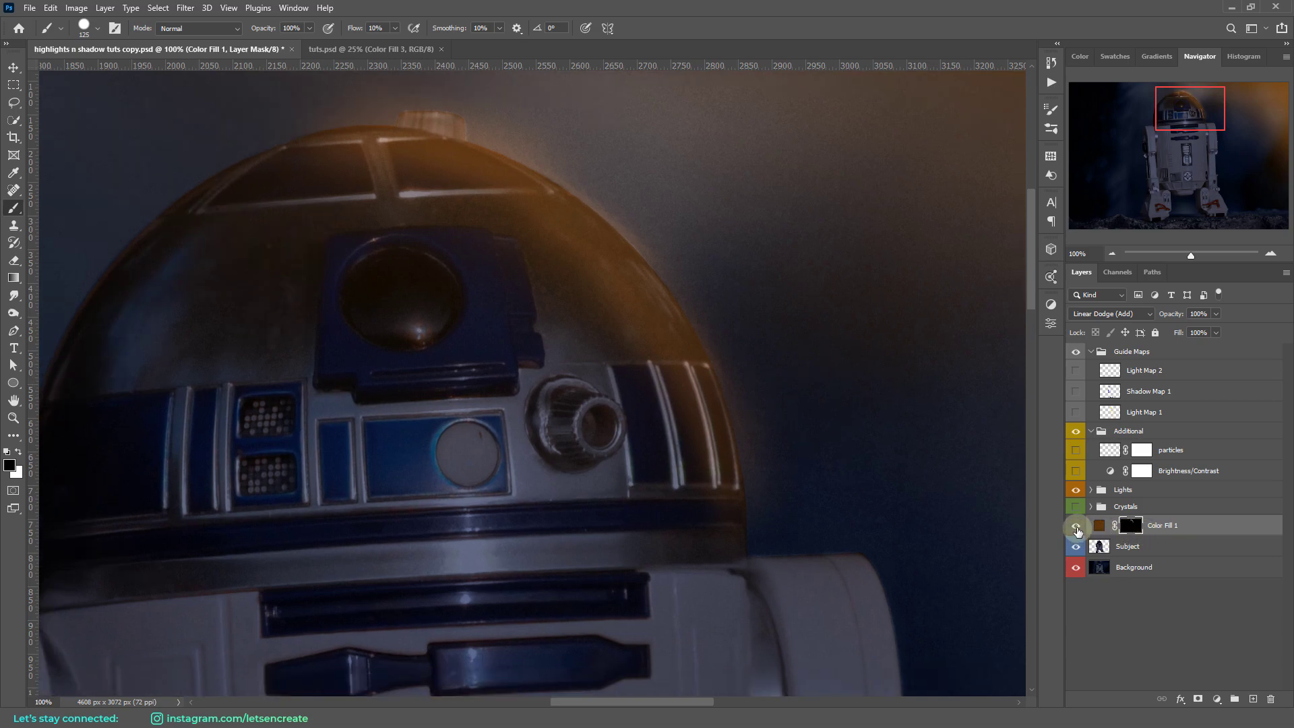
Step: Compare the robot with and without the colour fill, and isolate it by hiding the Background layer
key(ctrl+0)
click(1076, 526)
click(1077, 549)
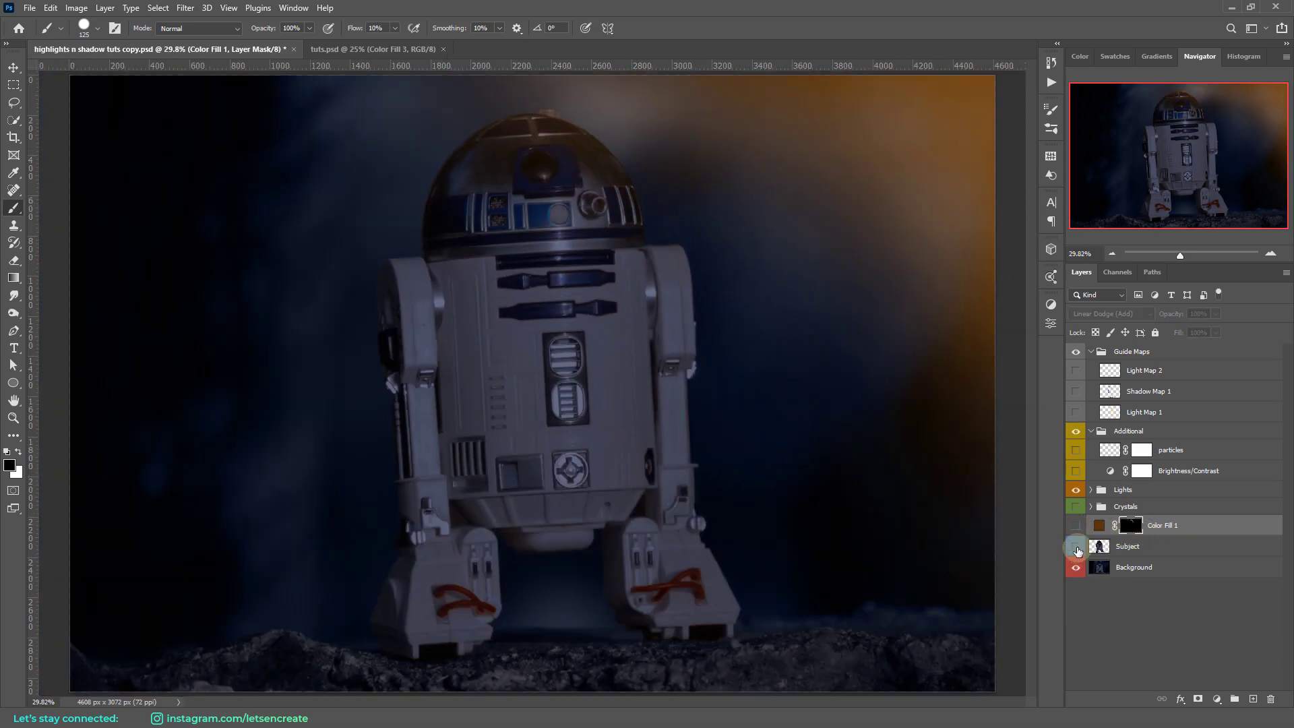
click(1076, 568)
click(1076, 547)
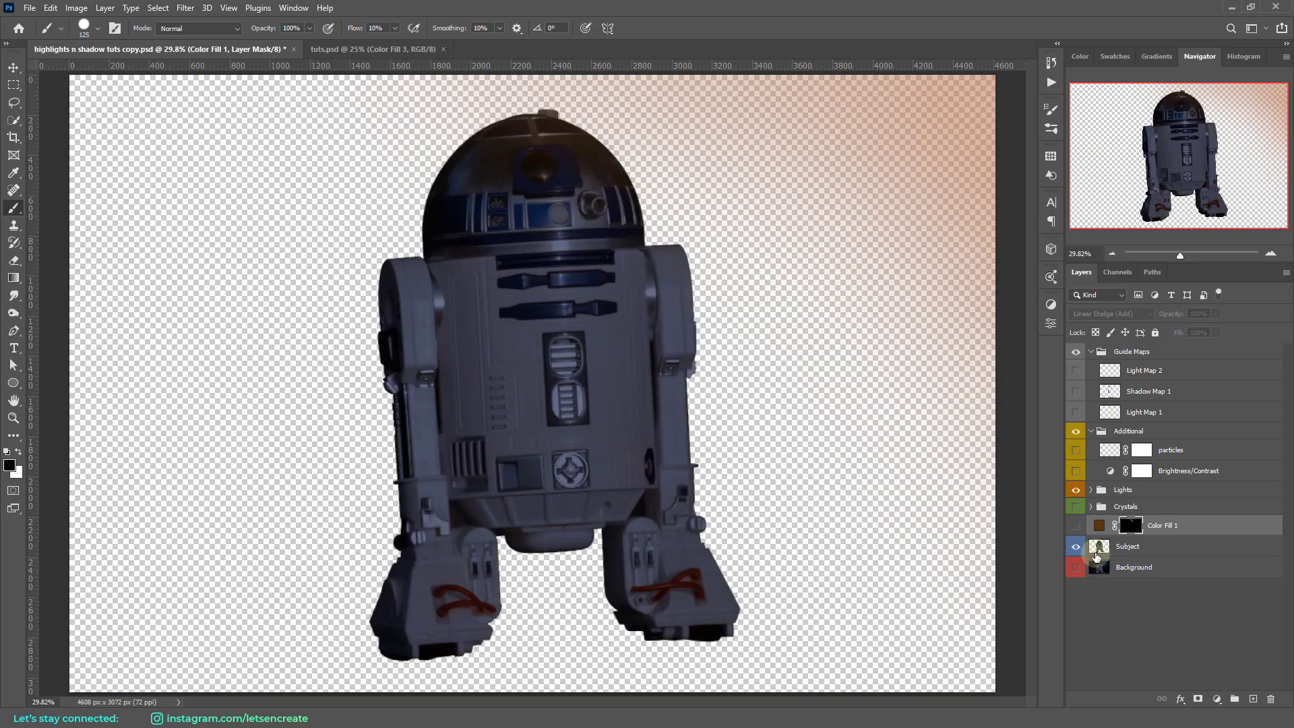
click(1076, 526)
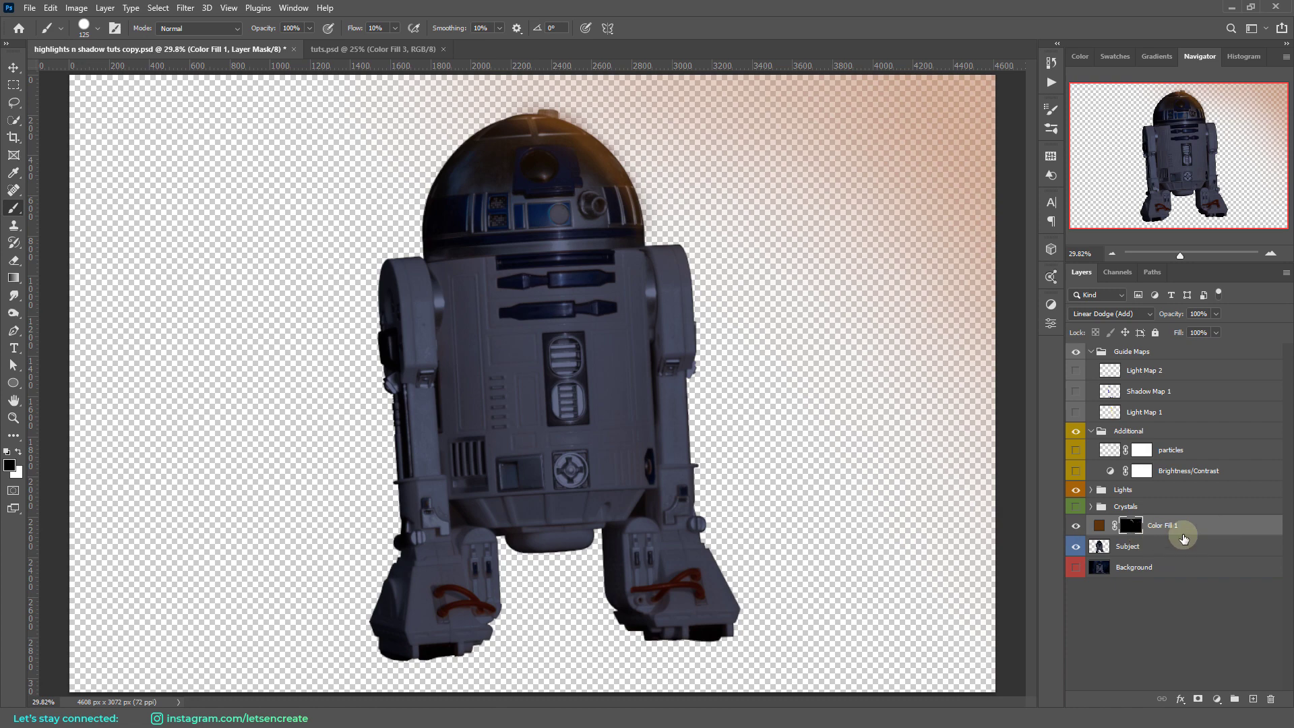
Step: Clip Color Fill 1 to the Subject layer and show the Background layer again
right_click(1184, 538)
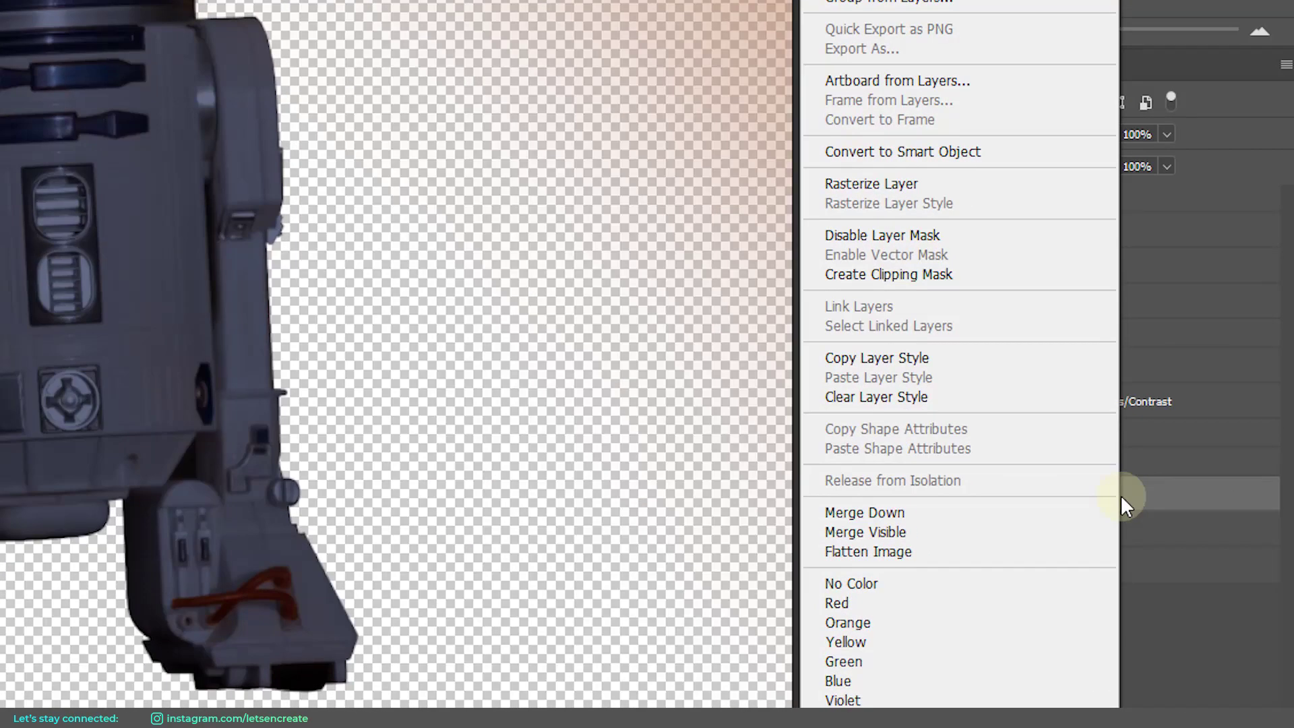
click(906, 271)
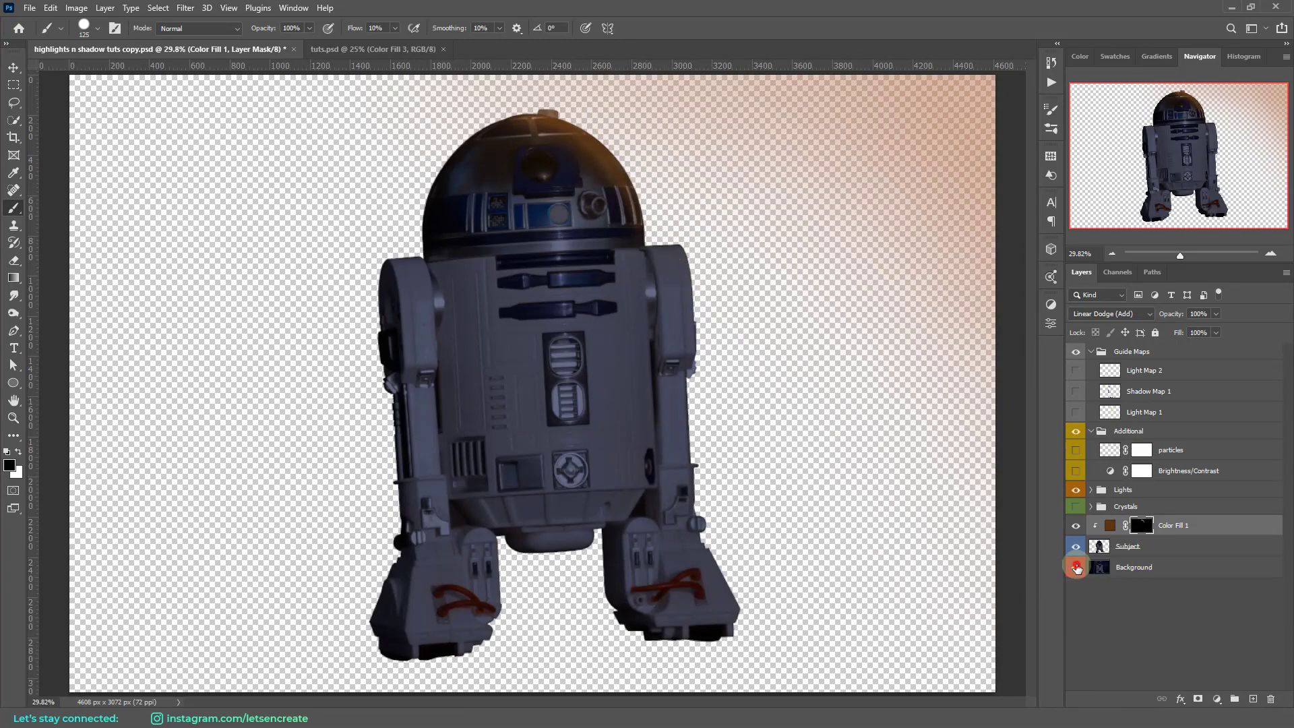
click(1075, 567)
Step: Make white the foreground colour and set the brush opacity to 50% for painting the dome's mask
key(ctrl+plus)
key(ctrl+plus)
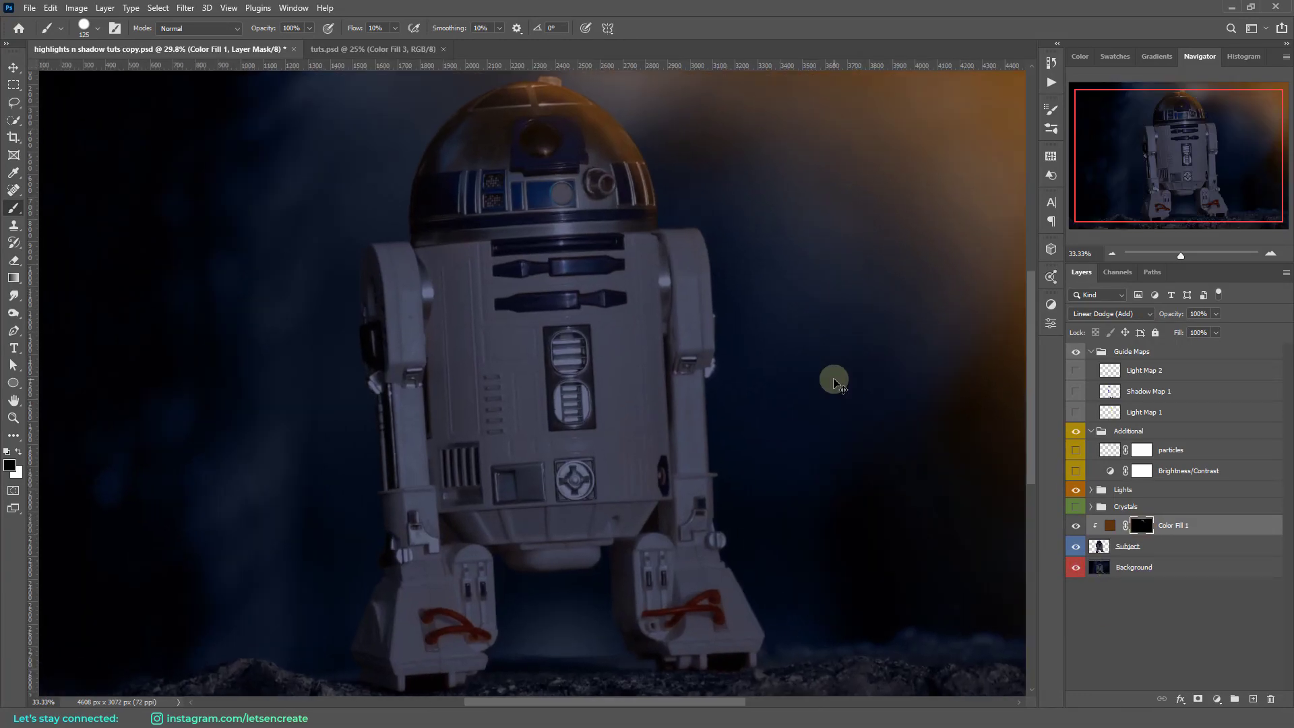
key(ctrl+minus)
key(ctrl+minus)
key(ctrl+plus)
scroll(852, 347, up, 3)
key(ctrl+plus)
key(x)
key(5)
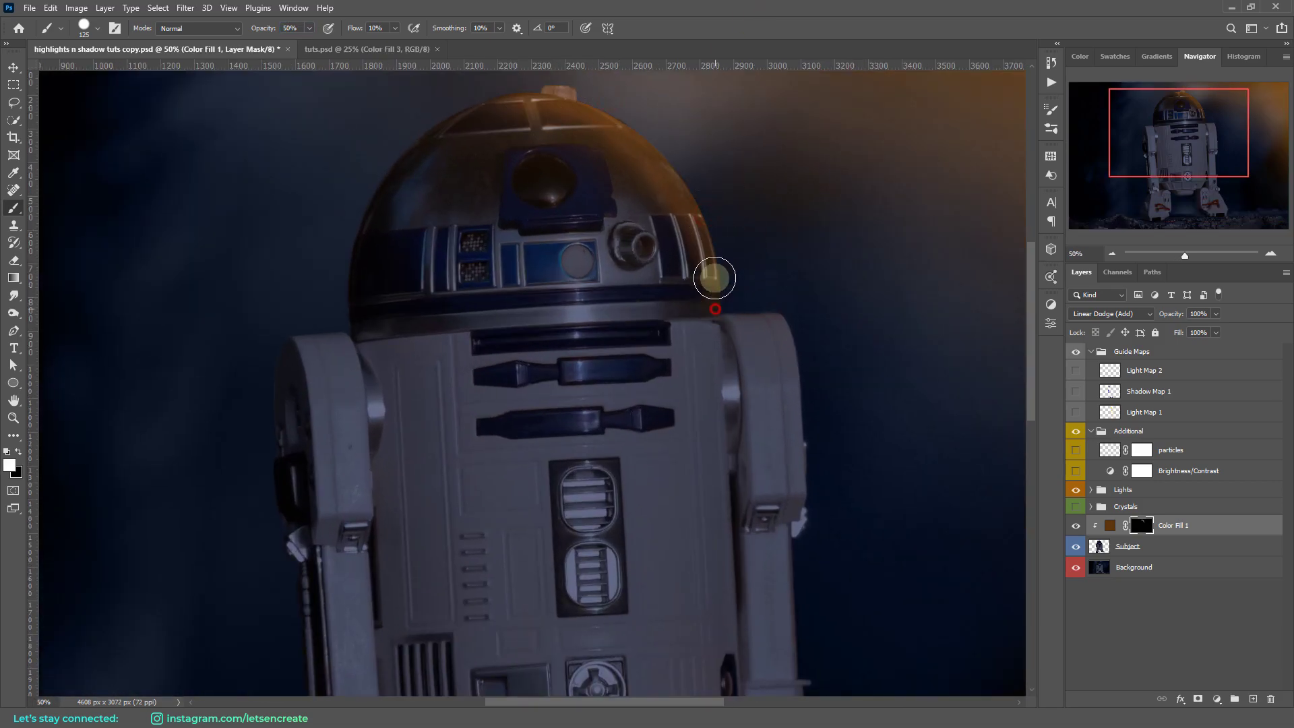
key(ctrl+plus)
key(ctrl+plus)
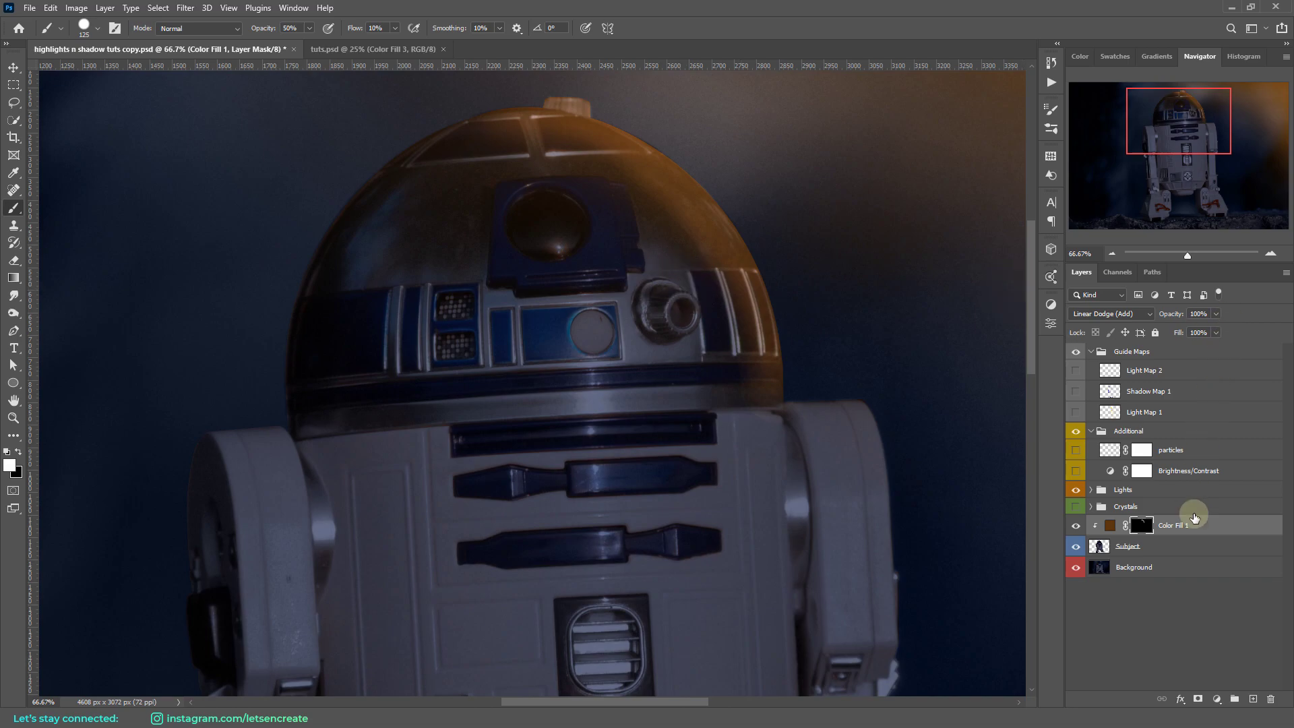
Step: In Color Fill 1's blending options, split the Underlying Layer's dark Blend If slider to 0 / 90
right_click(1211, 525)
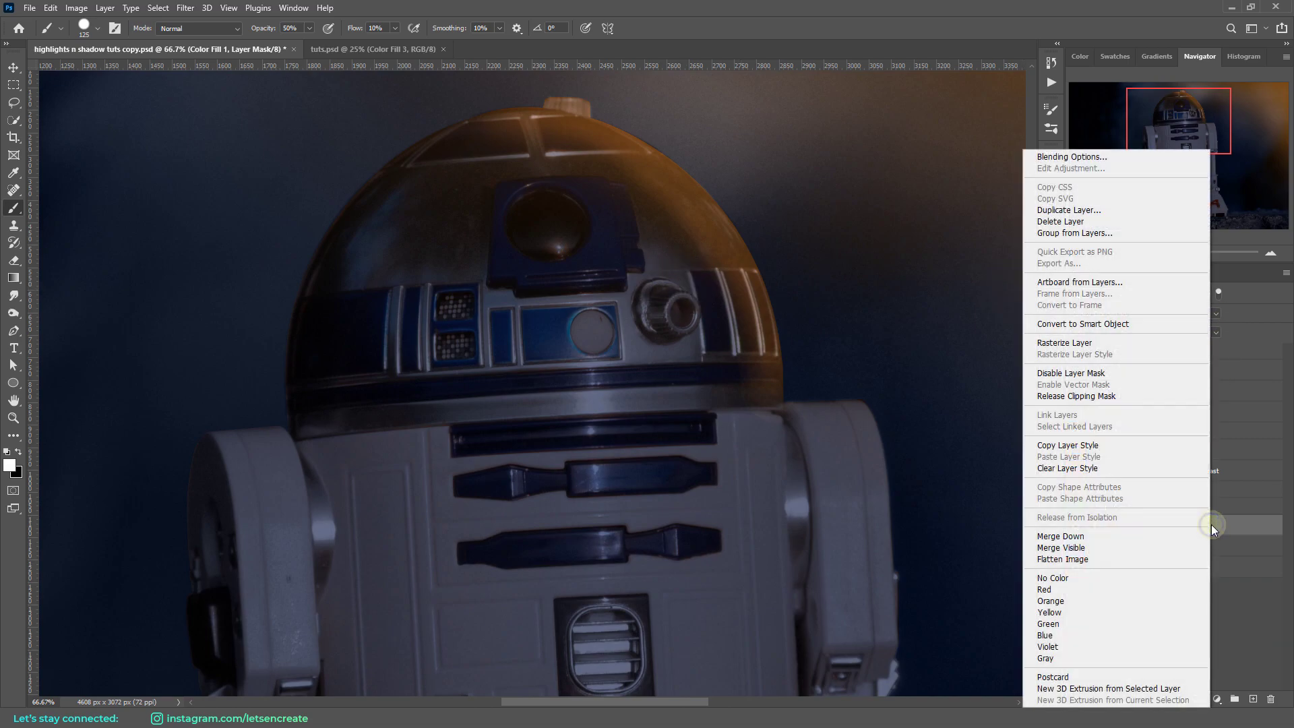
click(1071, 156)
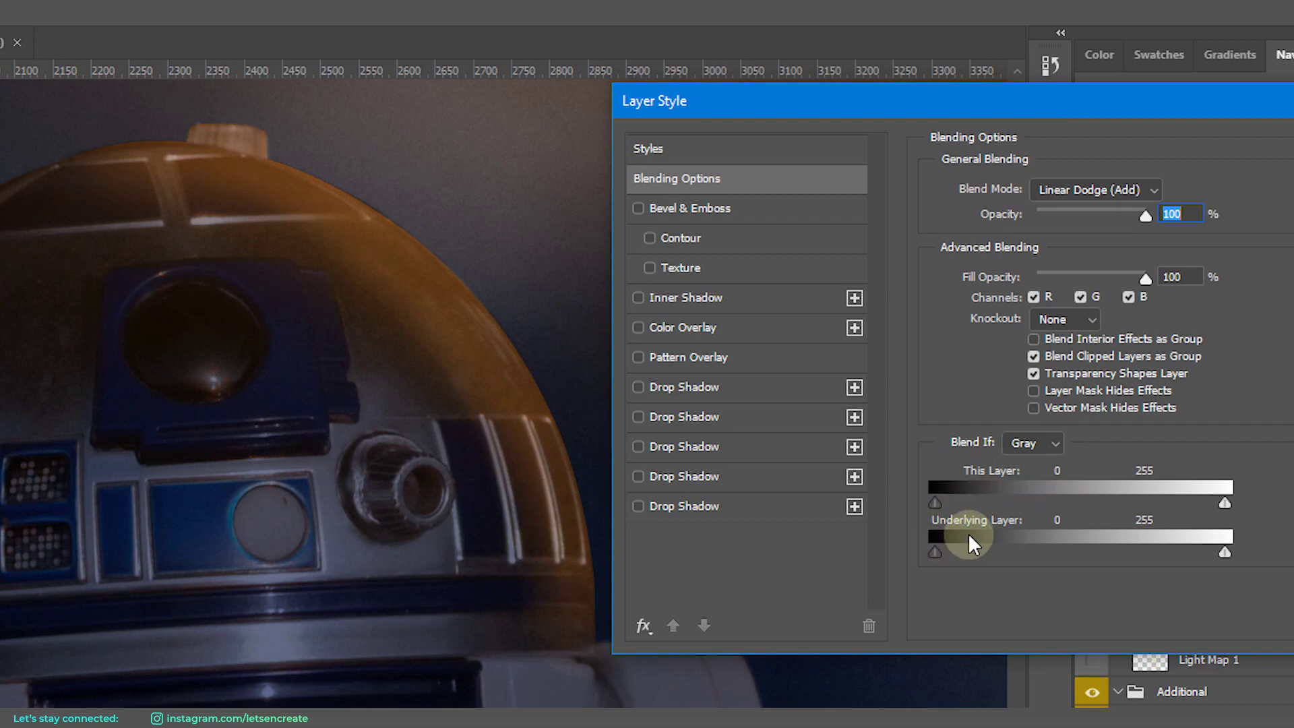
mouse_move(936, 556)
mouse_down()
mouse_move(964, 552)
mouse_move(953, 555)
mouse_up()
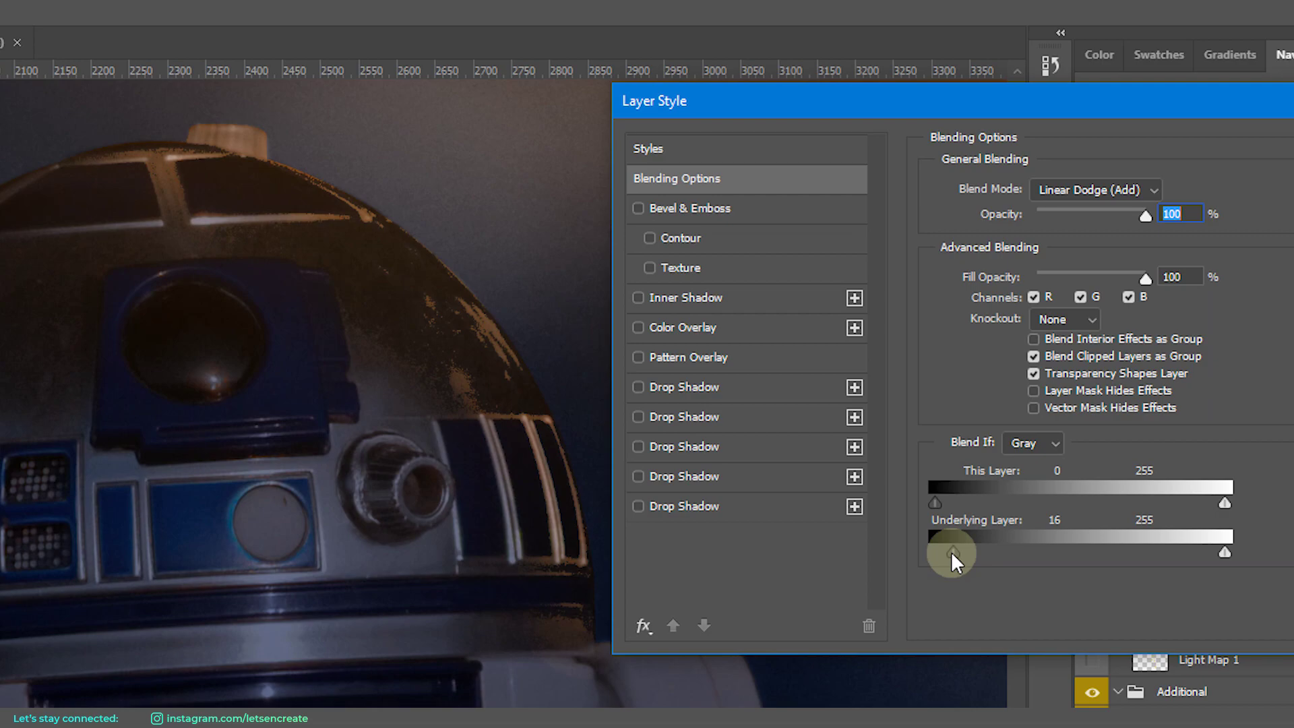
key(alt)
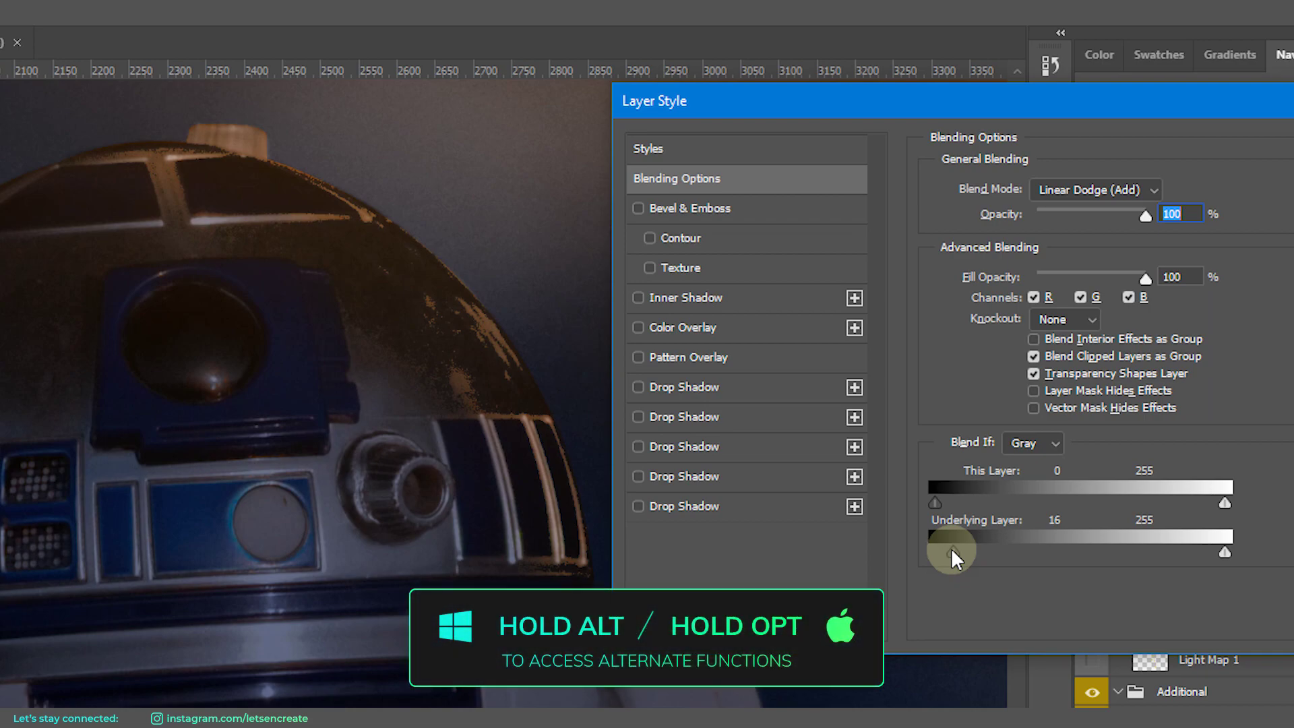
drag(951, 547, 904, 547)
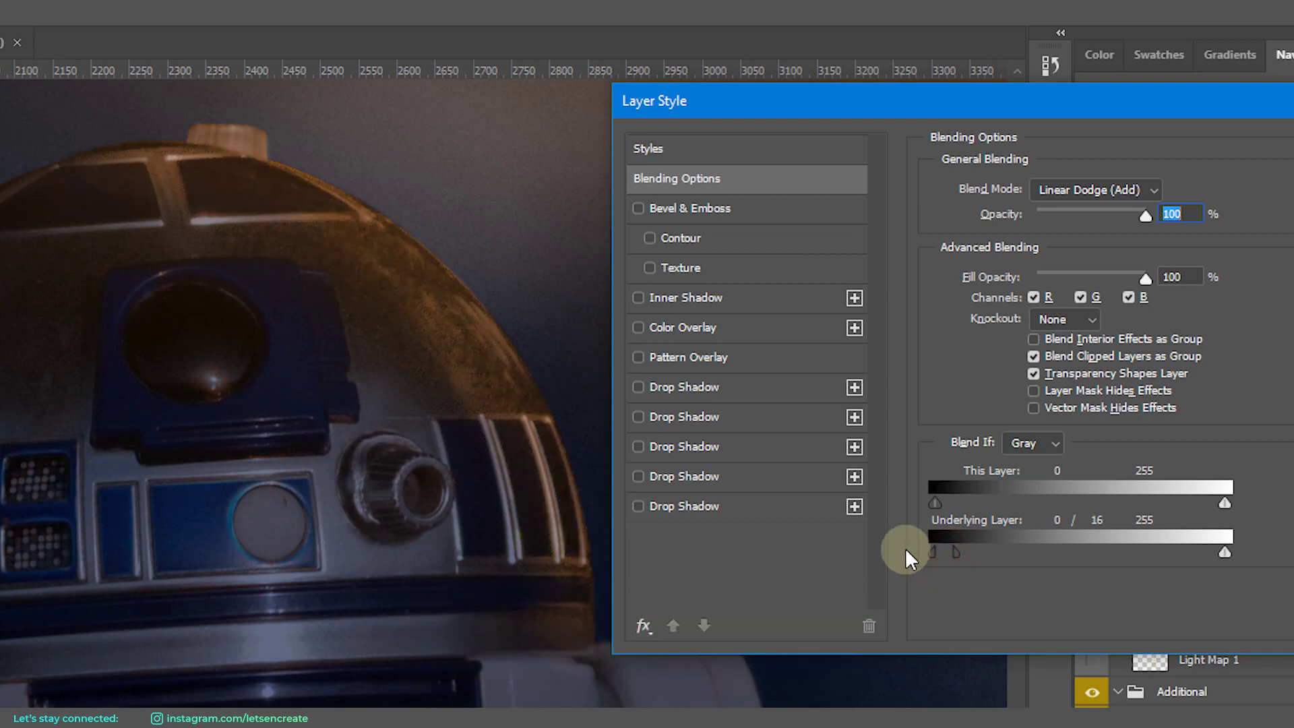
drag(958, 560, 1037, 554)
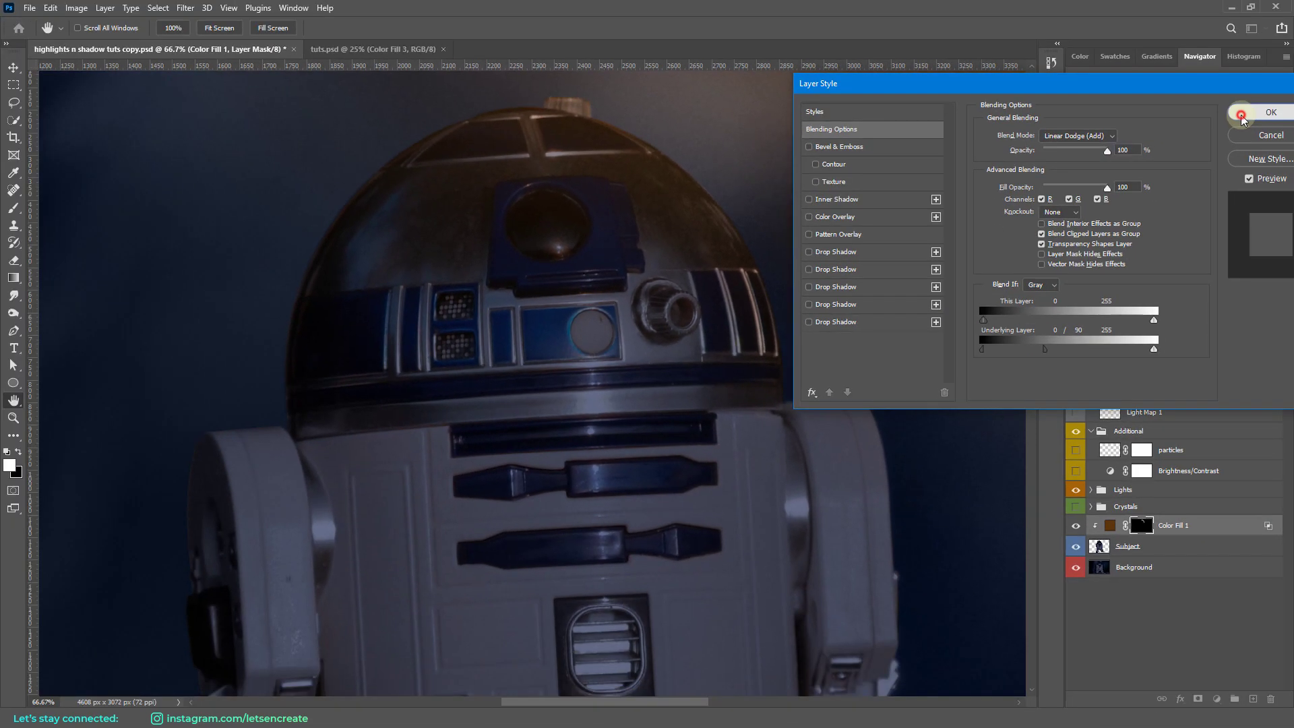
click(1241, 116)
Step: Brush light onto the mask along the dome's right rim and, with a 20 px brush at 70% opacity, around the eye panel
click(1141, 526)
mouse_move(785, 294)
mouse_down()
mouse_move(795, 368)
mouse_move(747, 190)
mouse_up()
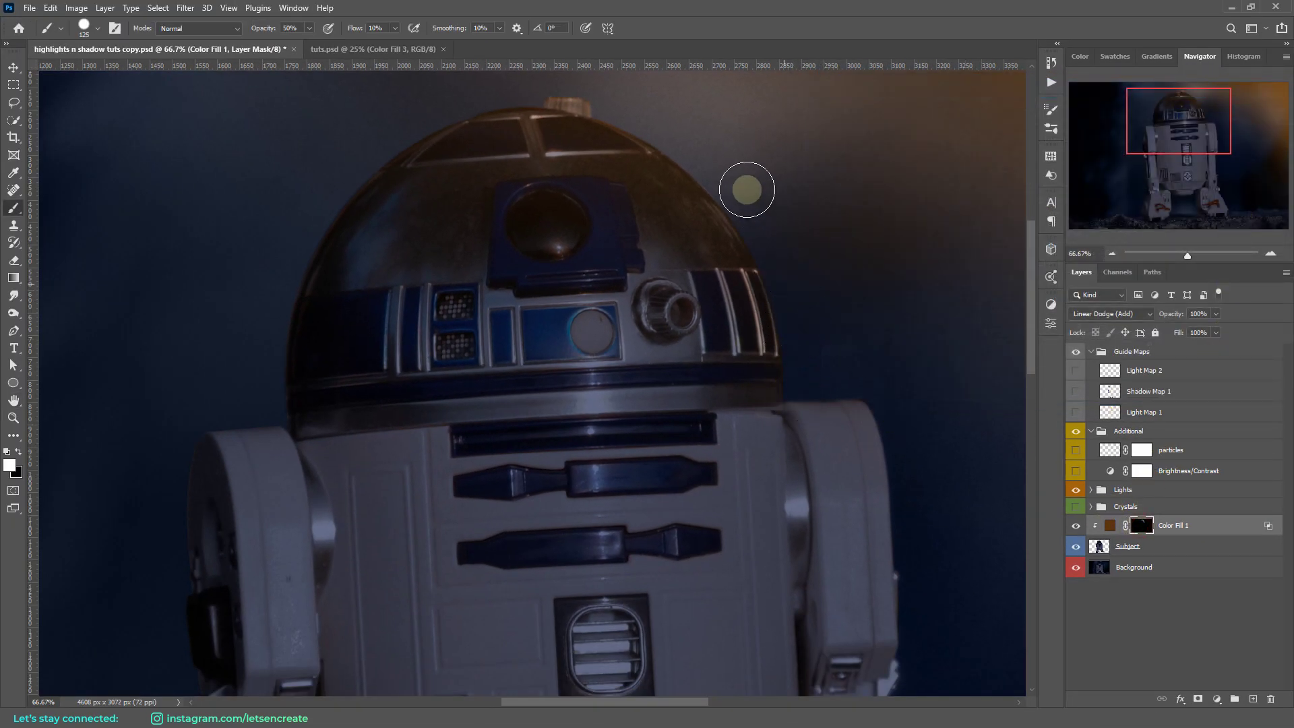
key(ctrl+plus)
key(bracketleft)
key(bracketleft)
key(bracketleft)
key(bracketleft)
key(bracketleft)
key(bracketleft)
key(bracketleft)
key(bracketleft)
key(bracketleft)
key(bracketleft)
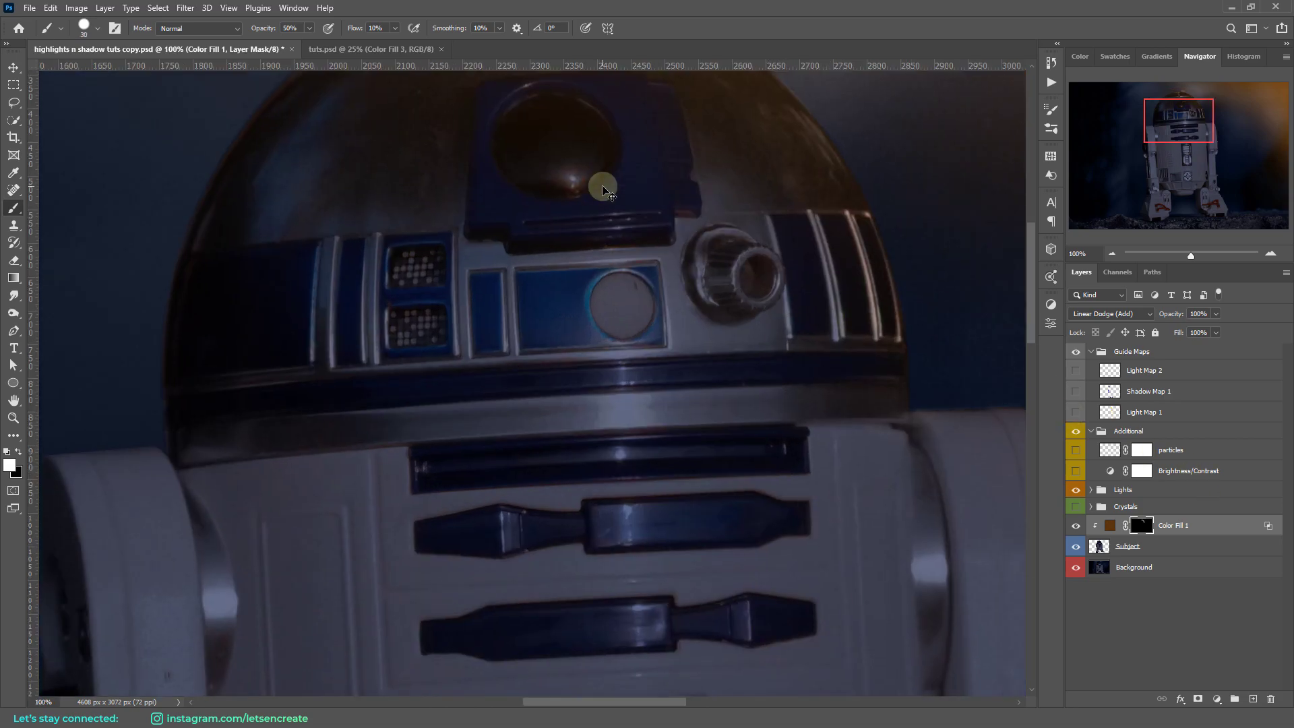
scroll(610, 198, up, 4)
key(bracketleft)
key(7)
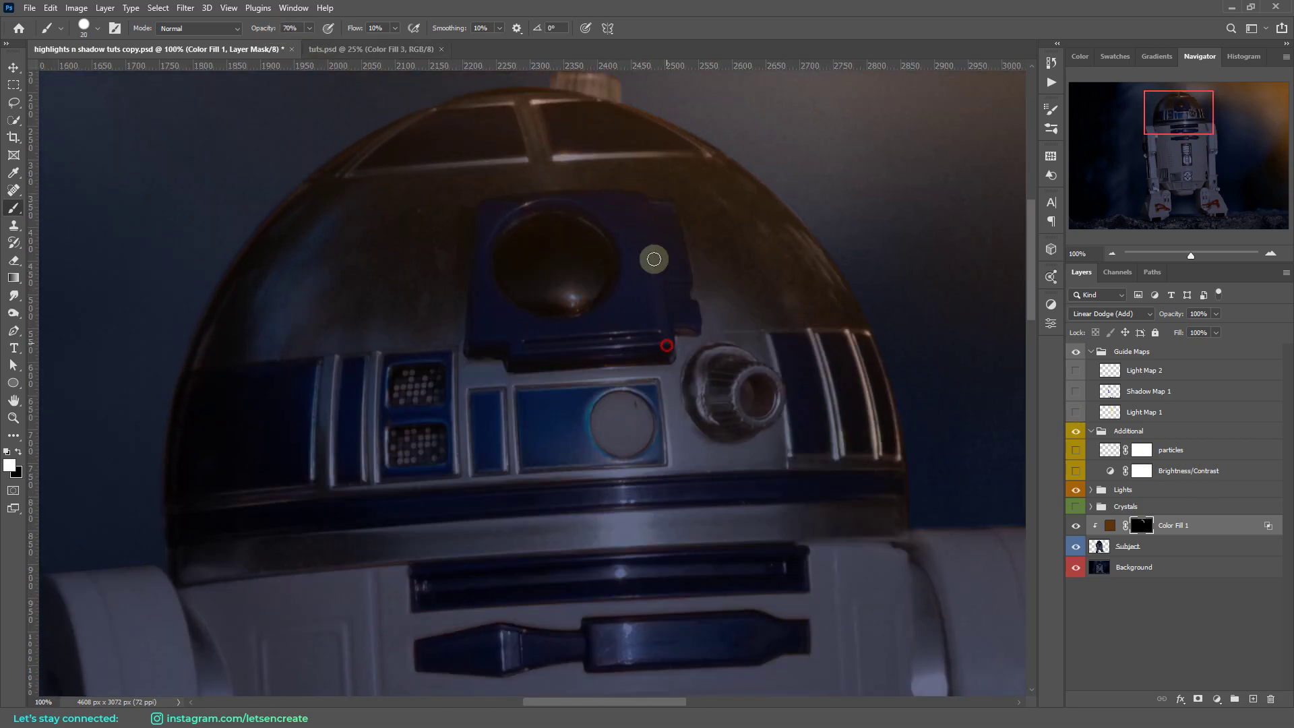
drag(560, 213, 587, 267)
key(bracketright)
key(bracketright)
Step: Set the Color Fill 1 colour to #6f3e0e, then try a stroke over the robot's body and undo it
double_click(1109, 525)
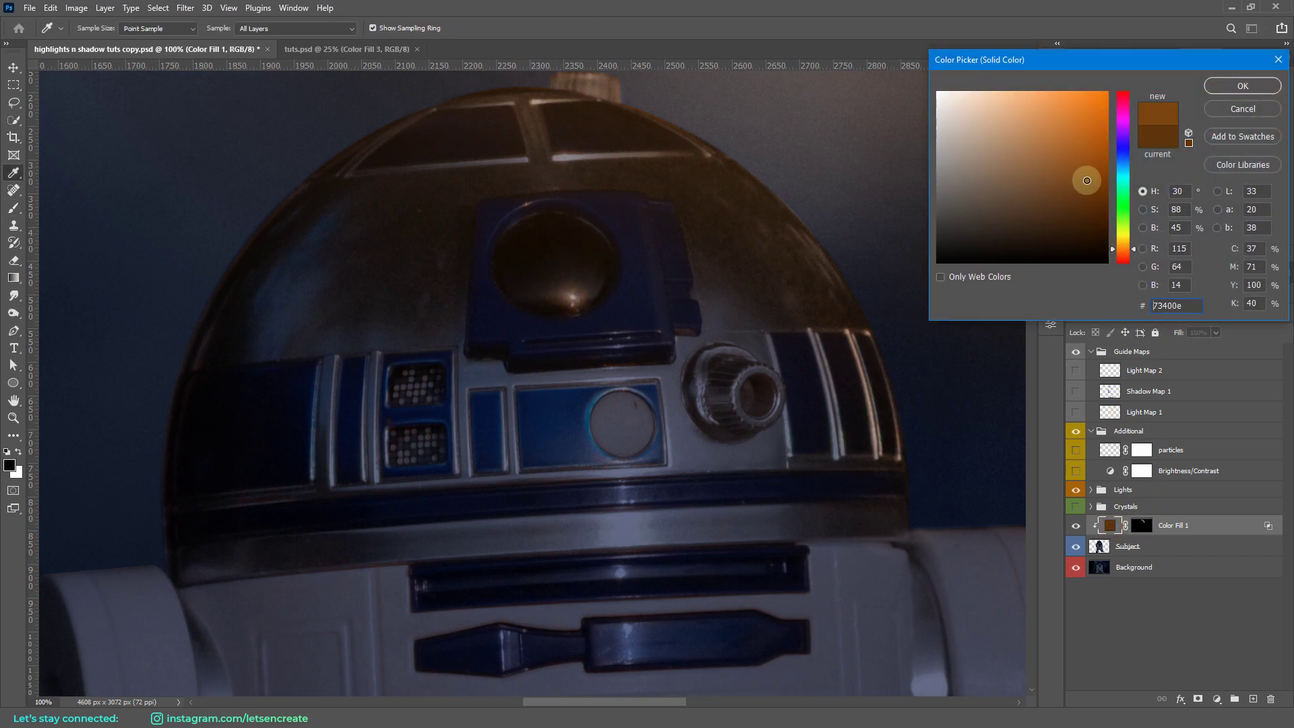
click(1227, 92)
drag(679, 702, 734, 701)
drag(656, 552, 739, 673)
key(ctrl+z)
Step: Switch to a soft round brush tip, leaving the fill colour as it is
click(84, 28)
click(528, 332)
key(x)
double_click(1110, 525)
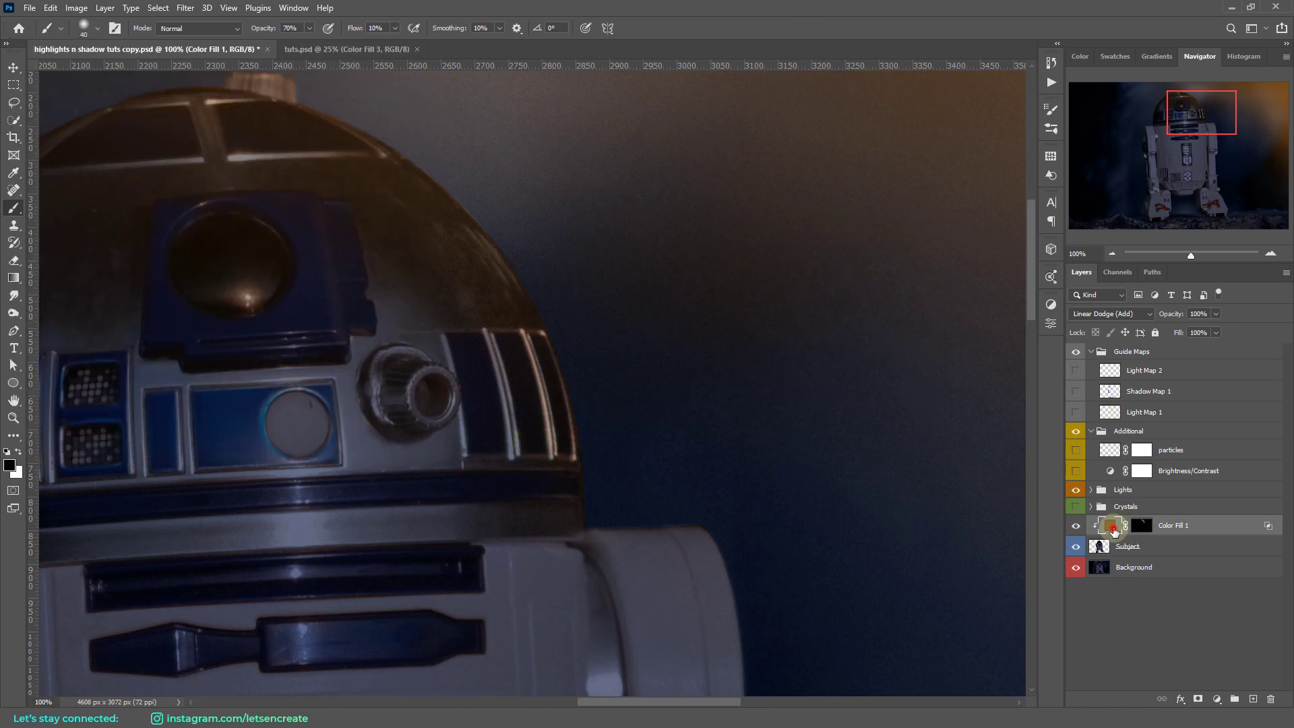
click(1240, 109)
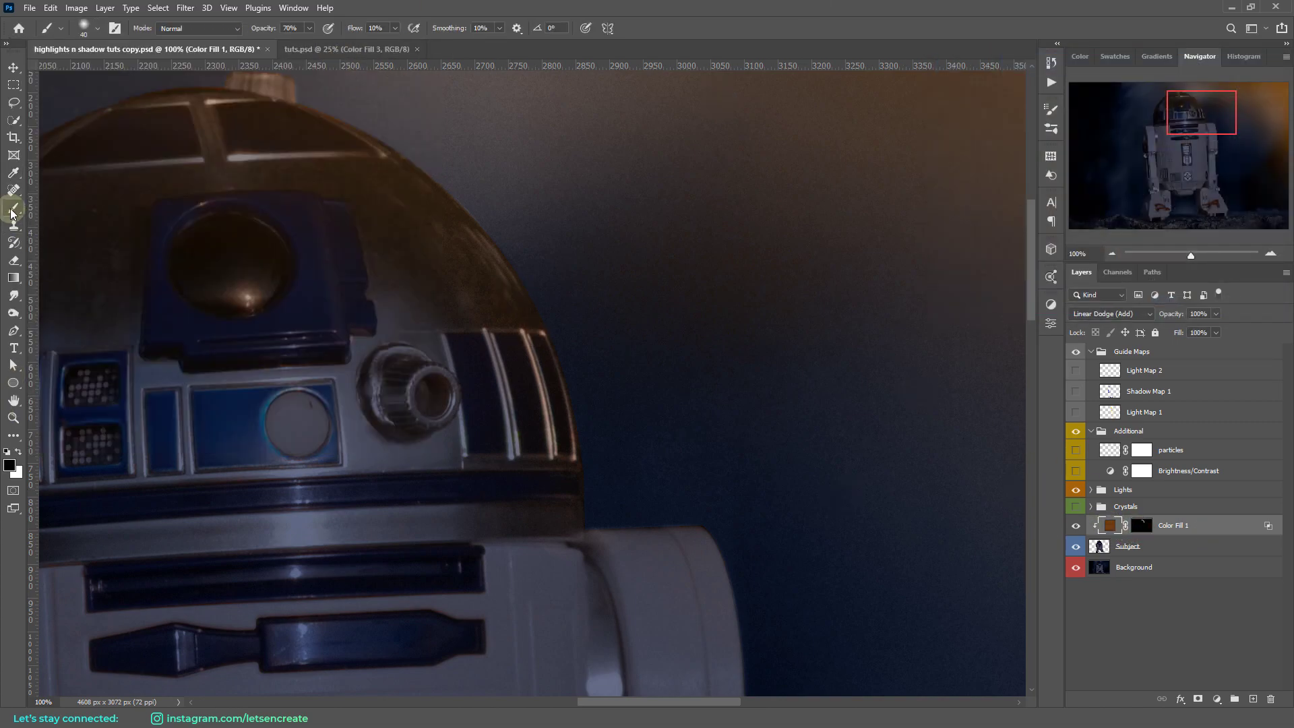
Step: Change the Color Fill 1 colour to a brighter, stronger orange
double_click(1110, 525)
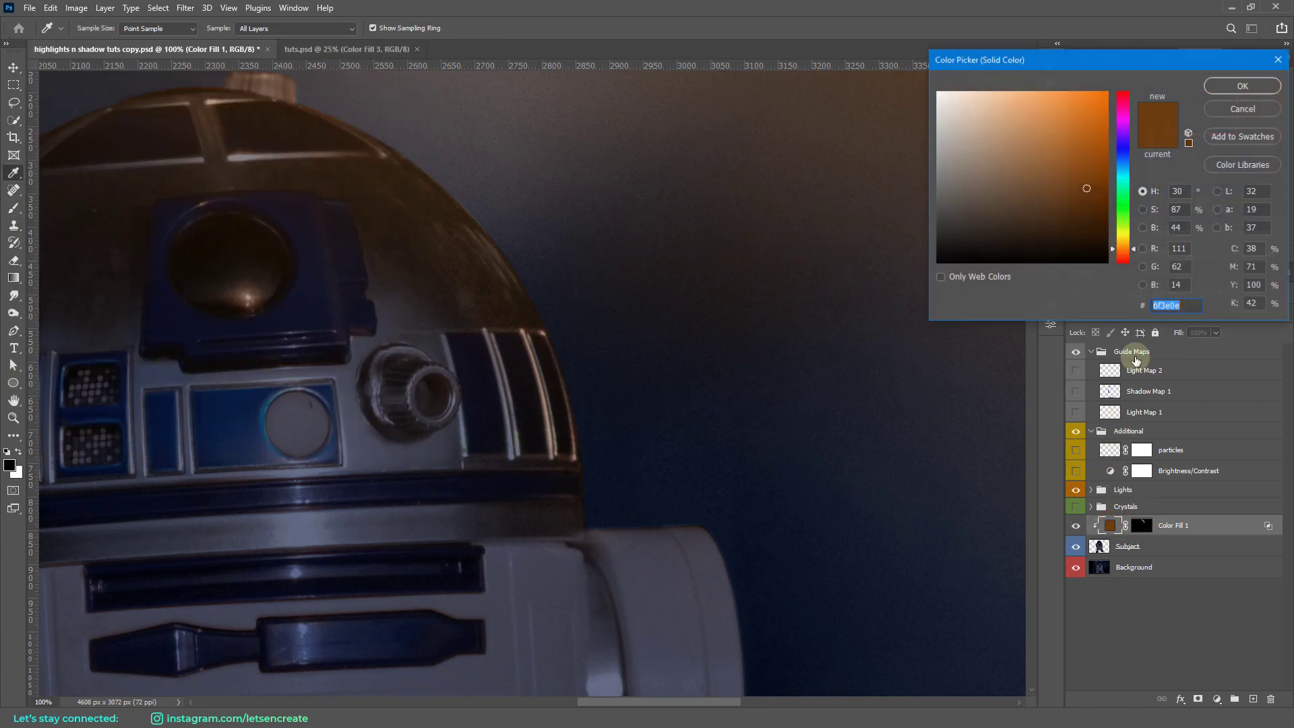
key(ctrl+v)
drag(1097, 176, 1091, 171)
click(1237, 86)
Step: Set Color Fill 1's split Blend If range for the Underlying Layer to 0 / 28
double_click(1220, 525)
mouse_move(949, 349)
mouse_down()
mouse_move(1012, 350)
mouse_move(972, 357)
mouse_up()
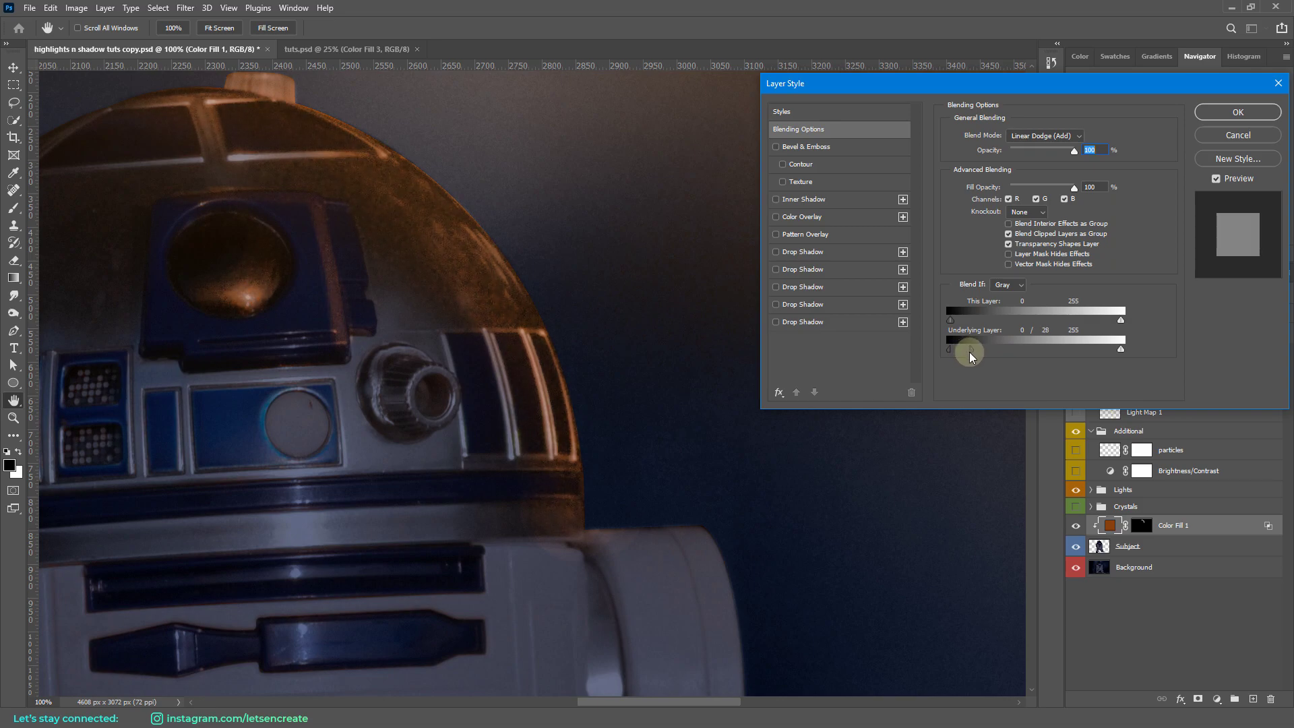
click(1238, 112)
Step: Paint orange light on the mask around the dome's protruding projector with a brush of up to 30 px
click(1143, 526)
click(14, 208)
key(bracketleft)
key(bracketleft)
mouse_move(422, 379)
mouse_down()
mouse_move(443, 424)
mouse_move(411, 414)
mouse_move(432, 372)
mouse_move(411, 394)
mouse_move(441, 423)
mouse_move(454, 391)
mouse_move(429, 369)
mouse_up()
key(bracketright)
mouse_move(380, 423)
mouse_down()
mouse_move(384, 355)
mouse_move(426, 354)
mouse_up()
key(ctrl+minus)
key(ctrl+minus)
key(ctrl+plus)
key(ctrl+plus)
Step: Paint black on the mask to reduce the orange along the right side of the blue eye panel
key(x)
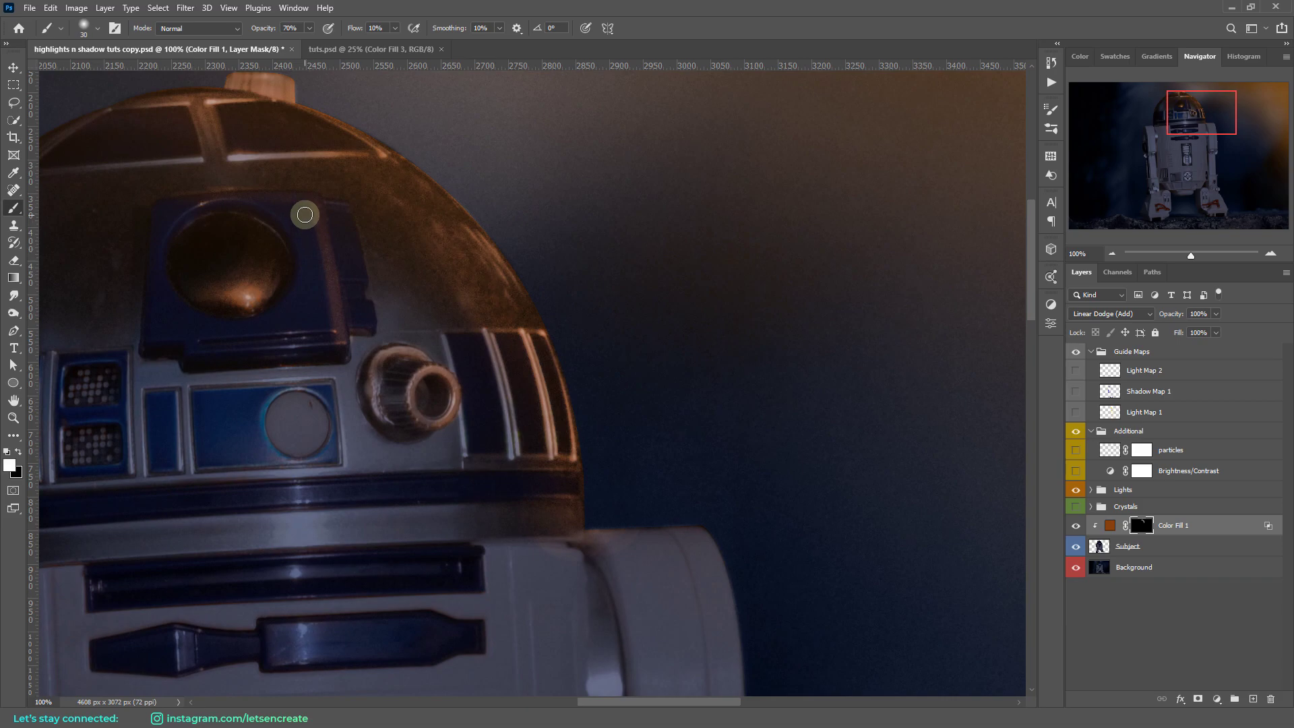
key(x)
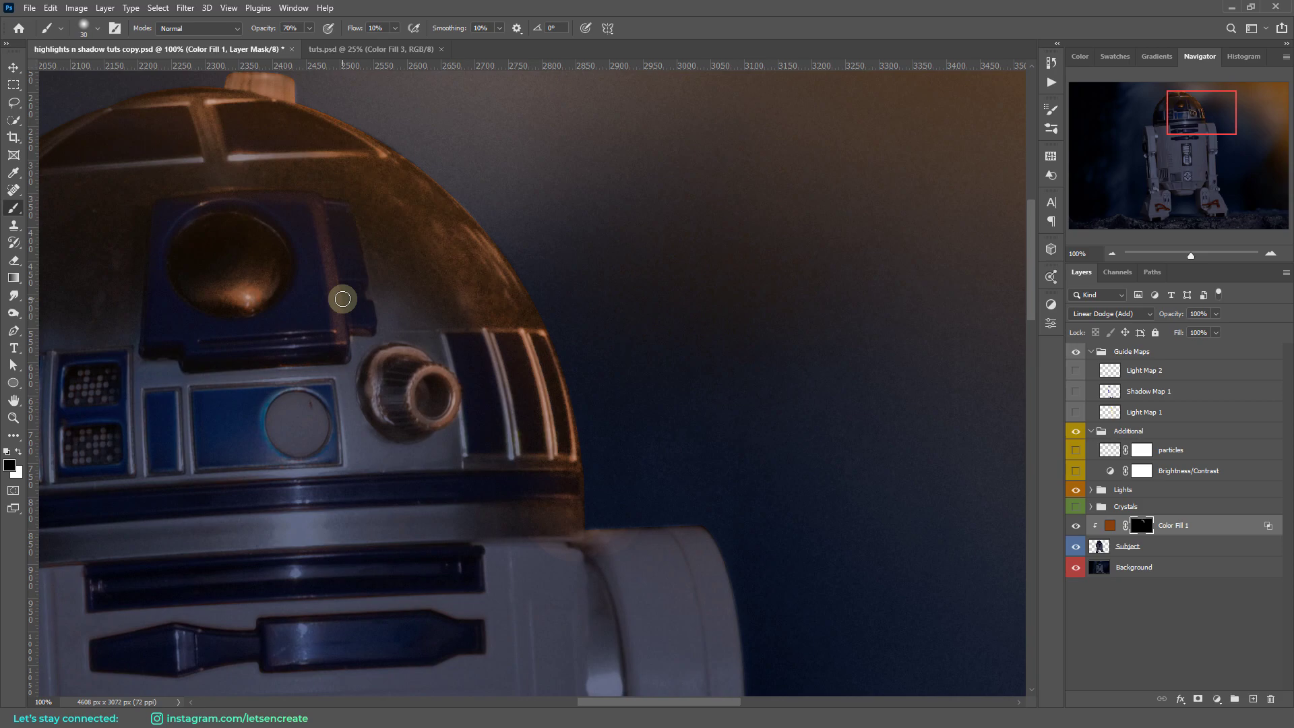
drag(308, 204, 330, 334)
mouse_move(308, 208)
mouse_down()
mouse_move(331, 339)
mouse_move(310, 215)
mouse_move(326, 308)
mouse_up()
drag(333, 331, 328, 262)
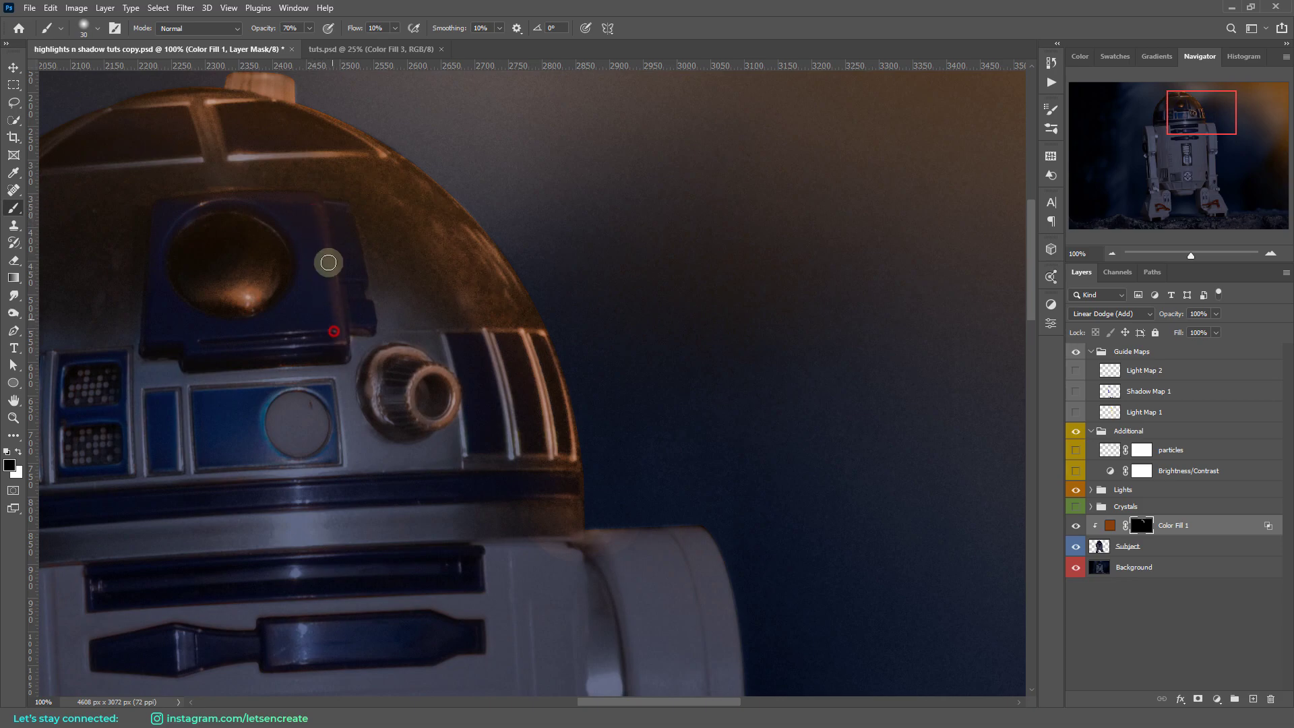
Step: Paint white on the mask with a 15 px brush to highlight the dome's right-hand stripes and the projector's ring
key(bracketleft)
key(bracketleft)
key(bracketleft)
key(x)
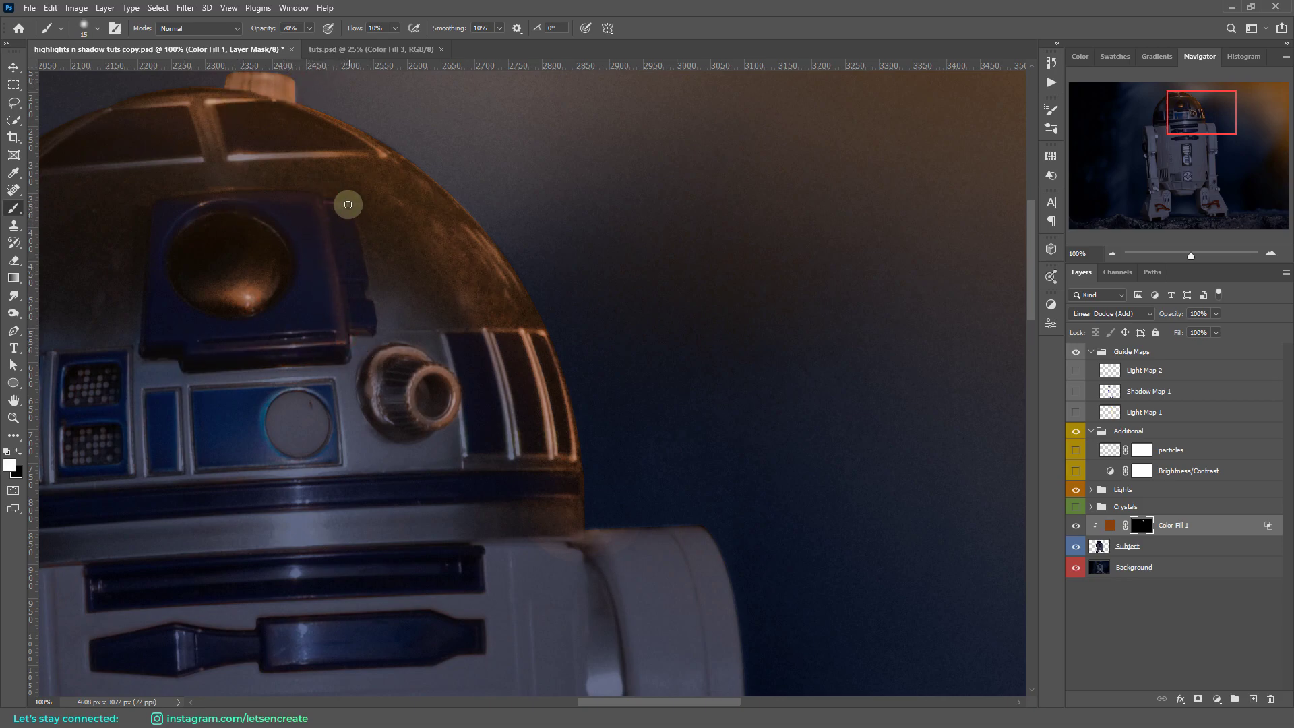
drag(514, 456, 514, 429)
mouse_move(425, 370)
mouse_down()
mouse_move(456, 412)
mouse_move(433, 425)
mouse_move(415, 401)
mouse_move(443, 426)
mouse_move(457, 392)
mouse_move(423, 371)
mouse_move(419, 423)
mouse_up()
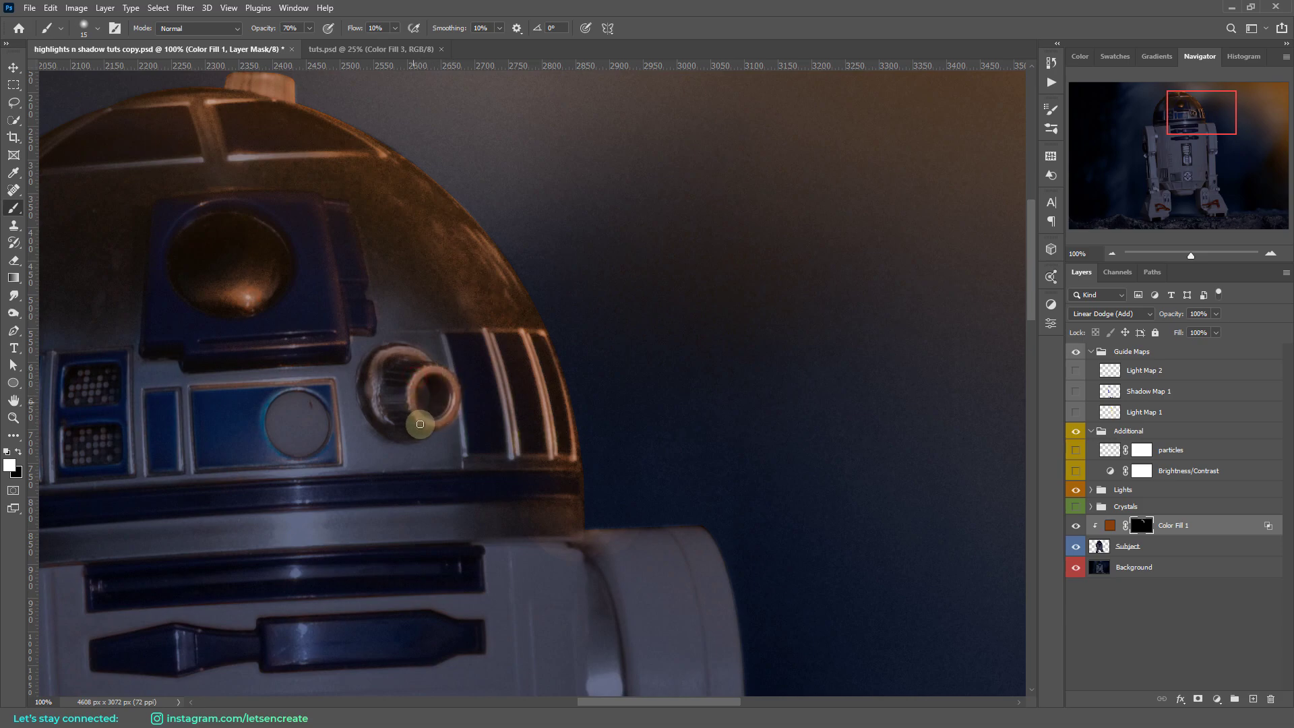
Step: Trace orange highlights along the frames of the small blue panel and the indicator grilles, reducing the brush to 9 px
mouse_move(151, 390)
mouse_down()
mouse_move(178, 389)
mouse_move(186, 456)
mouse_up()
key(bracketleft)
key(bracketleft)
mouse_move(131, 350)
mouse_down()
mouse_move(134, 470)
mouse_move(124, 349)
mouse_move(95, 353)
mouse_up()
scroll(541, 283, down, 1)
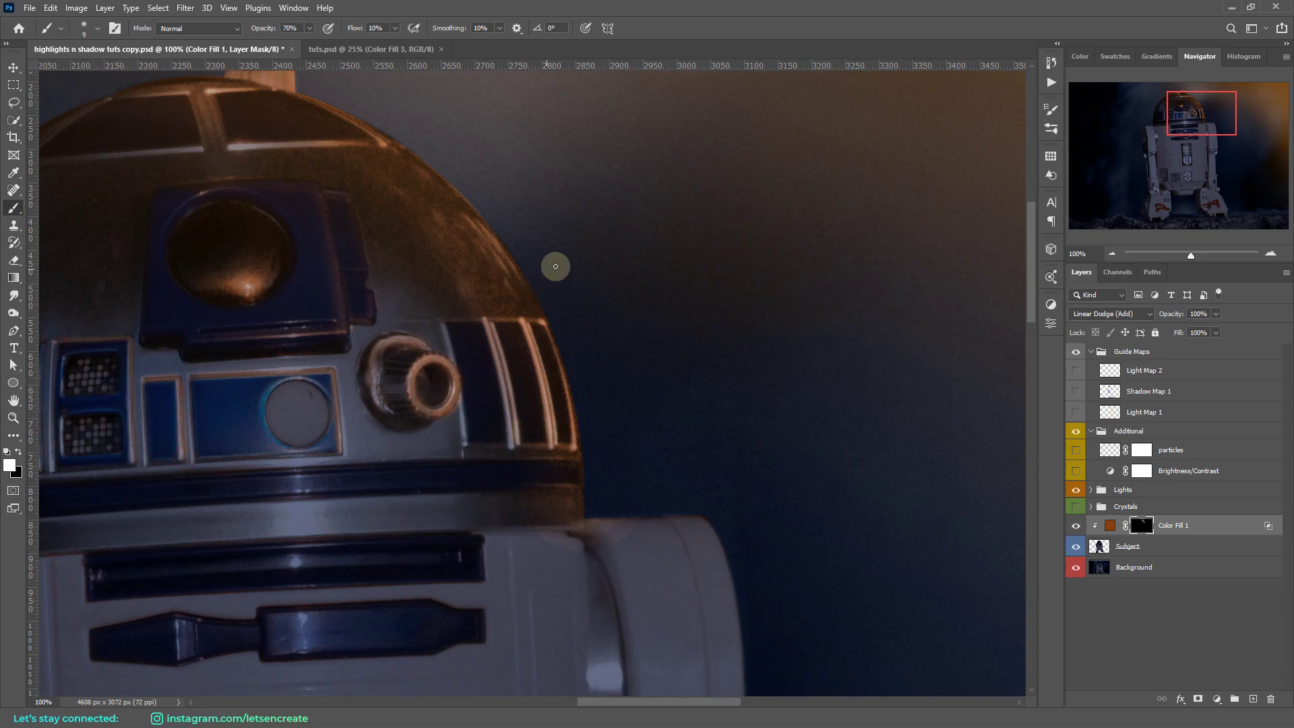
Step: Paint orange light onto the upper part of the dome's round black eye with an enlarged brush
scroll(556, 265, up, 5)
key(bracketright)
key(bracketright)
scroll(715, 267, down, 4)
scroll(715, 266, down, 3)
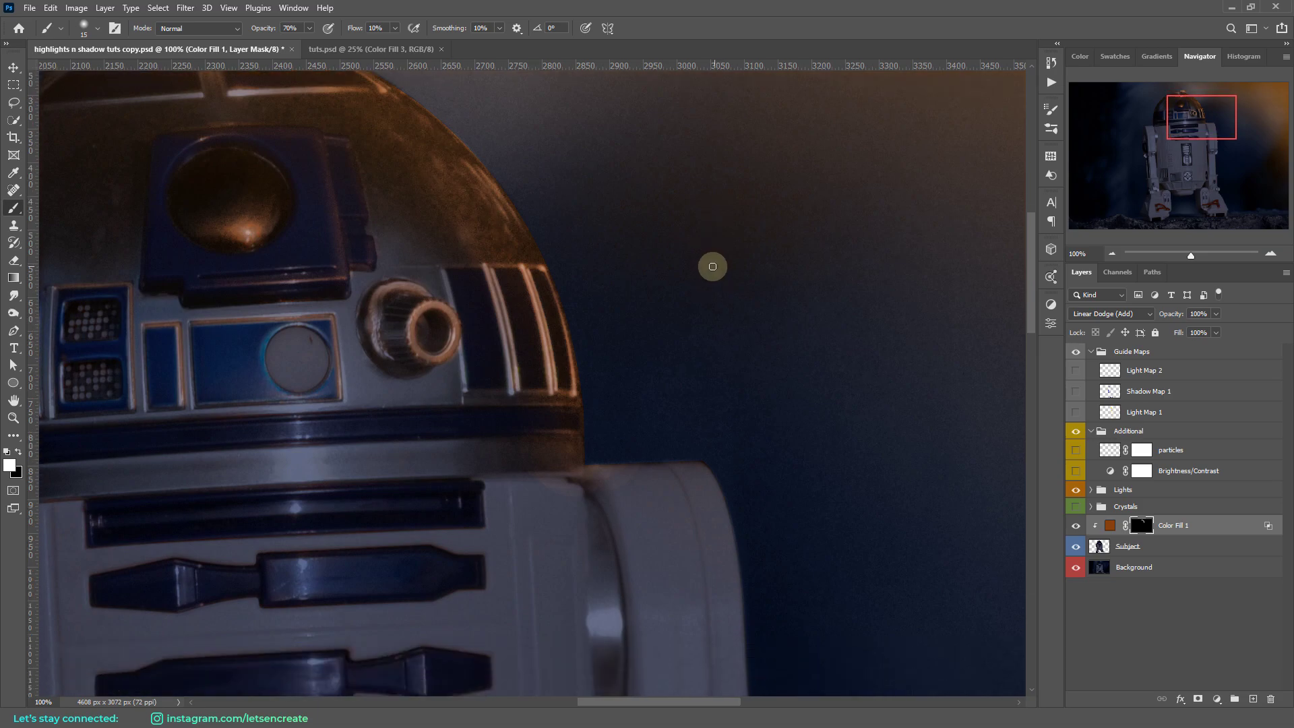
key(bracketright)
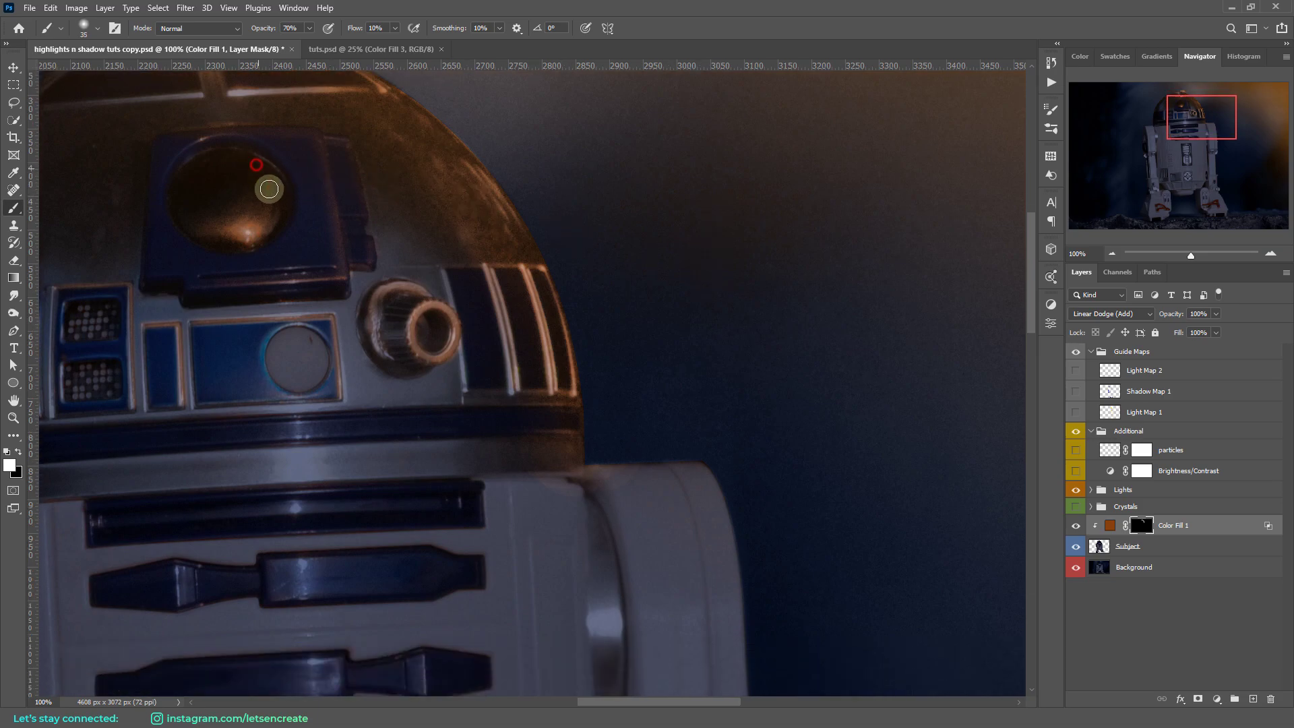
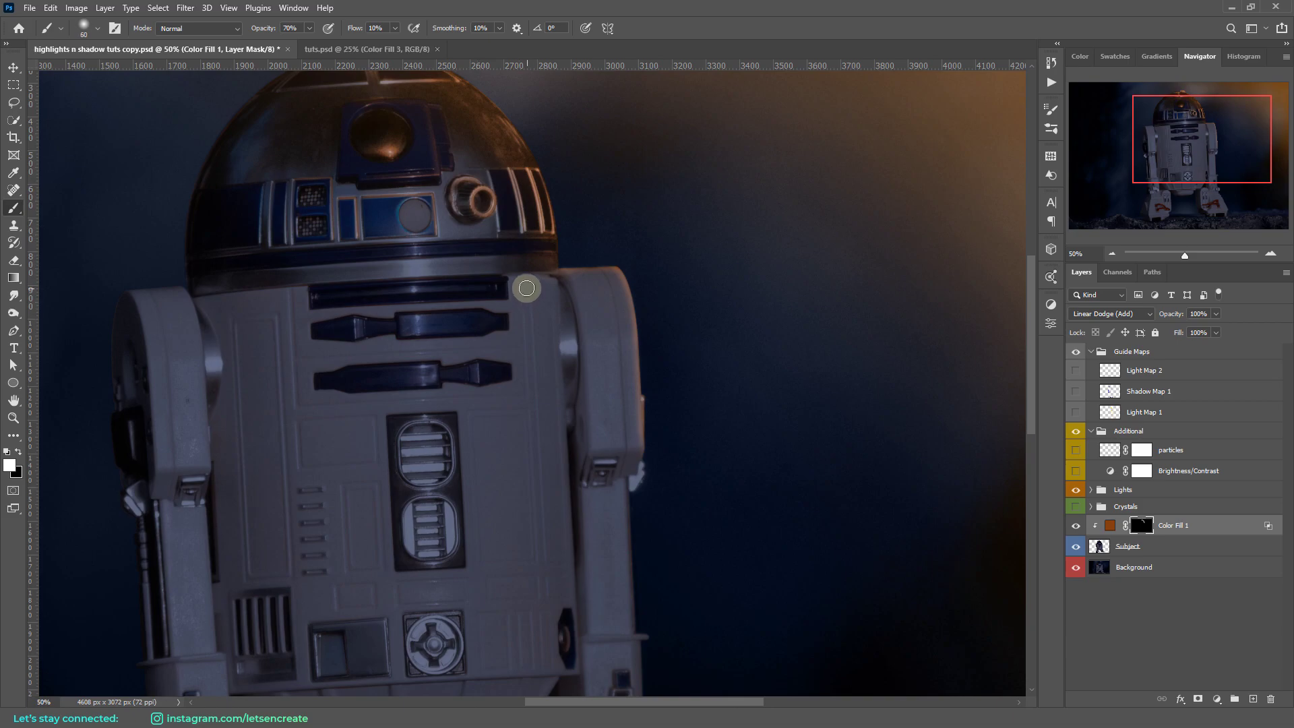
Step: Paint orange light down the robot body's right side in long vertical strokes with a brush of about 90 px
drag(520, 286, 547, 292)
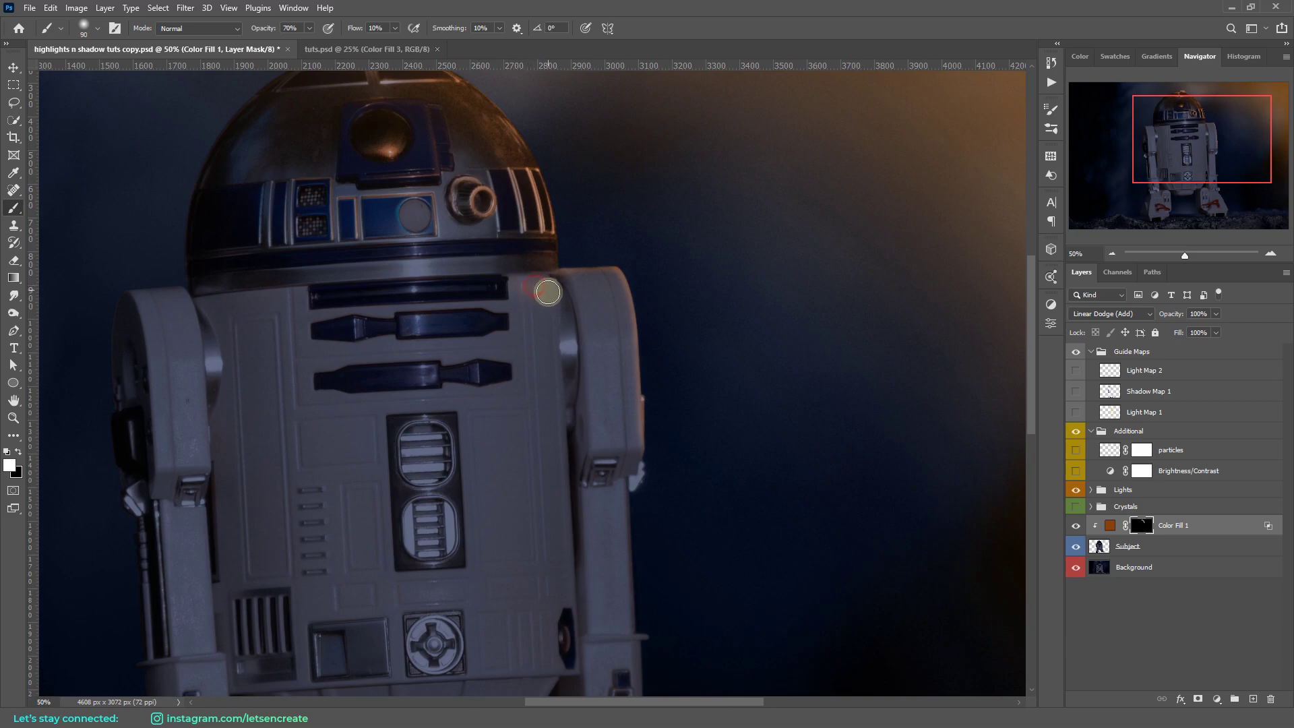
shift+click(566, 661)
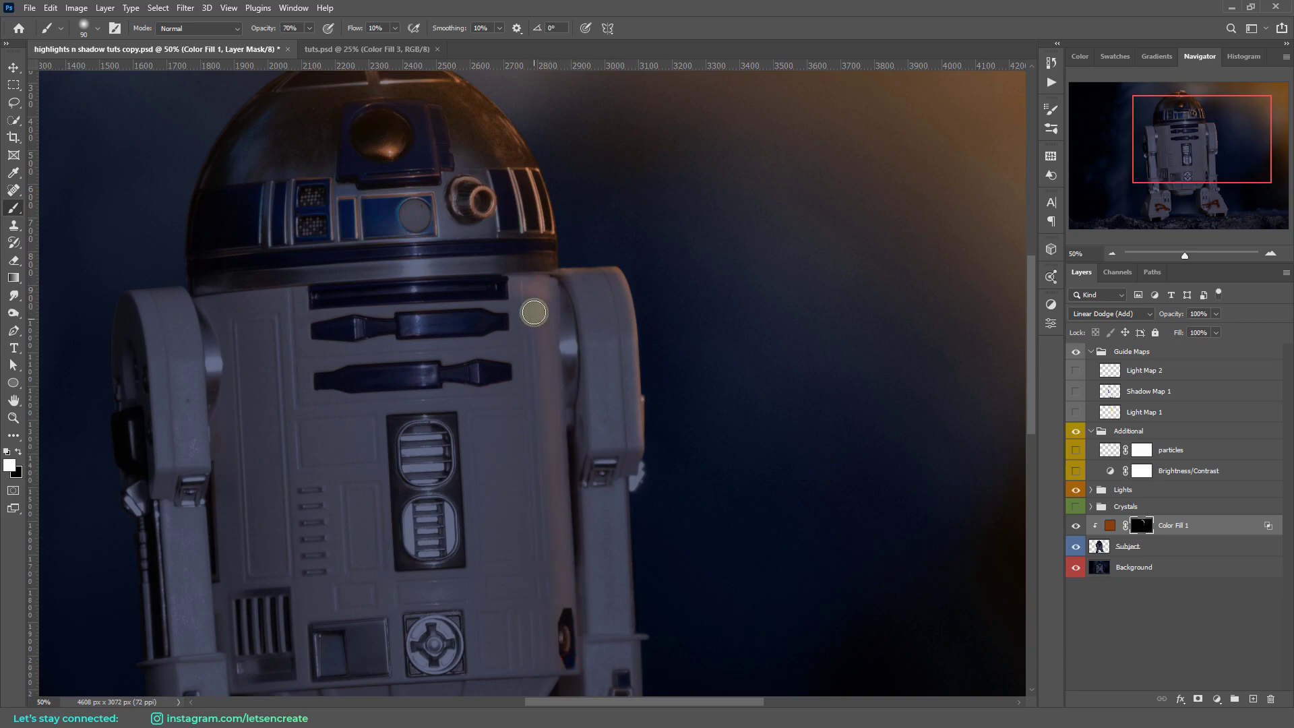
shift+click(534, 292)
shift+click(553, 662)
shift+click(553, 286)
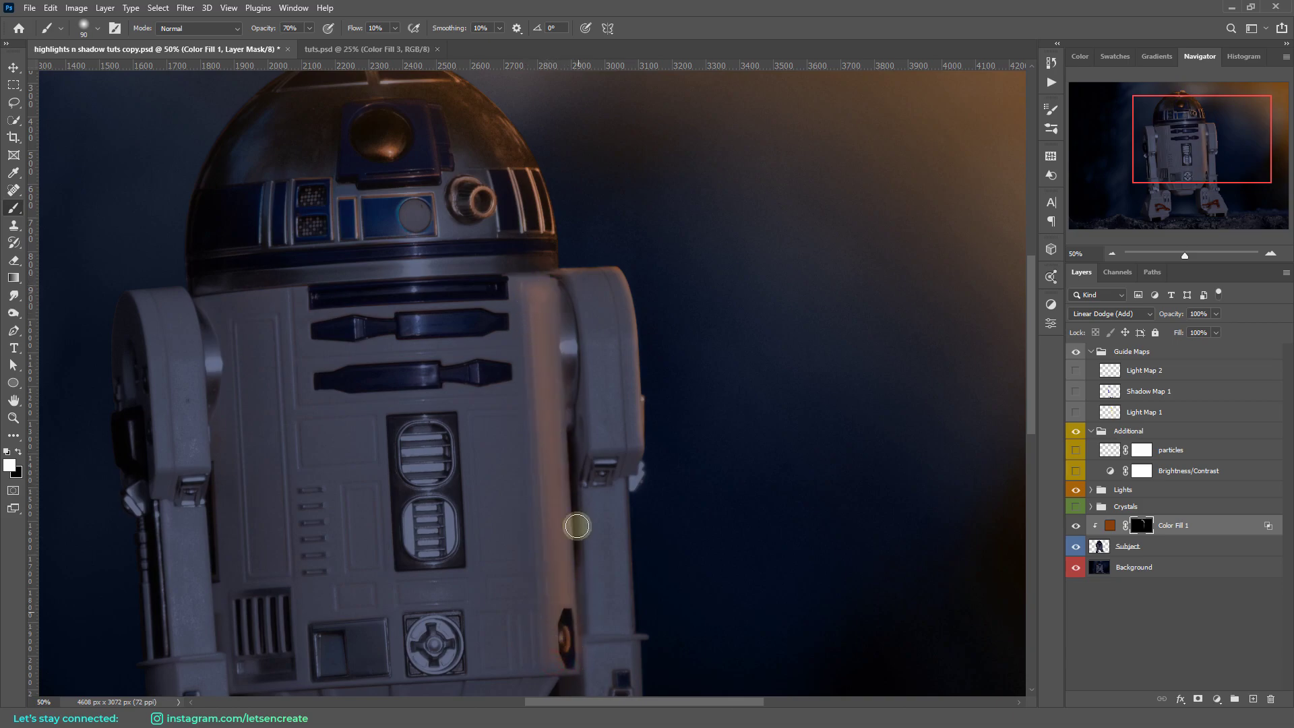
shift+click(560, 657)
key(bracketright)
key(bracketright)
shift+click(518, 284)
scroll(624, 220, down, 2)
key(ctrl+plus)
key(ctrl+plus)
scroll(678, 208, down, 4)
key(bracketleft)
key(bracketleft)
key(bracketleft)
key(bracketleft)
key(bracketleft)
key(bracketleft)
key(bracketleft)
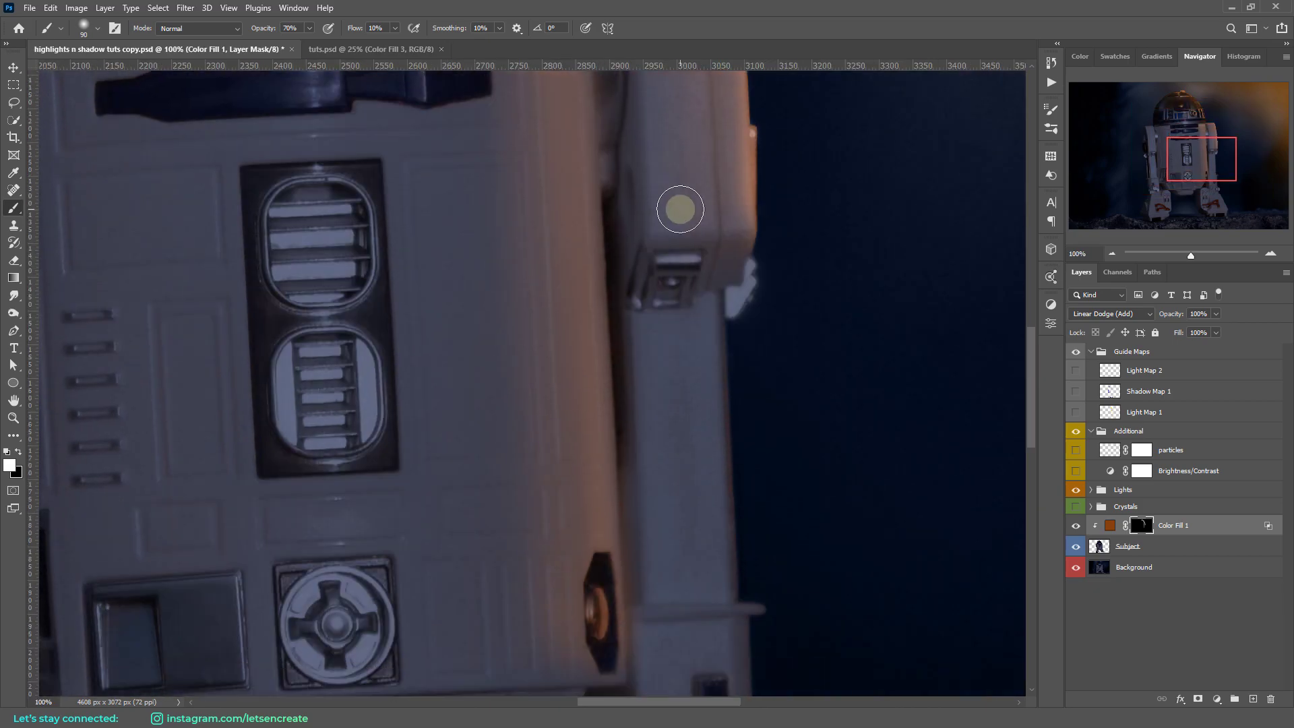
key(x)
key(x)
Step: Highlight the right ends of the blue body panels in orange with a 10 px brush at 45% opacity
scroll(549, 462, up, 6)
scroll(688, 390, left, 4)
key(bracketleft)
key(bracketleft)
key(bracketleft)
key(bracketleft)
key(bracketleft)
key(bracketleft)
key(bracketleft)
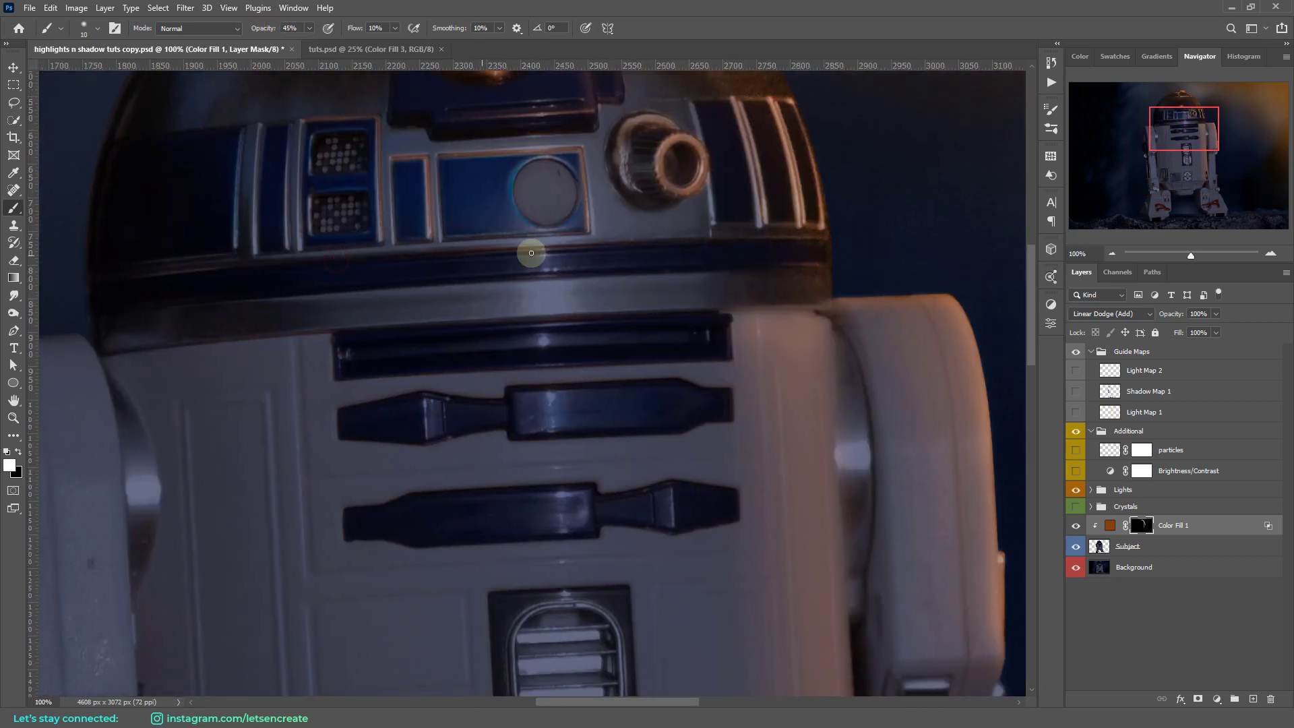
key(4)
key(5)
drag(725, 389, 731, 406)
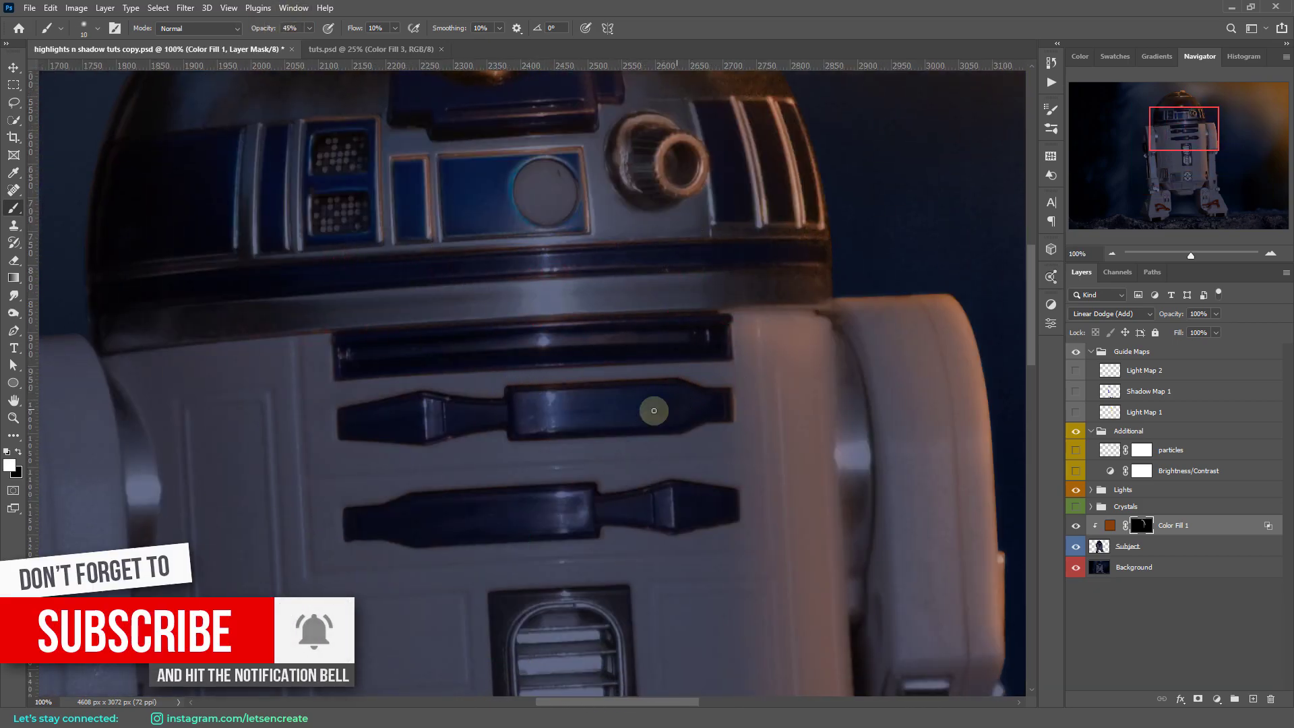
drag(737, 492, 738, 503)
scroll(722, 413, down, 5)
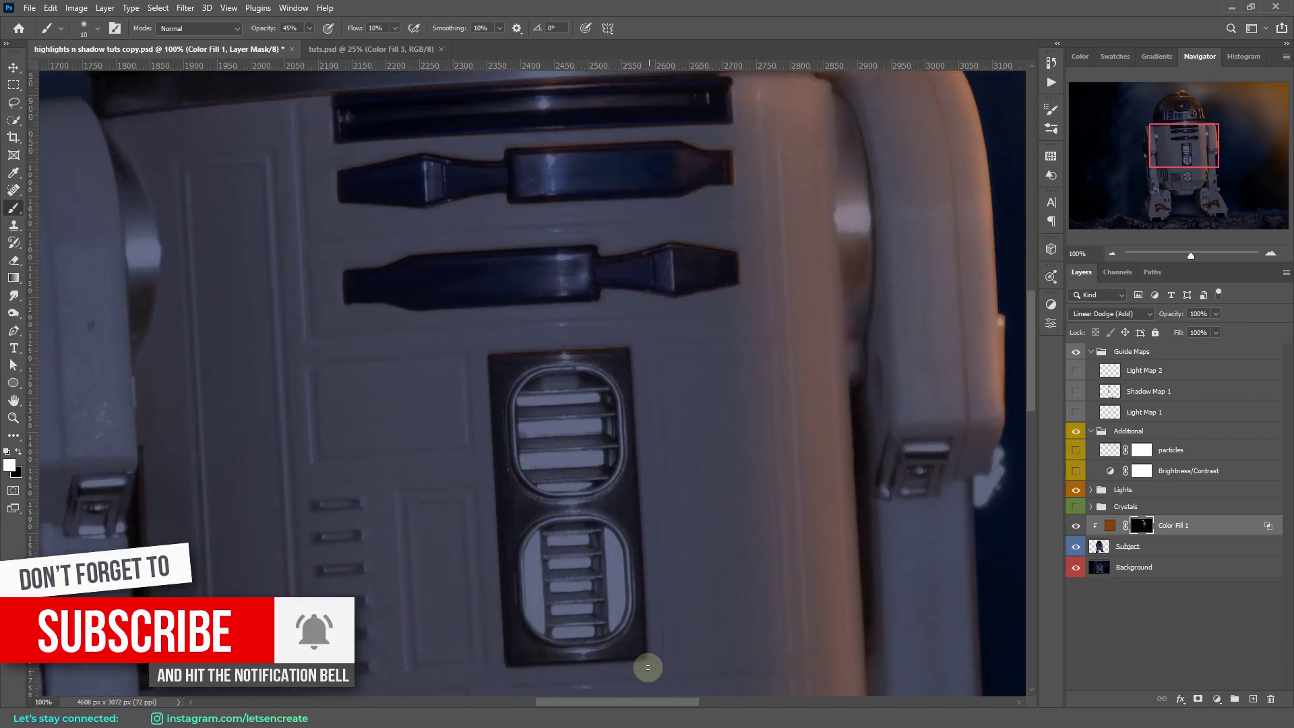
Step: Trace orange highlights along the rims and slats of the two oval body vents, reducing the brush to 9 px
mouse_move(556, 368)
mouse_down()
mouse_move(601, 372)
mouse_move(620, 474)
mouse_up()
drag(529, 391, 608, 388)
drag(529, 418, 613, 415)
drag(529, 448, 613, 446)
drag(531, 480, 606, 477)
scroll(545, 370, down, 3)
key(bracketleft)
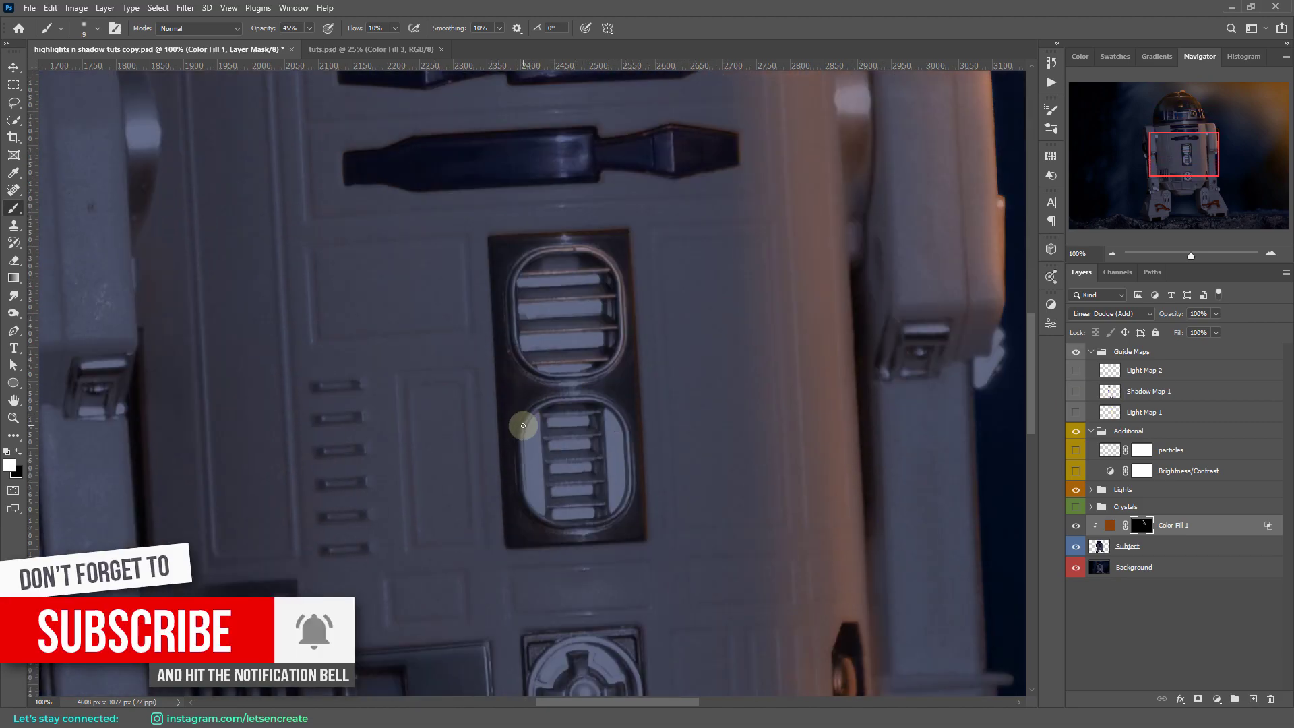
drag(522, 425, 629, 438)
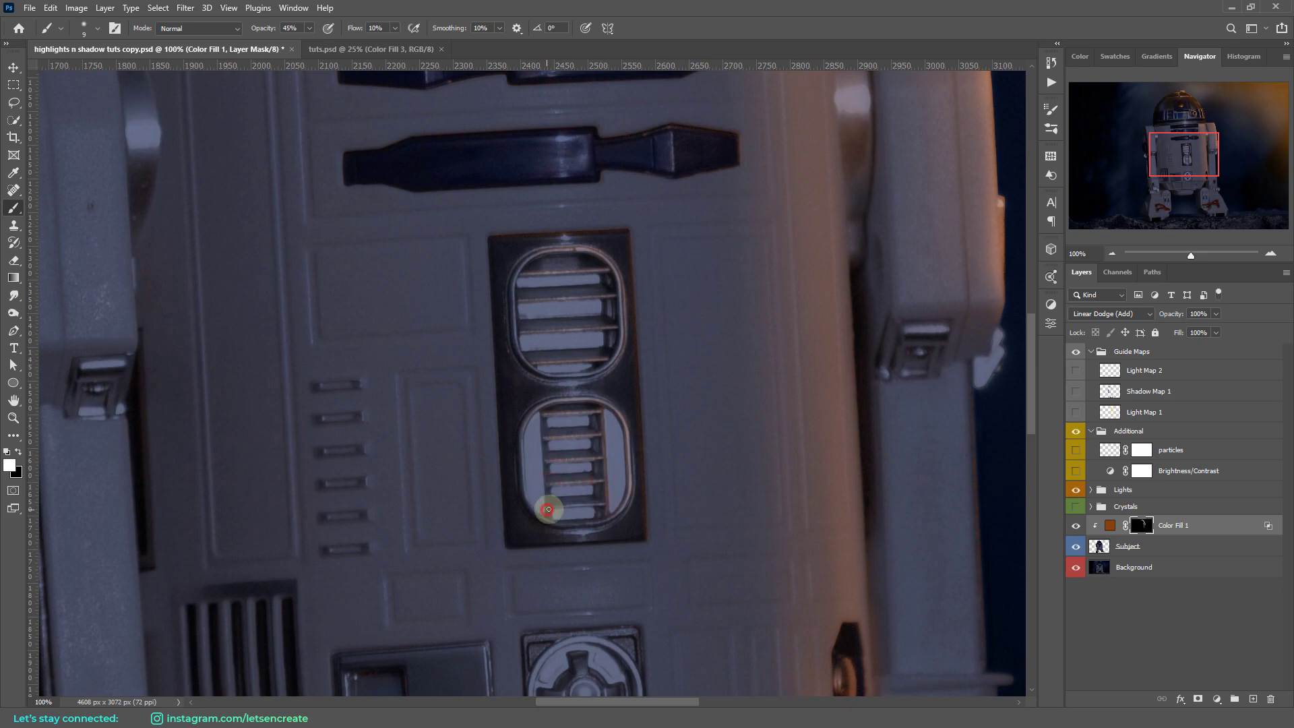
Step: Paint orange highlights around the round port and its square frame on the lower body with a 15 px brush
scroll(559, 492, down, 4)
key(bracketright)
key(bracketright)
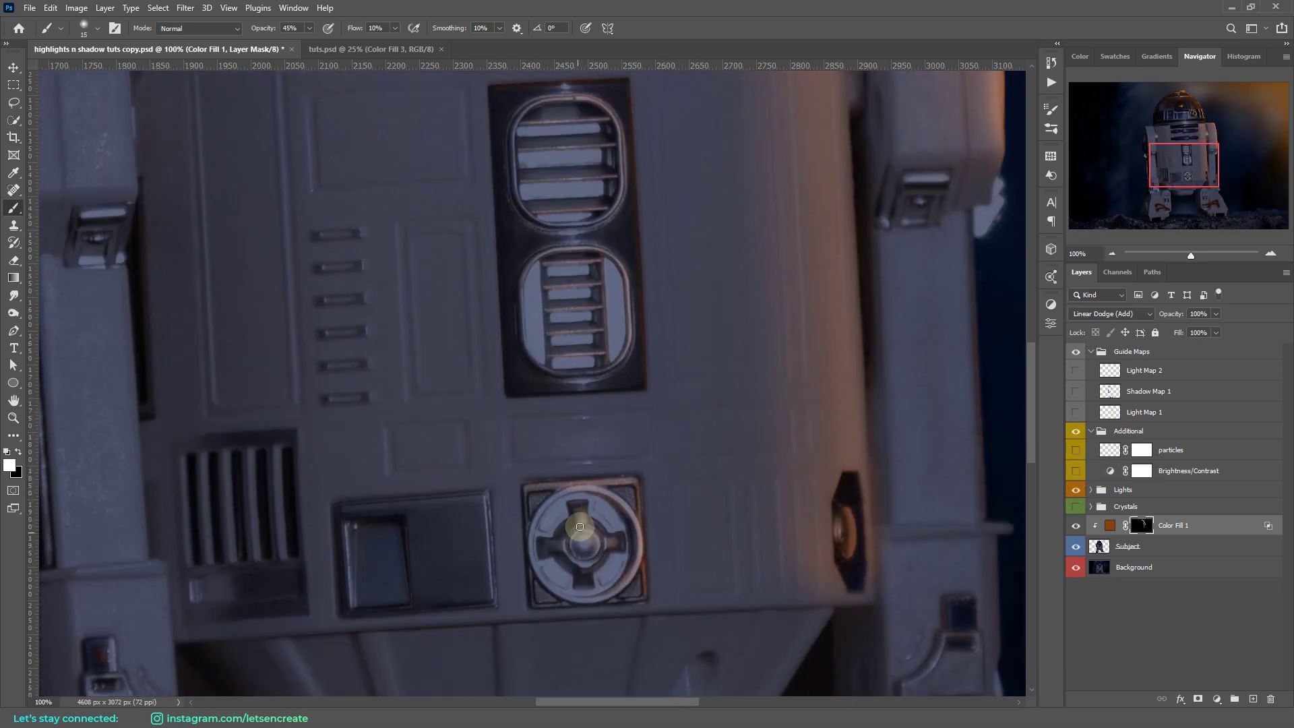
Step: Paint orange light down the outer edge of the right leg with a 20 px brush
key(ctrl+minus)
scroll(828, 384, up, 2)
key(ctrl+plus)
drag(930, 430, 460, 427)
key(bracketright)
drag(505, 271, 514, 612)
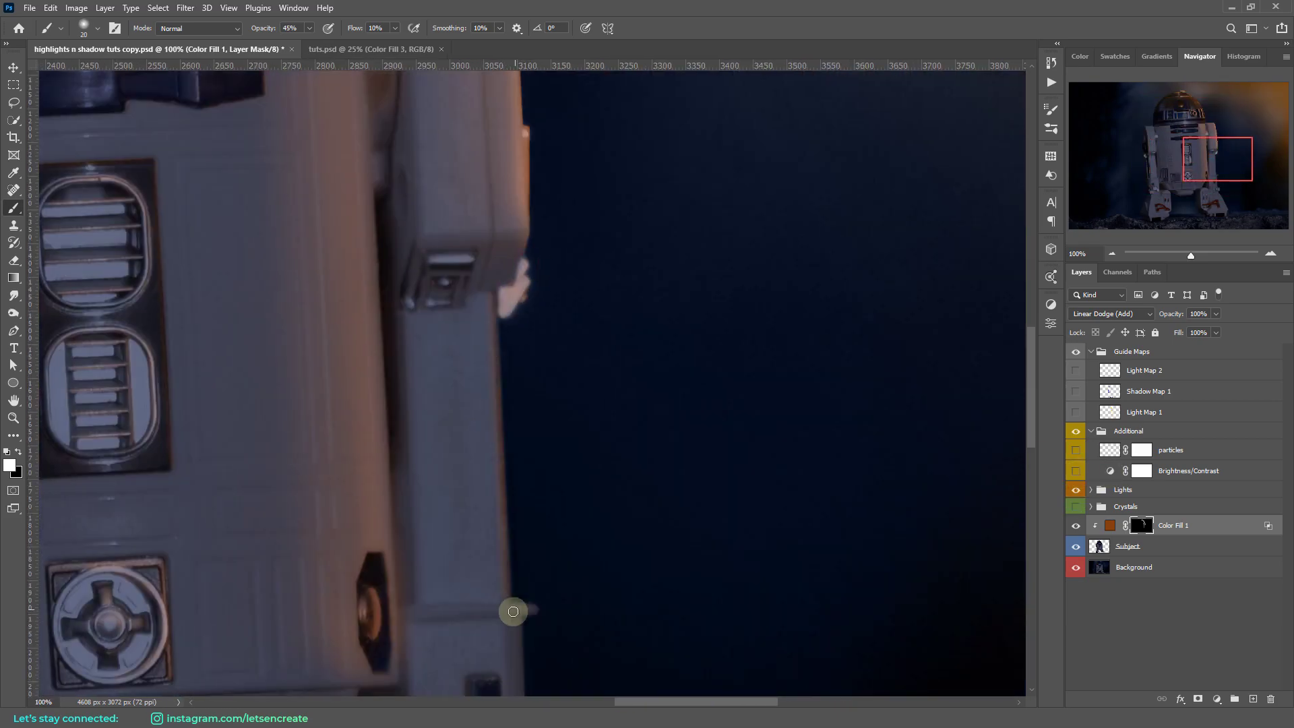
scroll(514, 612, down, 8)
drag(519, 303, 526, 444)
Step: Highlight the round knob beside the right ankle in orange with a 10 px brush
key(bracketleft)
key(bracketleft)
key(bracketleft)
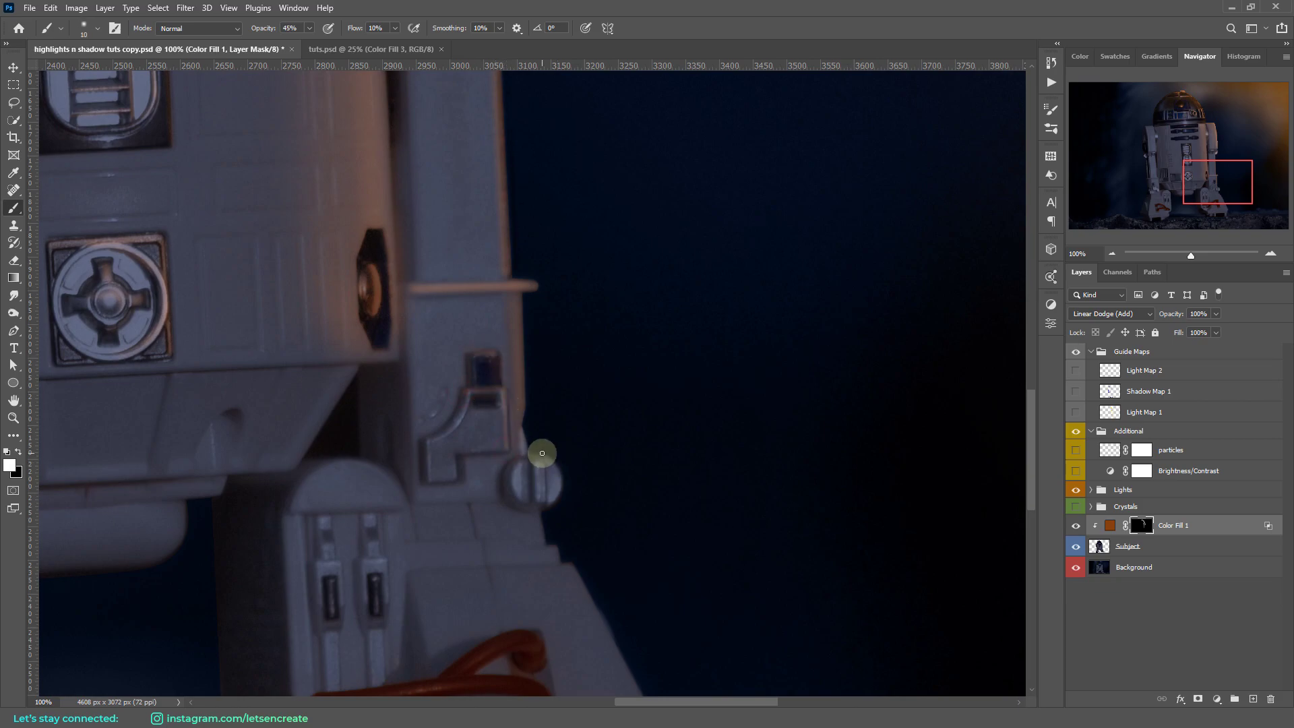
mouse_move(539, 462)
mouse_down()
mouse_move(542, 499)
mouse_move(539, 466)
mouse_move(543, 502)
mouse_move(543, 458)
mouse_move(531, 460)
mouse_move(553, 463)
mouse_move(559, 505)
mouse_move(538, 458)
mouse_move(552, 458)
mouse_move(529, 459)
mouse_move(545, 459)
mouse_move(534, 450)
mouse_move(551, 456)
mouse_move(527, 459)
mouse_move(562, 469)
mouse_up()
Step: Add orange highlights to the two dark slots on the right foot with a 15 px brush
key(bracketright)
key(bracketright)
key(bracketright)
scroll(561, 470, down, 1)
key(bracketleft)
key(bracketleft)
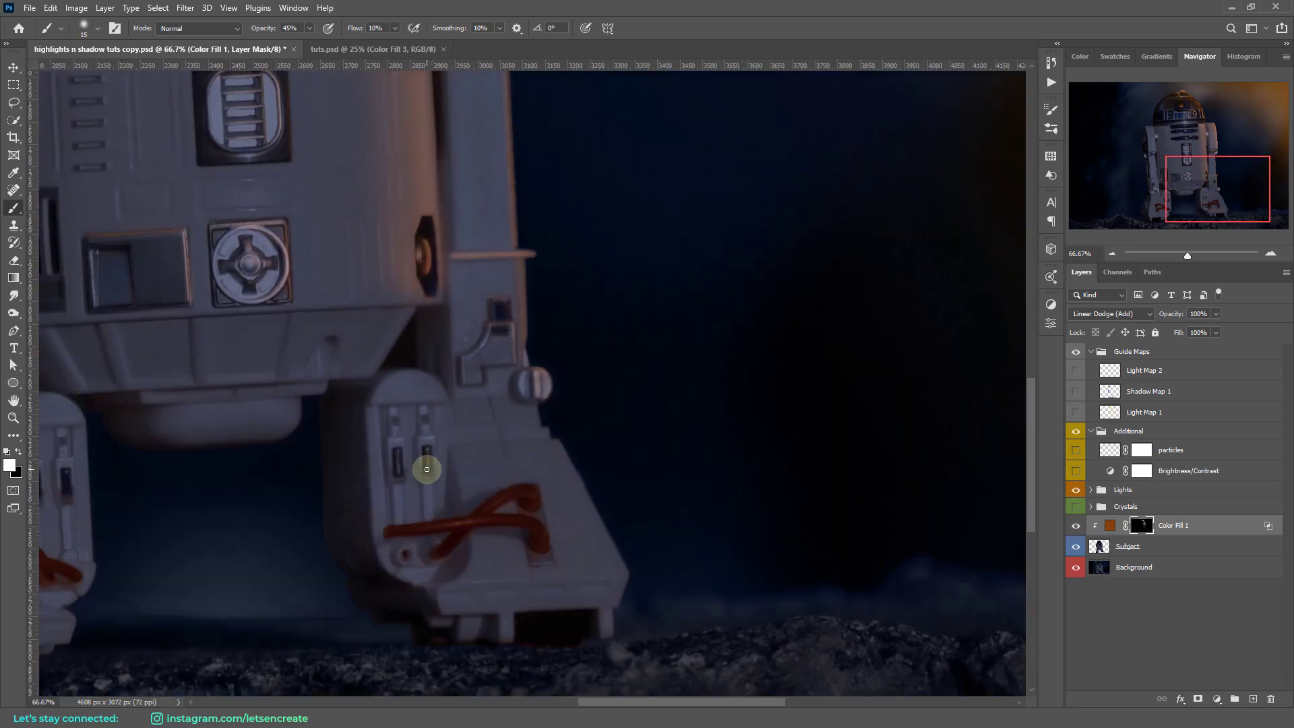
click(427, 461)
click(400, 462)
Step: Paint orange light on the right foot's sloping edge and red cables with a 25 px brush, touching up the cable end in black and white
key(bracketright)
key(bracketright)
mouse_move(540, 413)
mouse_down()
mouse_move(614, 556)
mouse_move(572, 465)
mouse_up()
drag(536, 497, 467, 517)
key(x)
click(548, 537)
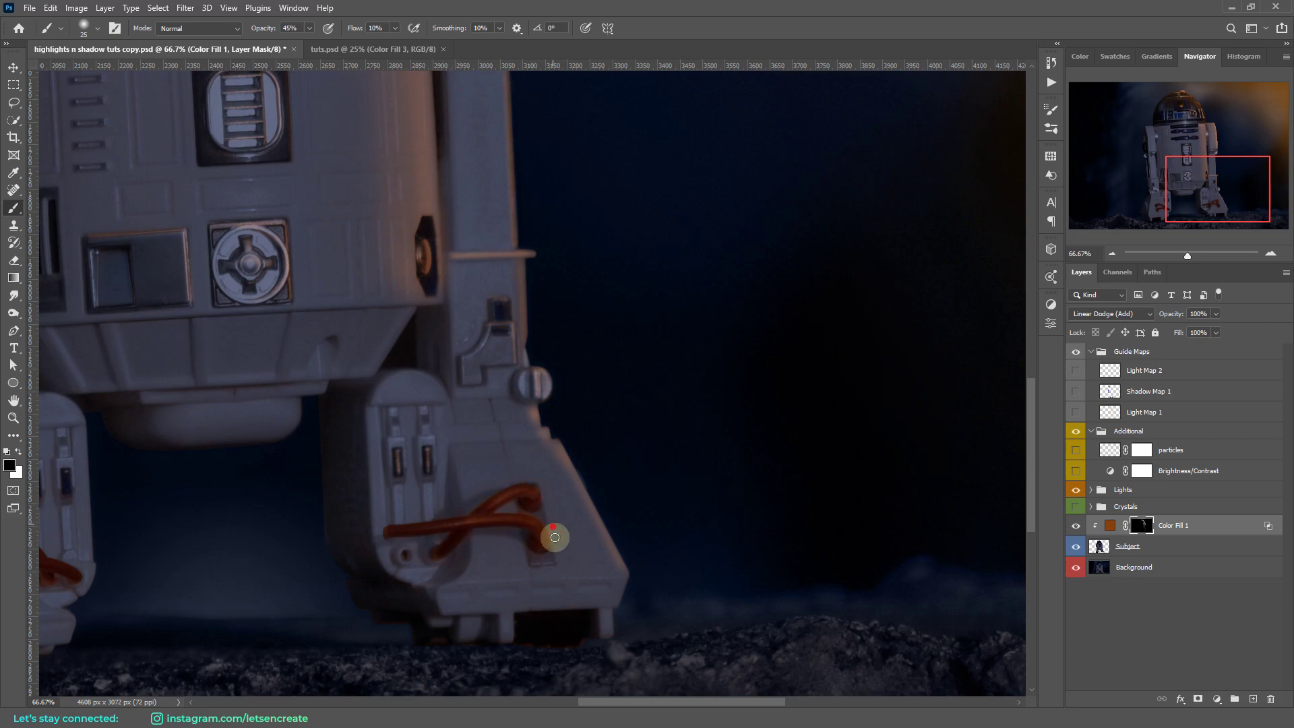
key(x)
click(557, 537)
Step: Paint orange light along the top and inner edge of the left shoulder, reducing the brush to 20 px
scroll(530, 577, down, 2)
drag(716, 701, 642, 702)
scroll(791, 465, up, 2)
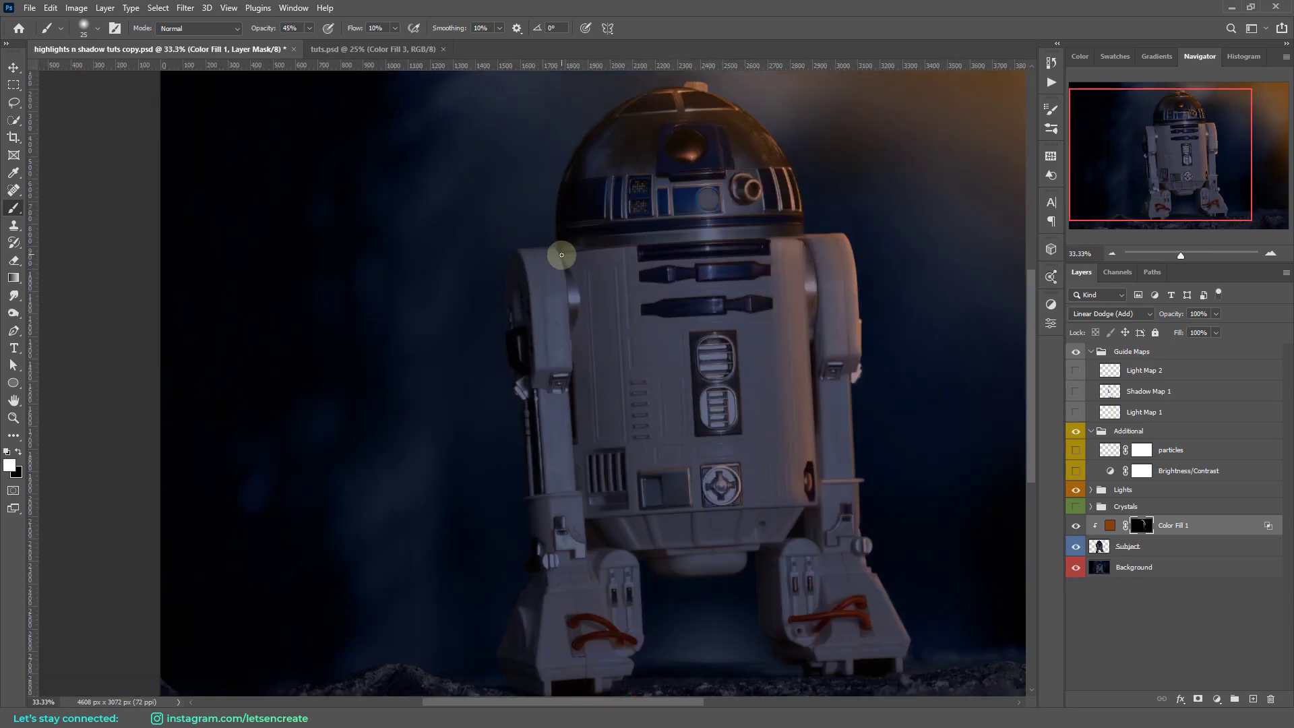
scroll(572, 330, up, 1)
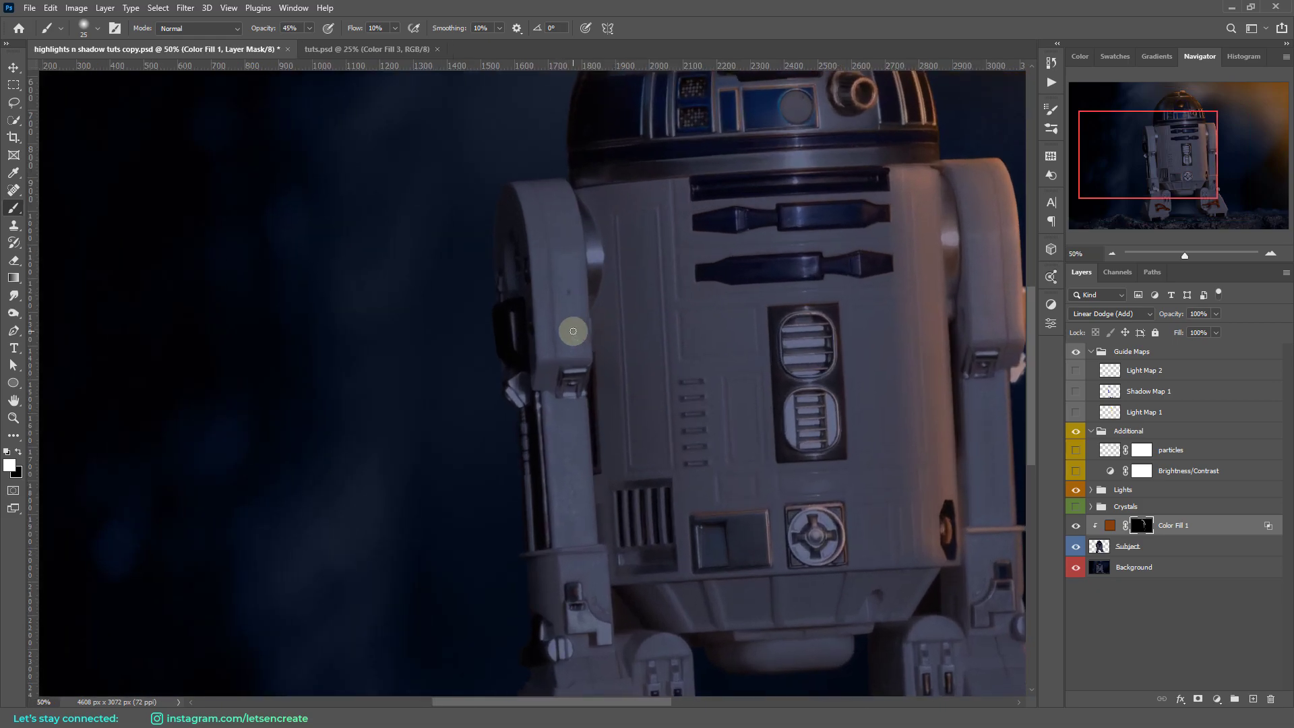
drag(552, 698, 585, 698)
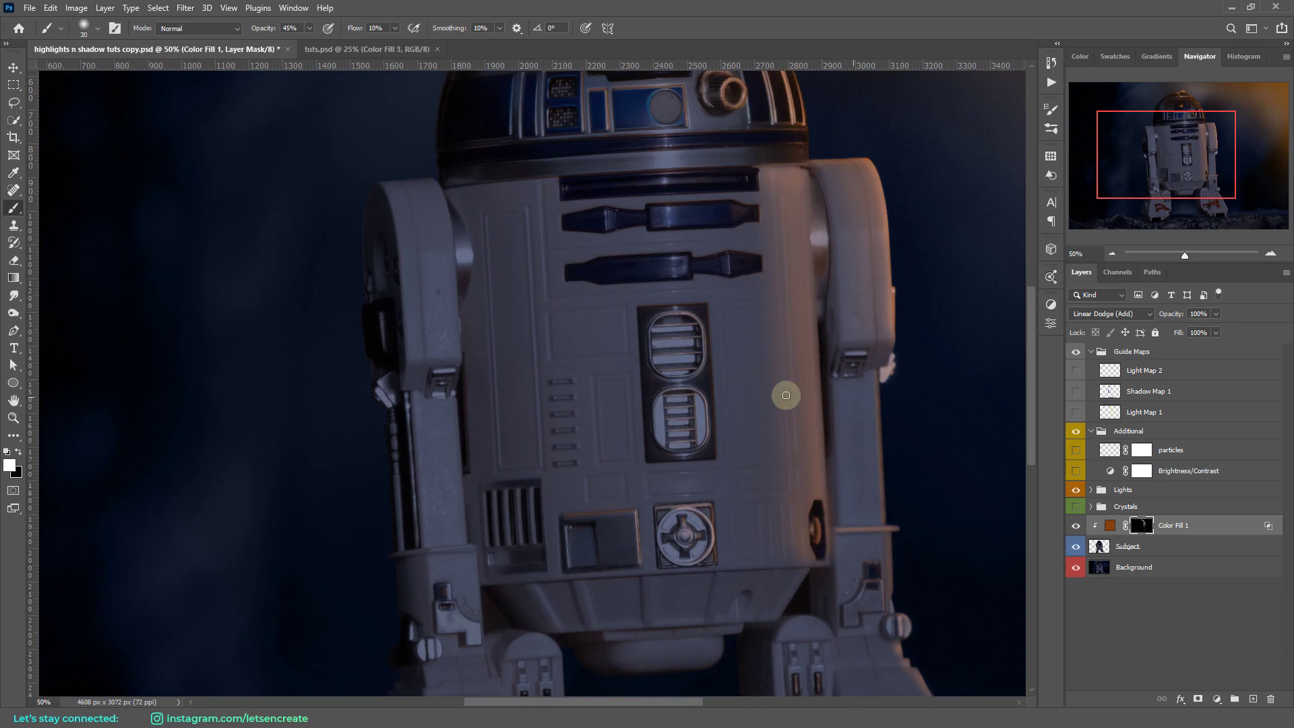
key(bracketright)
key(bracketright)
scroll(381, 181, up, 2)
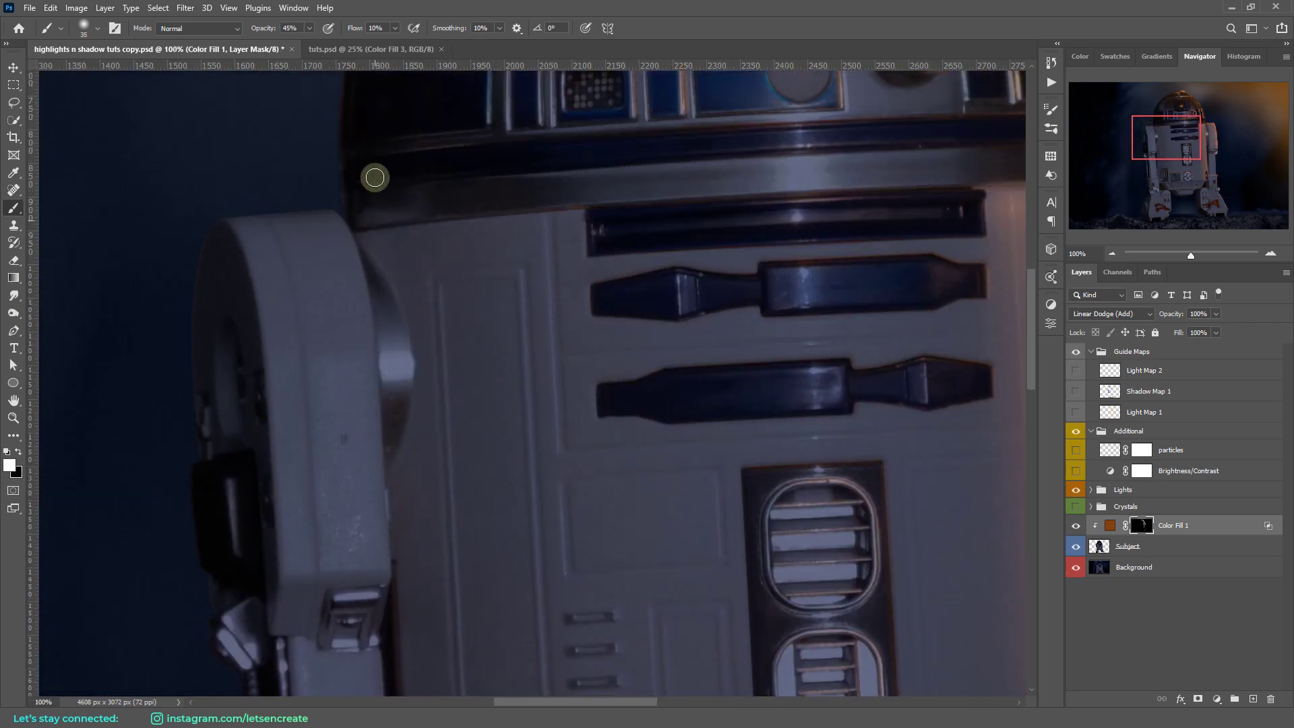
key(bracketleft)
key(bracketleft)
key(bracketleft)
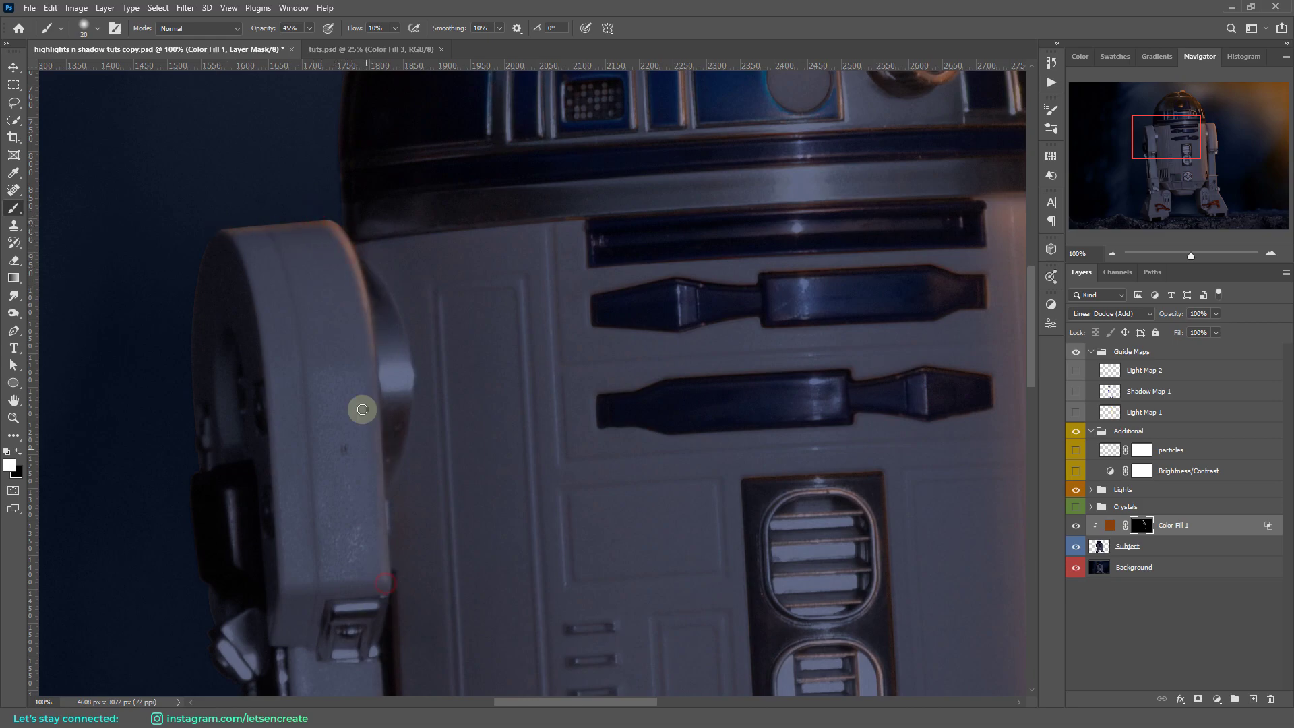
Step: Paint orange along the left leg's inner edge with a 25 px brush, and along its ledge and bracket with a 15 px brush
scroll(376, 569, down, 5)
key(bracketright)
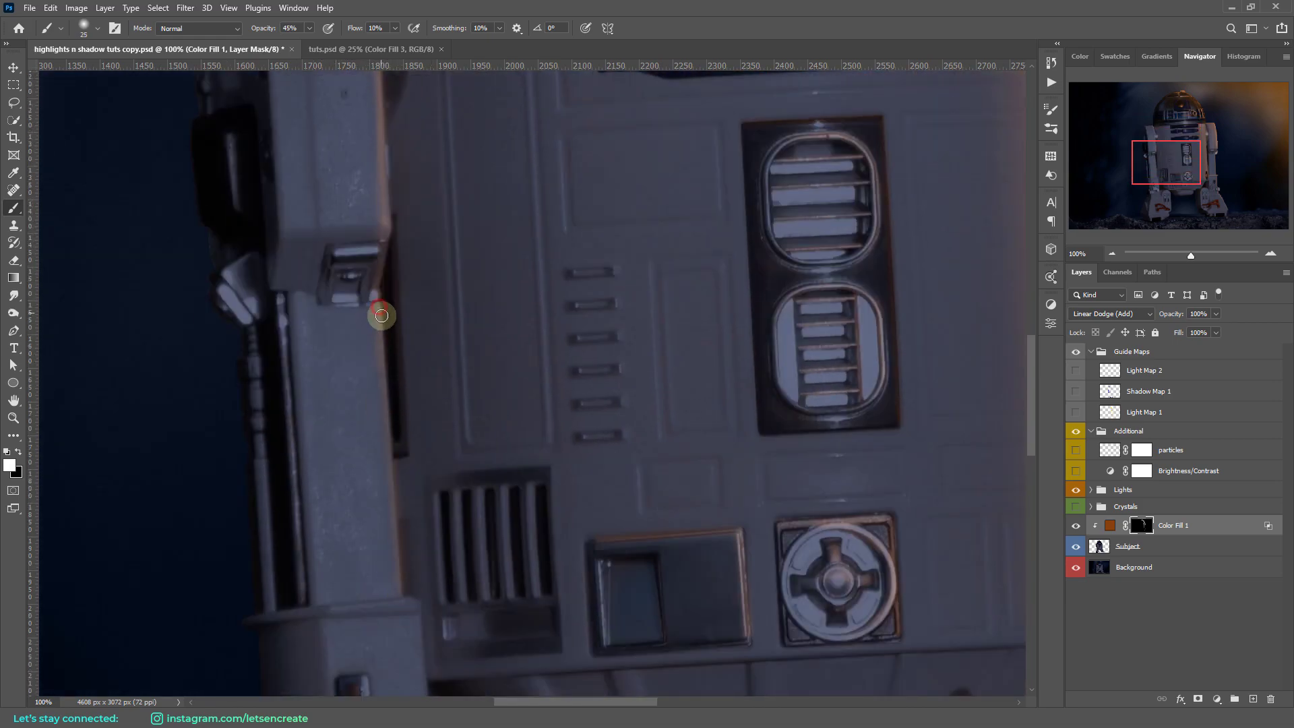
scroll(407, 472, down, 2)
key(bracketleft)
key(bracketleft)
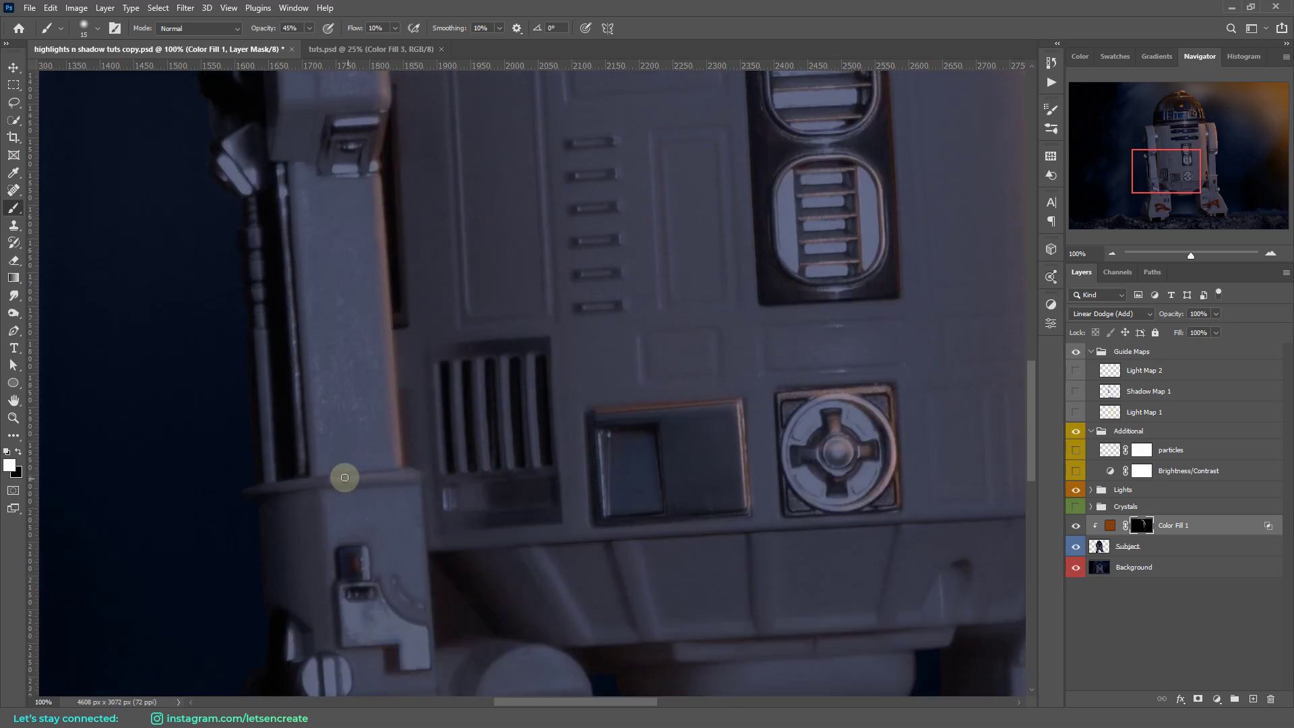
scroll(427, 390, down, 2)
drag(424, 477, 388, 456)
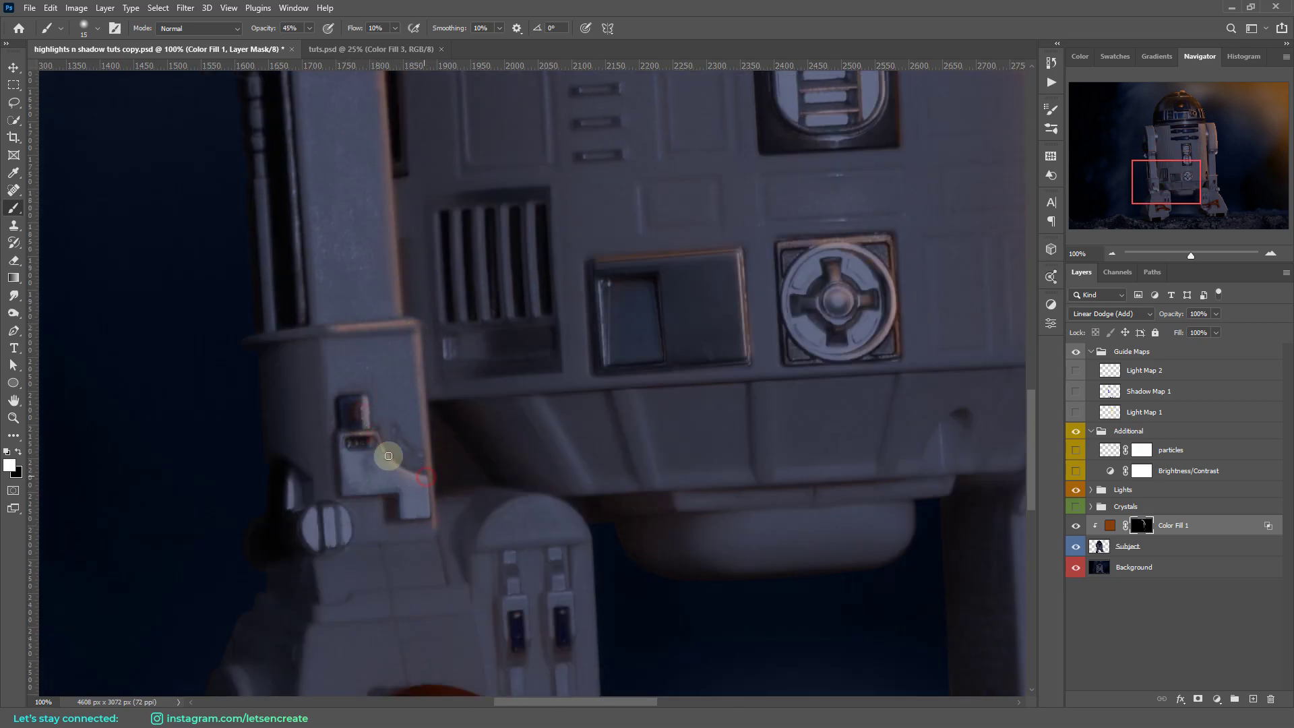
Step: Paint orange light along the left ankle and the inner edge of the left foot with a 25 px brush
scroll(429, 505, down, 3)
key(bracketright)
key(bracketright)
drag(436, 350, 456, 398)
scroll(512, 363, down, 1)
drag(589, 340, 601, 553)
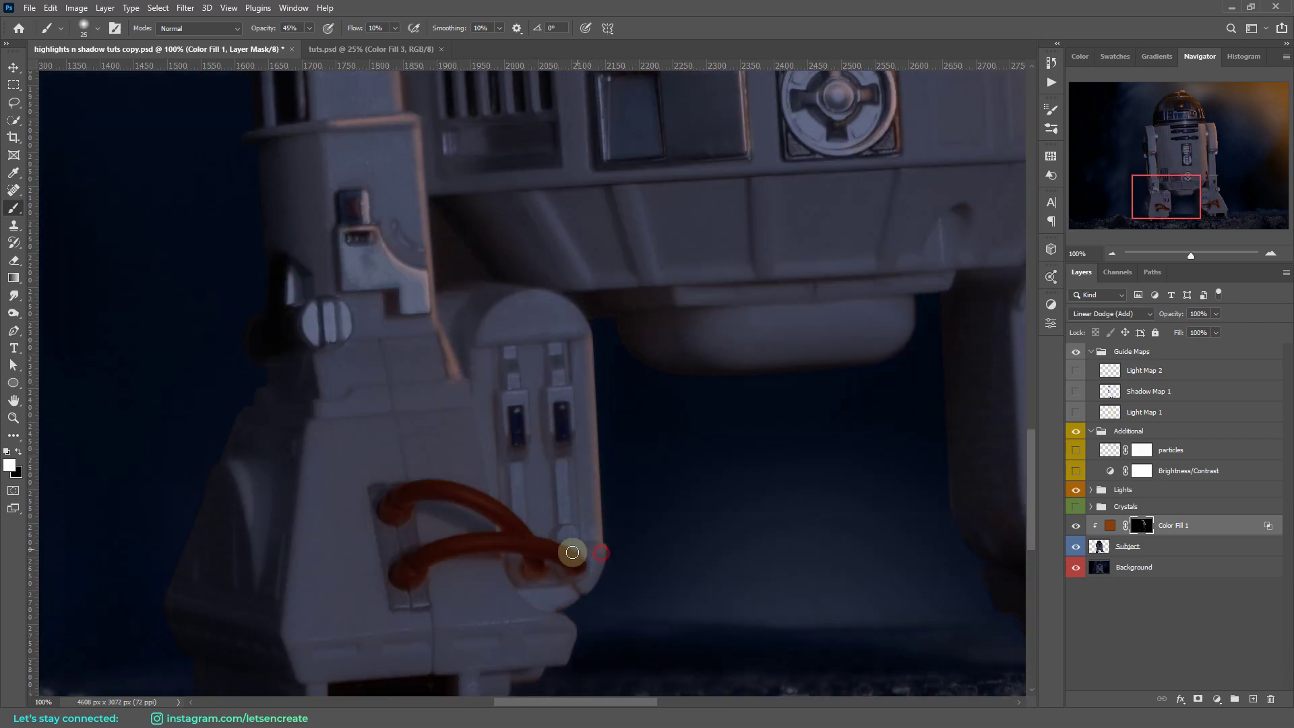
Step: Fit the whole image in view and show the Brightness/Contrast adjustment layer
key(ctrl+0)
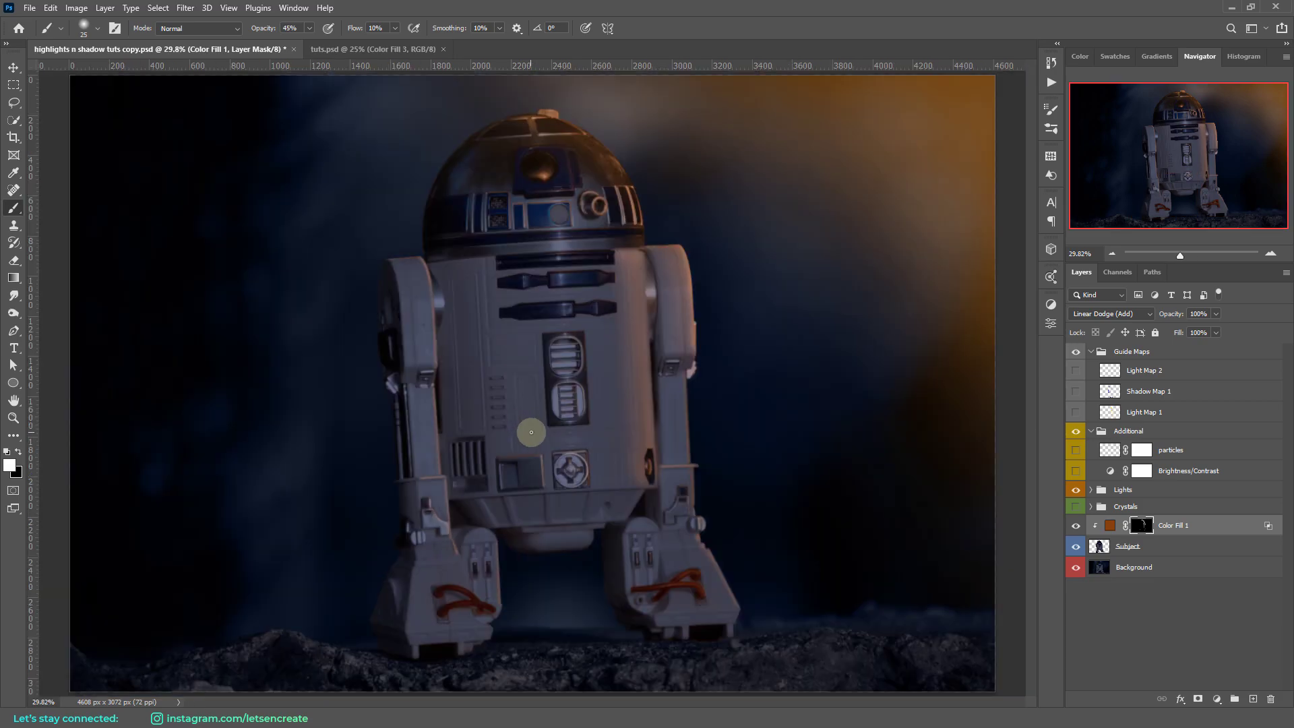
click(1076, 470)
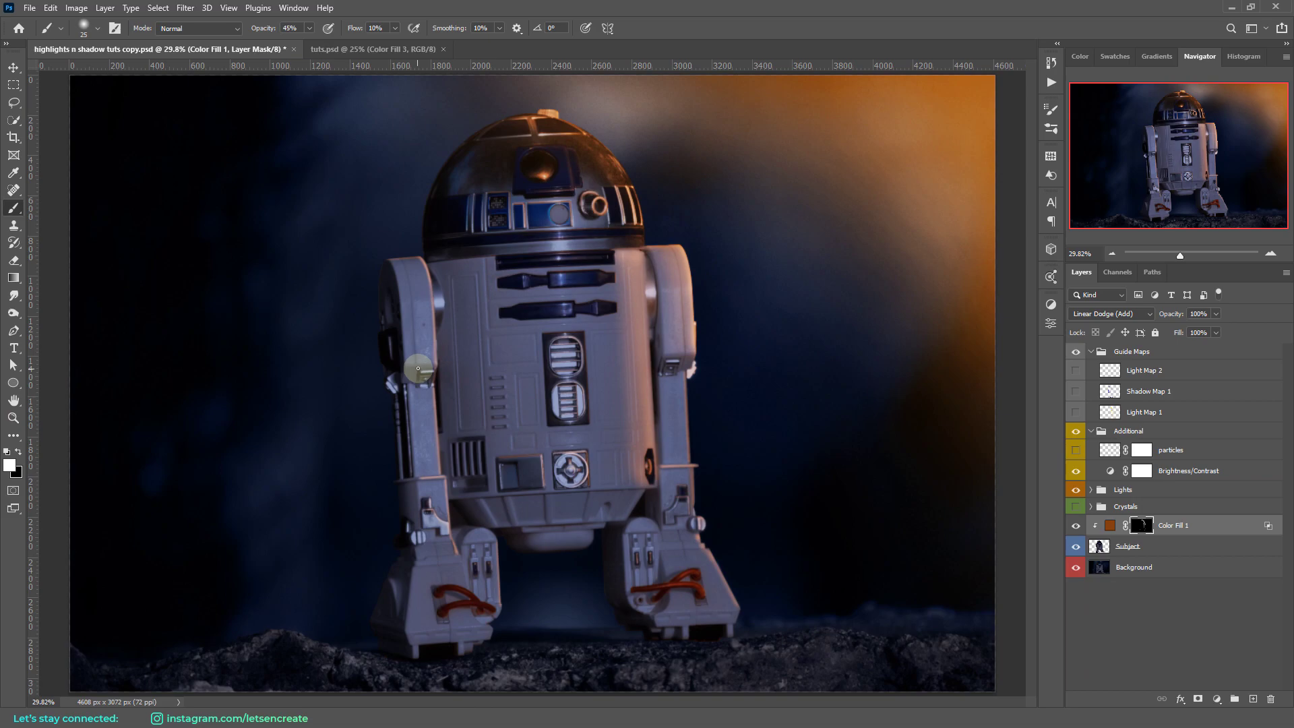
Step: Duplicate the Color Fill 1 layer as Color Fill 1 copy in the same document
click(1229, 533)
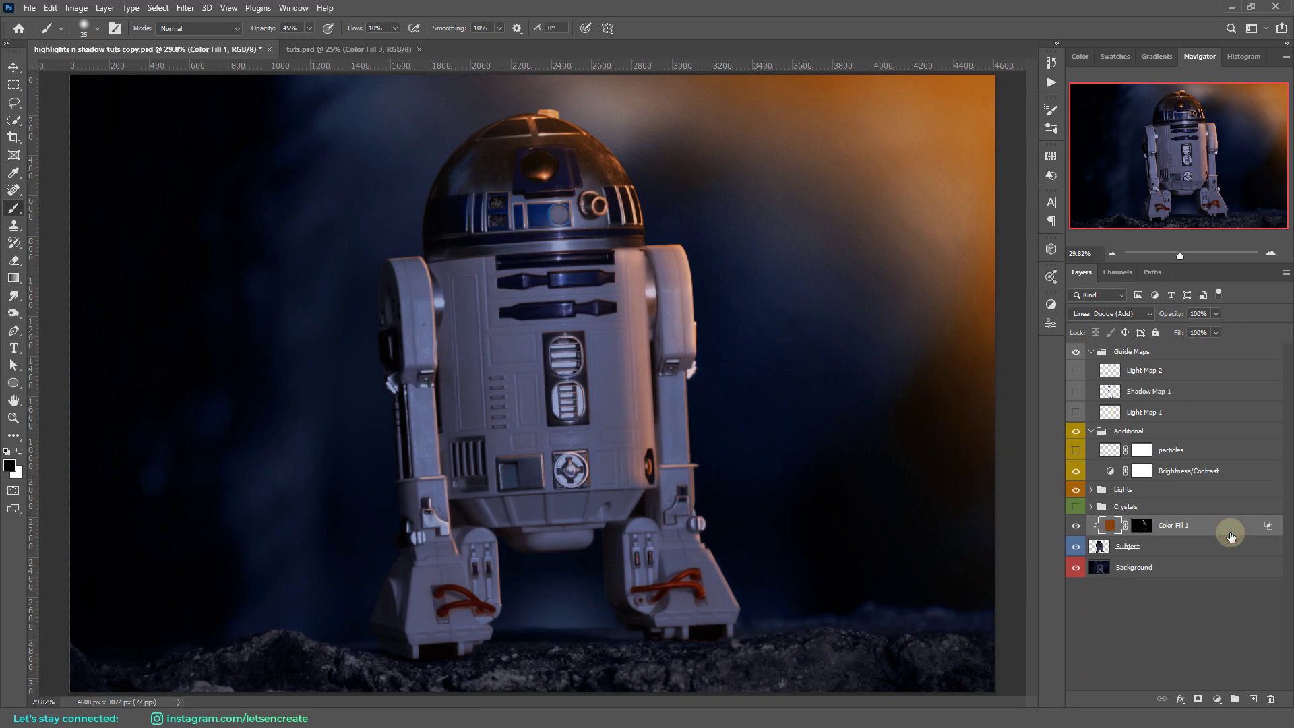
right_click(1228, 533)
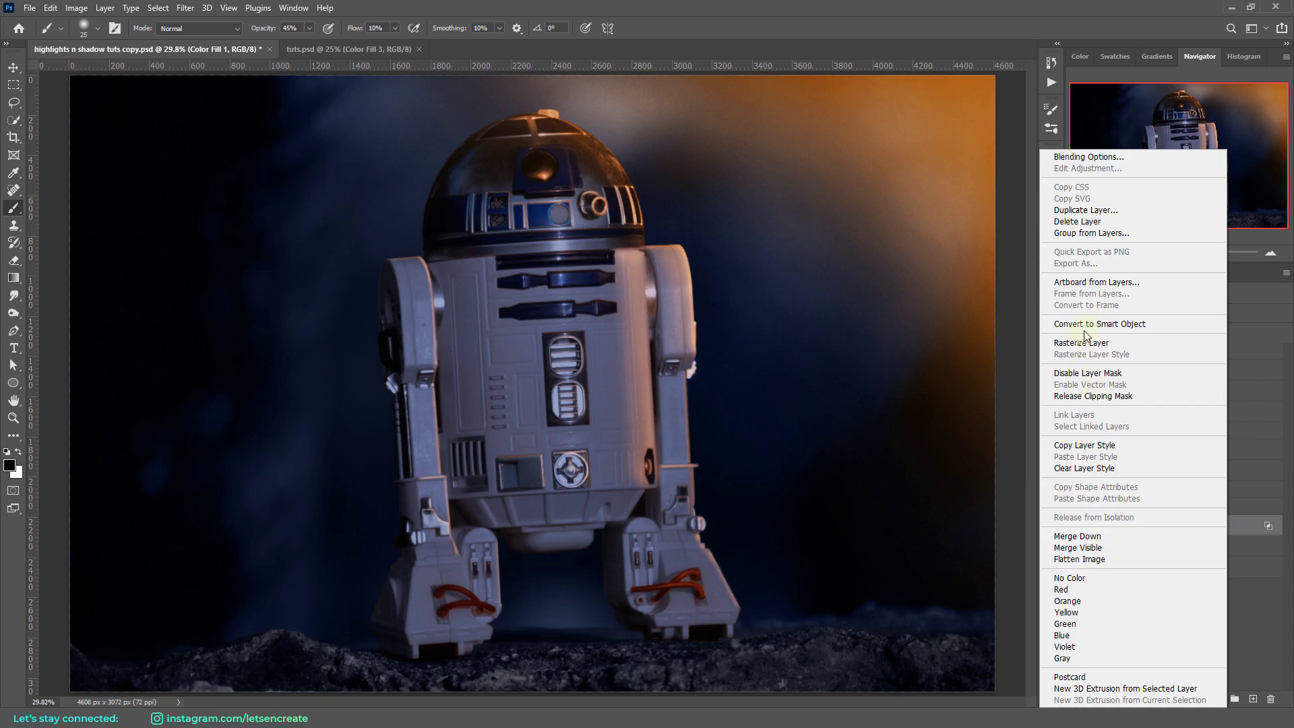
click(1078, 210)
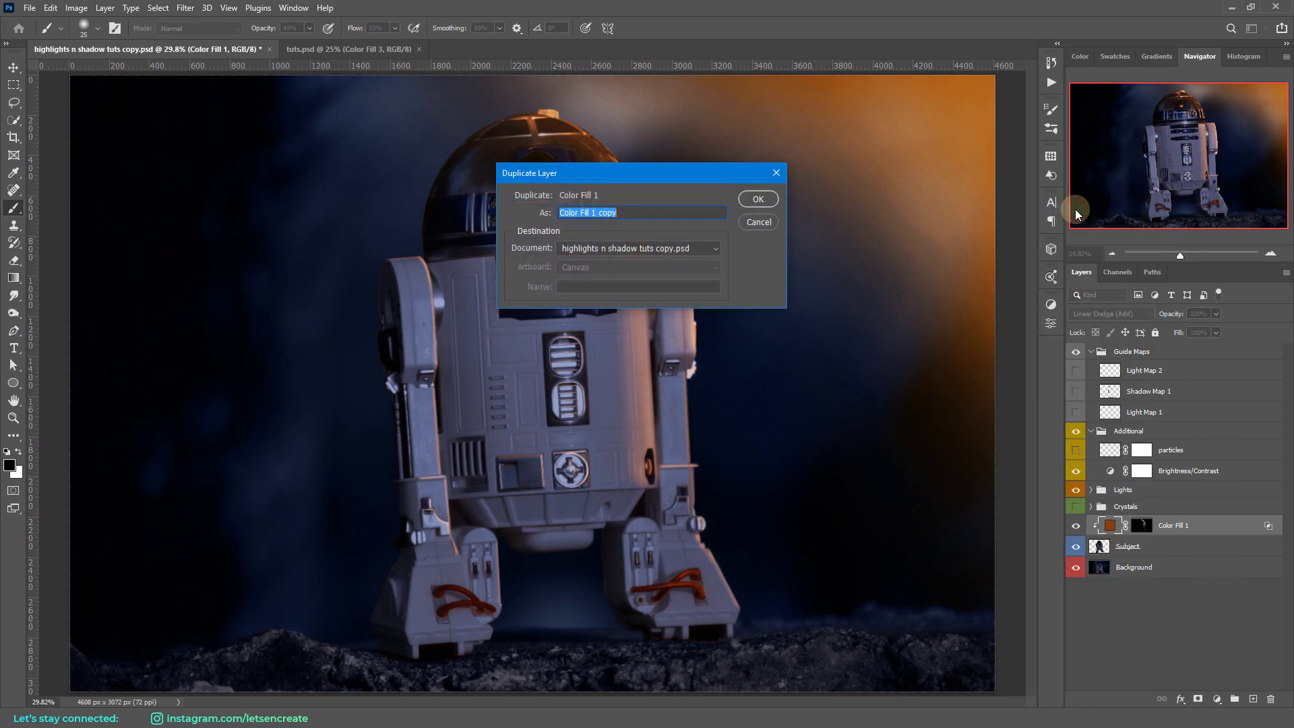
click(759, 201)
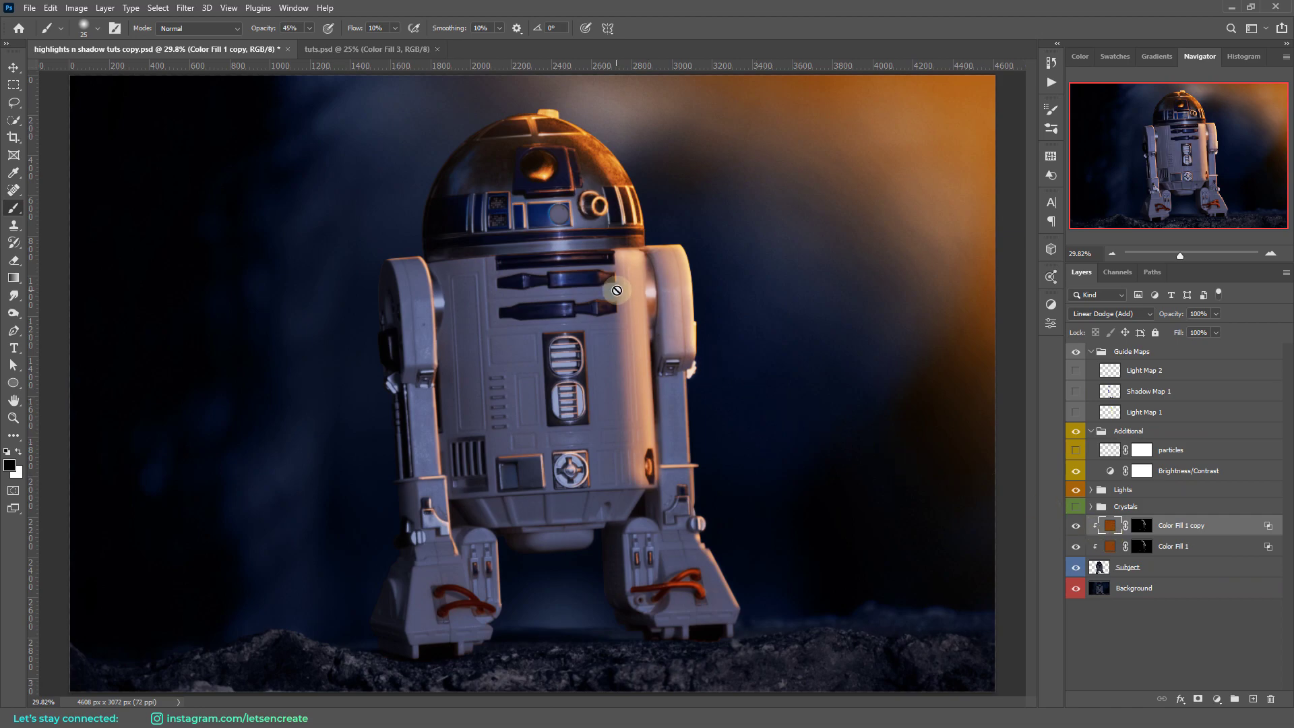
Step: Target the Color Fill 1 layer mask with white as the painting colour and a 70 px brush
click(1141, 546)
key(x)
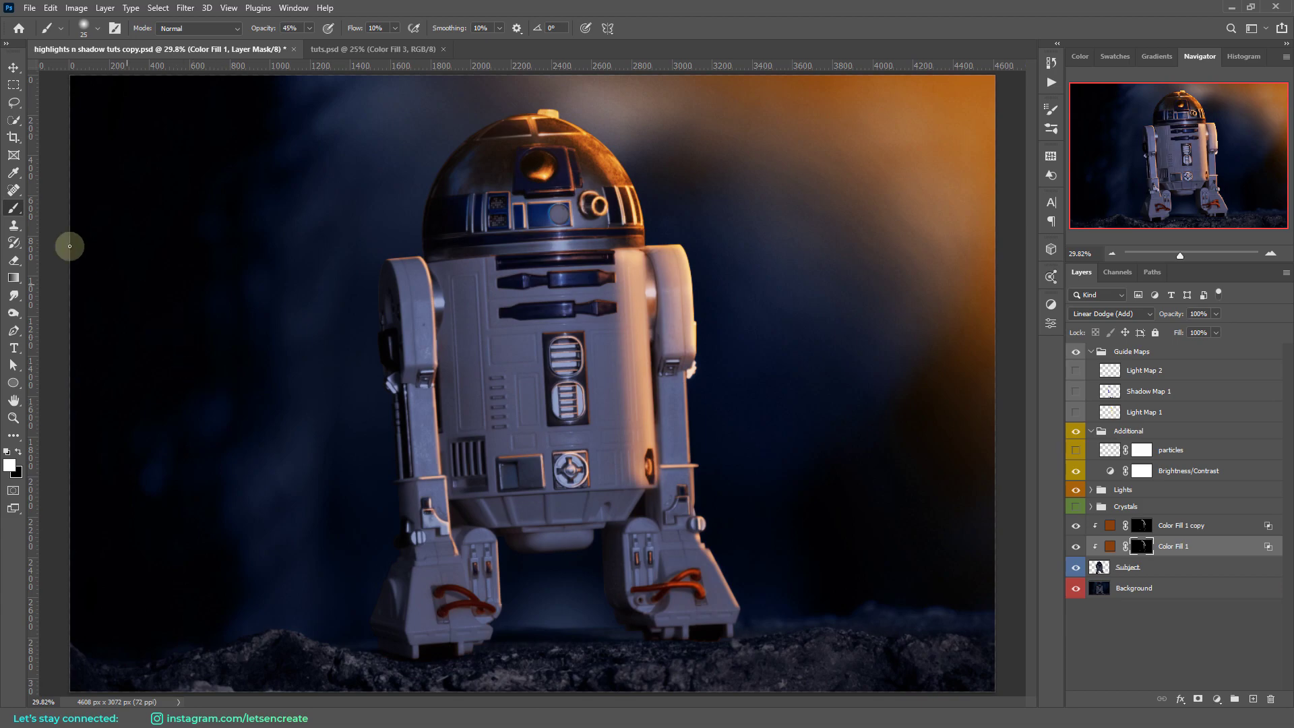
key(bracketright)
key(bracketright)
key(bracketright)
key(bracketright)
key(bracketright)
key(bracketright)
key(bracketright)
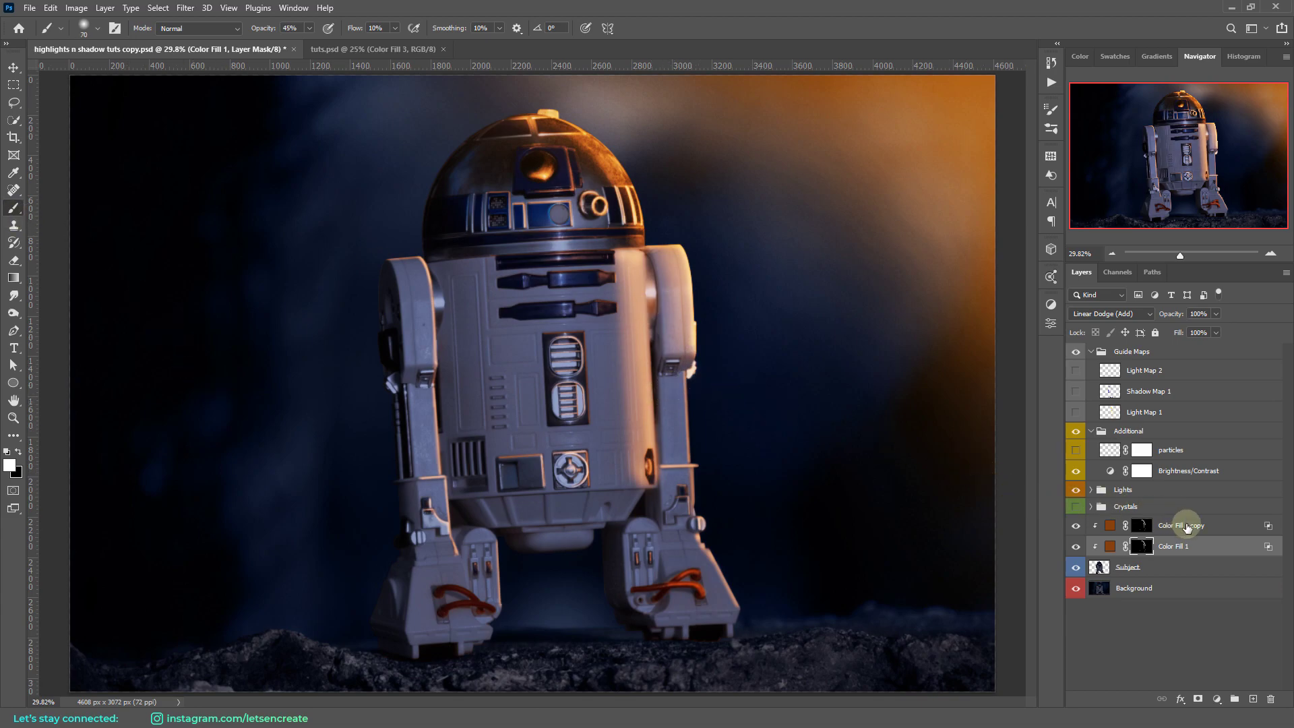
Step: Set the blend mode of the Color Fill 1 copy layer to Screen
click(1197, 524)
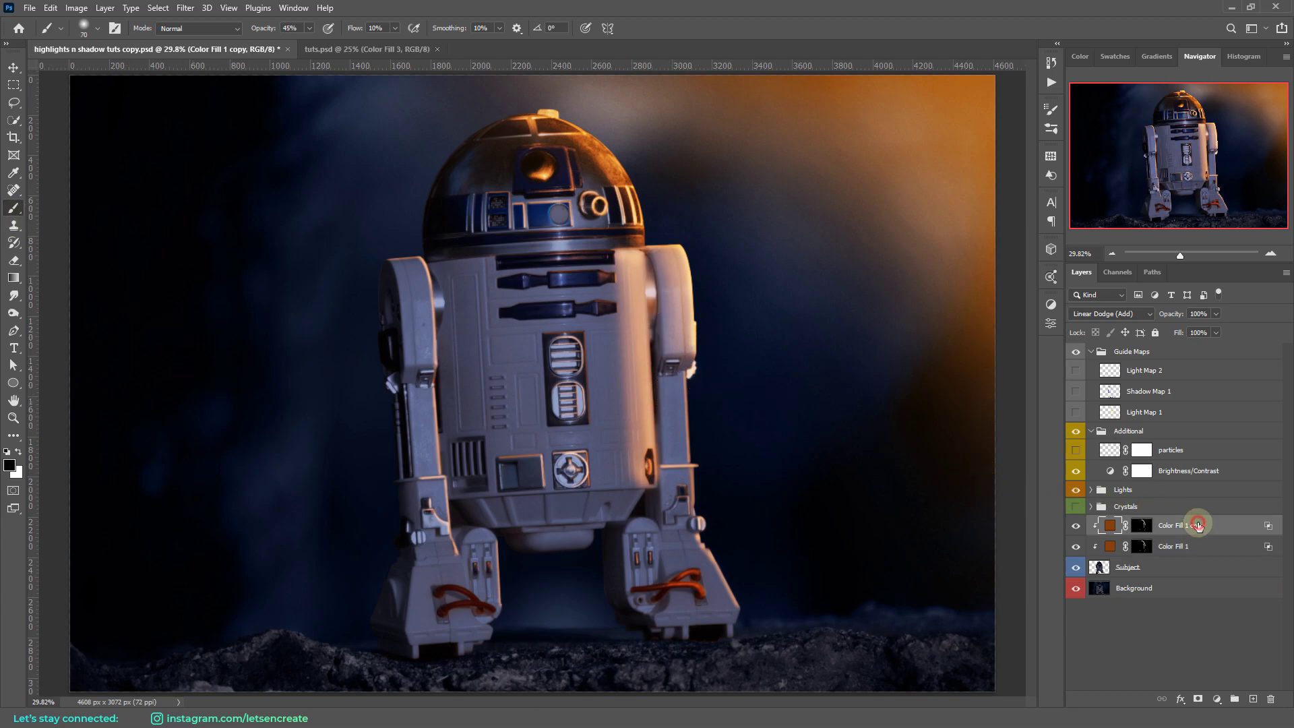
click(1081, 315)
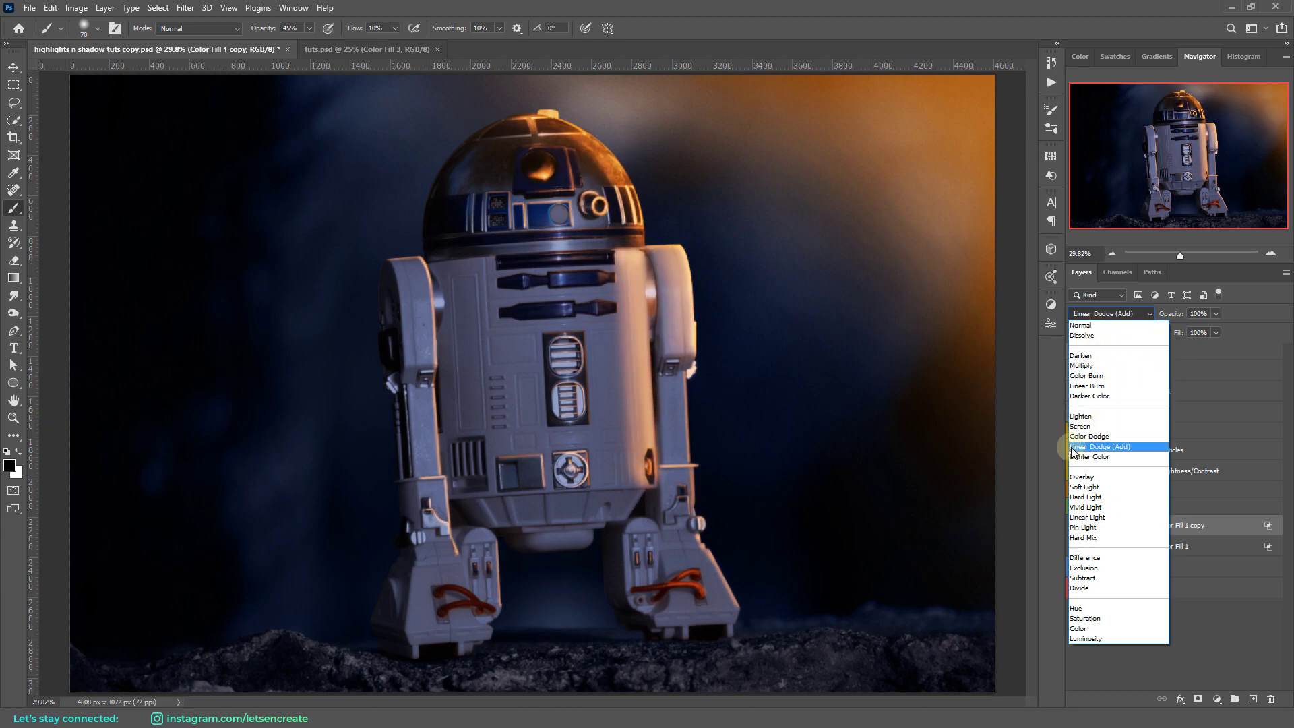
click(1080, 426)
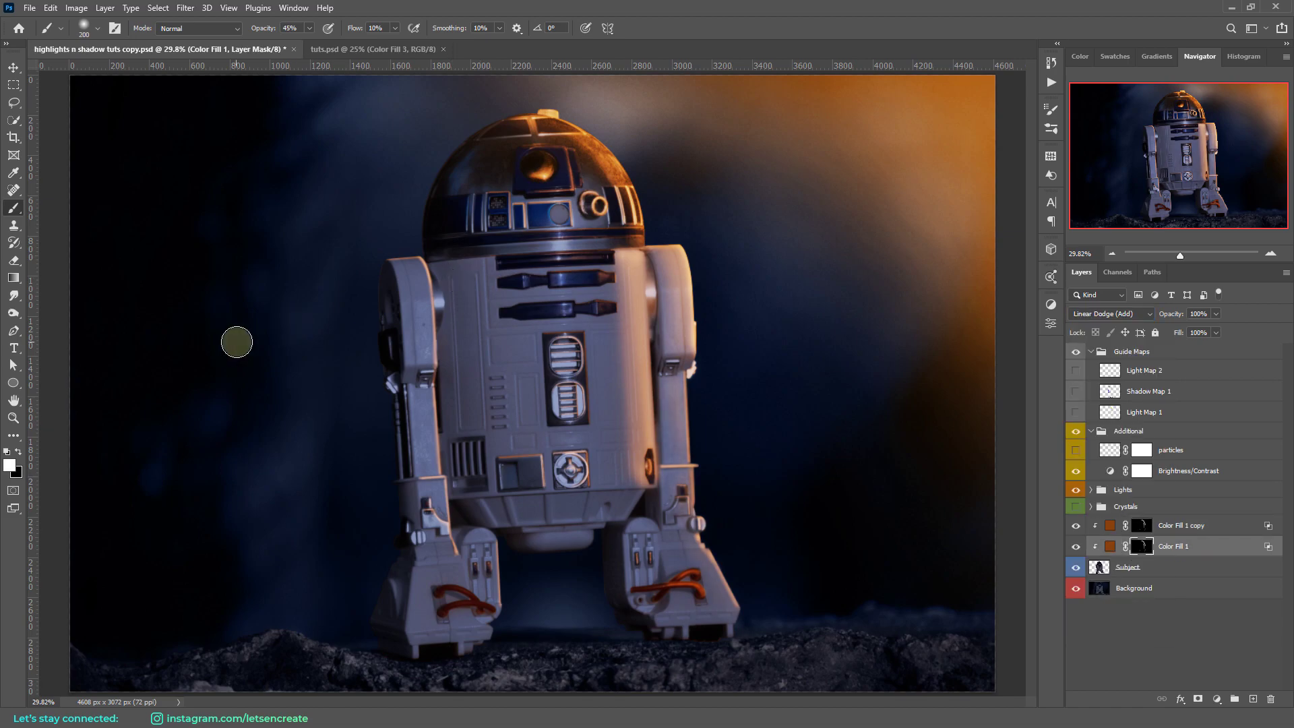
Step: Duplicate the Color Fill 1 copy layer in the same document under the name Color Fill 1 Bloom
click(13, 420)
click(571, 128)
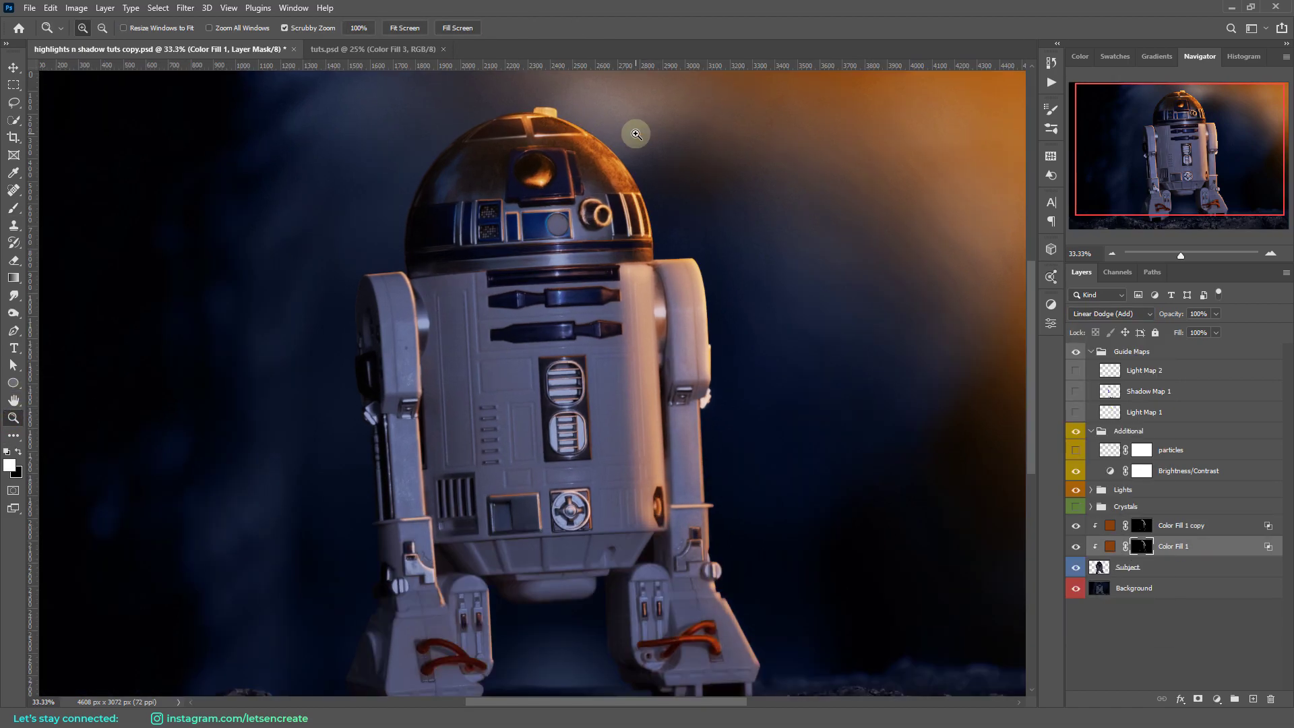
scroll(667, 137, up, 2)
click(612, 216)
click(683, 268)
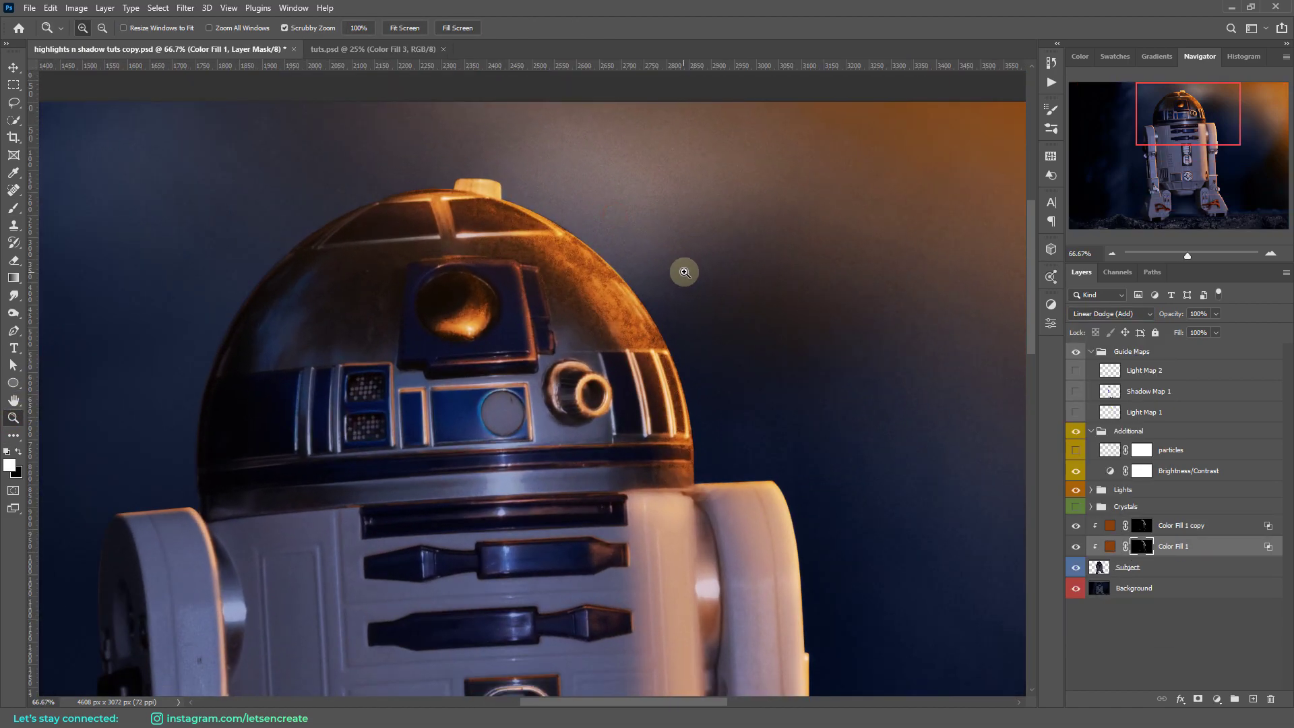
scroll(681, 268, down, 1)
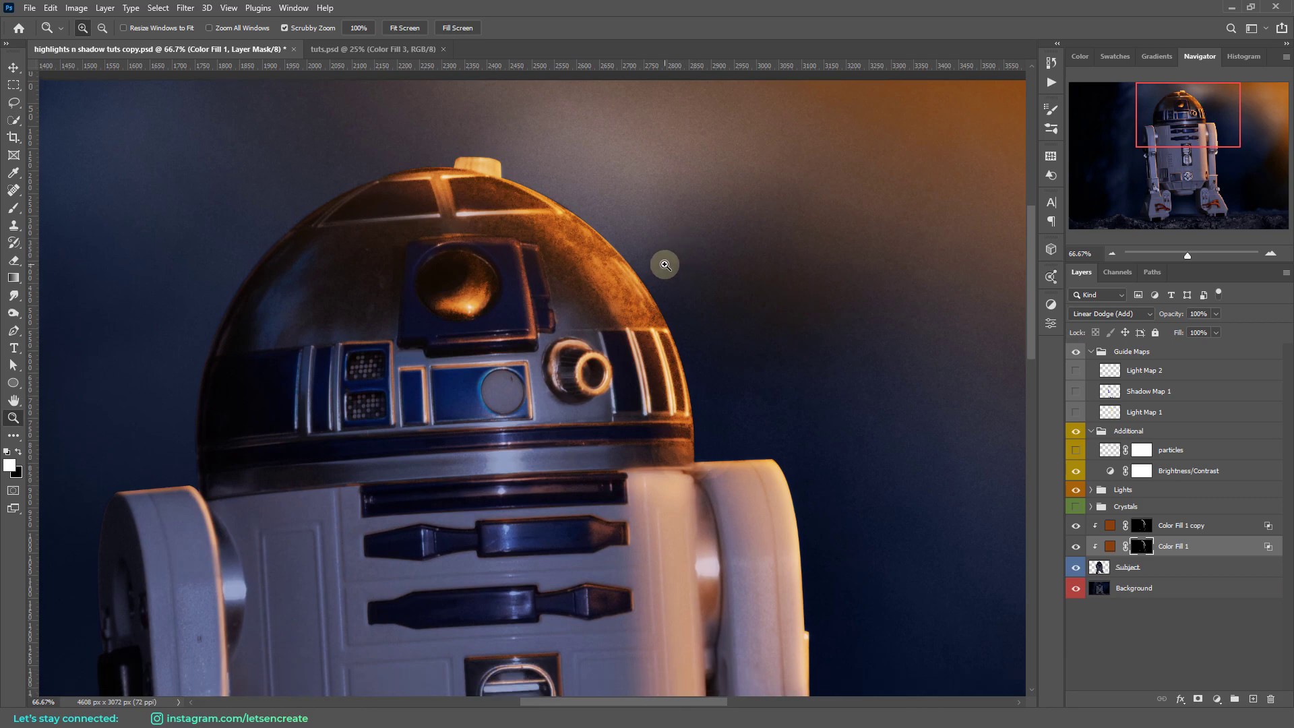
click(1221, 525)
right_click(1221, 525)
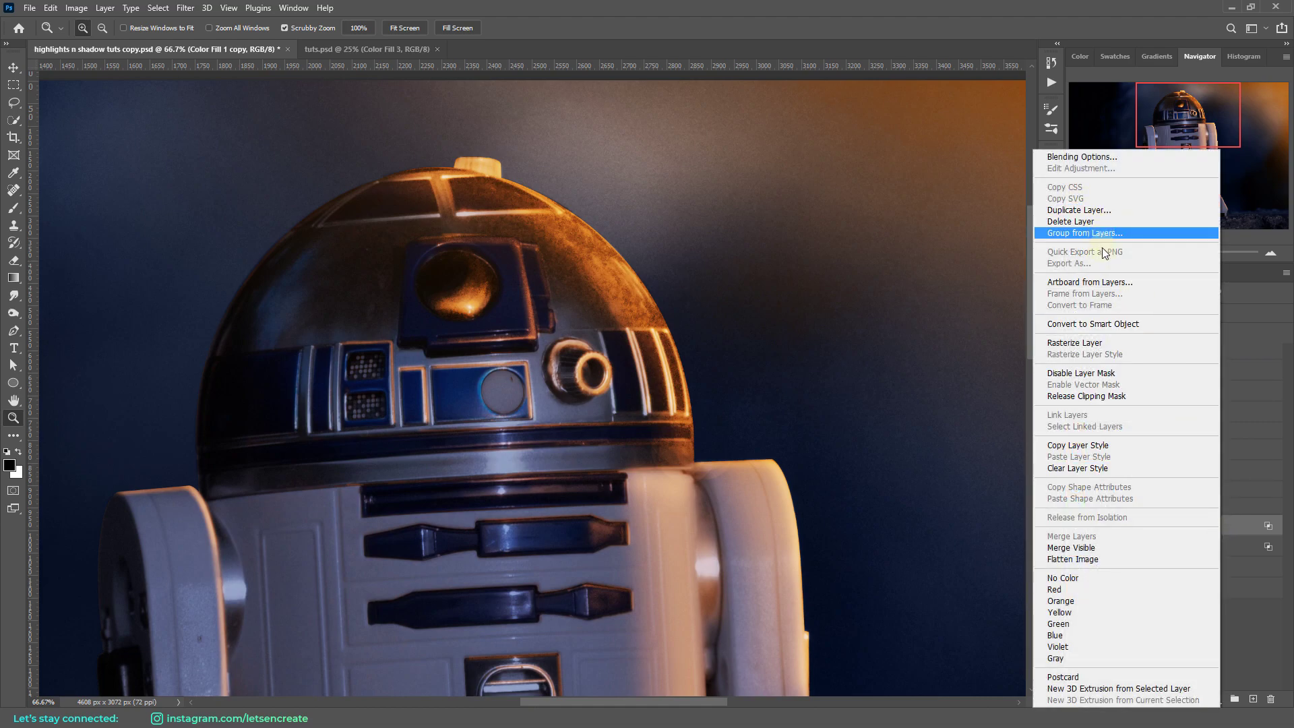
click(1078, 210)
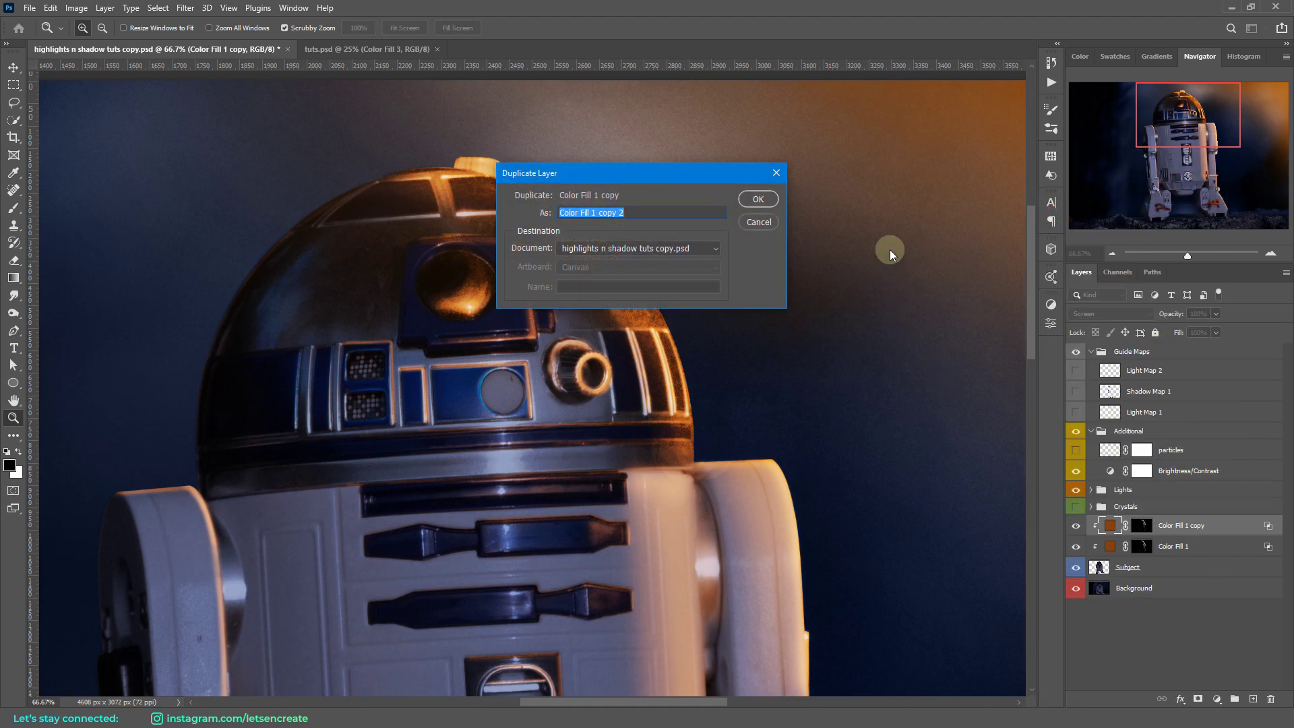
click(765, 201)
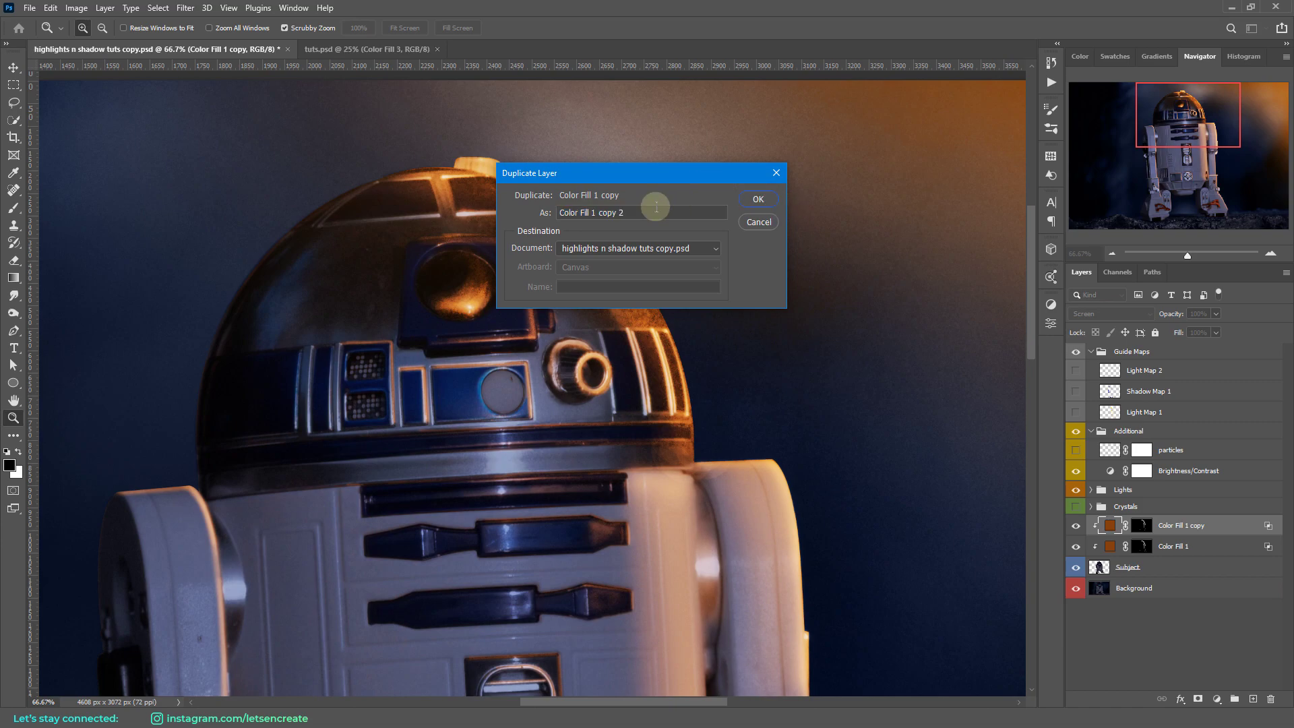
drag(632, 214, 598, 215)
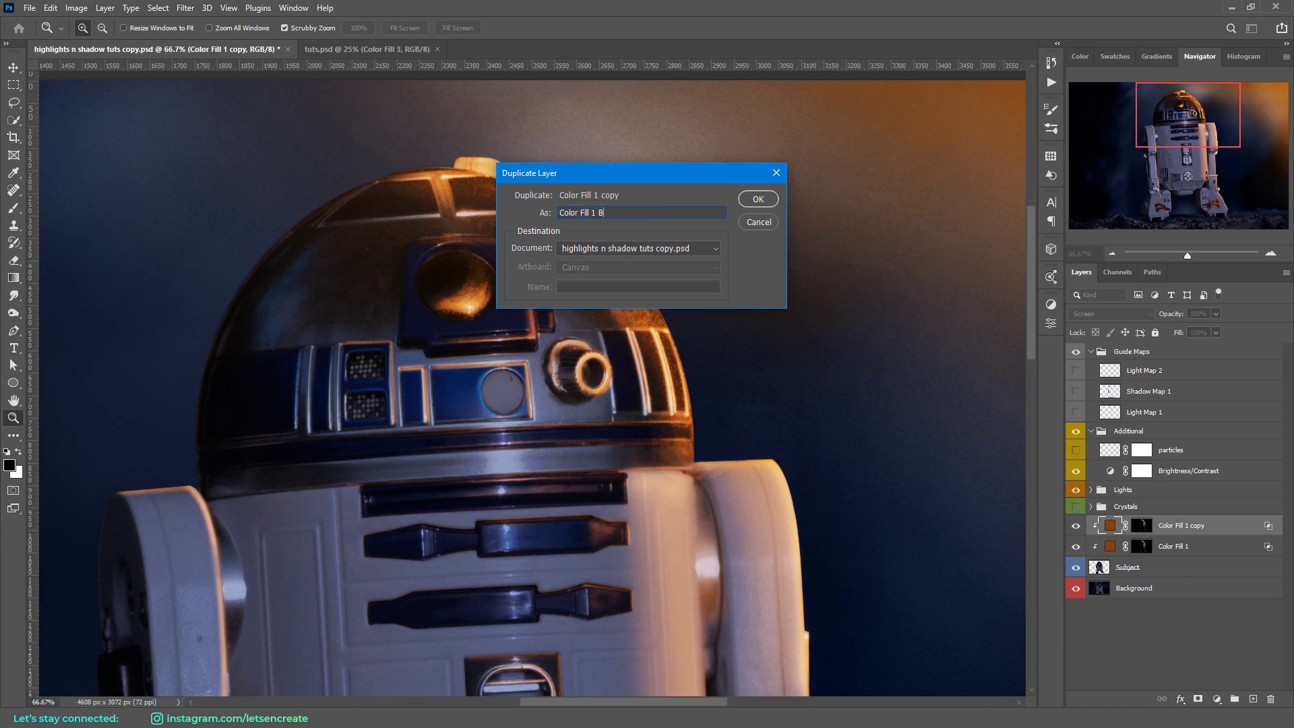
click(750, 197)
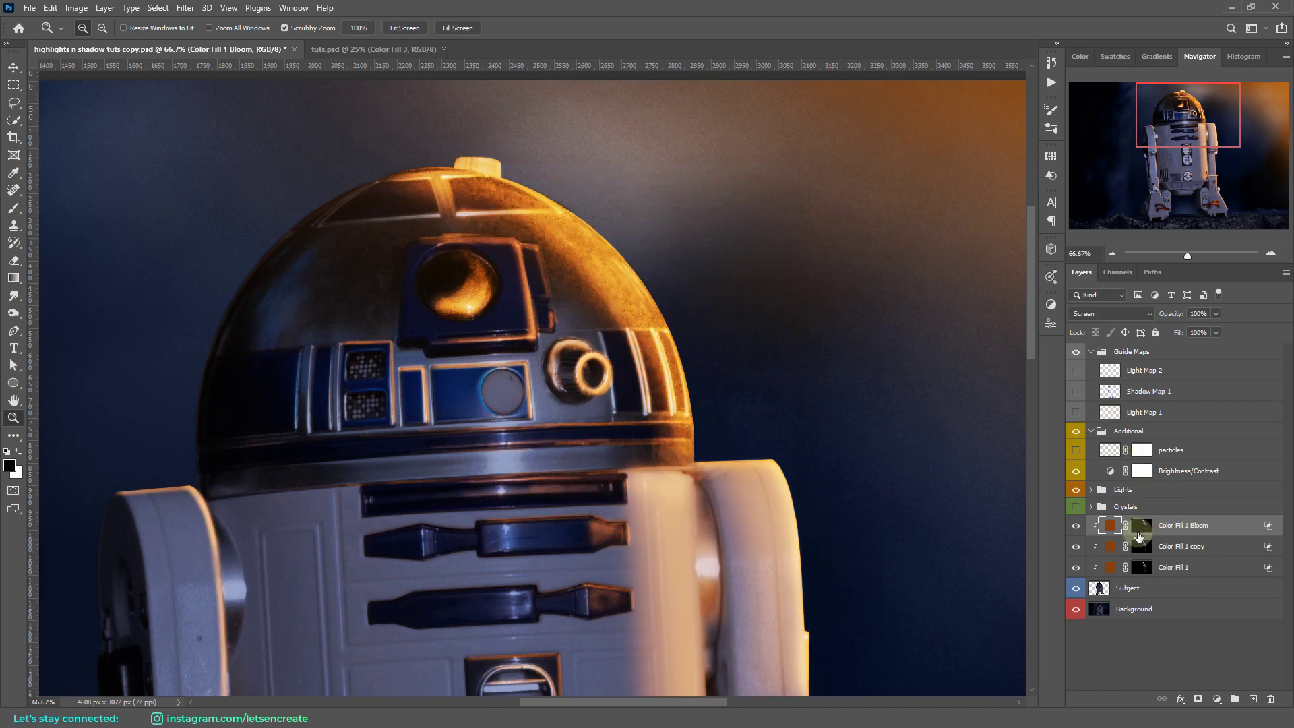
Step: Release the Color Fill 1 Bloom layer from its clipping mask and fill its layer mask with black
right_click(1230, 527)
click(1115, 399)
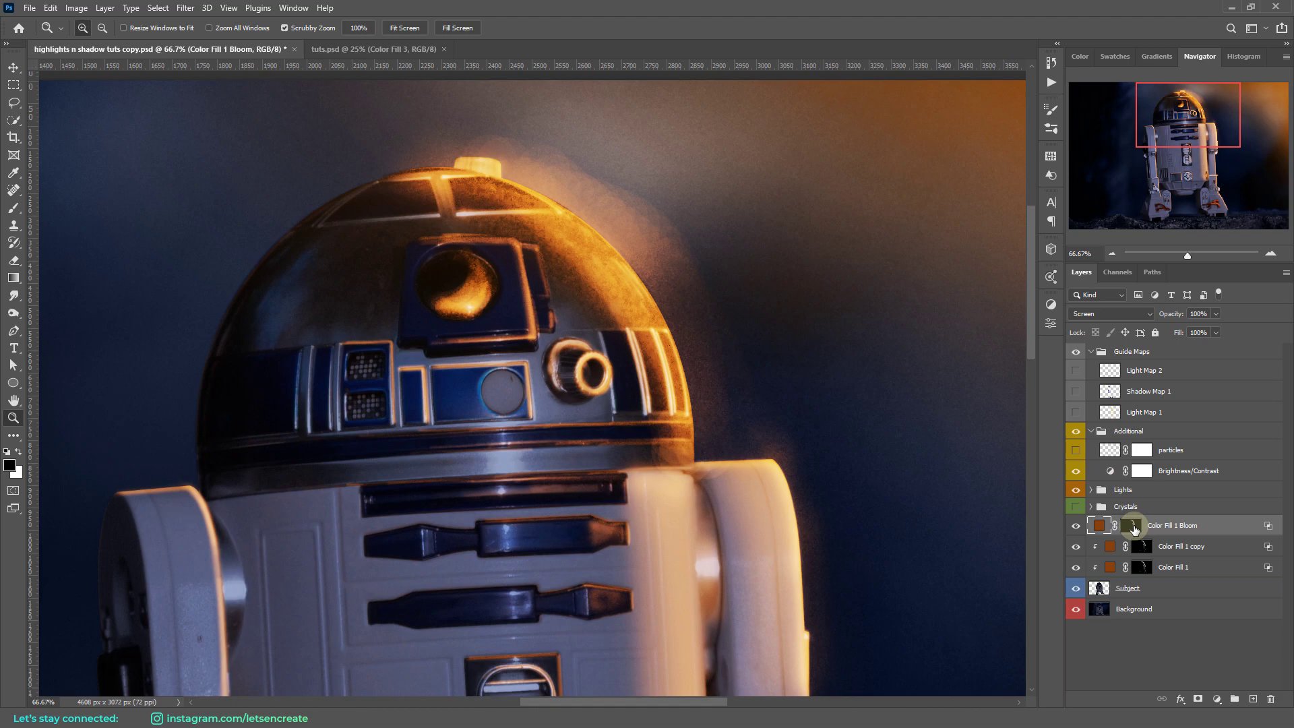
click(1134, 527)
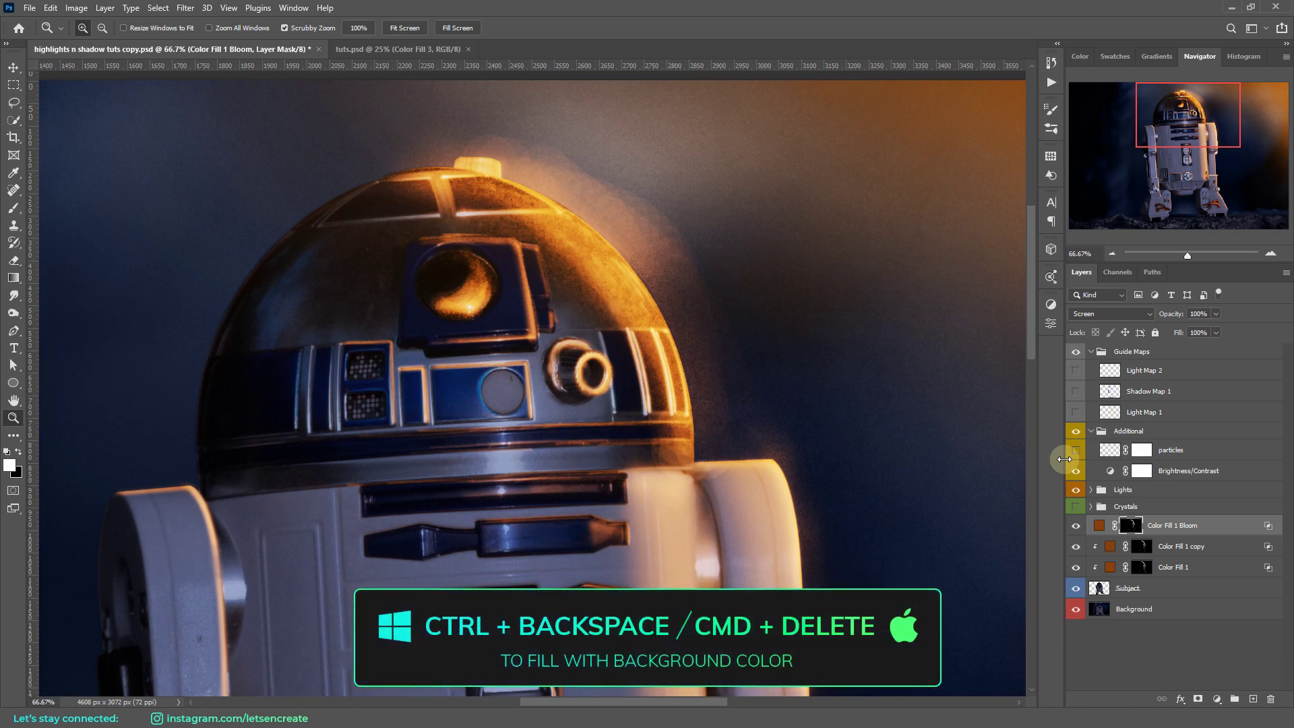
key(ctrl+BackSpace)
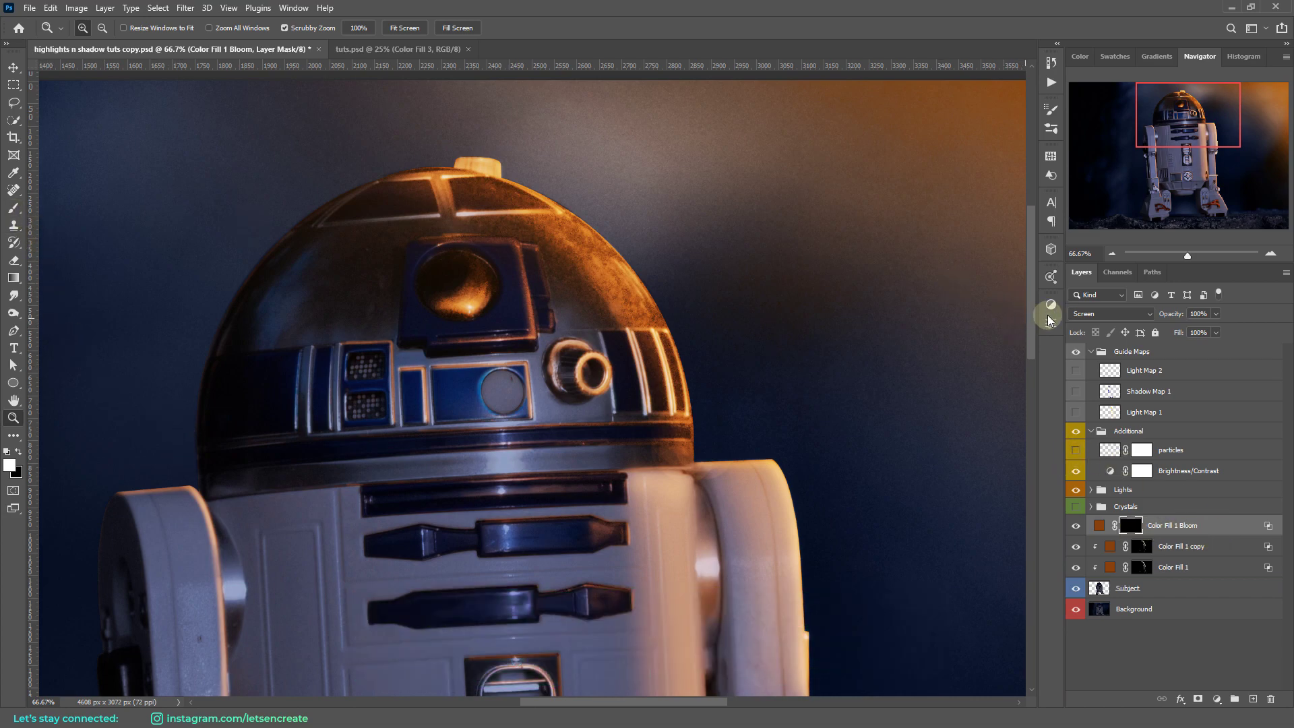
Step: Paint a soft orange bloom along the dome's right edge on the Color Fill 1 Bloom mask, using a white 150 to 200 px brush
click(1105, 314)
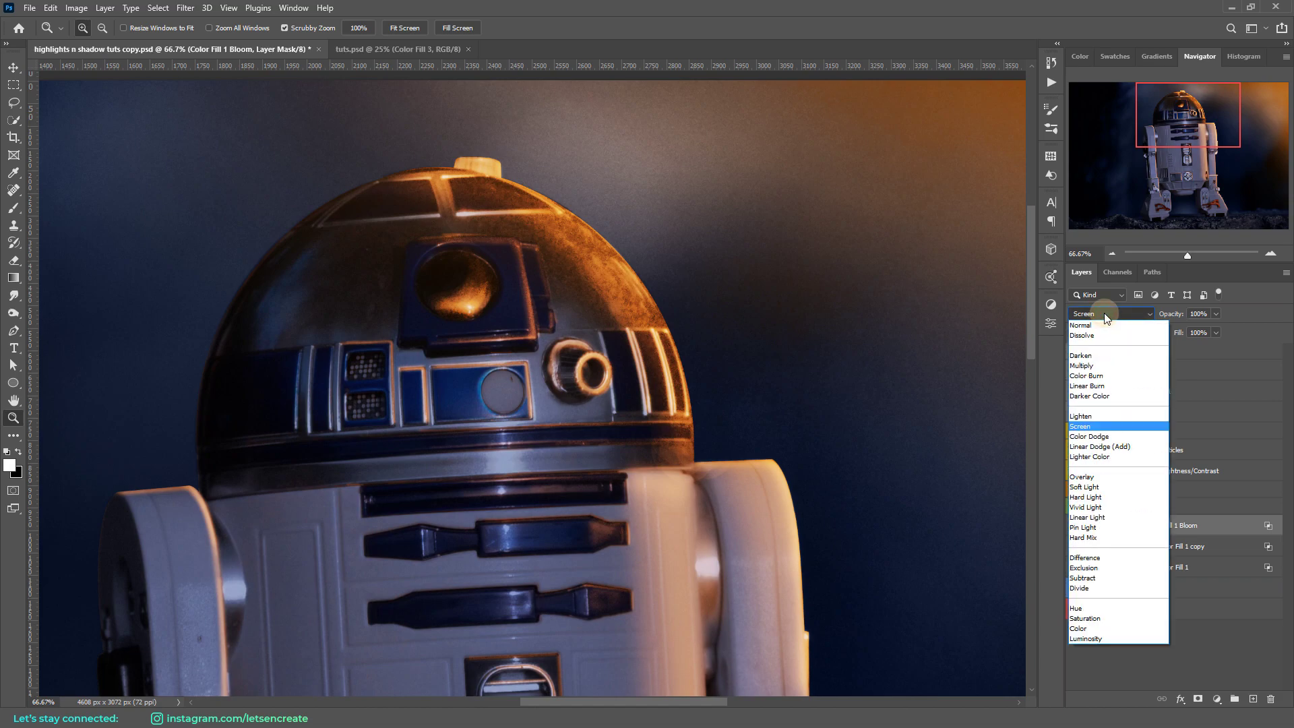
click(858, 172)
click(13, 208)
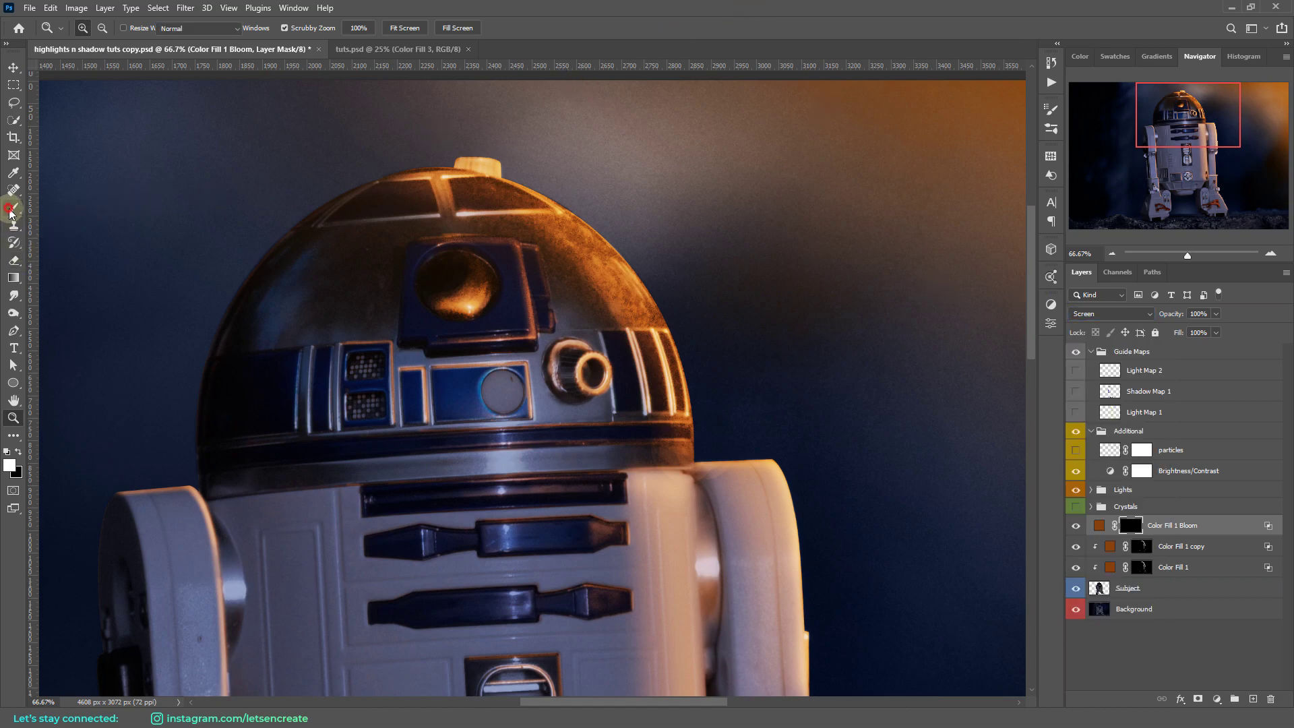
click(98, 28)
click(655, 7)
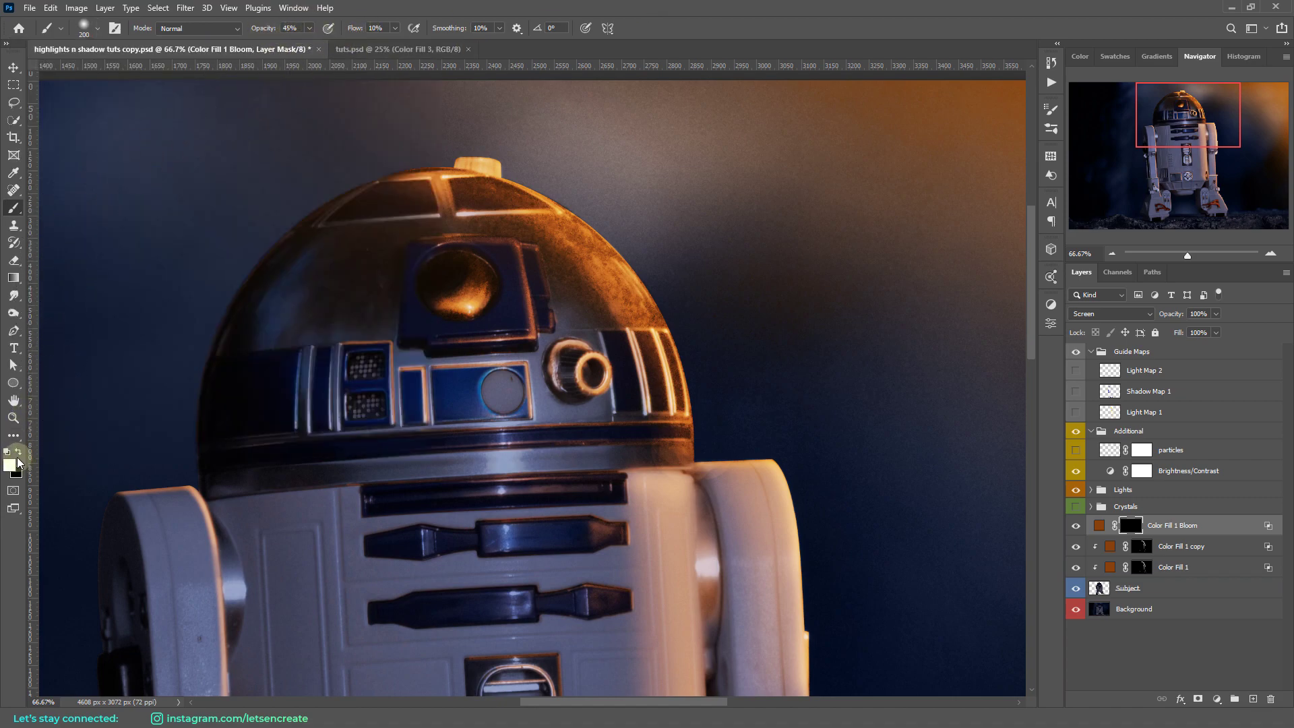
drag(545, 201, 571, 220)
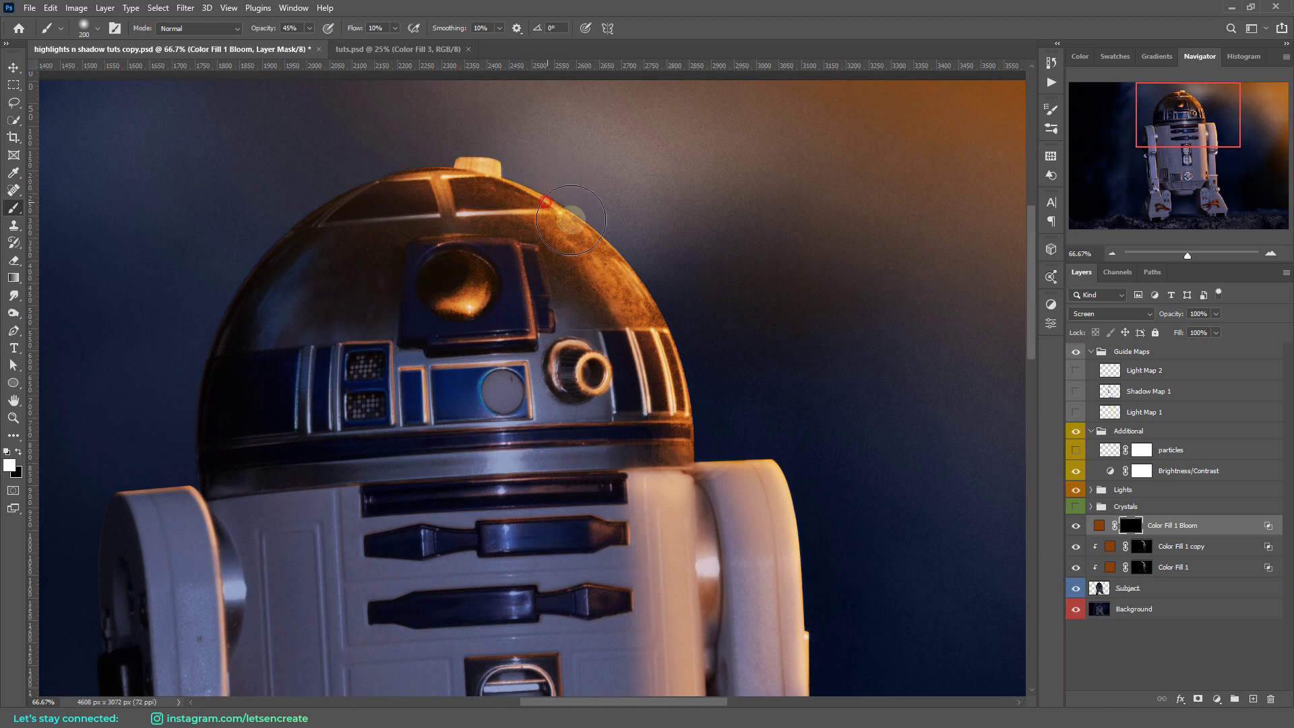
key(bracketleft)
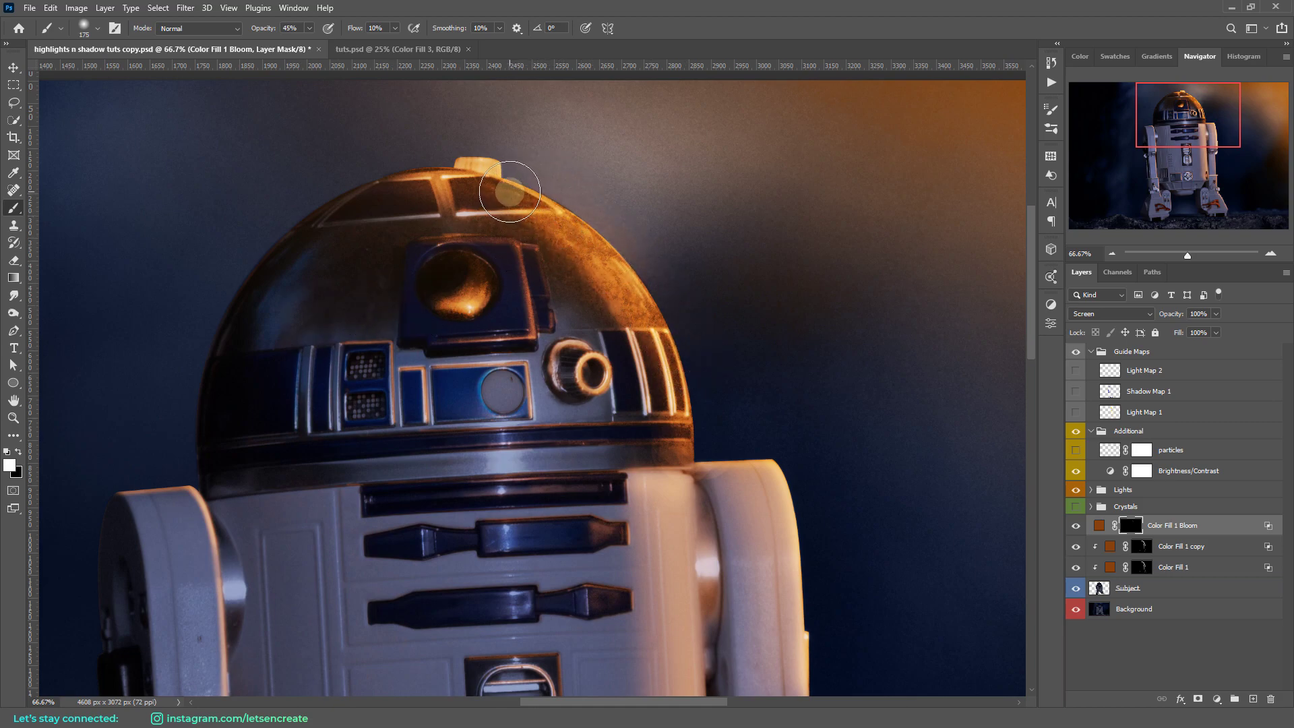
key(bracketleft)
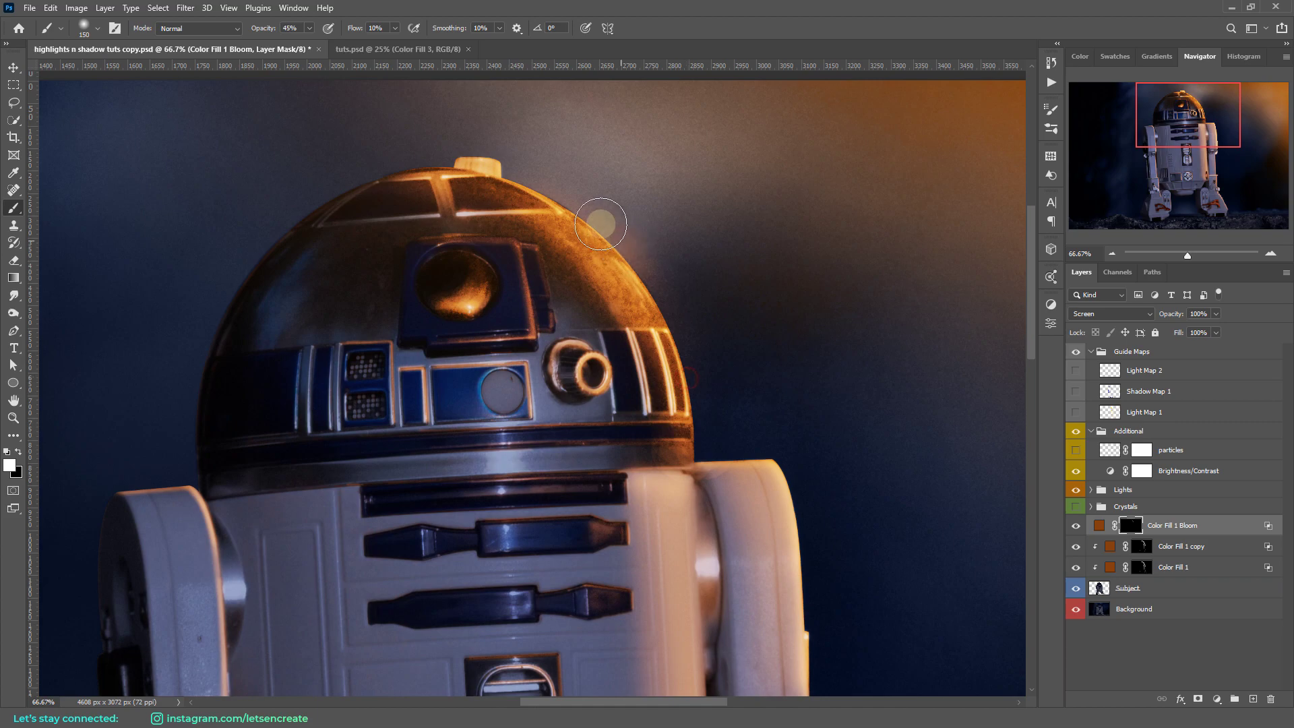
key(bracketright)
key(bracketright)
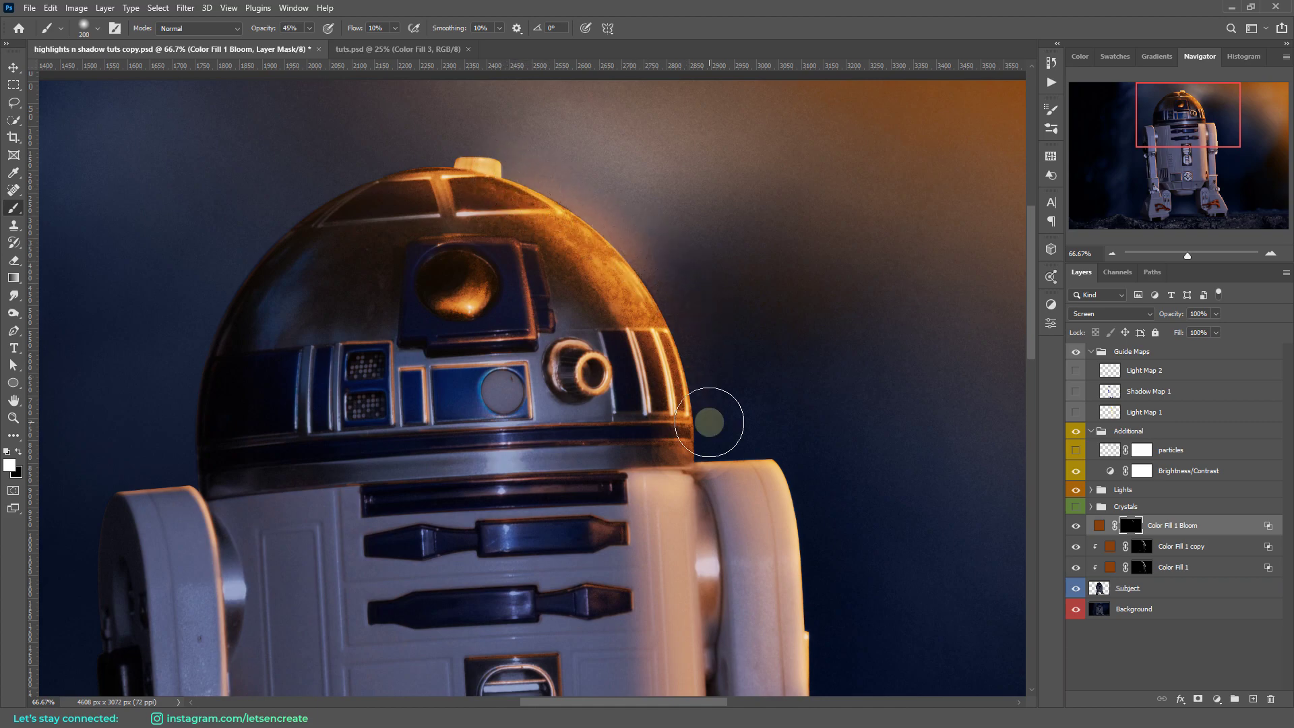
key(bracketleft)
key(bracketleft)
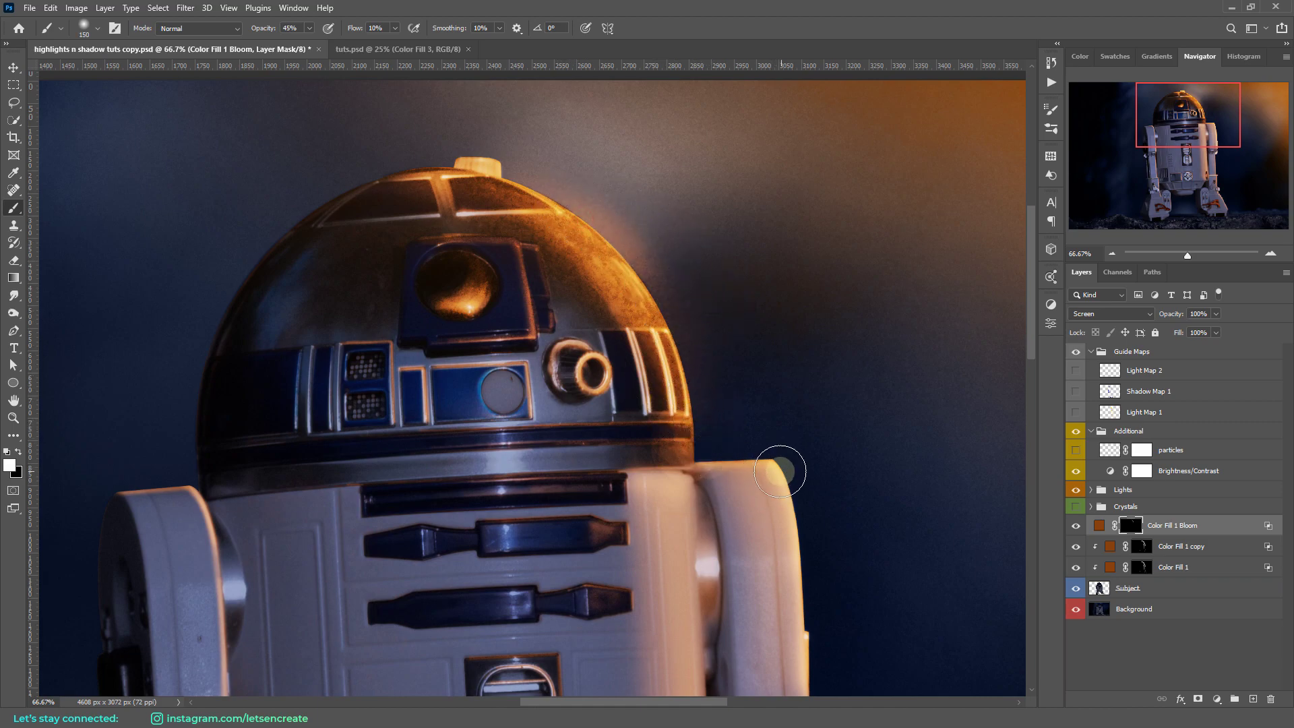
Step: Paint bloom along the top and outer edge of the right shoulder with a 90 px brush and on the dome's small round lens with 80 px
key(bracketleft)
key(bracketleft)
key(bracketleft)
drag(704, 466, 783, 463)
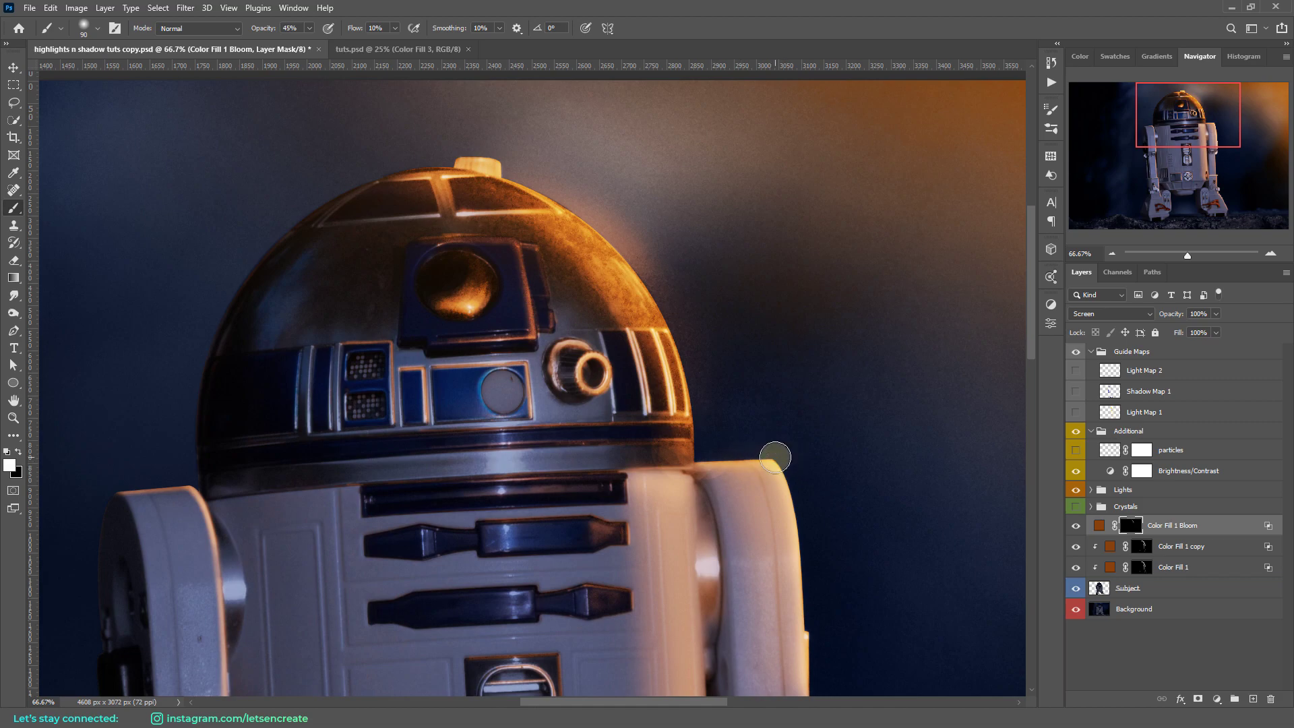
scroll(775, 456, down, 1)
drag(775, 427, 815, 637)
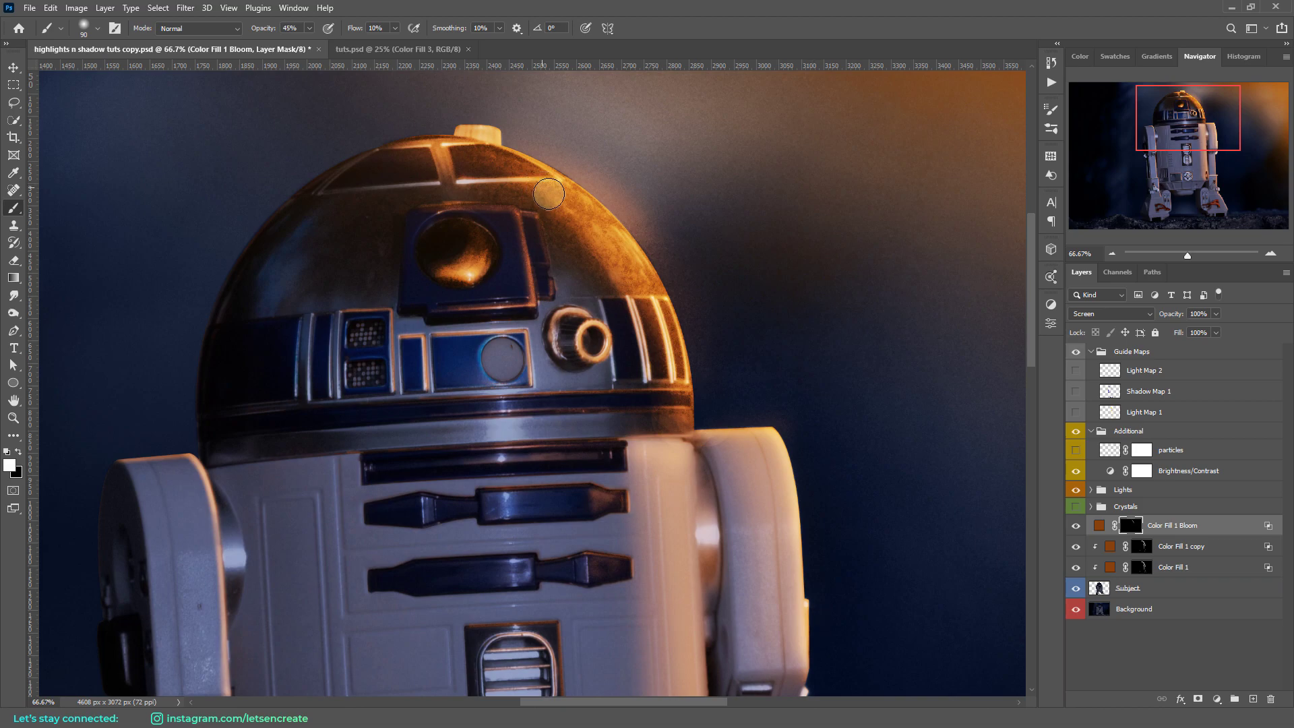
key(bracketleft)
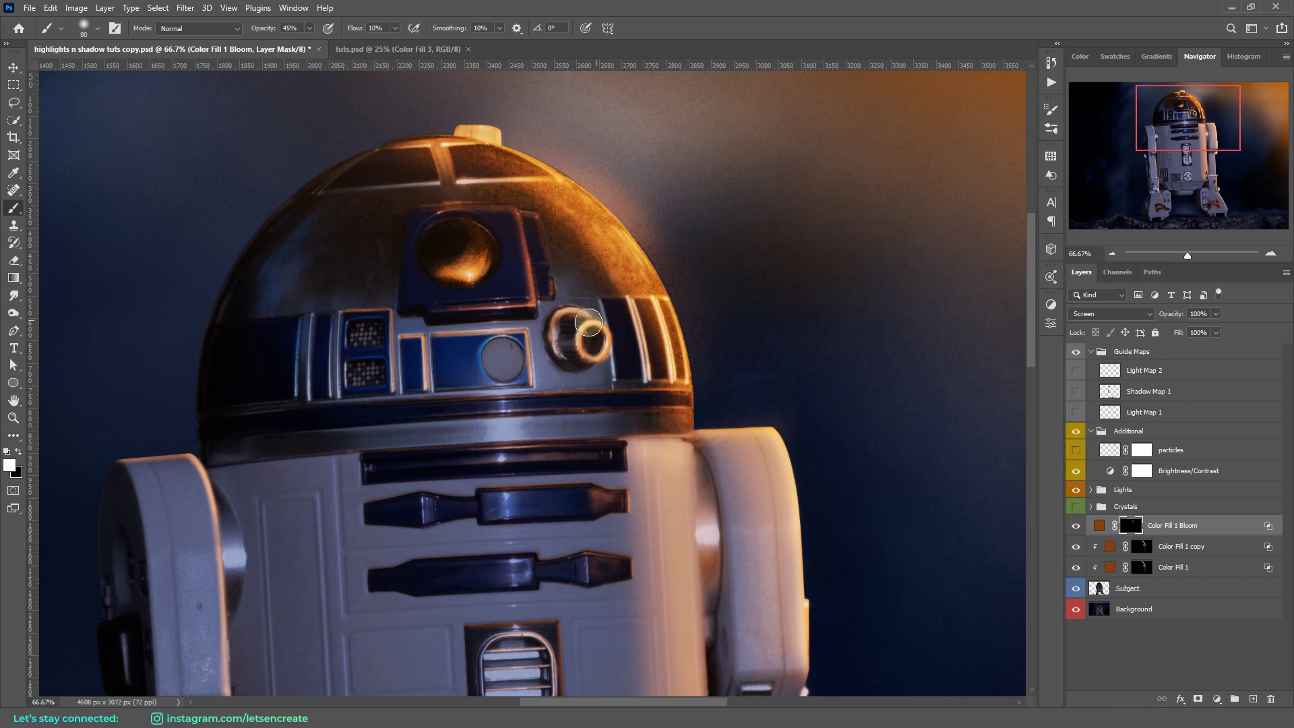
mouse_move(588, 325)
mouse_down()
mouse_move(615, 340)
mouse_move(609, 322)
mouse_up()
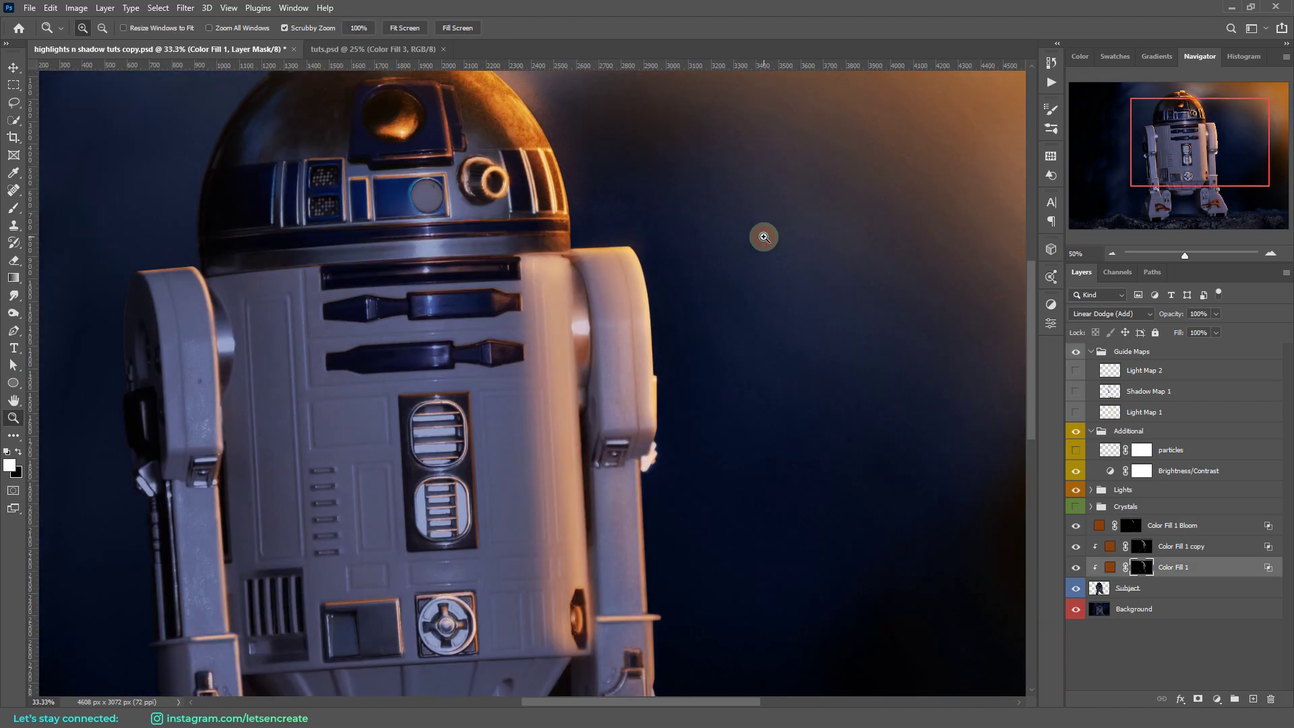
Step: Paint orange light down the outer edge of the right arm on the Color Fill 1 mask with a 45 px brush
key(b)
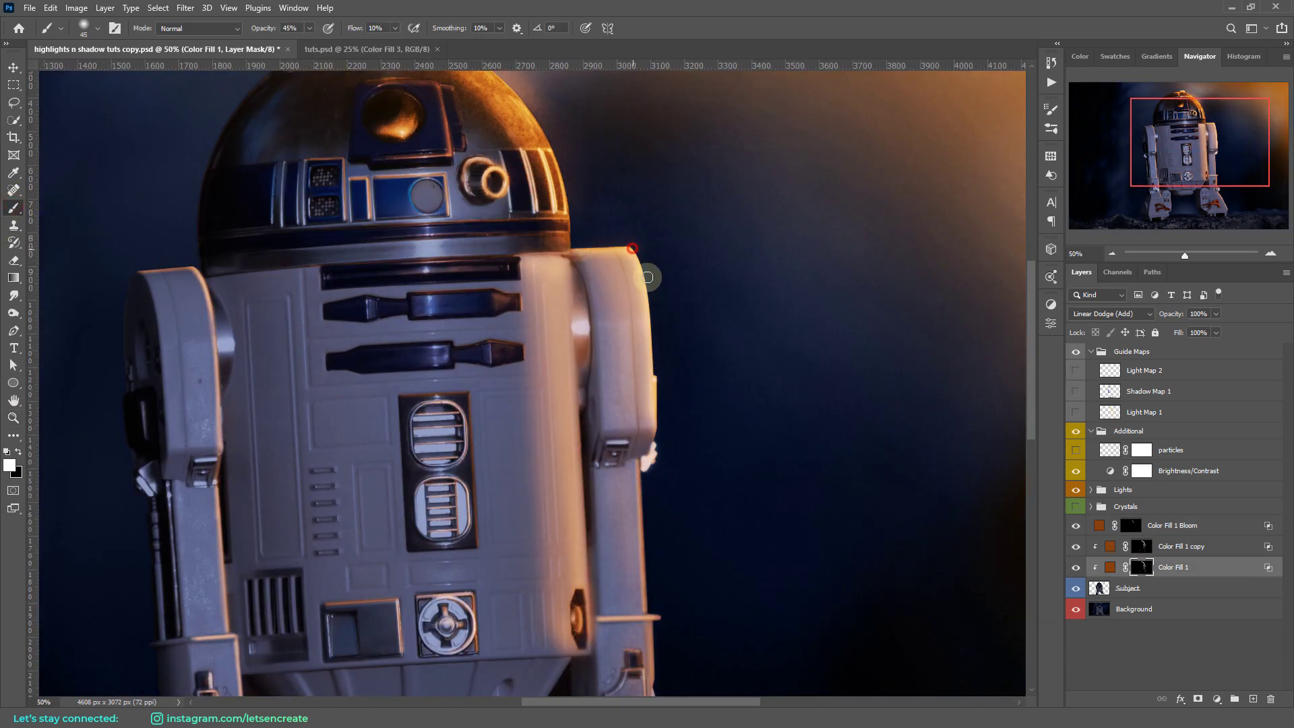
mouse_move(655, 433)
mouse_down()
mouse_move(641, 463)
mouse_move(638, 621)
mouse_up()
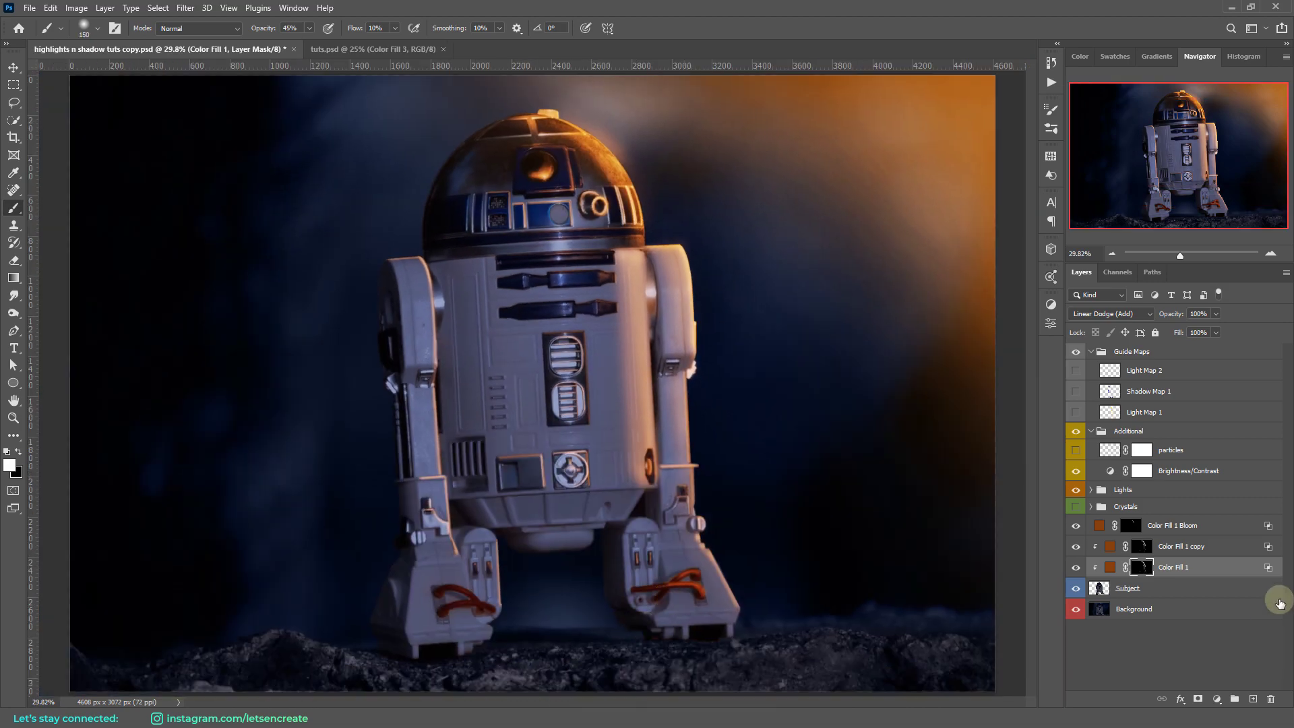
Step: Add bloom beside the top of the dome on the Color Fill 1 Bloom mask with a 300 px brush
click(1145, 525)
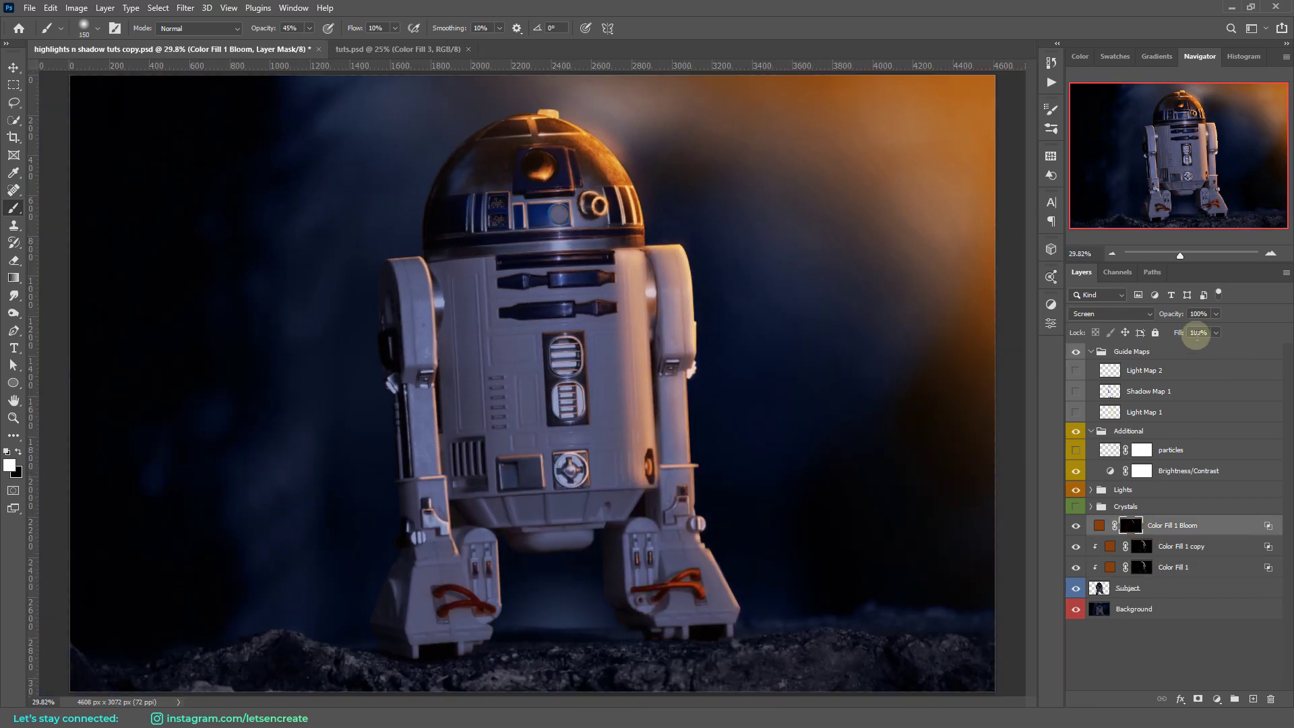
key(bracketright)
key(bracketright)
key(bracketright)
key(bracketright)
click(575, 124)
Step: Show the Shadow Map 1 guide, examine its marked shadow areas on the robot's dome and body, and hide it again
click(1075, 391)
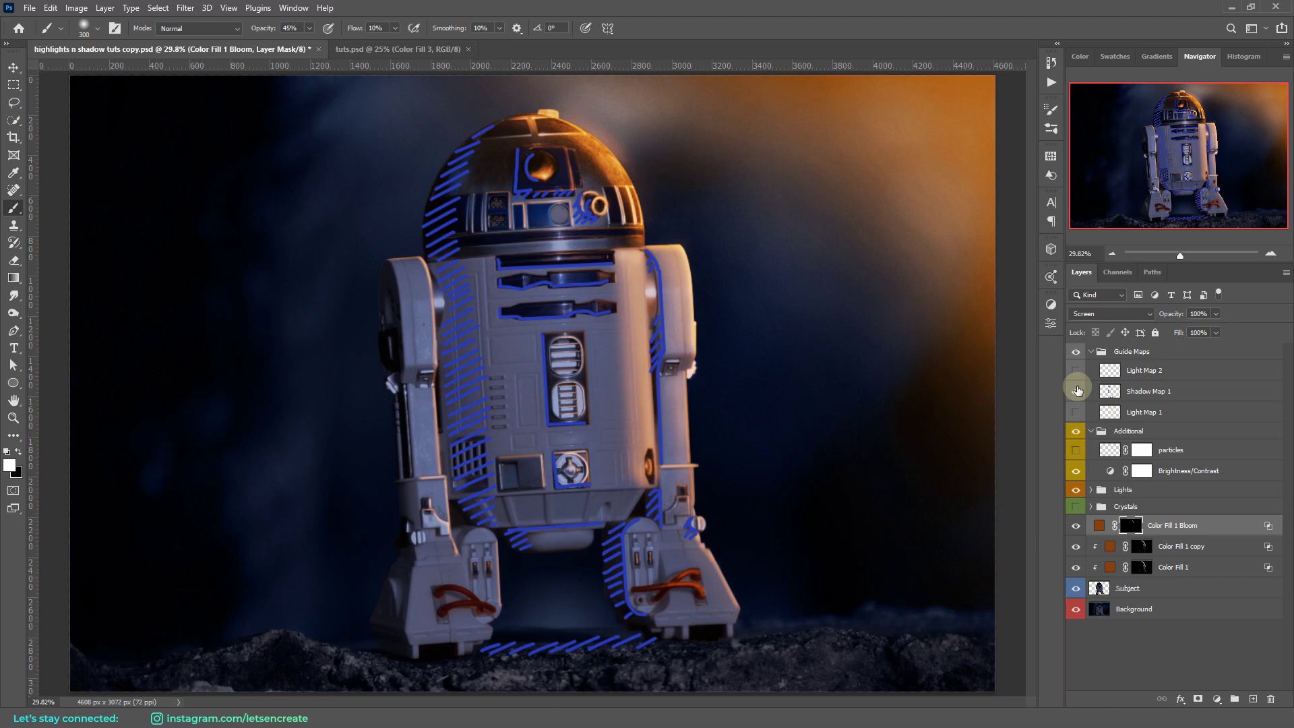
click(1077, 391)
key(ctrl+plus)
key(ctrl+plus)
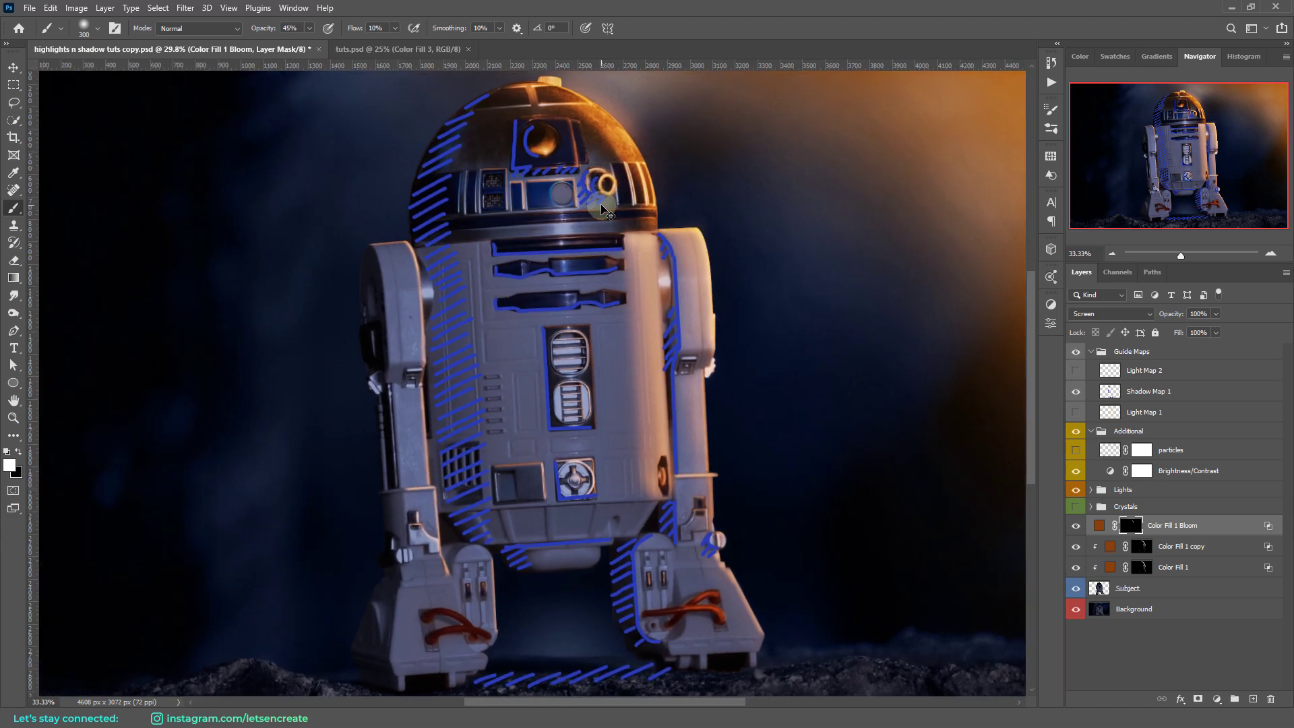
scroll(625, 214, up, 1)
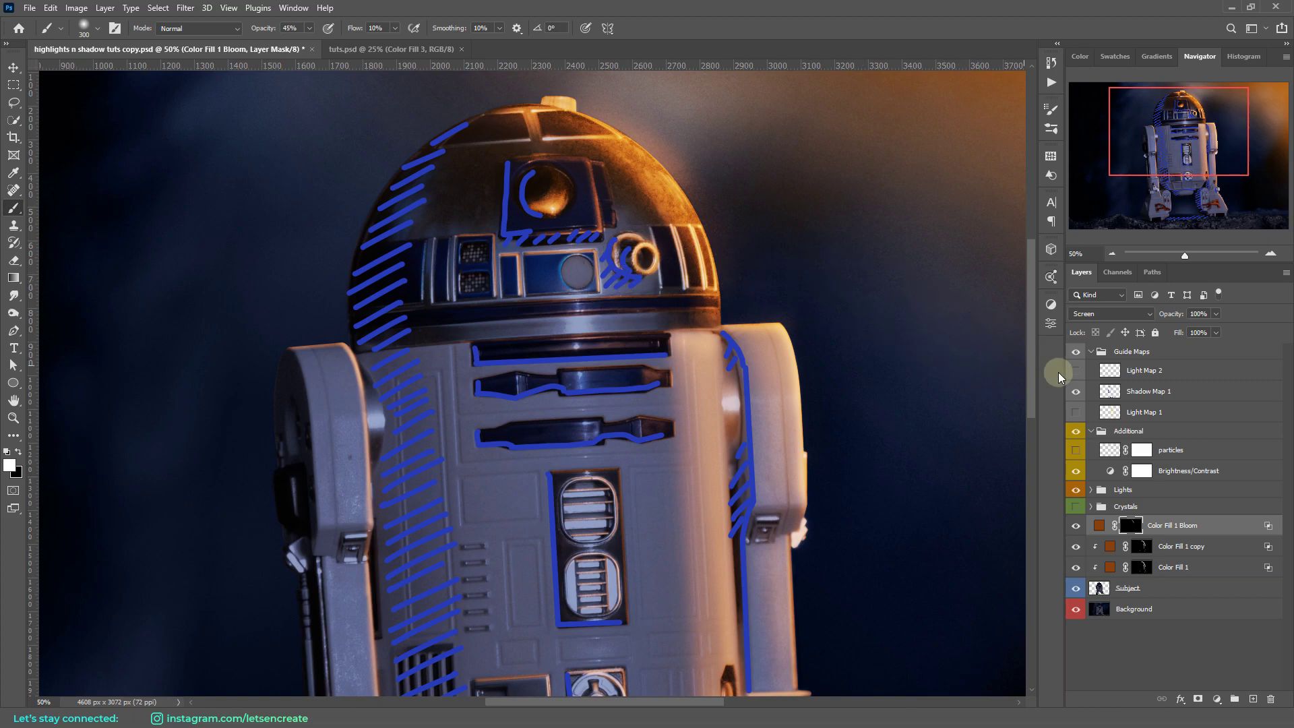
click(1077, 392)
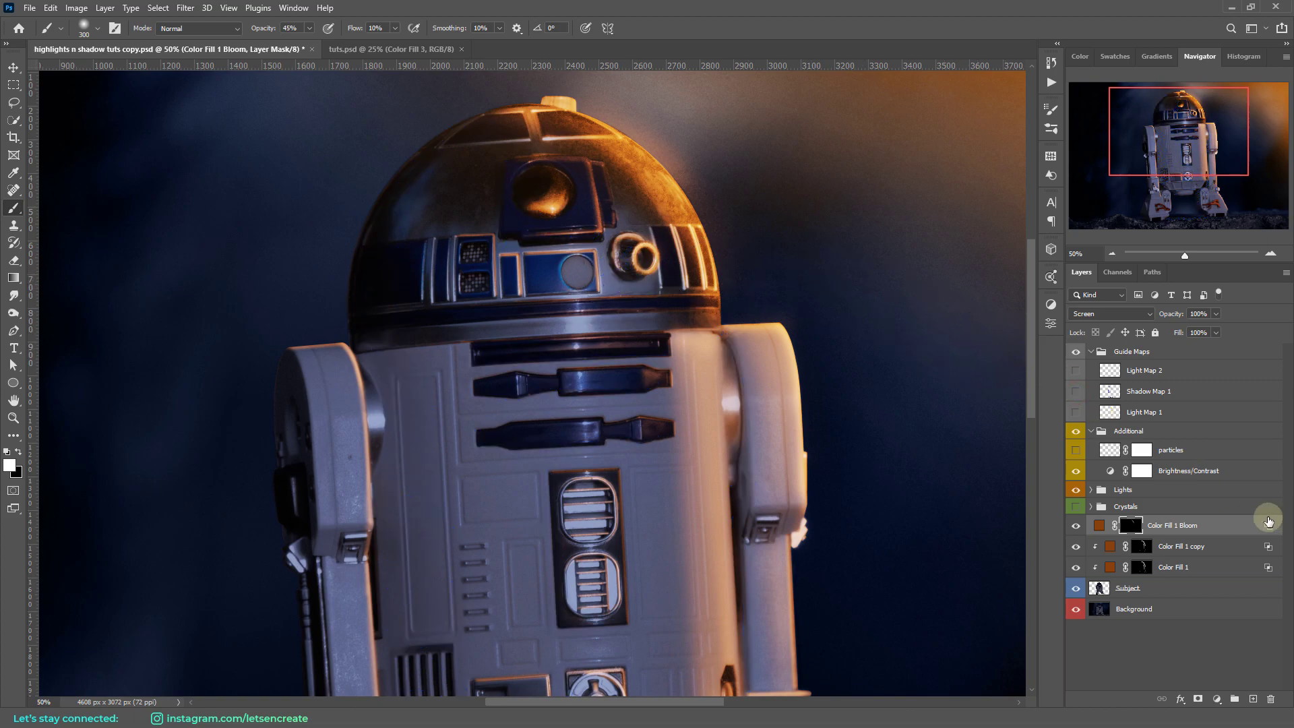
Step: Add an Exposure adjustment layer above Color Fill 1 Bloom and set its exposure to -3.33
click(1233, 525)
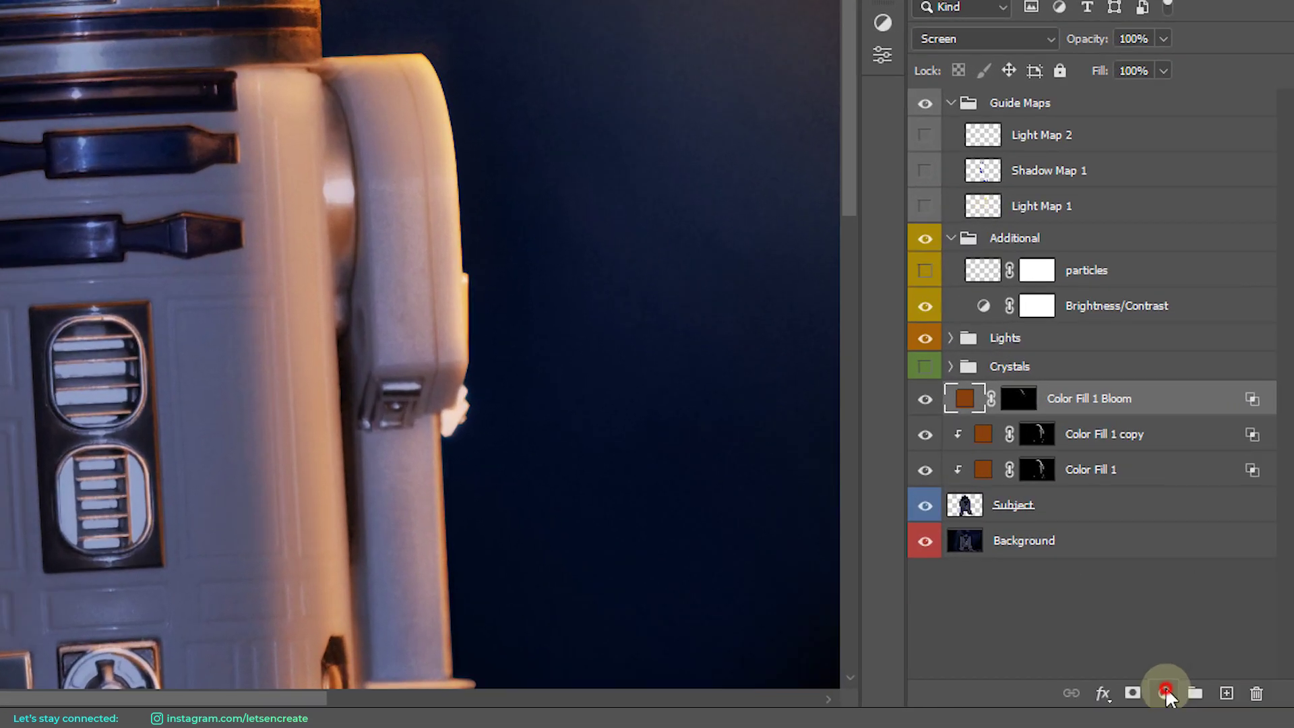
click(1165, 690)
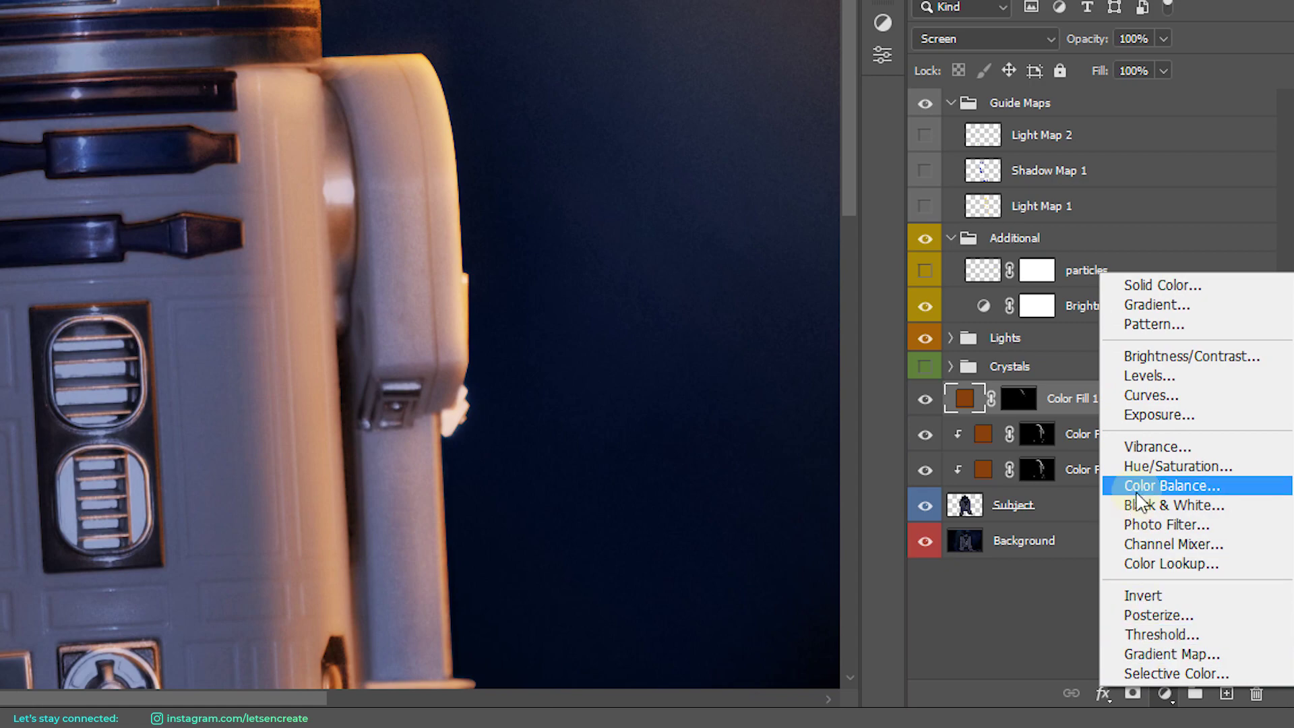
click(1143, 415)
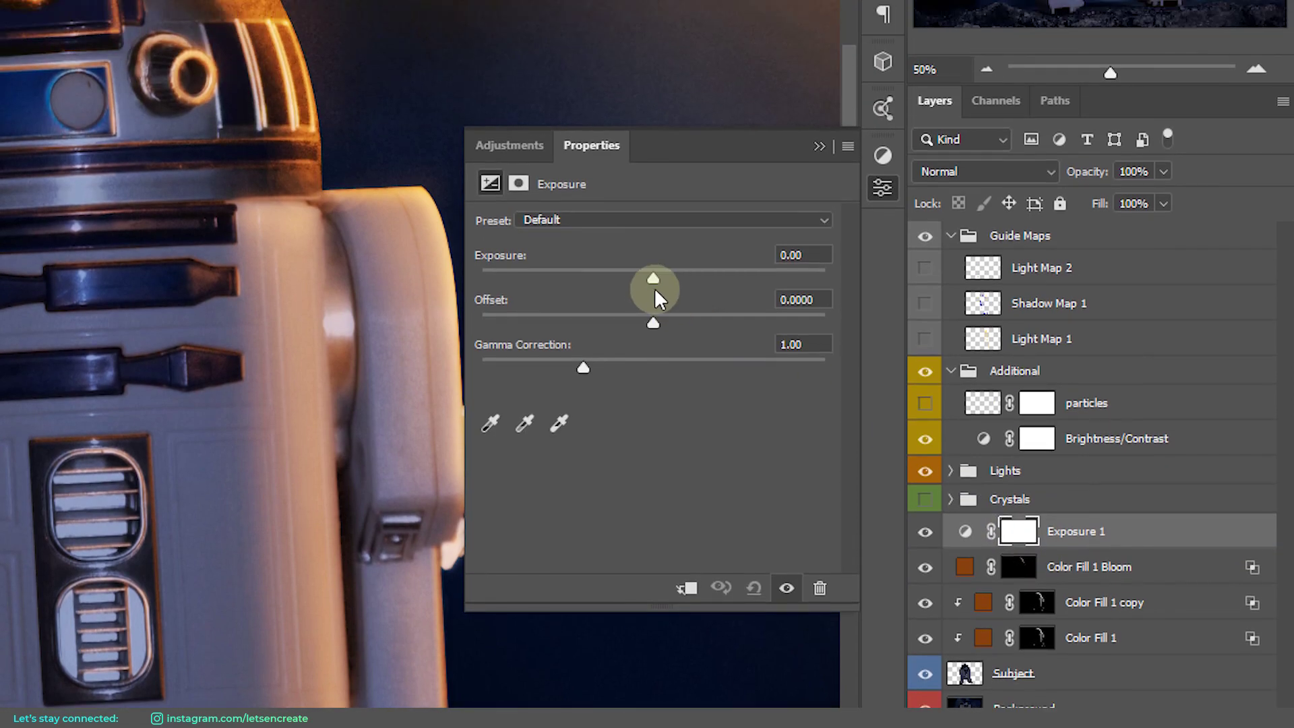
drag(647, 276, 564, 283)
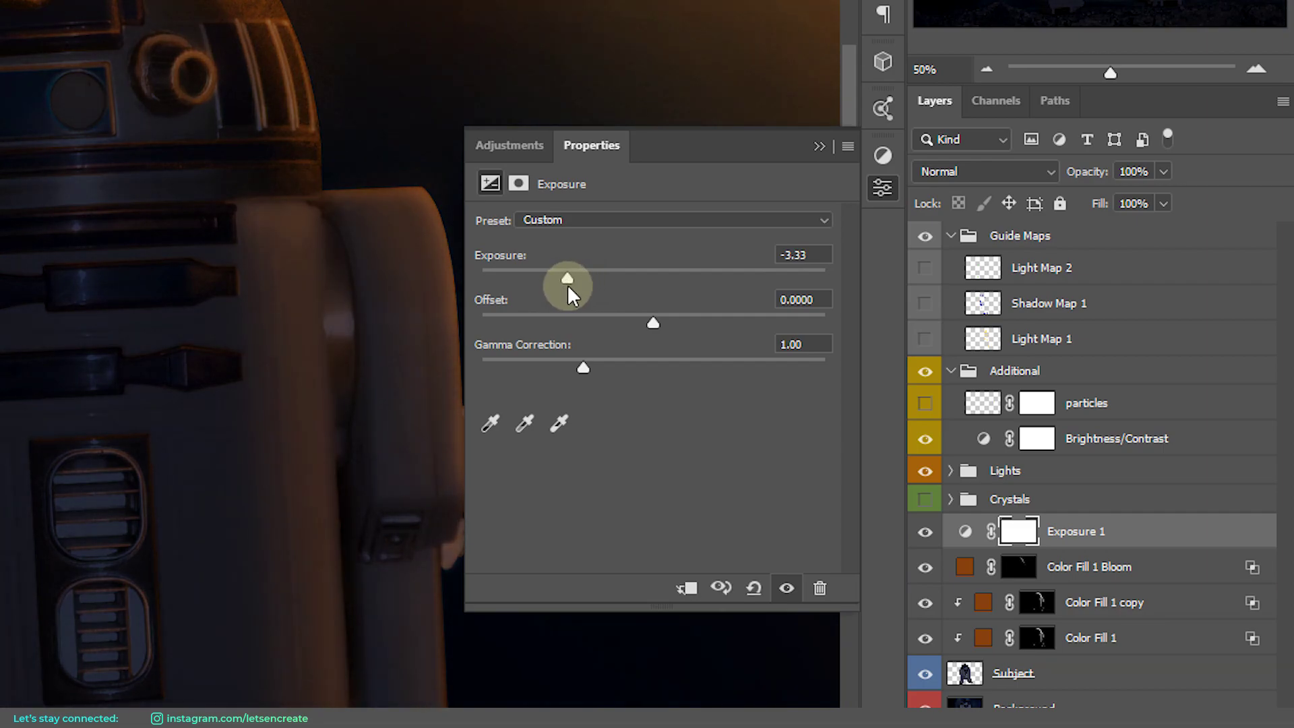
click(834, 151)
Step: Invert the Exposure 1 mask to black and choose the Soft Round Pressure Opacity and Flow brush, keeping white as the foreground color
click(1017, 532)
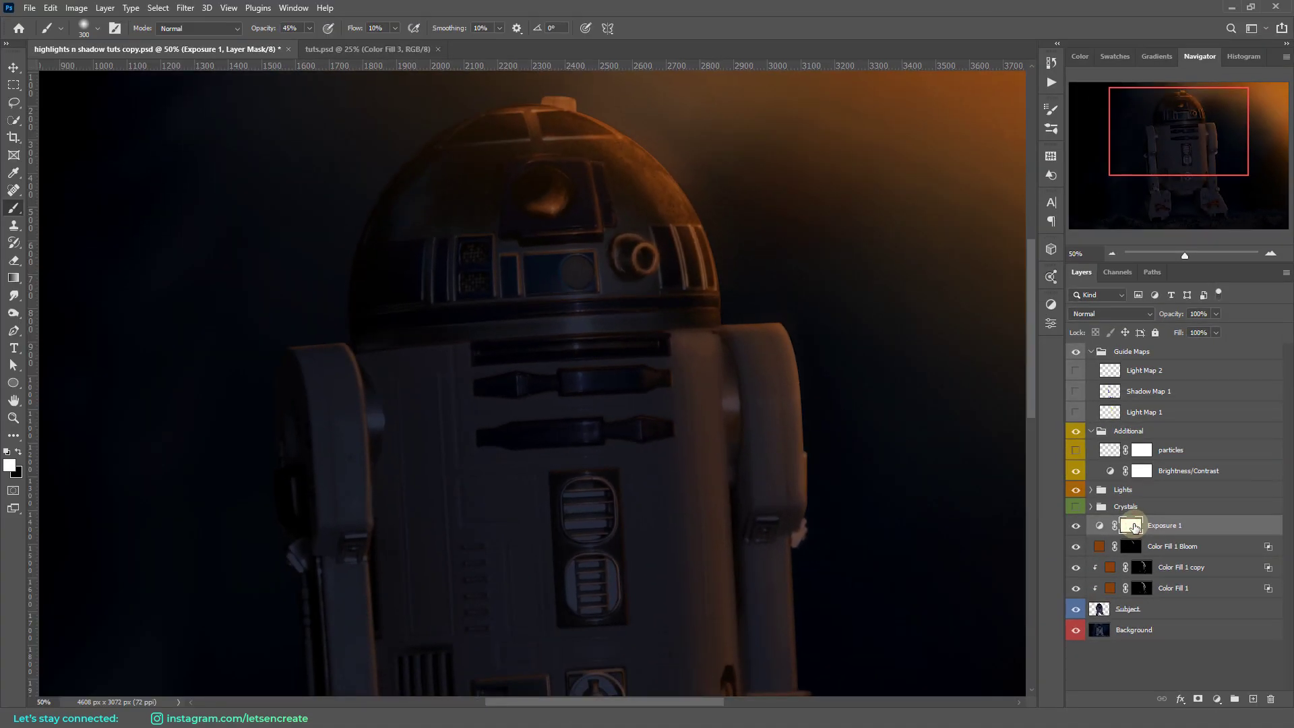
key(ctrl+i)
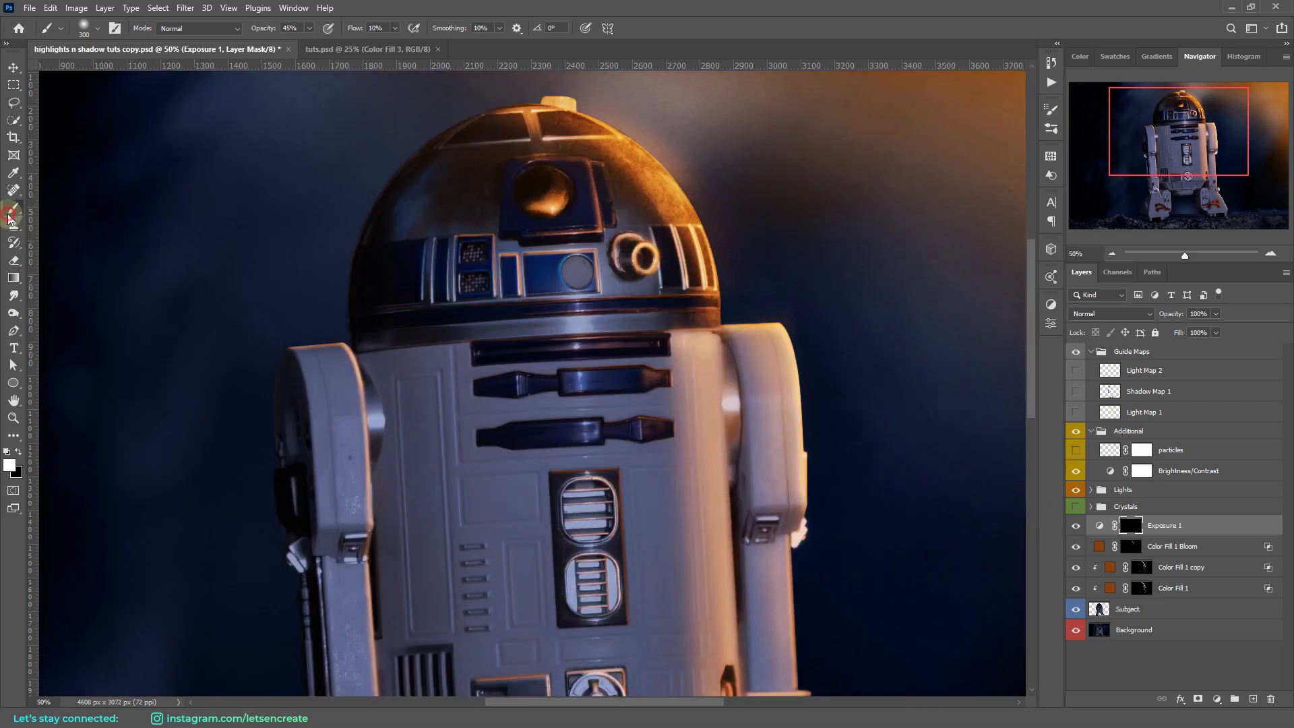
click(88, 28)
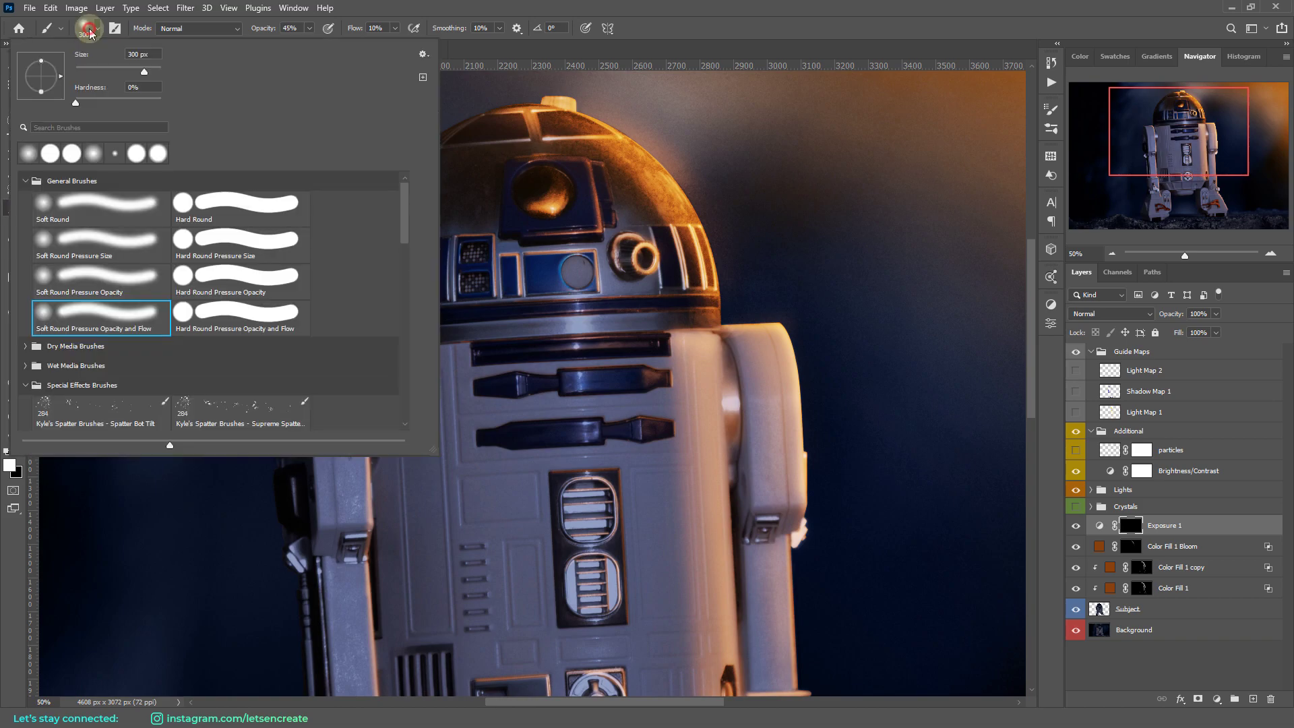
double_click(95, 326)
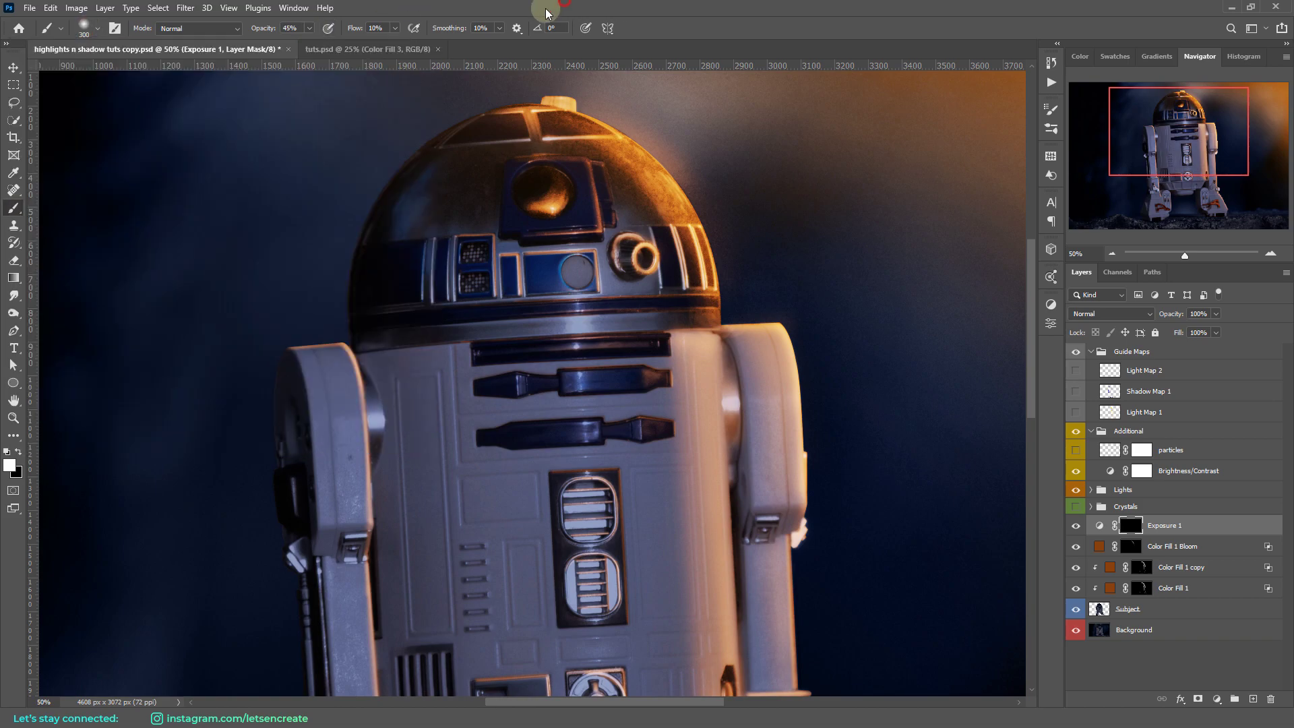
click(9, 463)
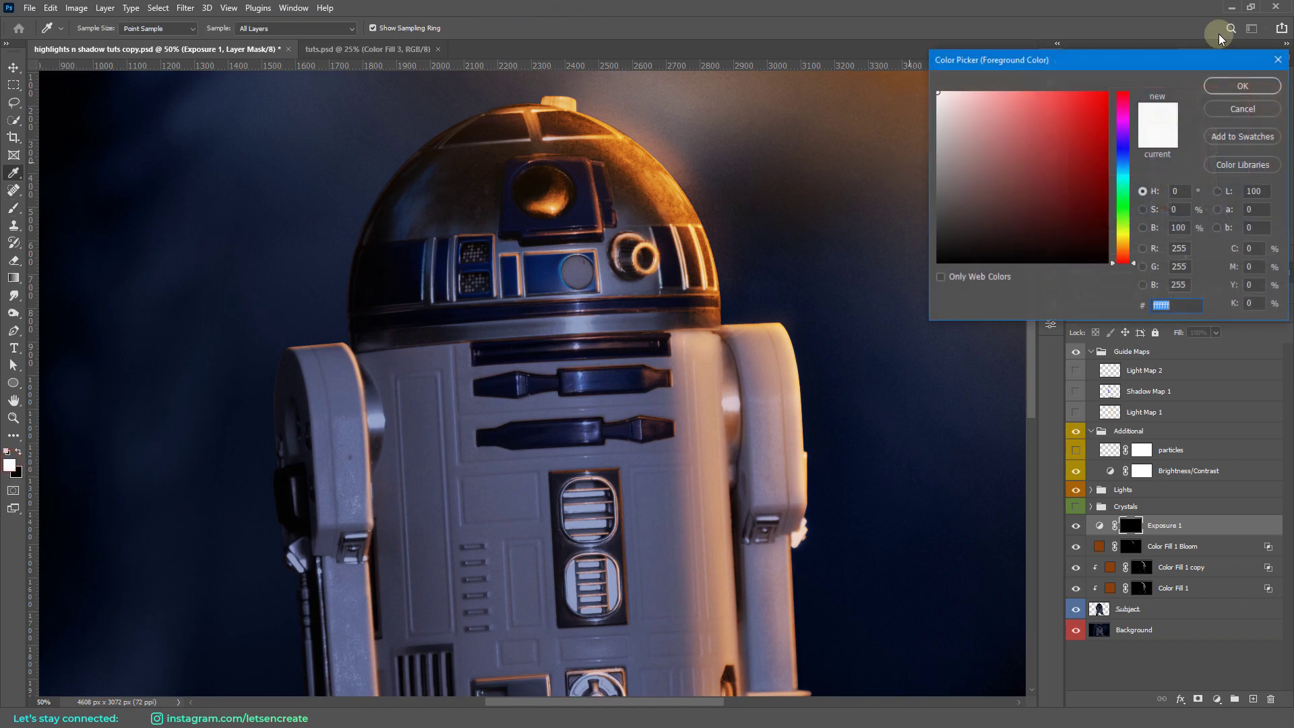
click(1277, 59)
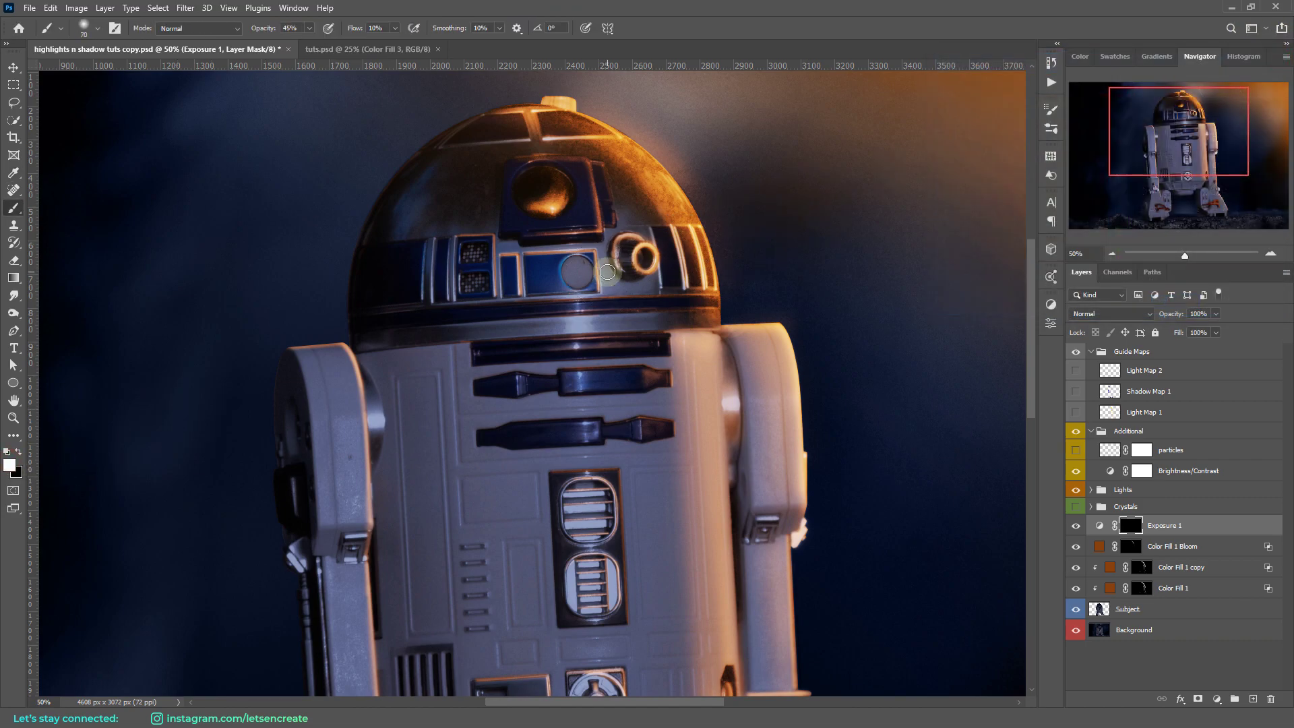
Step: Paint shadow beneath the dome's projecting round lens on the Exposure 1 mask with a 50 px brush at 53% opacity
key(ctrl+plus)
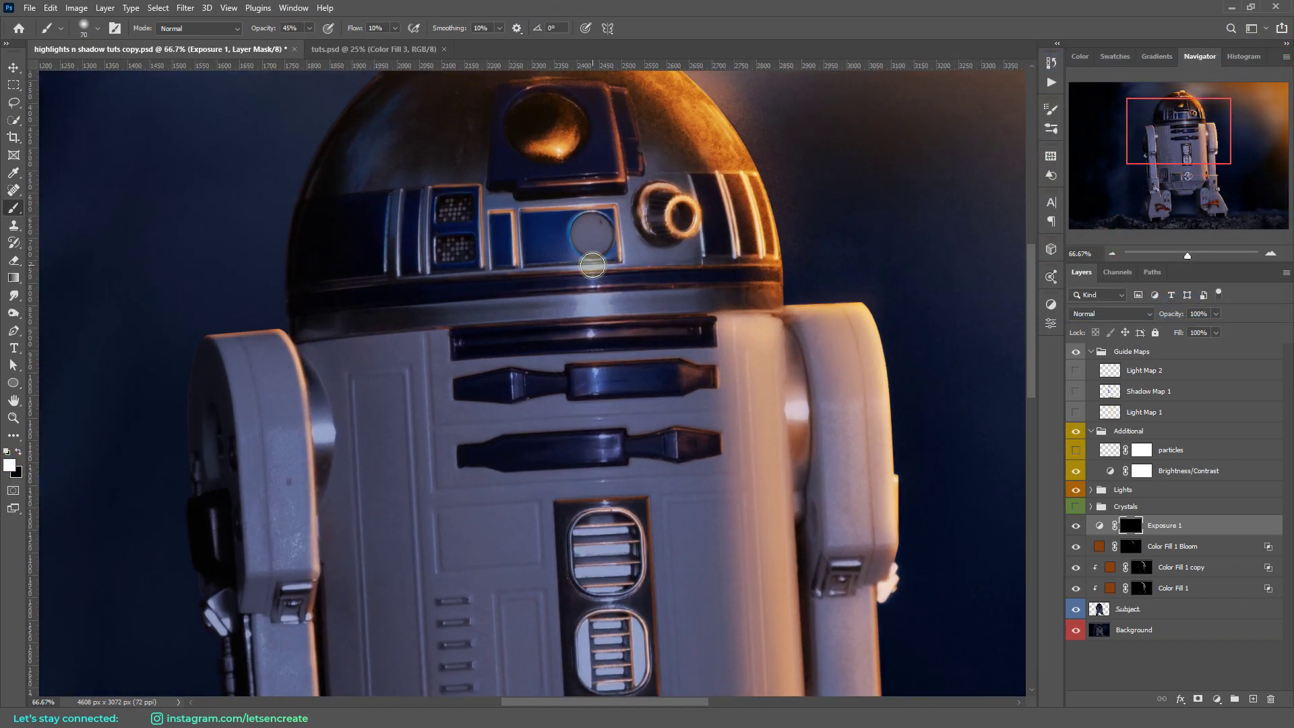
key(ctrl+plus)
key(ctrl+0)
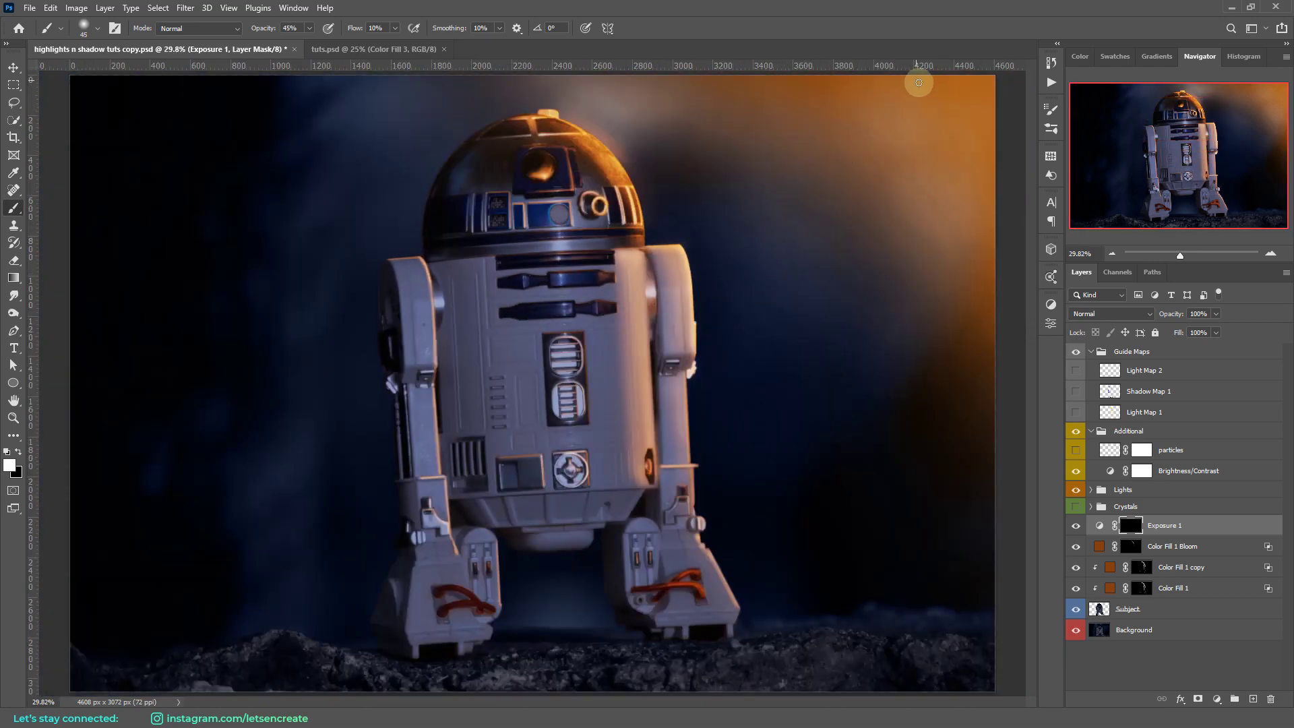
click(590, 210)
drag(590, 238, 589, 221)
key(ctrl+plus)
key(ctrl+plus)
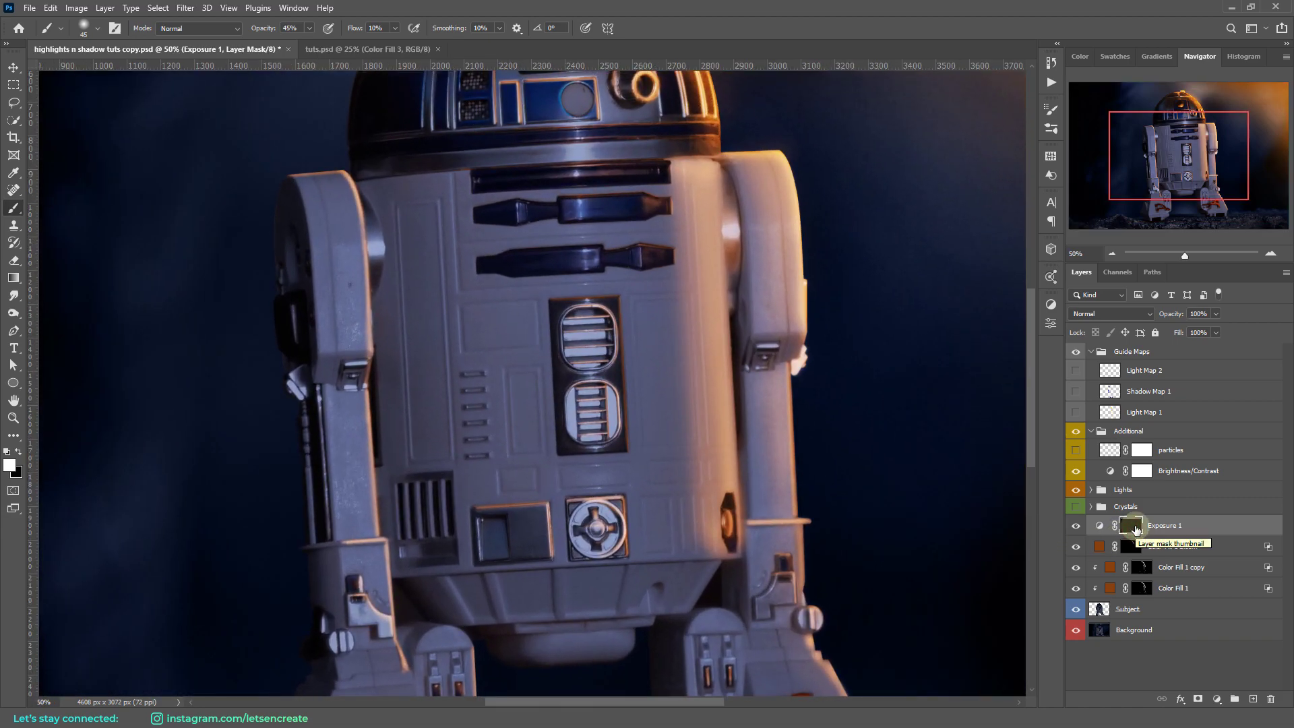
scroll(771, 491, up, 4)
drag(260, 26, 265, 29)
key(ctrl+plus)
scroll(644, 368, up, 2)
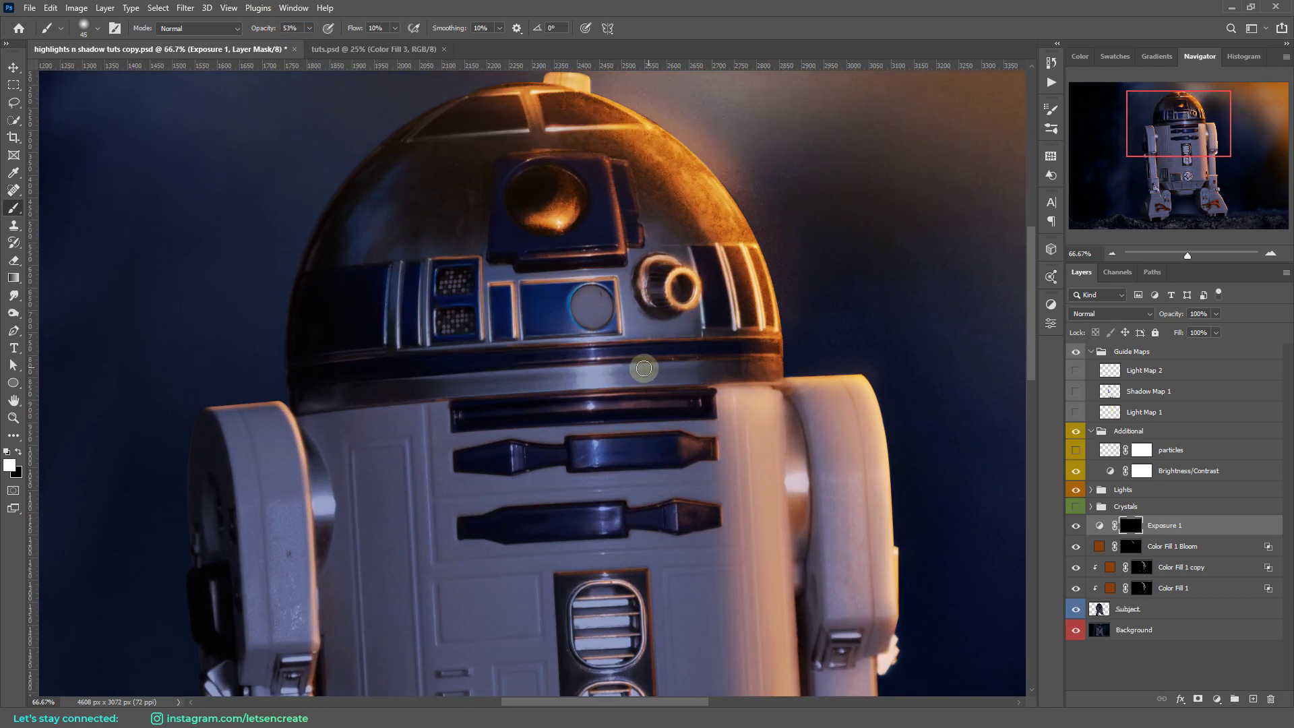
key(bracketright)
mouse_move(669, 310)
mouse_down()
mouse_move(631, 291)
mouse_move(643, 298)
mouse_move(617, 316)
mouse_move(654, 326)
mouse_up()
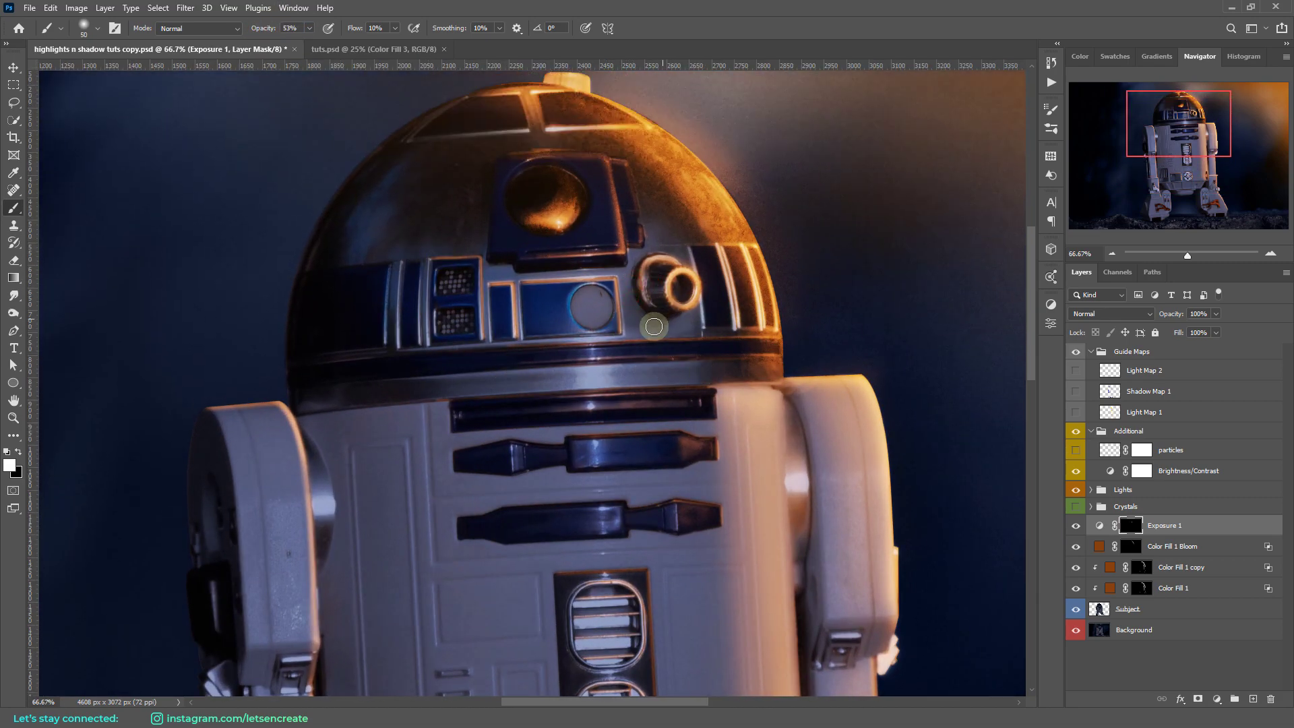
Step: Paint shadow under the blue eye housing and around the small panels below it, starting with a 30 px brush
key(bracketleft)
key(ctrl+plus)
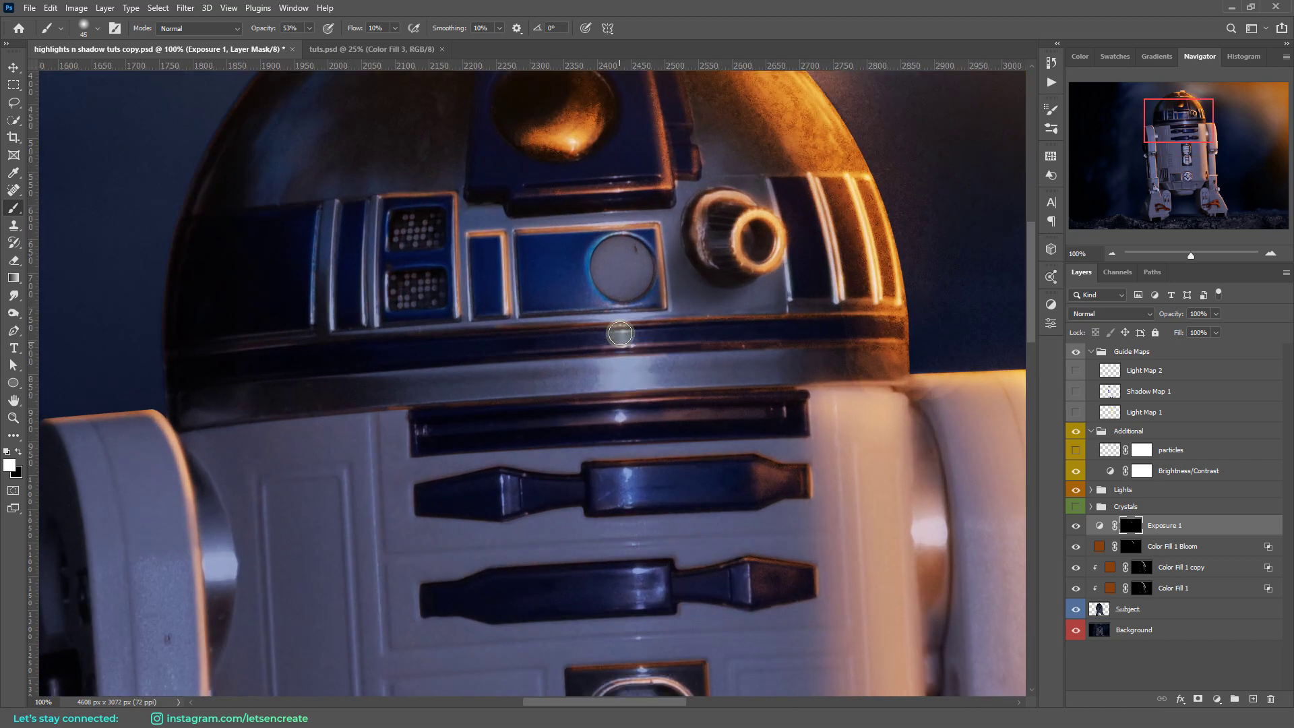
scroll(619, 333, up, 3)
key(bracketleft)
key(bracketleft)
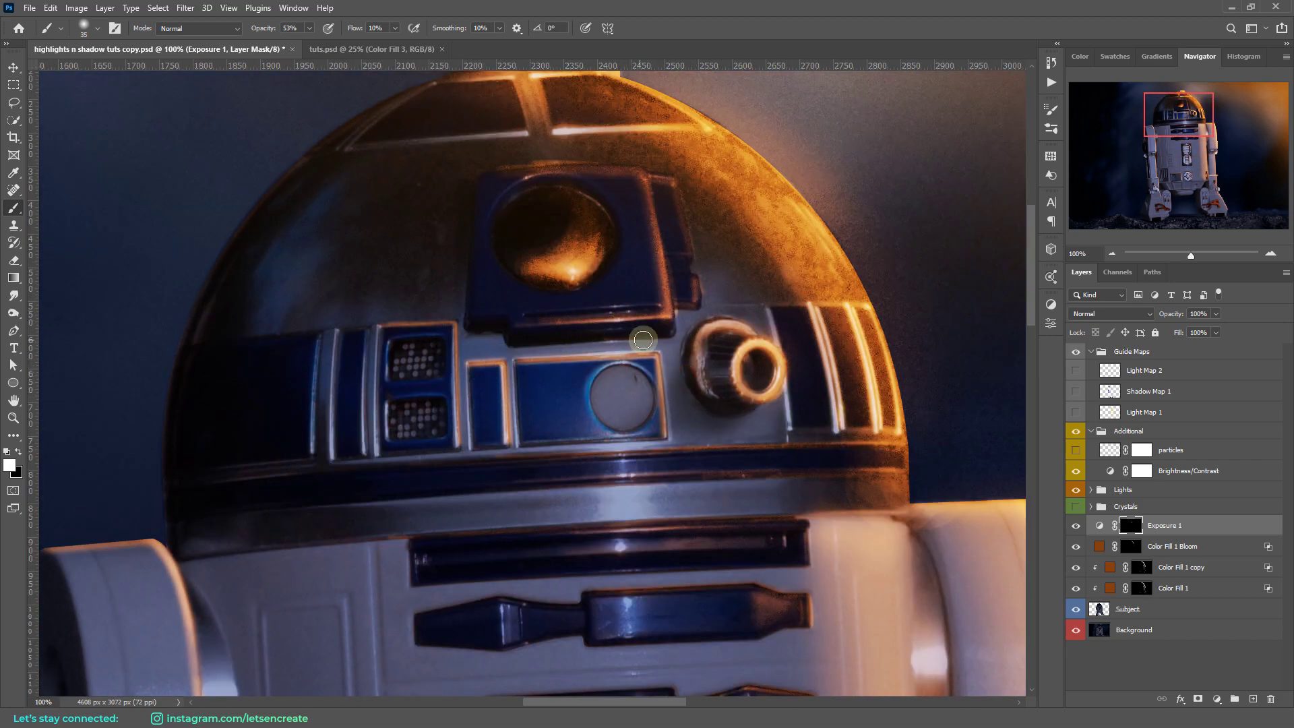
key(bracketleft)
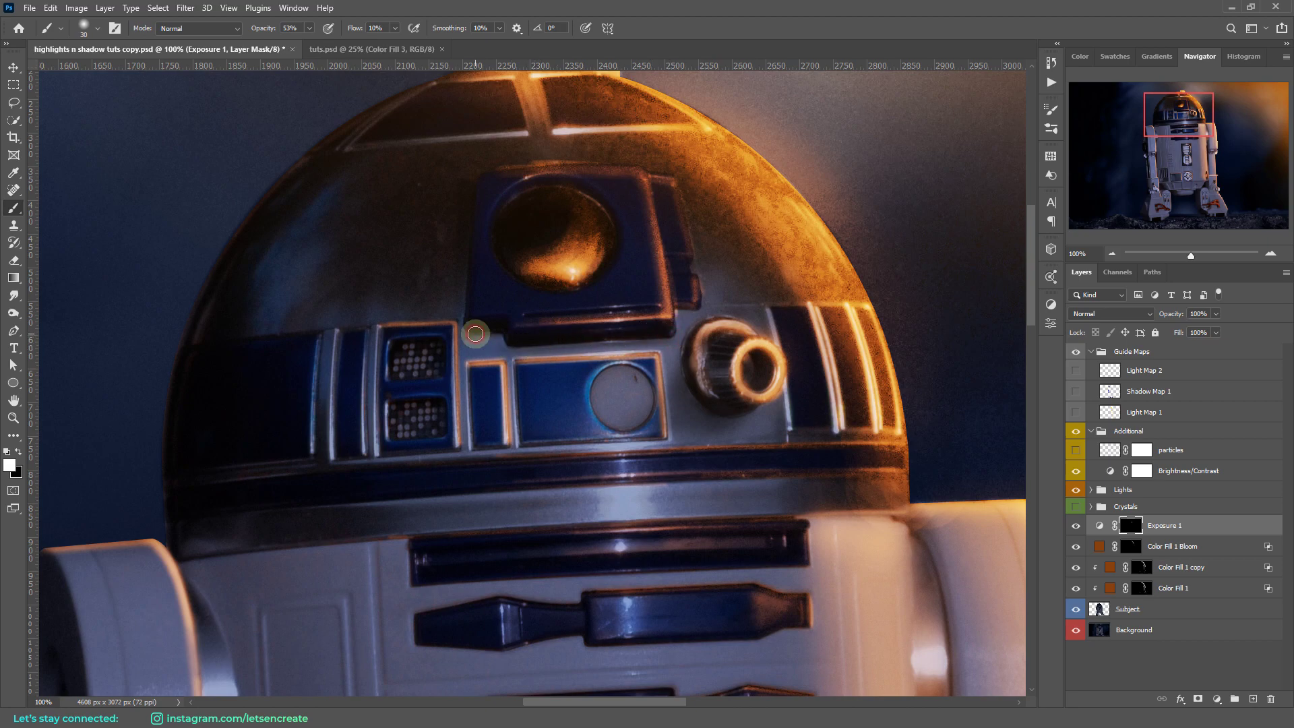
mouse_move(475, 333)
mouse_down()
mouse_move(506, 348)
mouse_move(485, 338)
mouse_move(503, 352)
mouse_move(503, 331)
mouse_move(510, 352)
mouse_move(552, 355)
mouse_move(587, 344)
mouse_move(518, 350)
mouse_move(620, 341)
mouse_move(502, 344)
mouse_up()
key(])
key(])
mouse_move(502, 352)
mouse_down()
mouse_move(555, 344)
mouse_move(519, 410)
mouse_move(520, 442)
mouse_move(554, 443)
mouse_up()
Step: Paint thin shadows beside the dome's small blue panel and along the body's upper edge below the dome with a 15 px brush
key([)
key([)
key([)
key([)
key([)
drag(465, 364, 465, 364)
scroll(902, 459, down, 2)
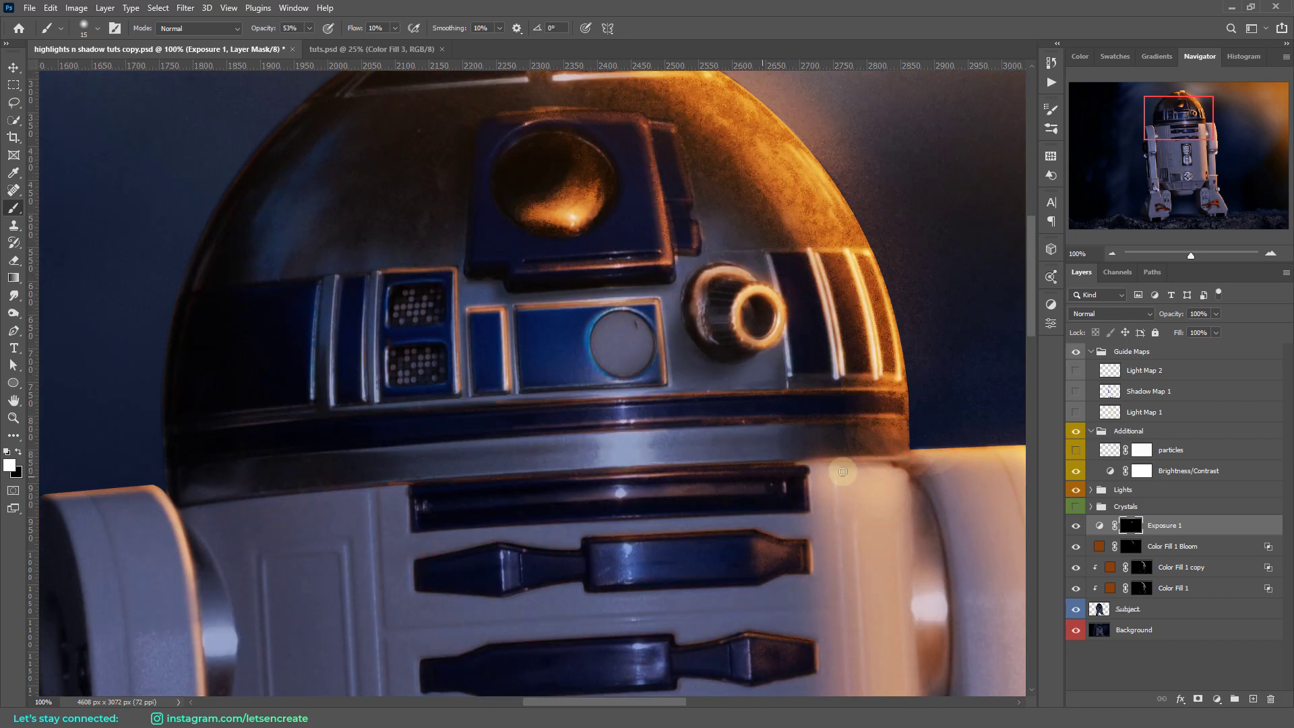
click(385, 484)
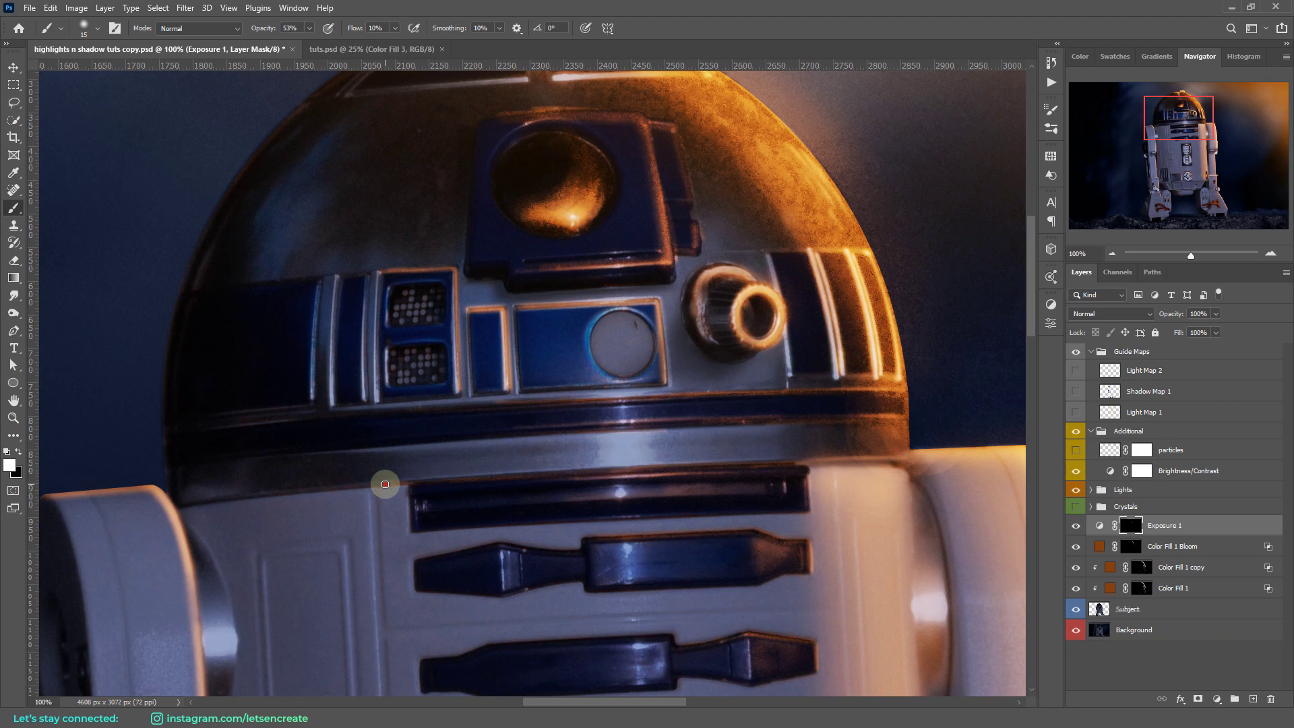
scroll(876, 438, down, 5)
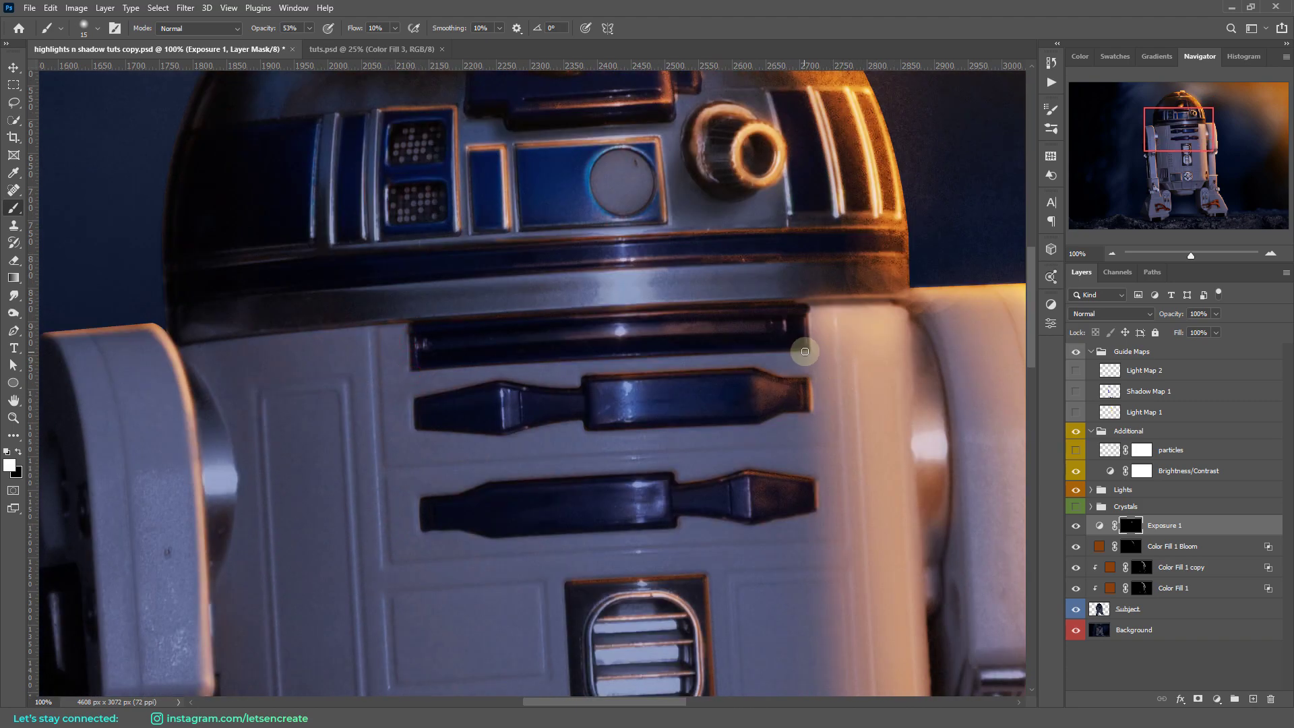
Step: Paint shadow between the body and the right shoulder, down along the shoulder's inner edge, with a 20 px brush
scroll(606, 364, right, 7)
mouse_move(441, 311)
mouse_down()
mouse_move(432, 298)
mouse_move(468, 389)
mouse_move(483, 653)
mouse_up()
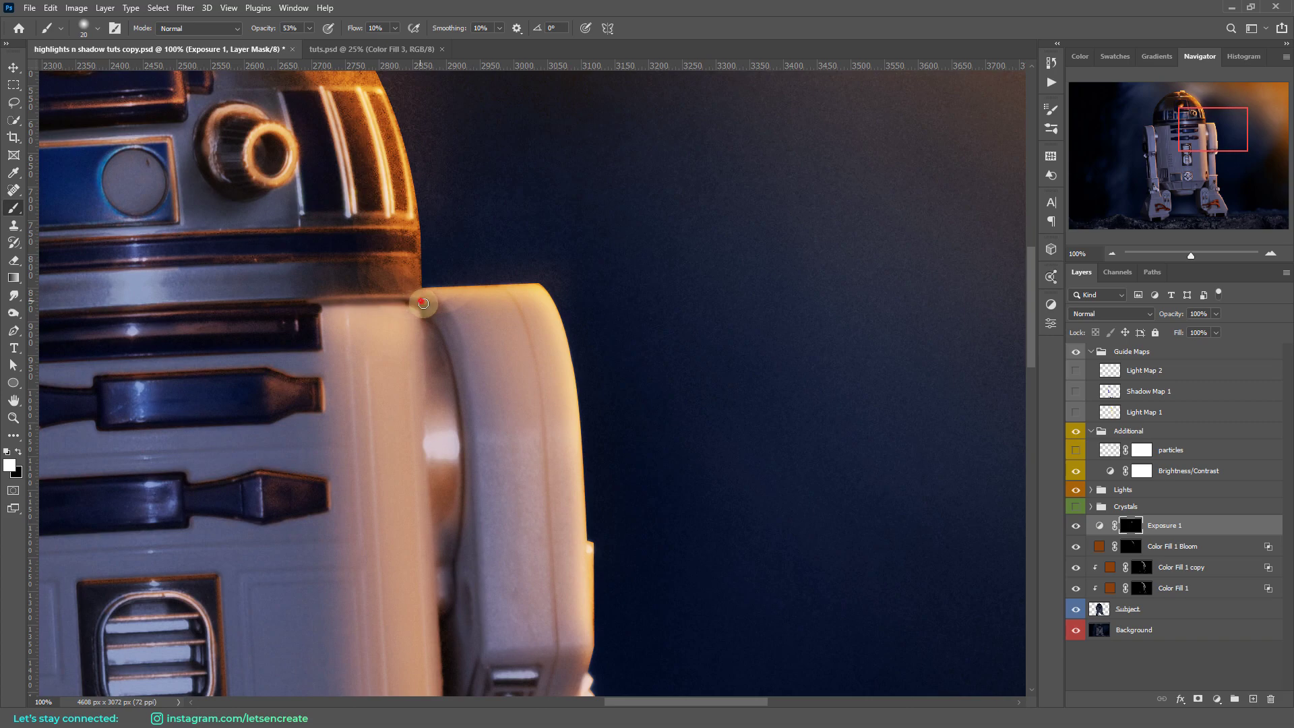
drag(447, 326, 458, 361)
mouse_move(430, 300)
mouse_down()
mouse_move(459, 372)
mouse_move(428, 305)
mouse_move(467, 401)
mouse_up()
mouse_move(430, 301)
mouse_down()
mouse_move(457, 363)
mouse_move(473, 525)
mouse_up()
key(bracketright)
key(])
key(])
key(])
scroll(465, 472, down, 3)
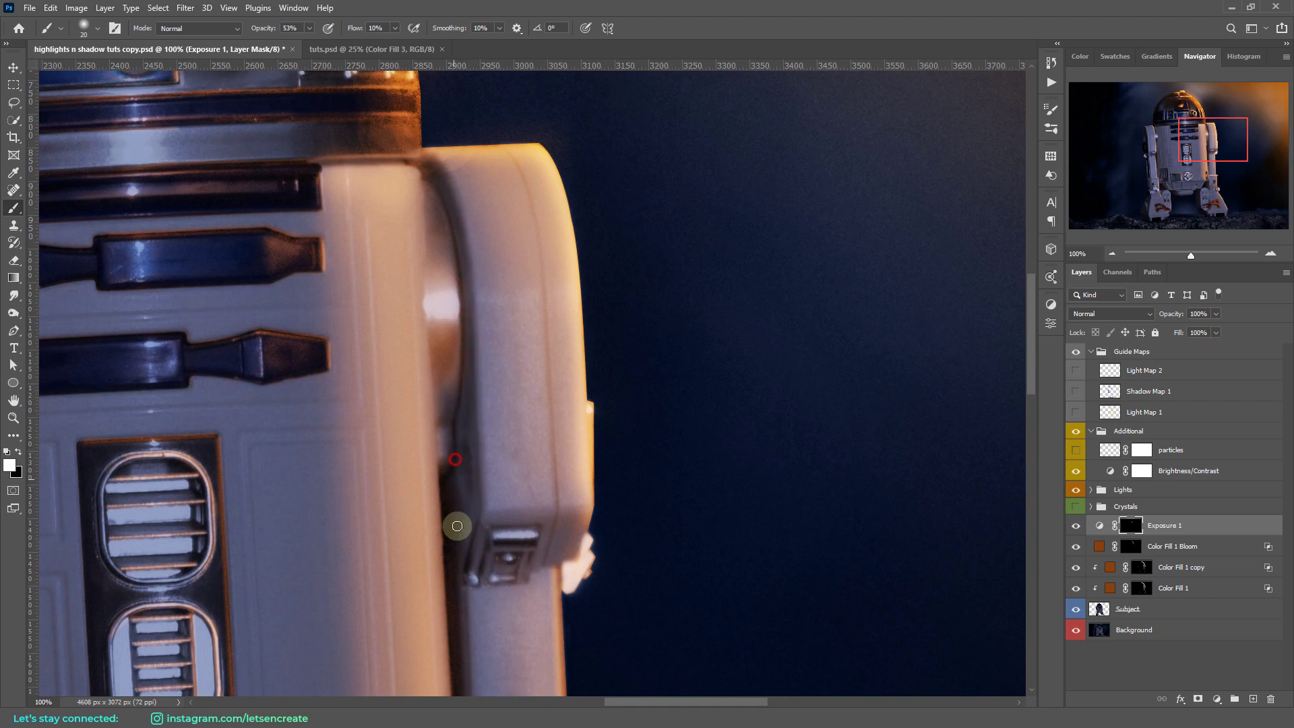
drag(427, 196, 446, 298)
Step: Extend the shadow down the gap between the body and the right leg with a 30 to 35 px brush, raising its opacity to 69%
key(bracketleft)
scroll(475, 271, down, 5)
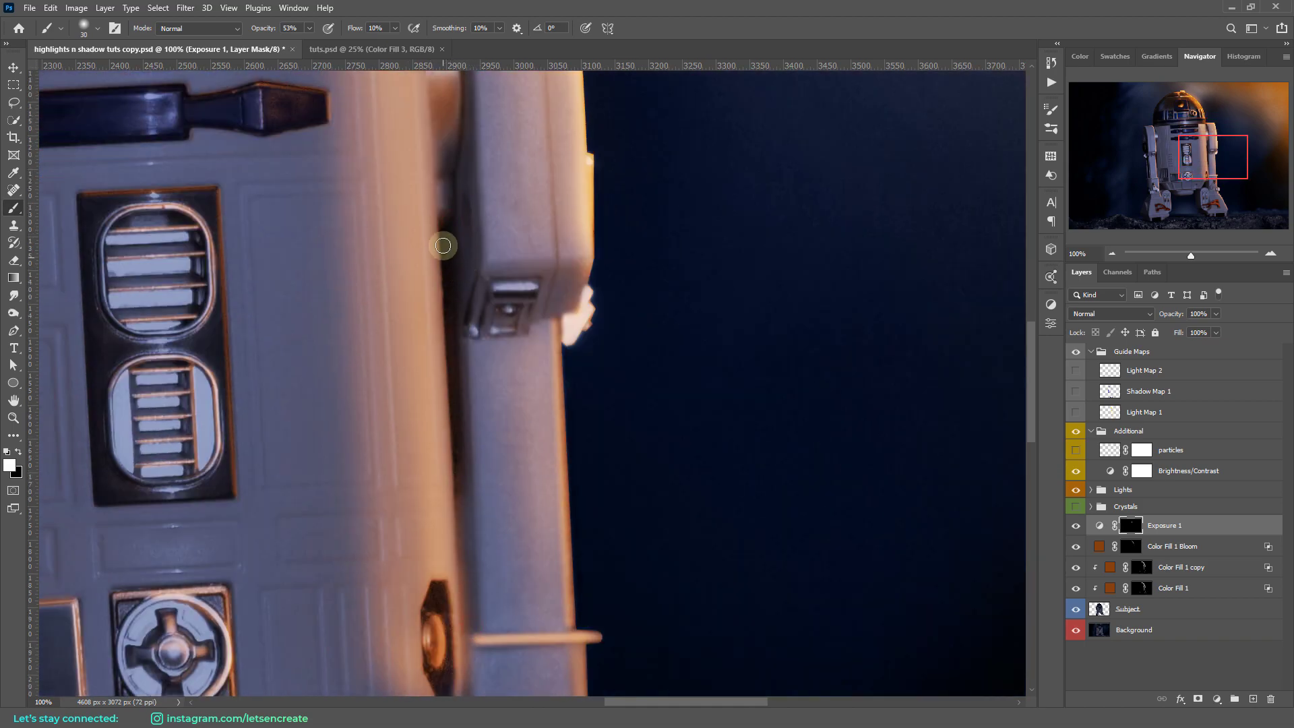
drag(471, 513, 473, 628)
scroll(474, 628, down, 6)
key(bracketright)
key(6)
key(9)
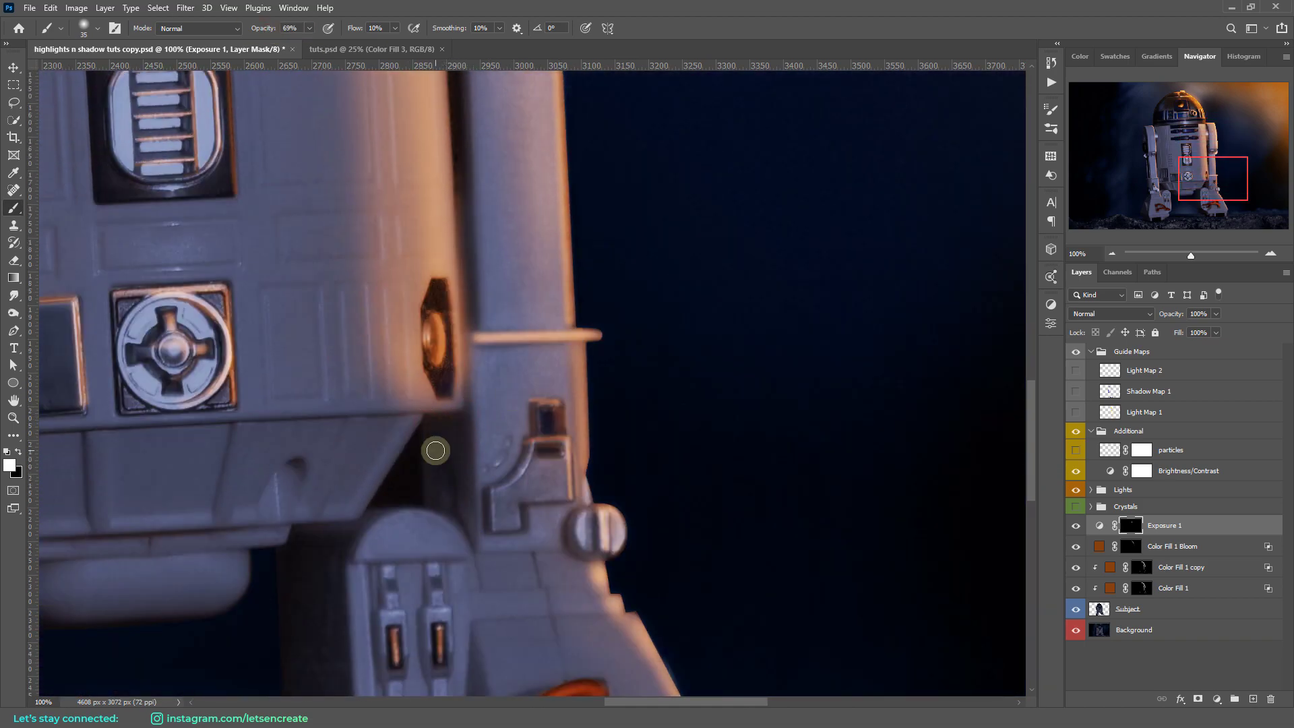
scroll(456, 477, up, 5)
key(bracketleft)
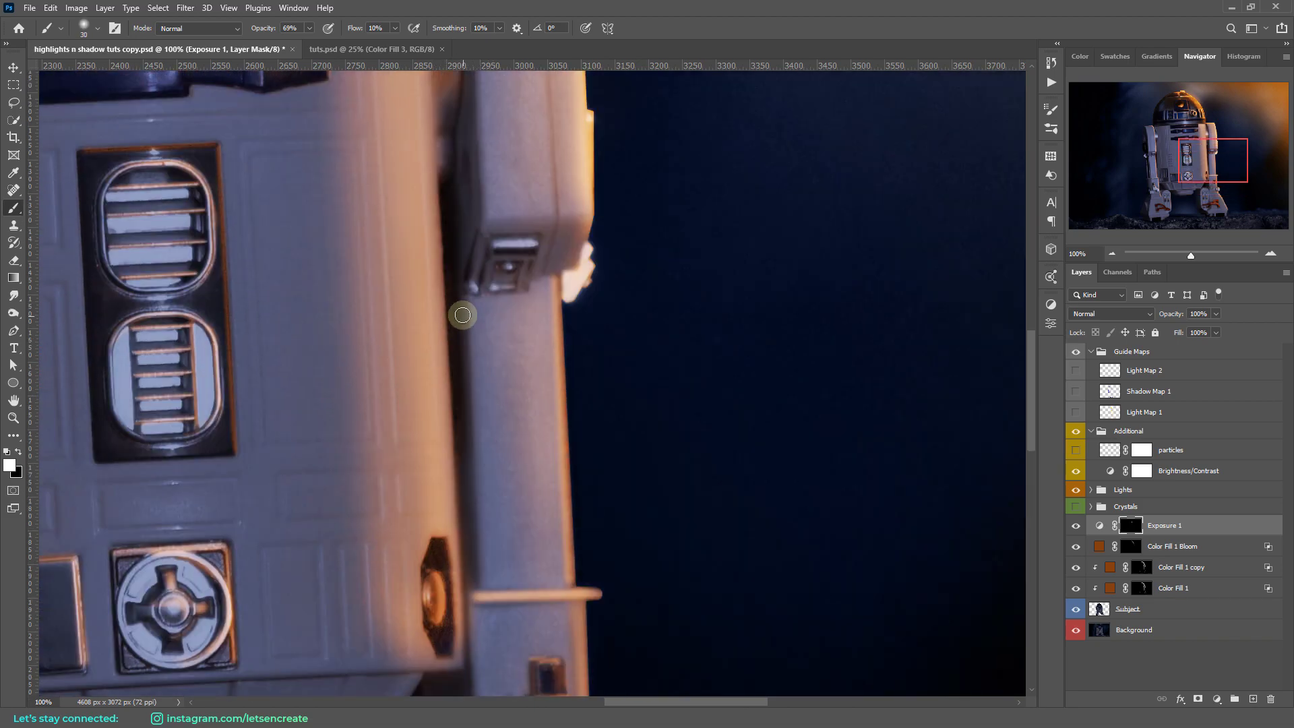
Step: Darken the inner side and underside of the right foot on the Exposure 1 mask, enlarging the brush to 80 px
key(ctrl+minus)
scroll(803, 528, down, 5)
key(bracketright)
key(bracketright)
key(bracketright)
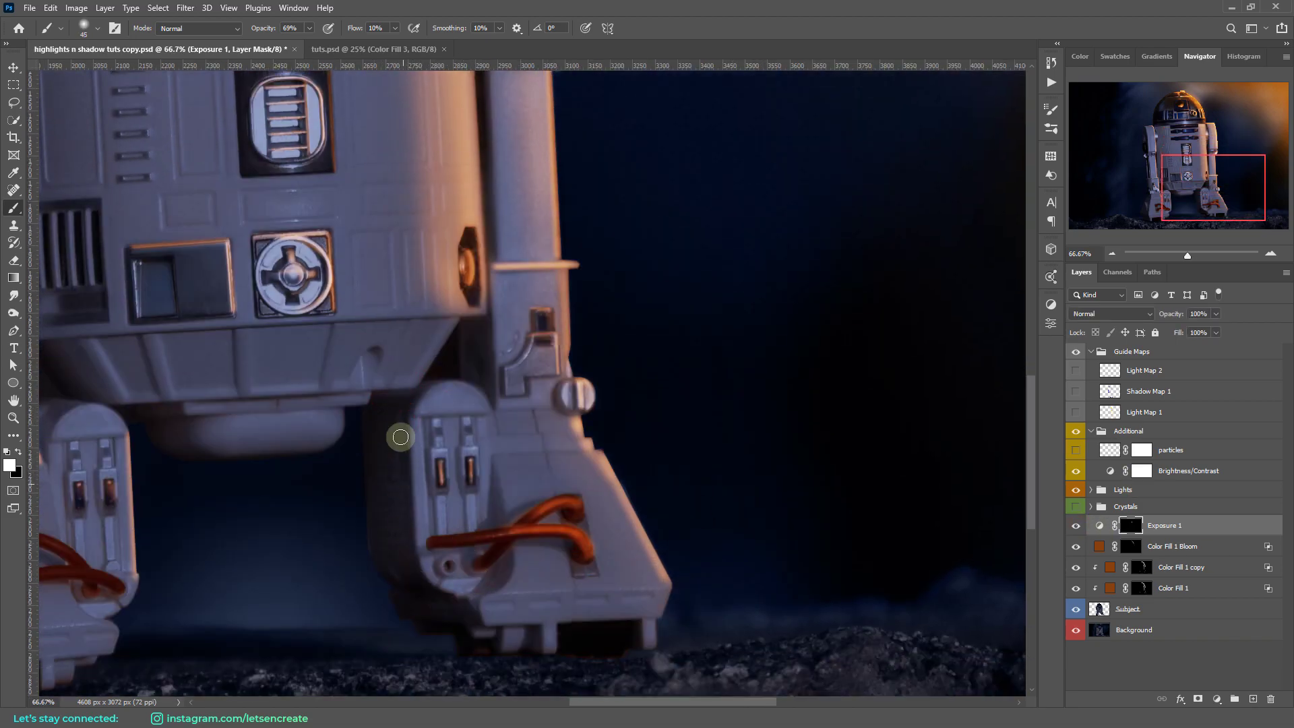
key(bracketright)
key(bracketright)
key(bracketright)
key(bracketright)
key(bracketright)
key(bracketright)
key(bracketright)
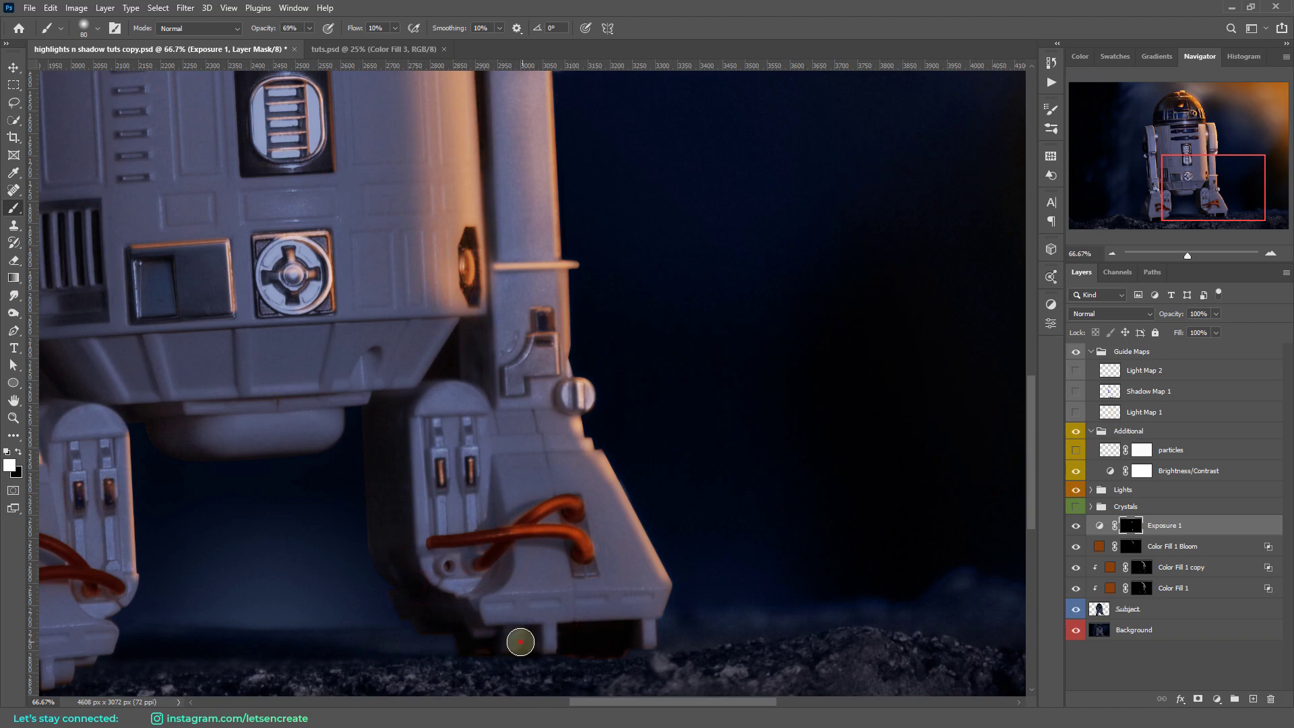
Step: Paint shadow across the sloped underside of the robot's body with a 90 px brush
scroll(406, 390, up, 1)
drag(574, 701, 510, 701)
key(bracketright)
drag(413, 407, 564, 437)
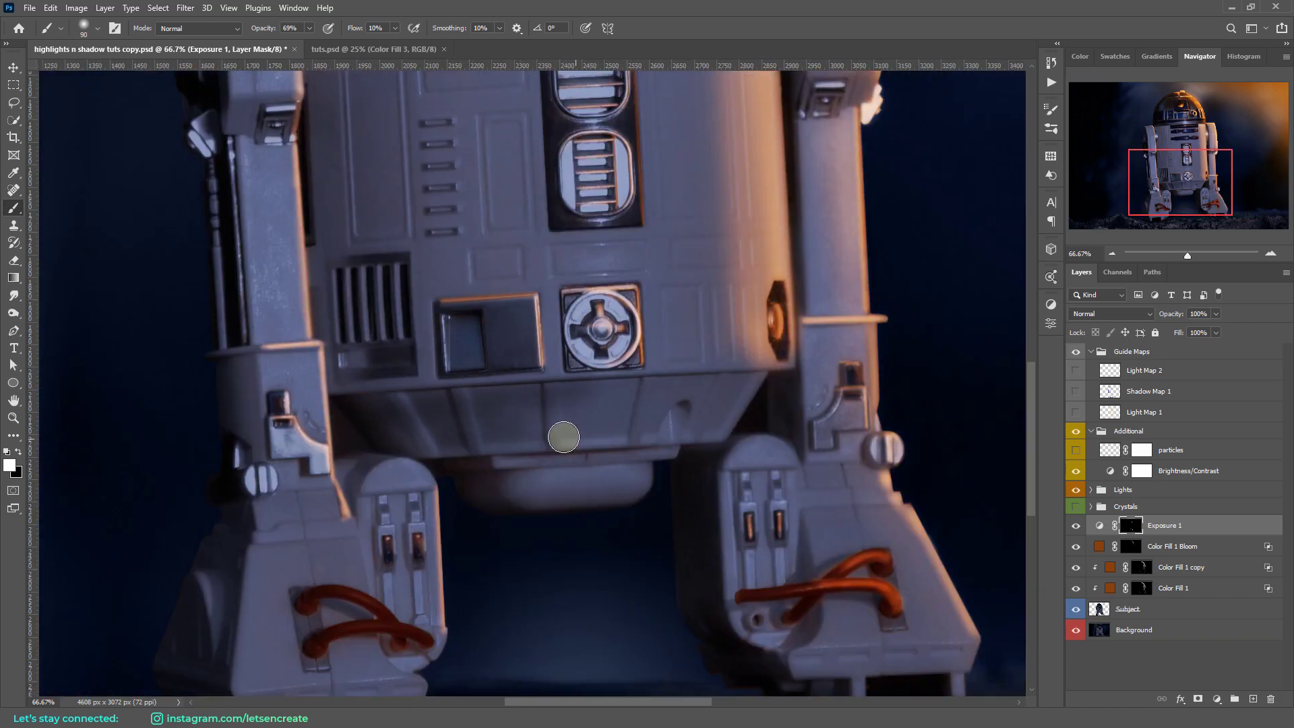
Step: Shade the left side of the robot's body broadly on the Exposure 1 mask with a 300 px brush
scroll(465, 454, up, 1)
key(ctrl+minus)
key(bracketright)
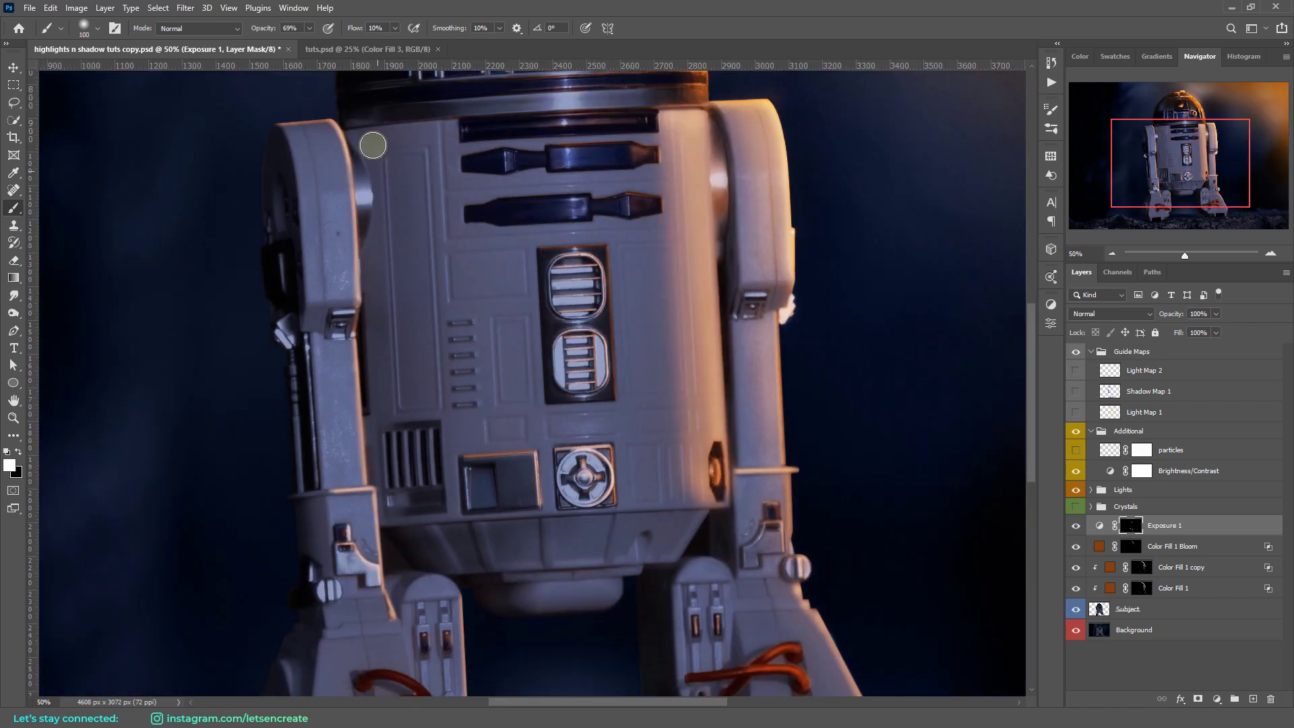
key(bracketright)
key(bracketright)
key(bracketright)
key(bracketright)
key(bracketright)
key(bracketright)
scroll(445, 370, up, 5)
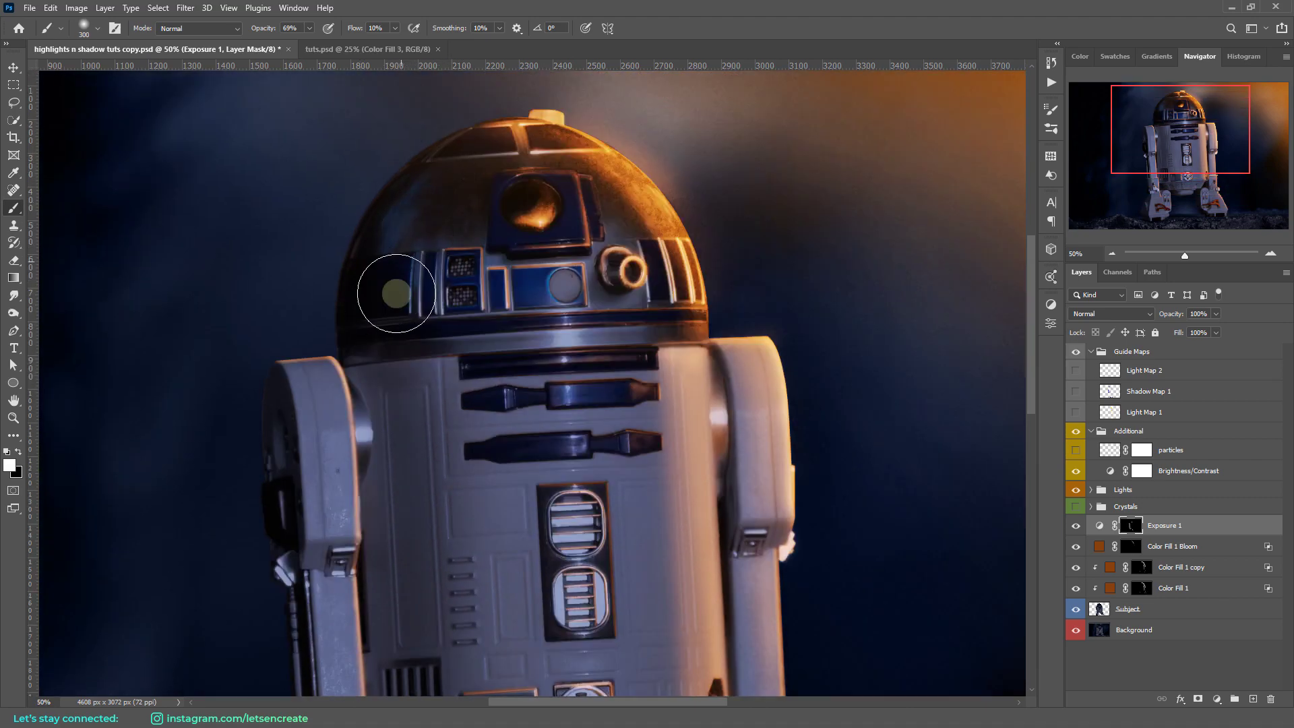
scroll(404, 317, down, 5)
scroll(404, 371, down, 5)
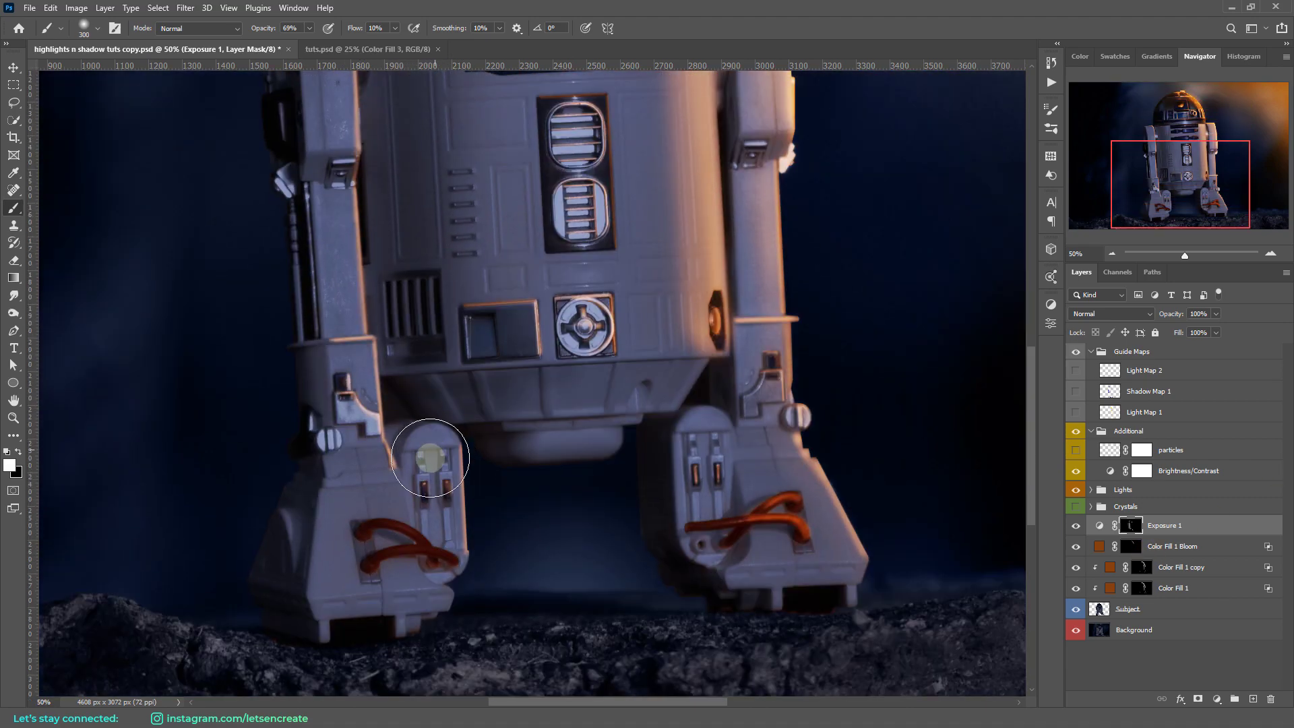
scroll(496, 441, up, 5)
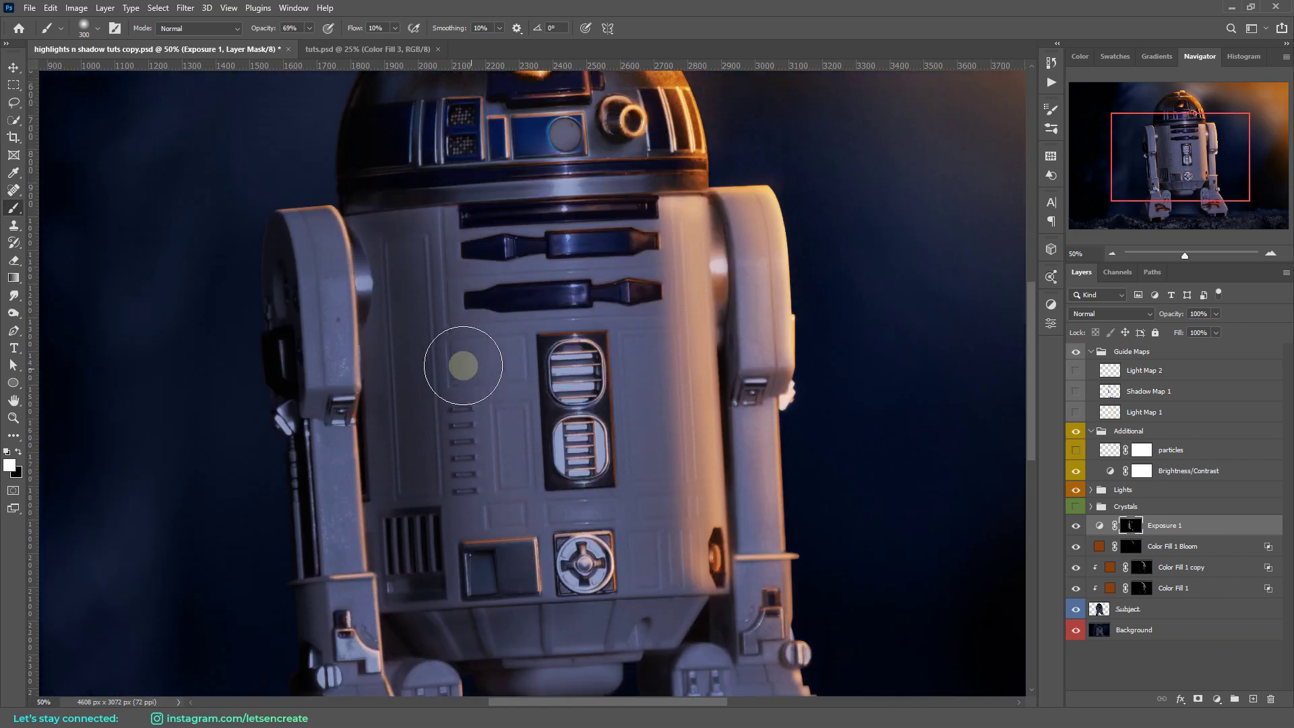
Step: Paint a faint orange highlight on the left shoulder joint on the Color Fill 1 copy mask, reducing the brush to 70 px
click(1141, 567)
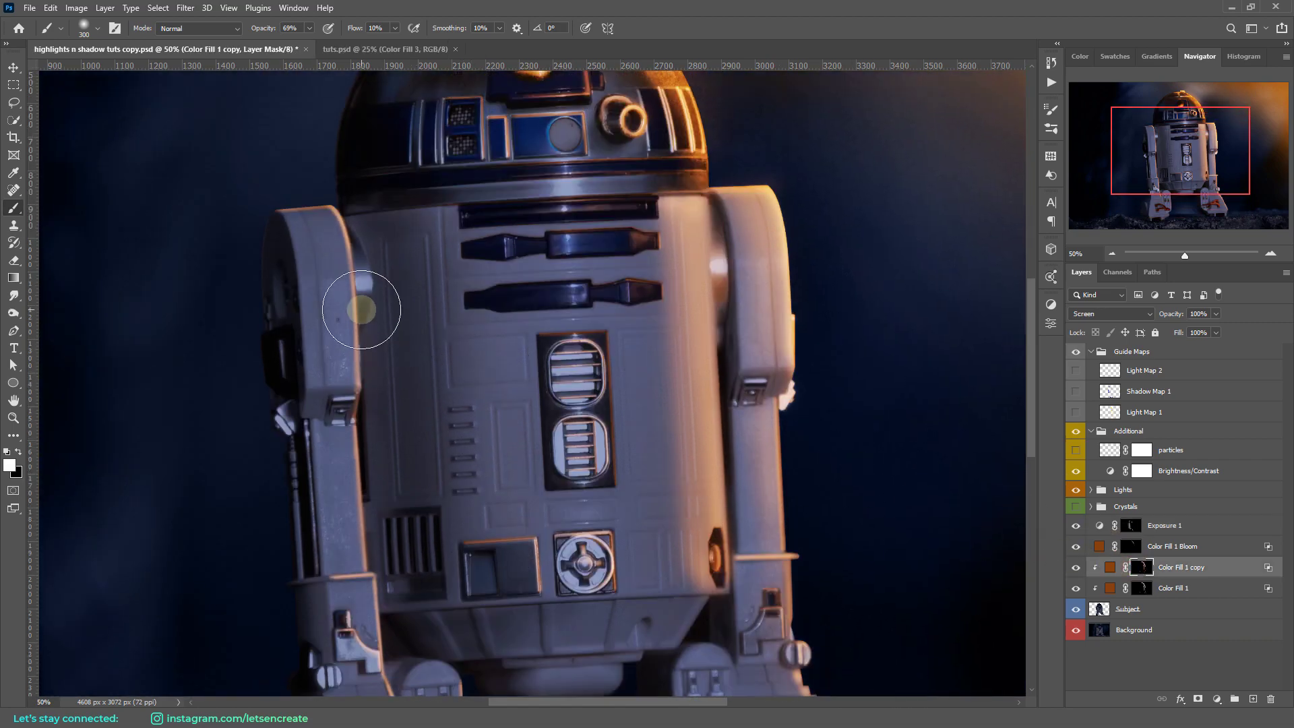
drag(361, 310, 366, 273)
key(bracketleft)
key(bracketleft)
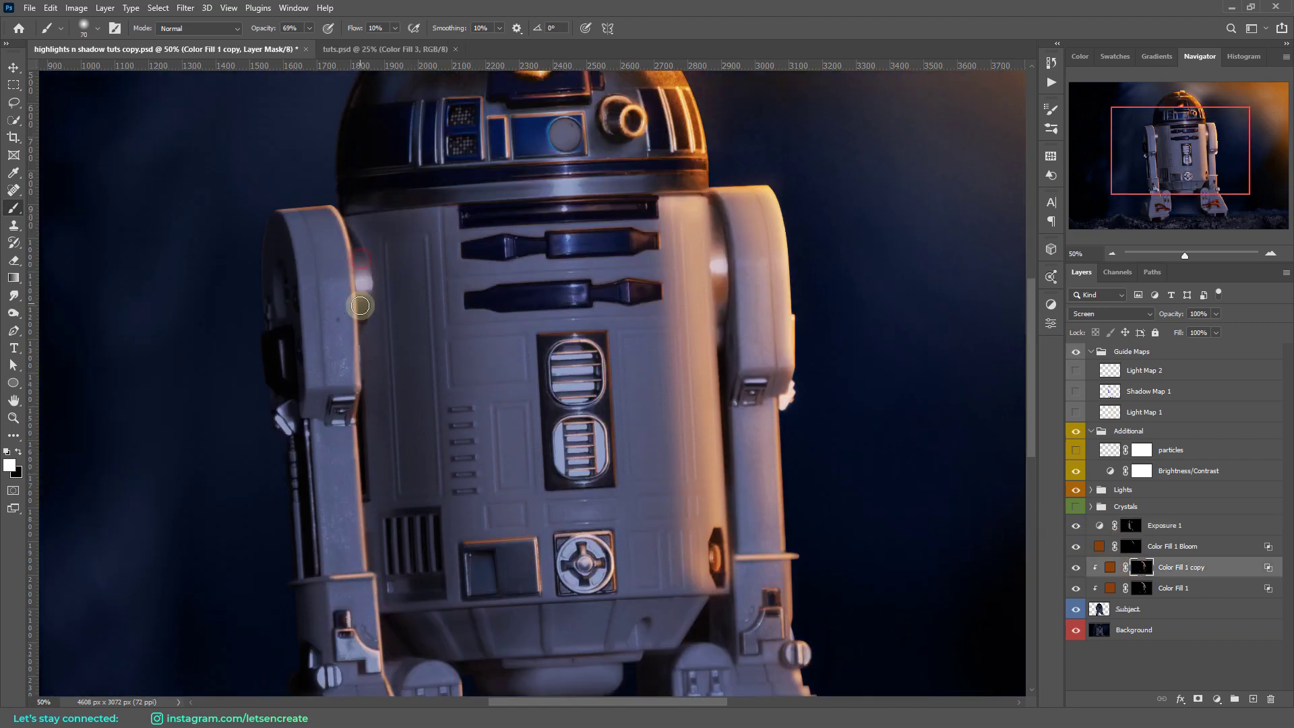
Step: Compare the robot with and without the Exposure 1 shadows
key(ctrl+minus)
click(1078, 526)
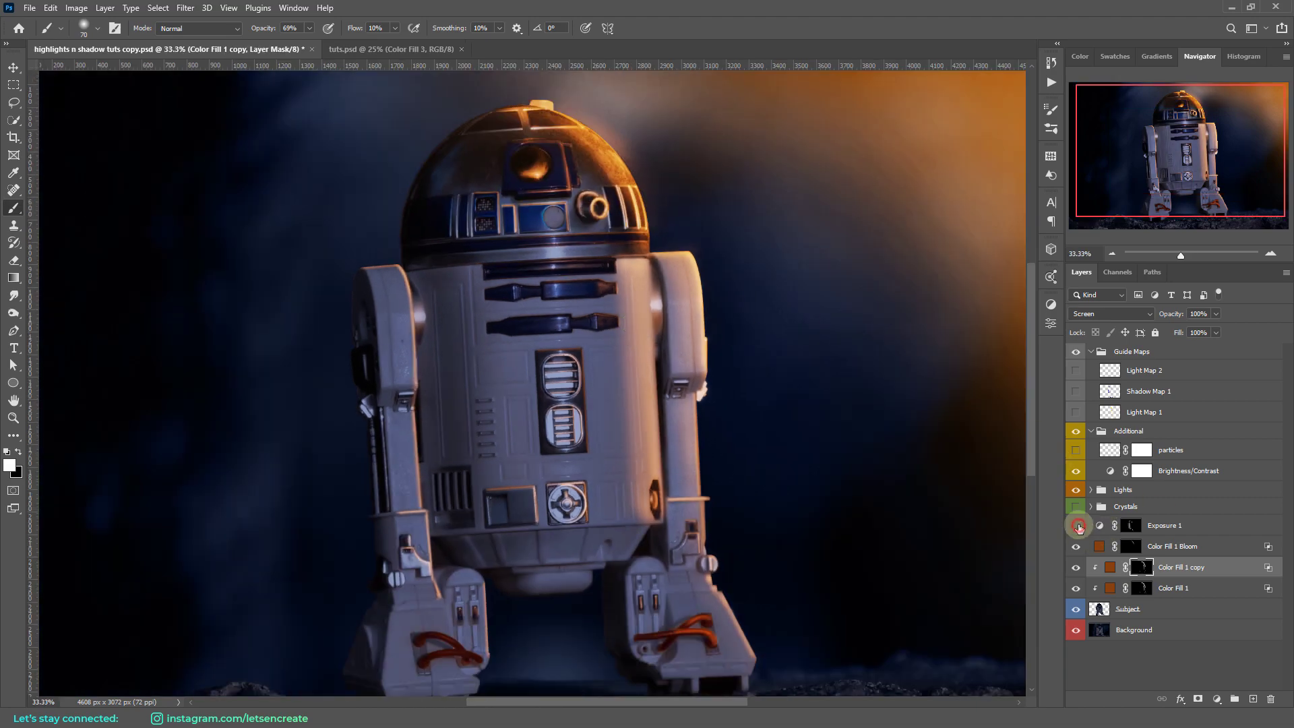
click(1077, 526)
click(1078, 526)
click(1078, 526)
click(1075, 526)
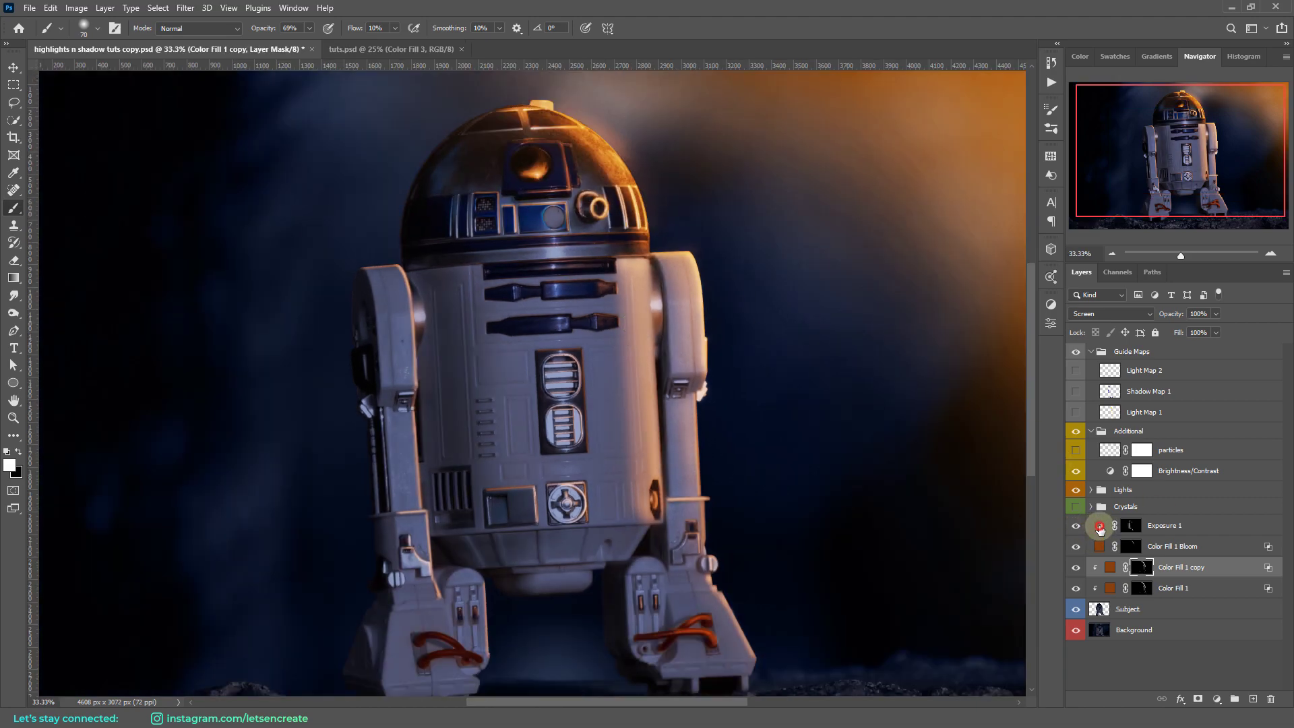
Step: Fine-tune the settings of the Exposure 1 adjustment slightly
double_click(1100, 526)
mouse_move(866, 376)
mouse_down()
mouse_move(840, 373)
mouse_move(883, 375)
mouse_move(845, 379)
mouse_move(861, 382)
mouse_up()
click(1011, 299)
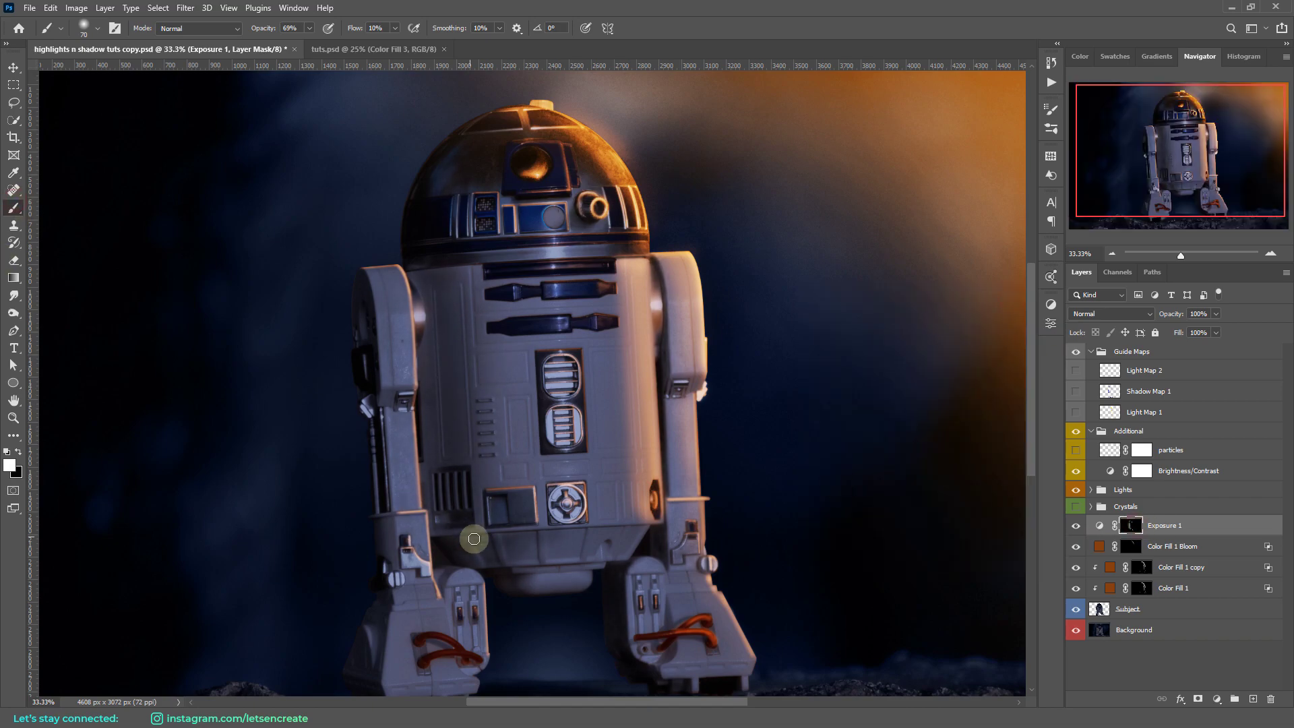
Step: Add soft shadow to the upper left of the body and its underside on the Exposure 1 mask with a 300 px brush at 31% opacity
key(3)
key(1)
key(bracketright)
key(bracketright)
key(bracketright)
key(bracketright)
key(bracketright)
key(bracketright)
key(bracketright)
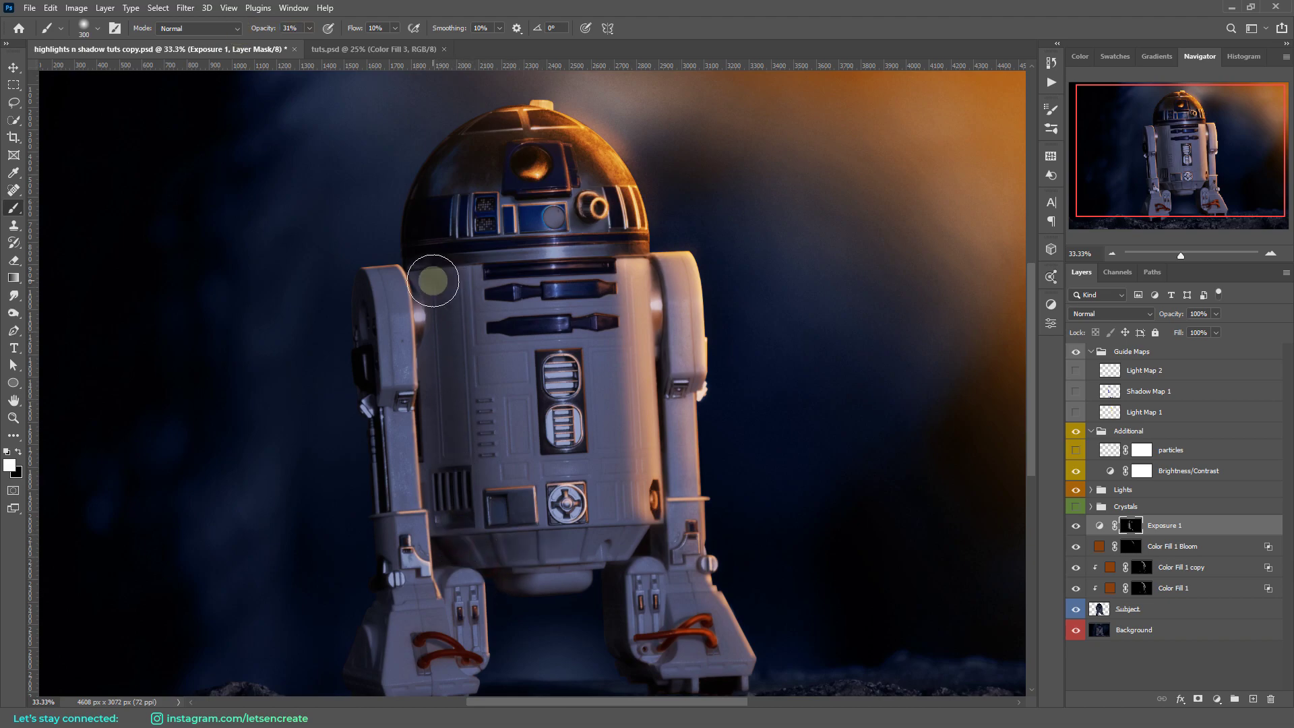
key(bracketright)
key(bracketright)
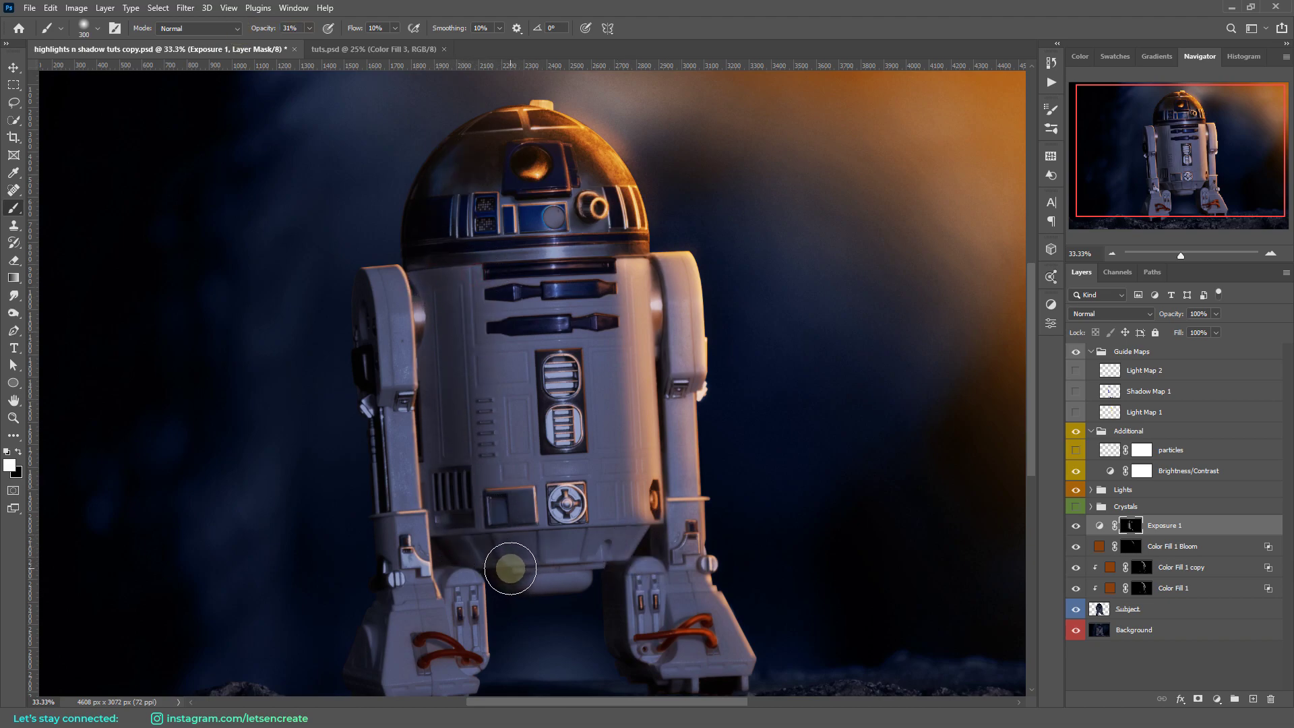
Step: Compare the whole image with and without the Exposure 1 layer and the three orange fill layers
key(ctrl+0)
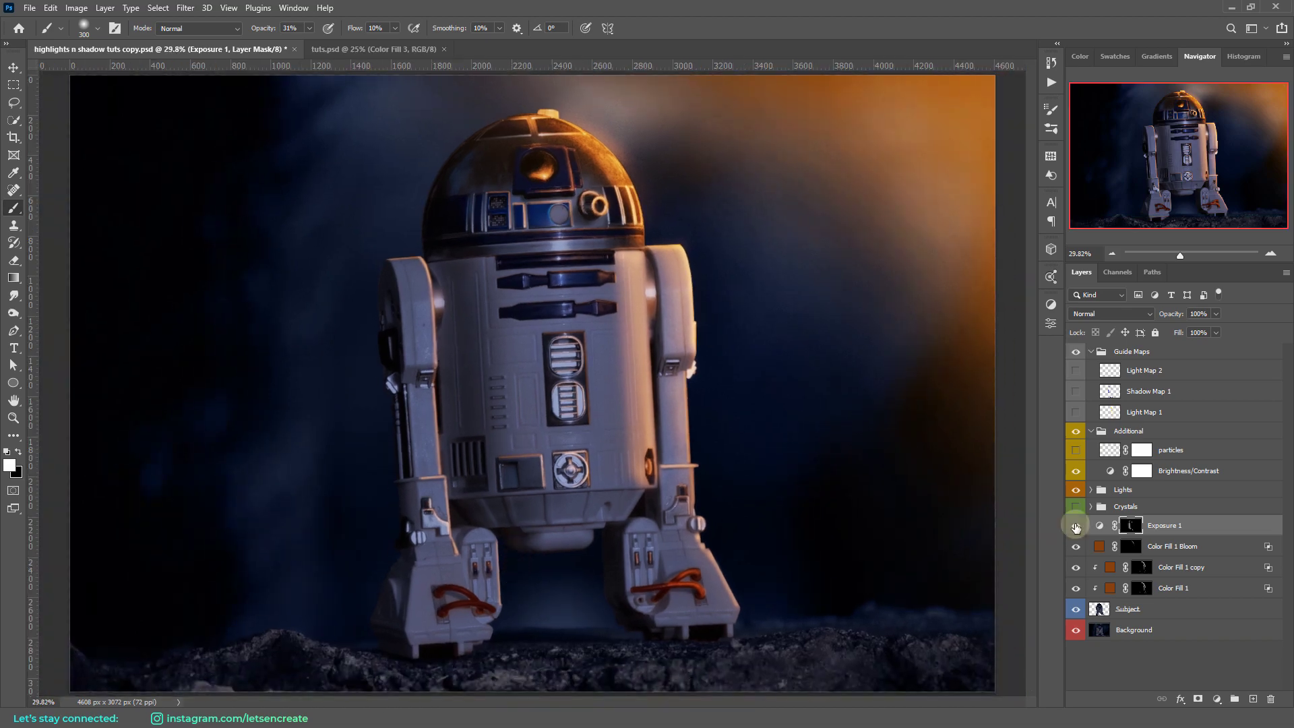
drag(1076, 526, 1082, 576)
click(1081, 587)
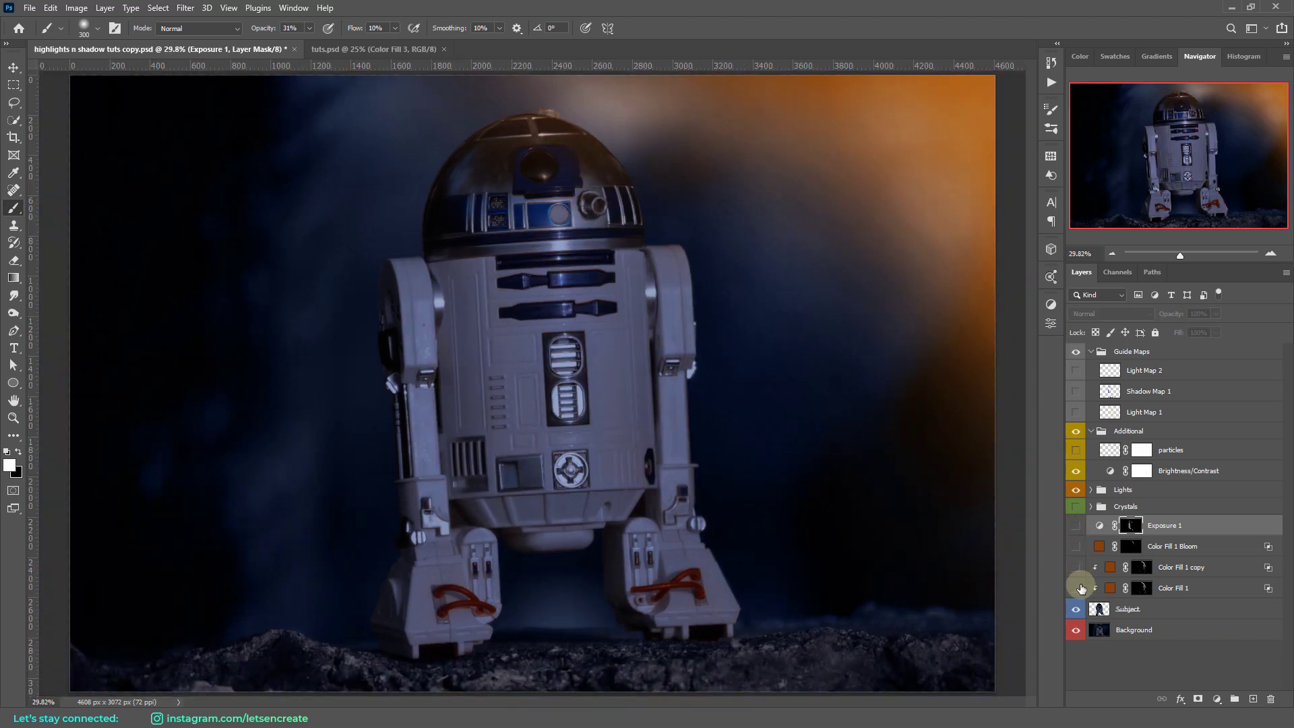
drag(1075, 525, 1077, 599)
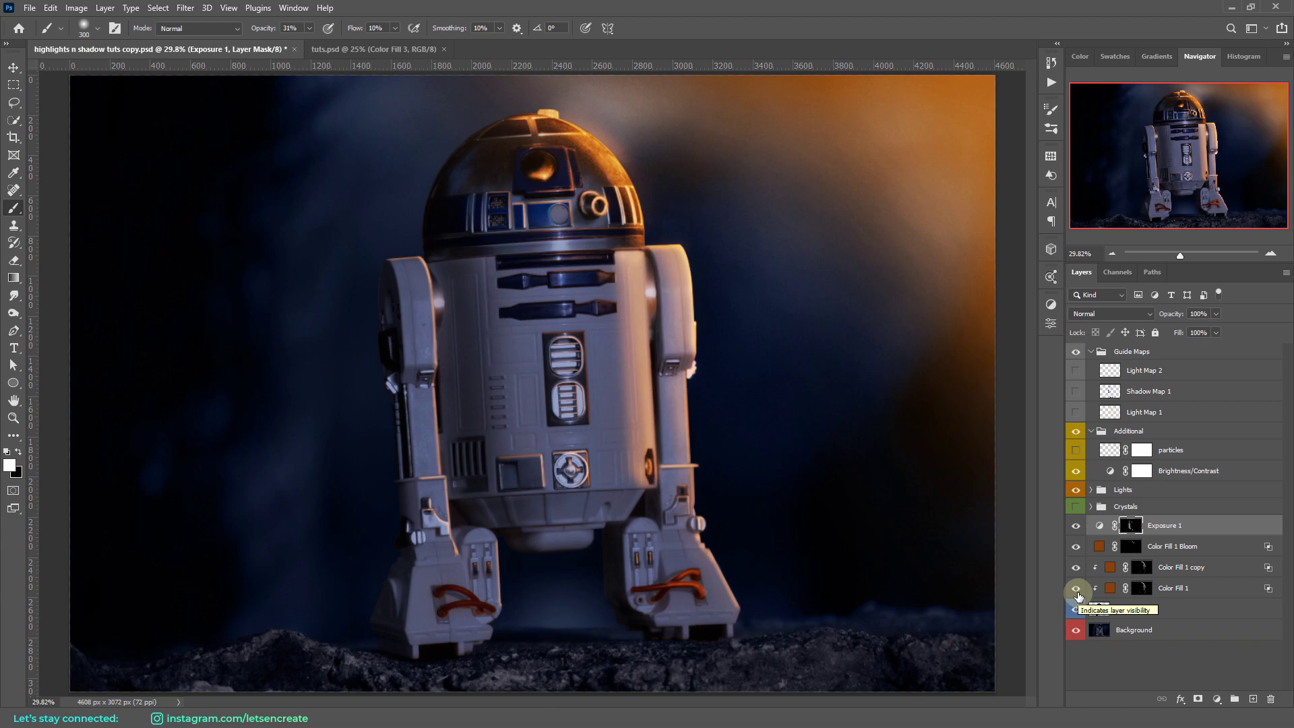
drag(1077, 590, 1075, 526)
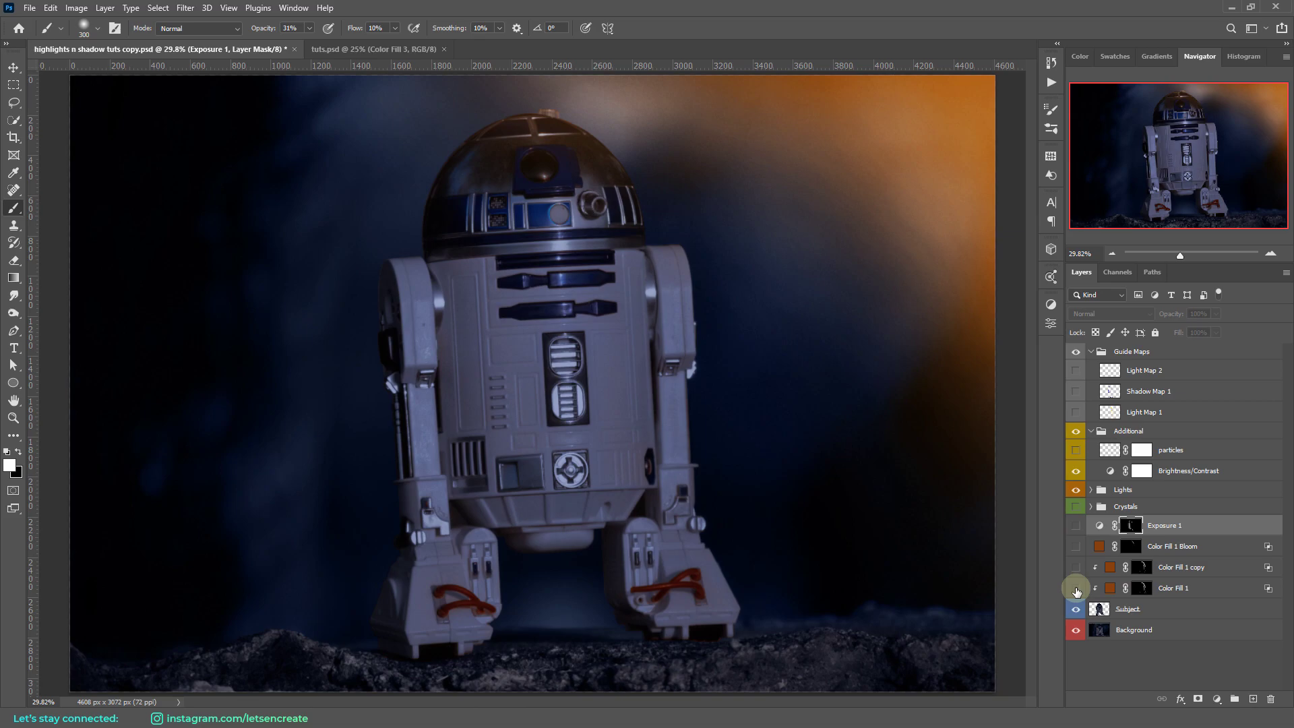
drag(1076, 590, 1076, 526)
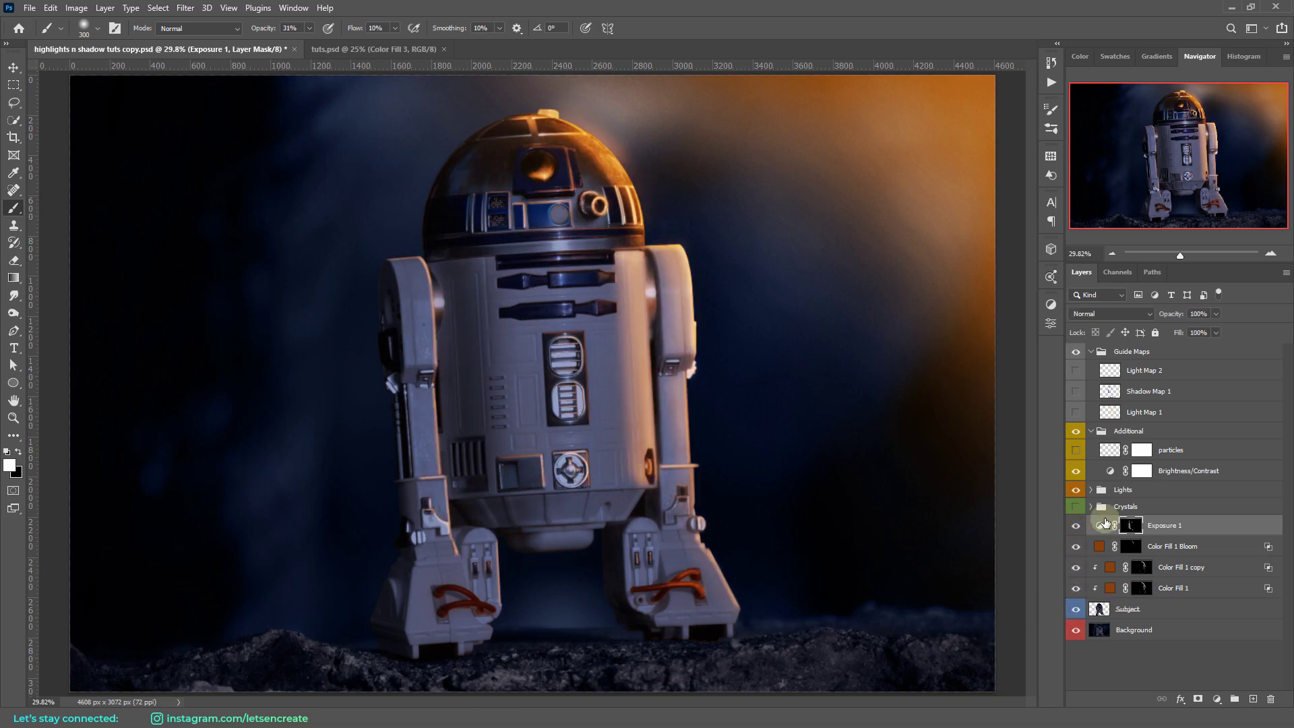
Step: Show the Crystals group and preview the Light Map 2 guide for the green light on the robot
click(1074, 508)
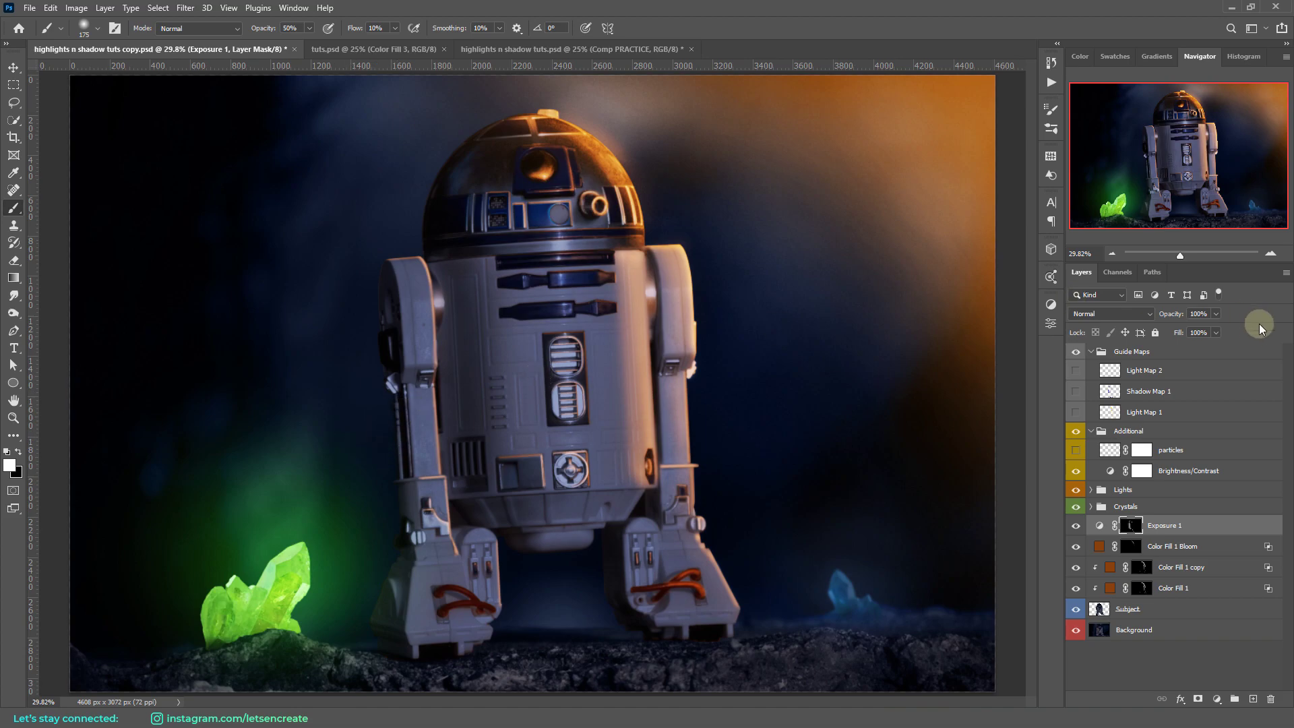
click(1076, 371)
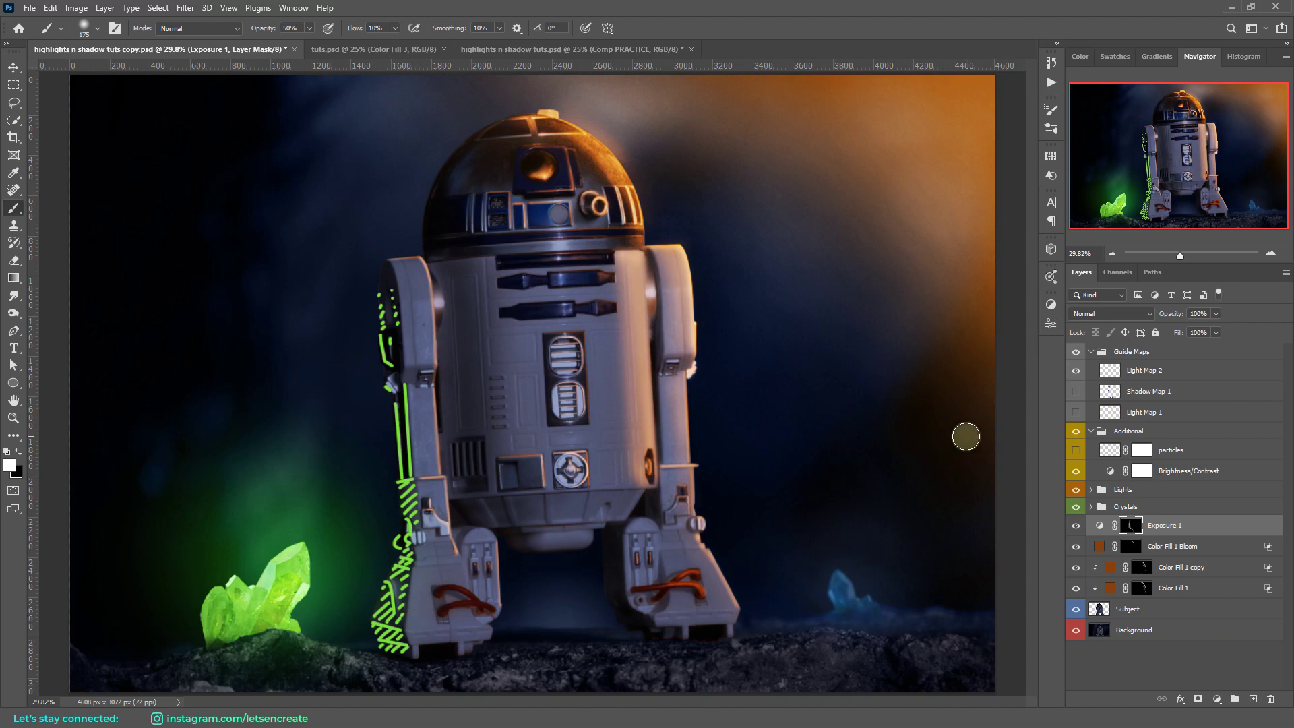
click(1074, 373)
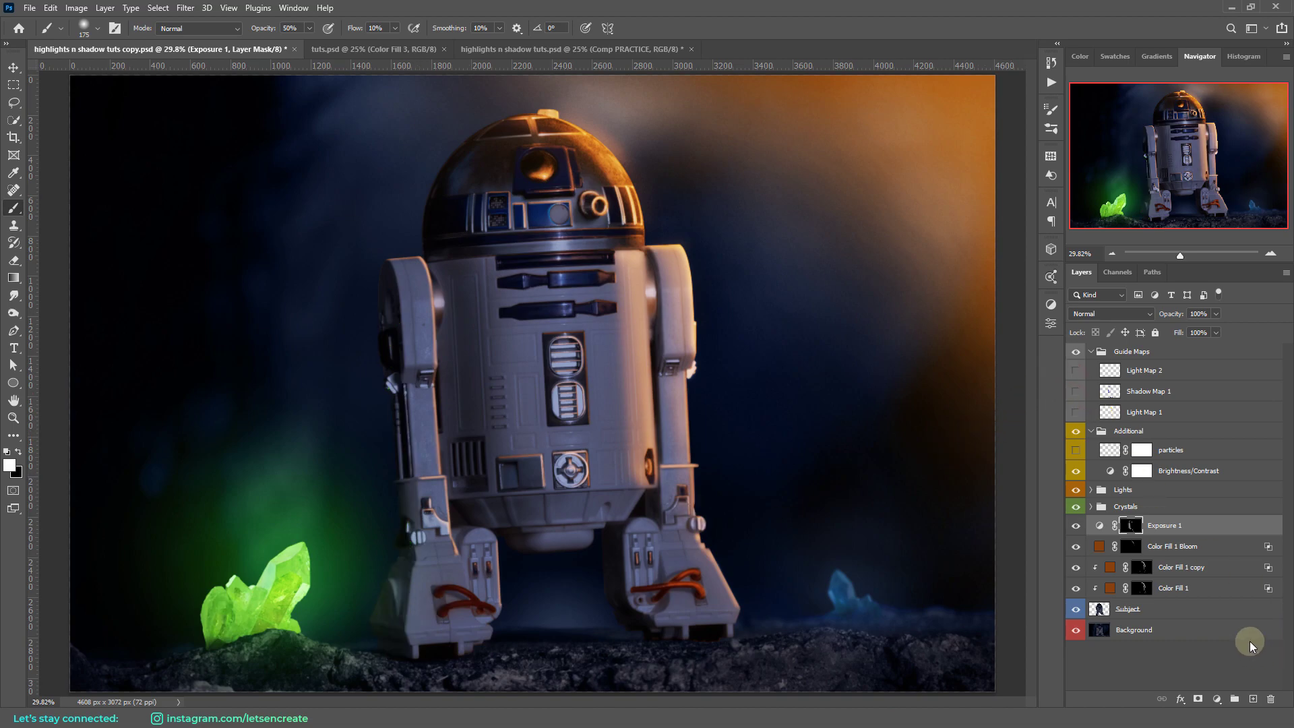
Step: Add a dark green Solid Color fill layer with hue 104° above Color Fill 1 copy
click(1230, 566)
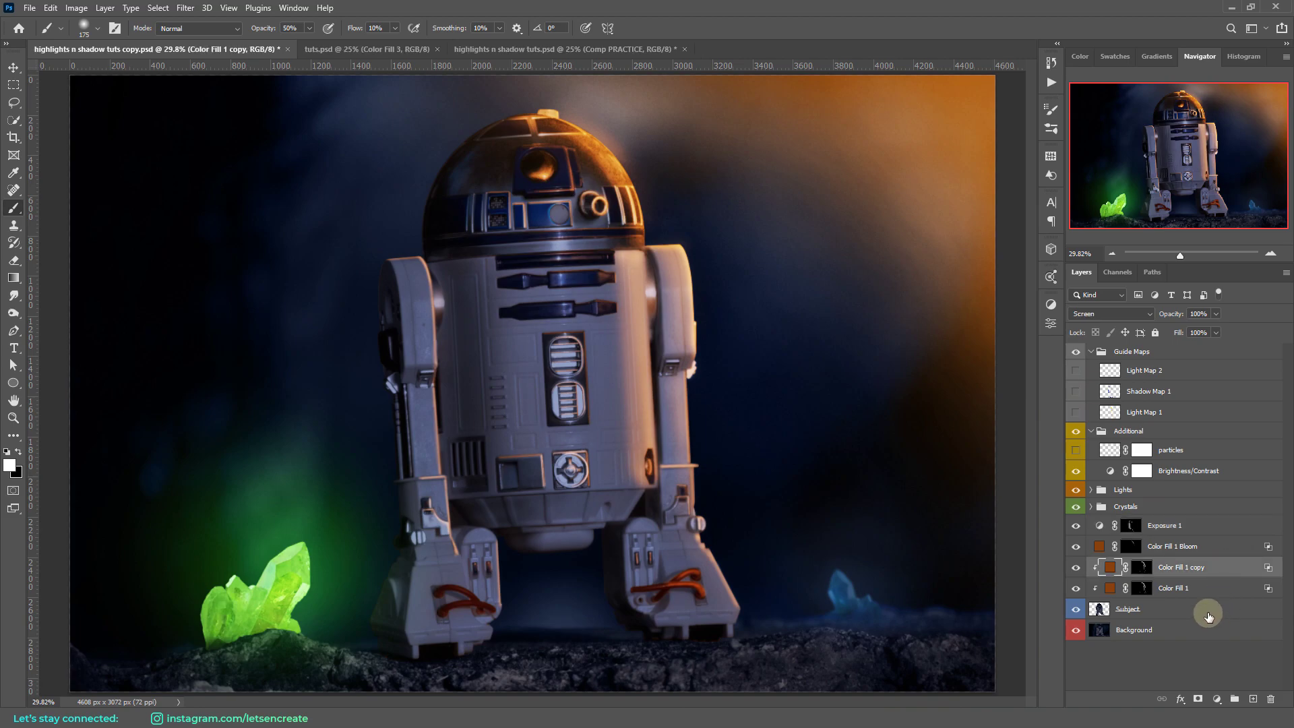
click(1217, 698)
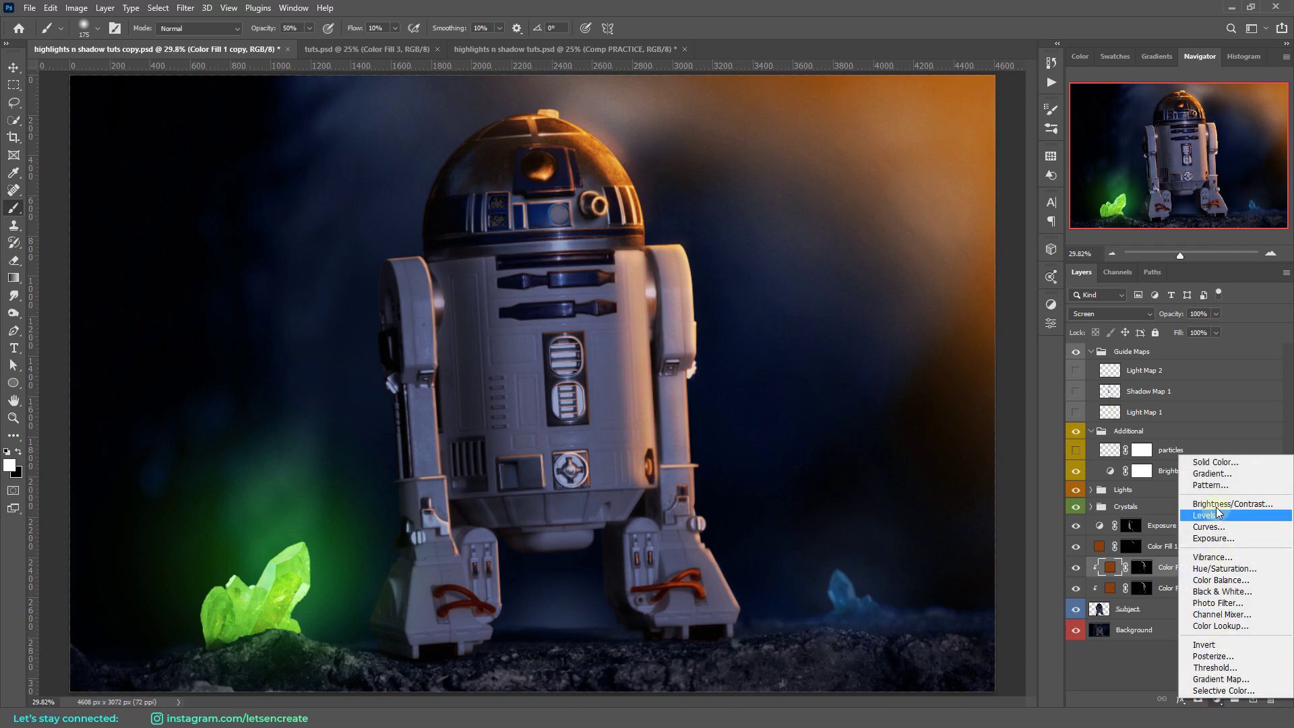
click(1214, 466)
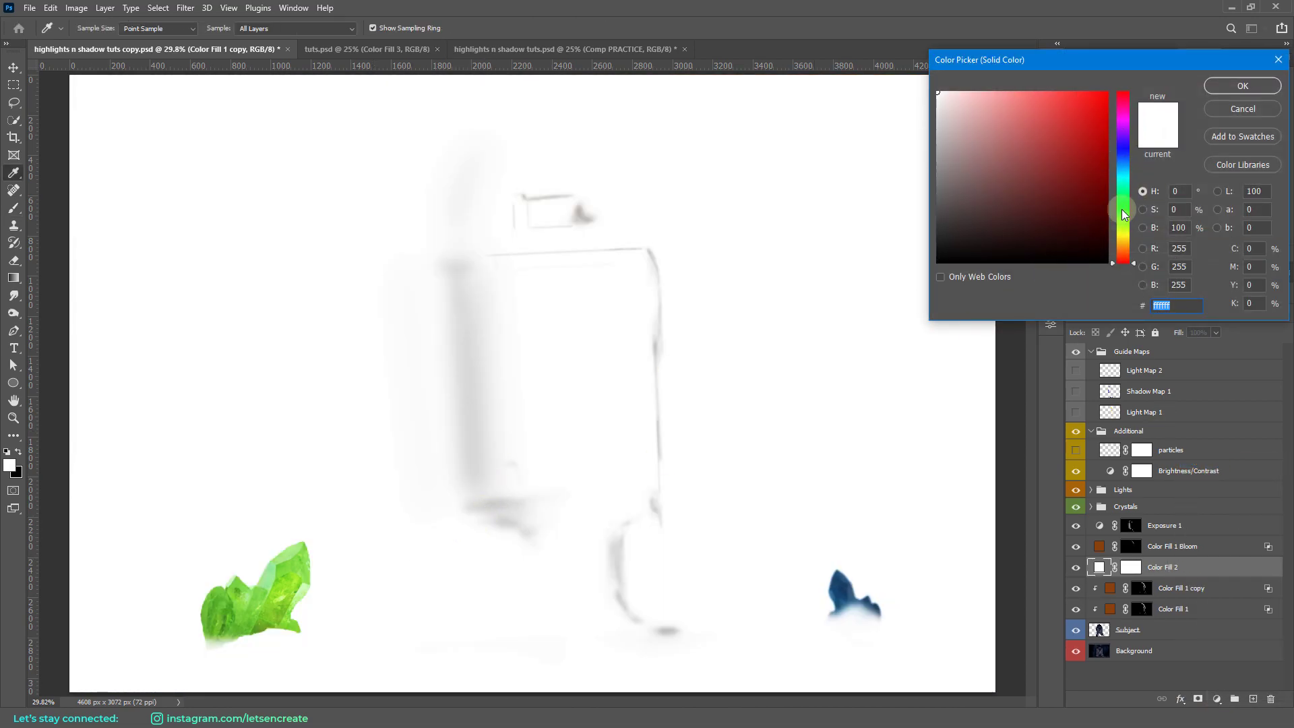
drag(1121, 209, 1122, 214)
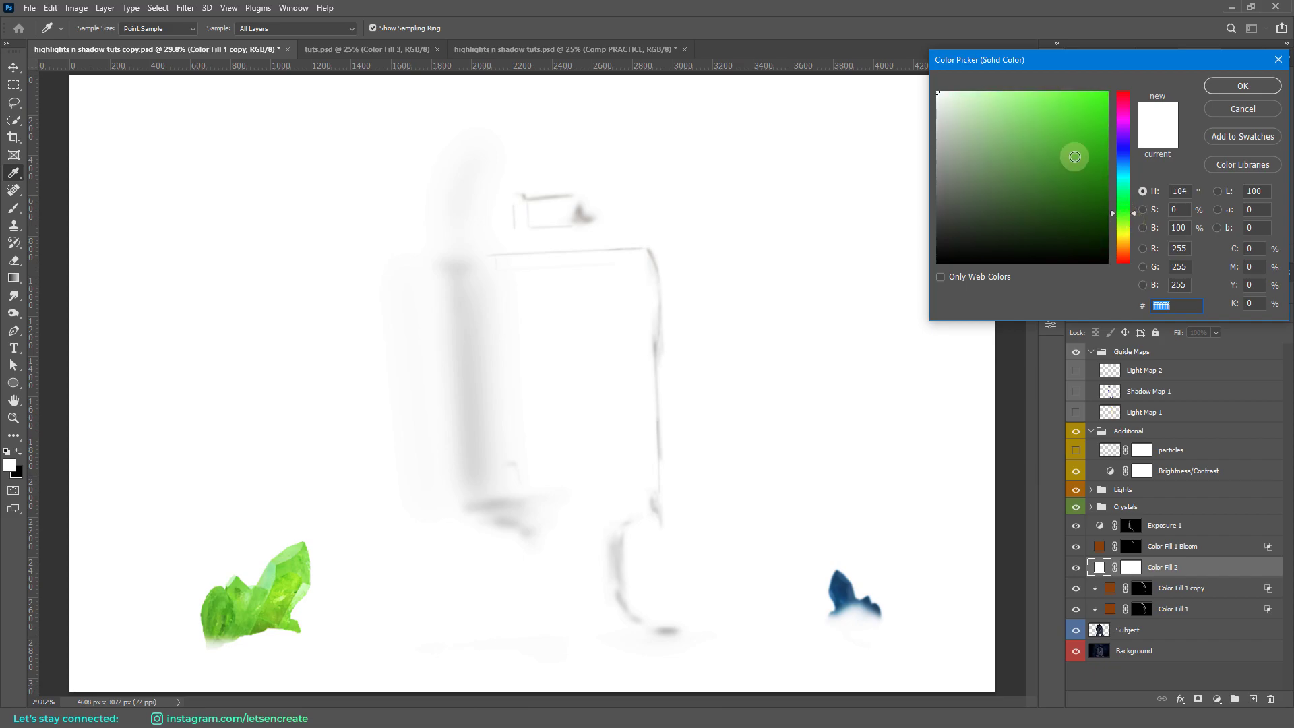
drag(1074, 156, 1090, 209)
click(1086, 202)
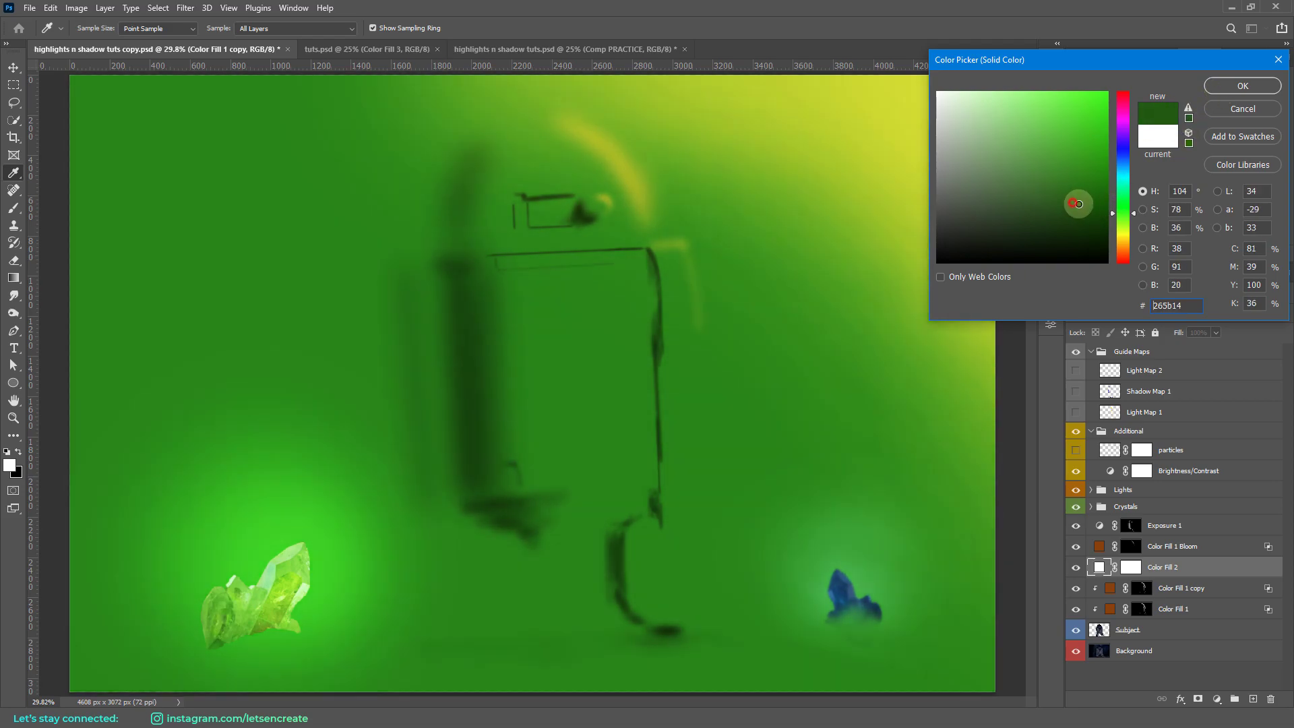
click(1242, 86)
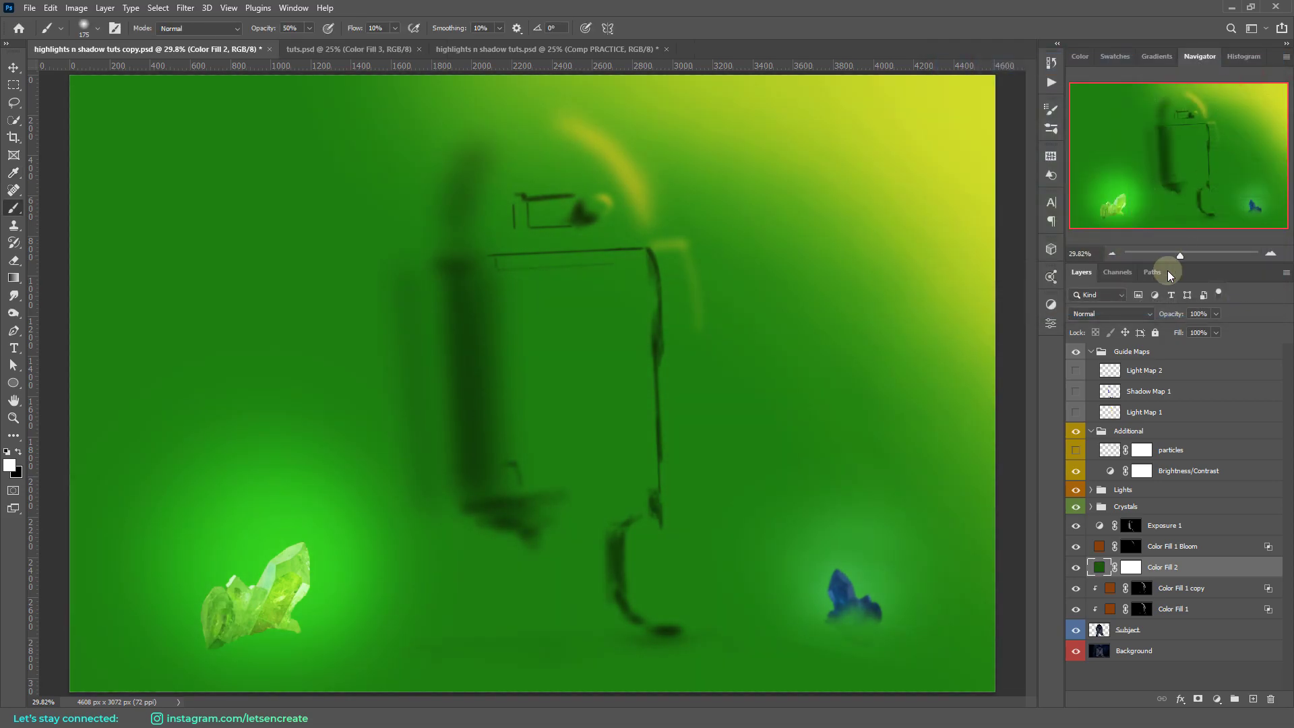
Step: Set Color Fill 2 to Linear Dodge (Add) and clip it to the Subject layer
click(1117, 313)
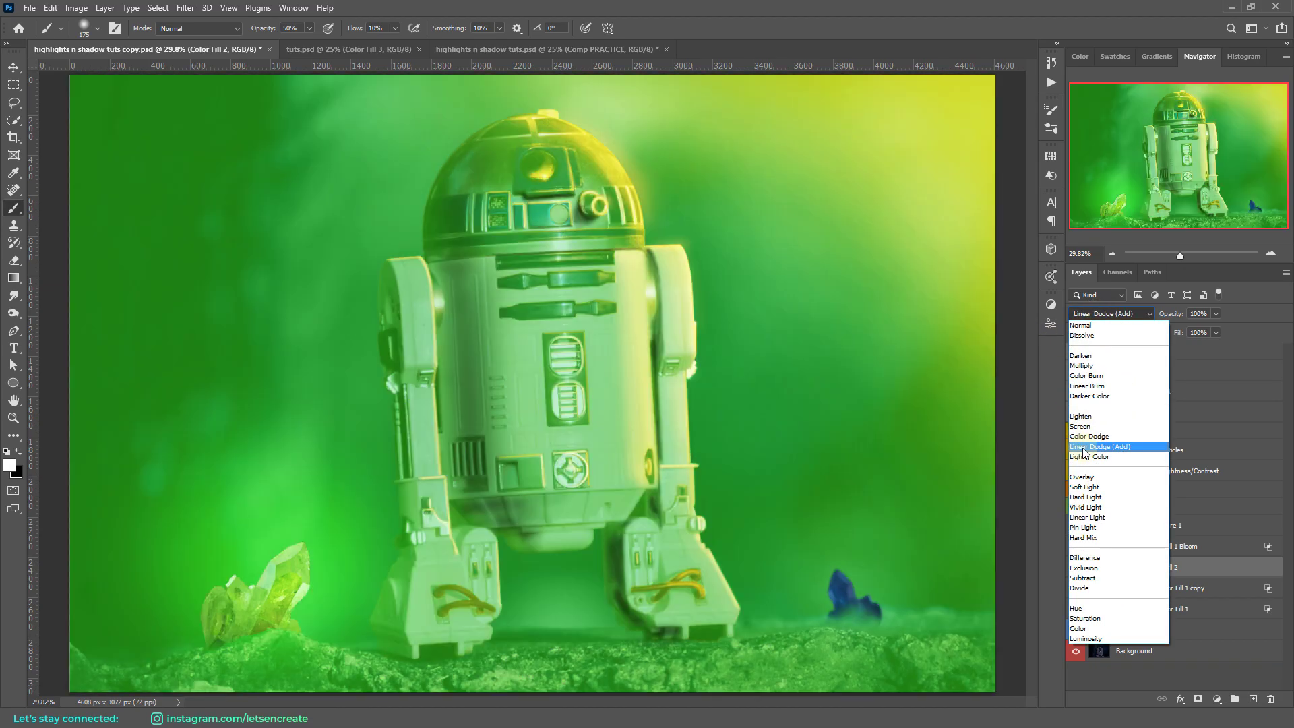
click(1082, 446)
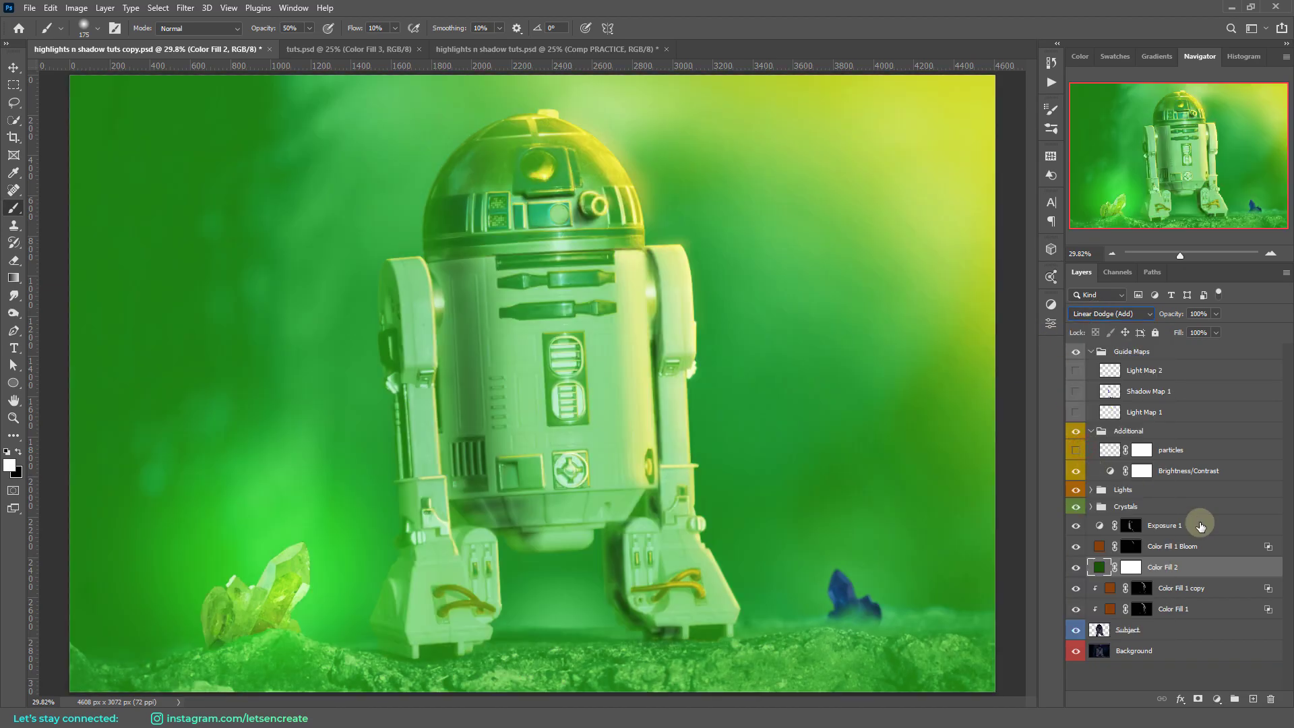
right_click(1223, 567)
click(1157, 251)
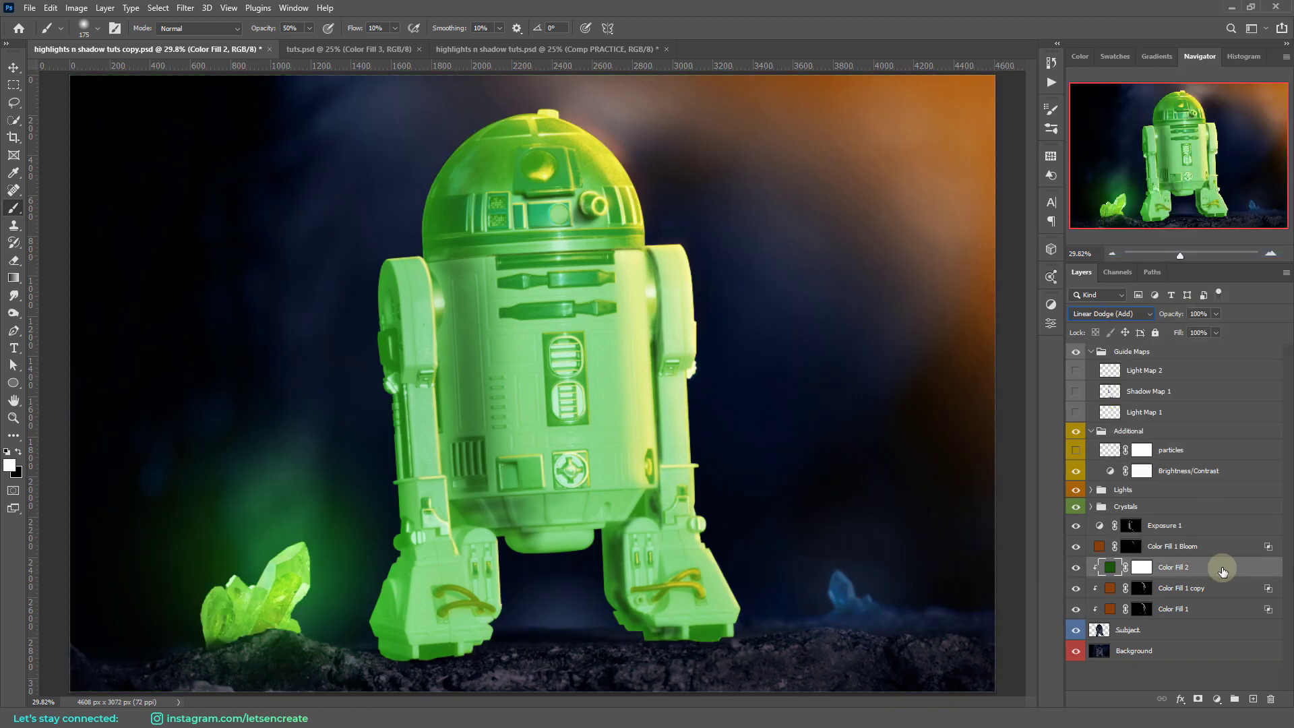
Step: Split the Underlying Layer black Blend If slider of Color Fill 2 to 0 / 31
right_click(1223, 571)
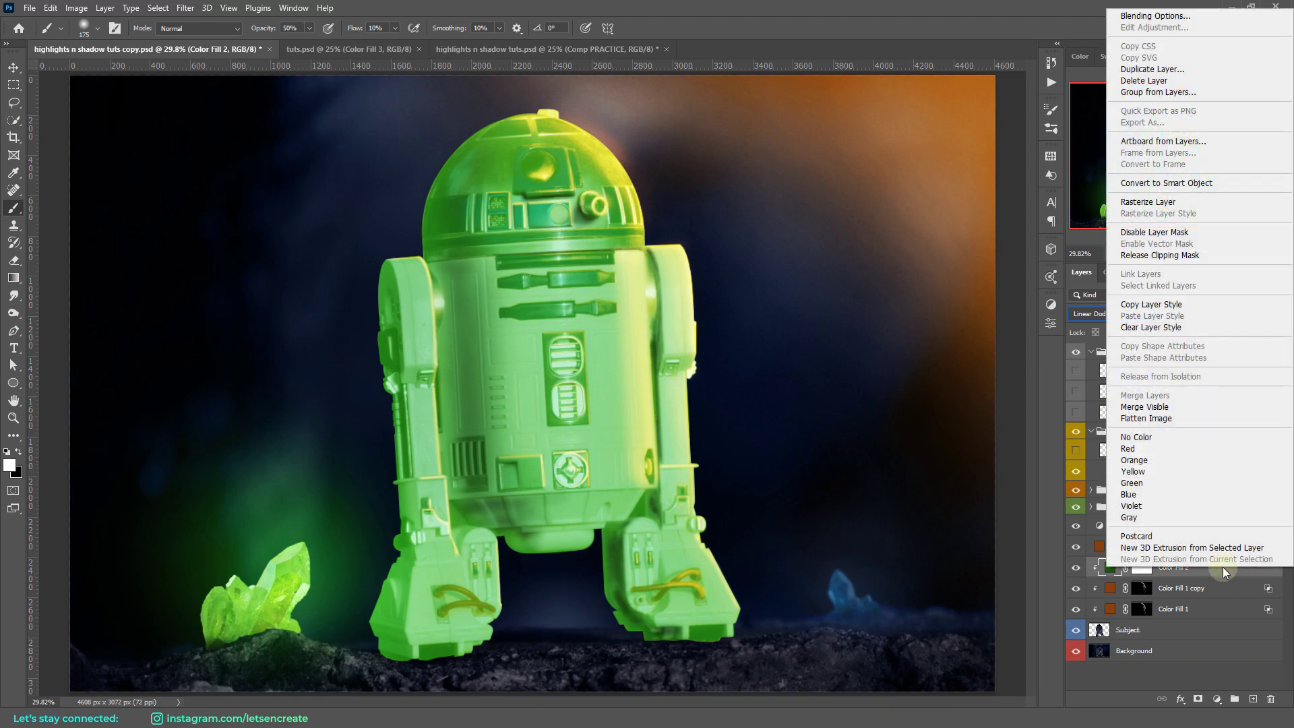
click(1145, 16)
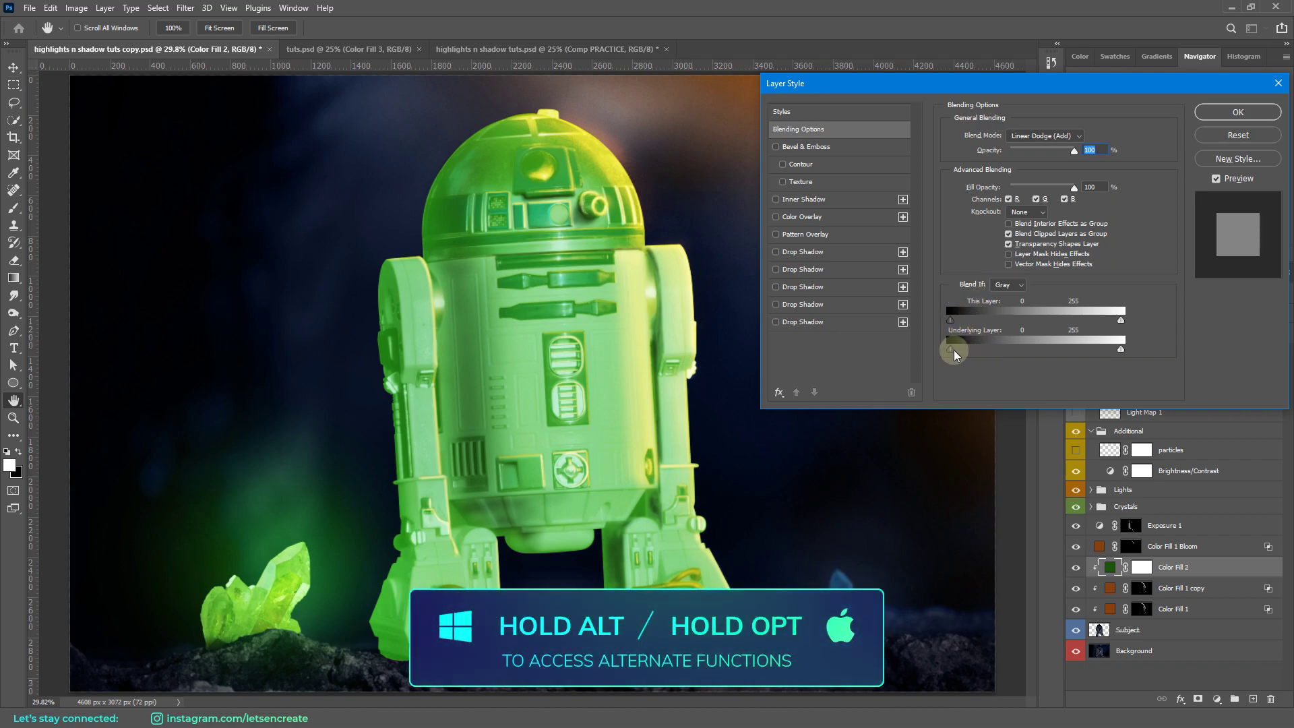
drag(954, 354, 973, 357)
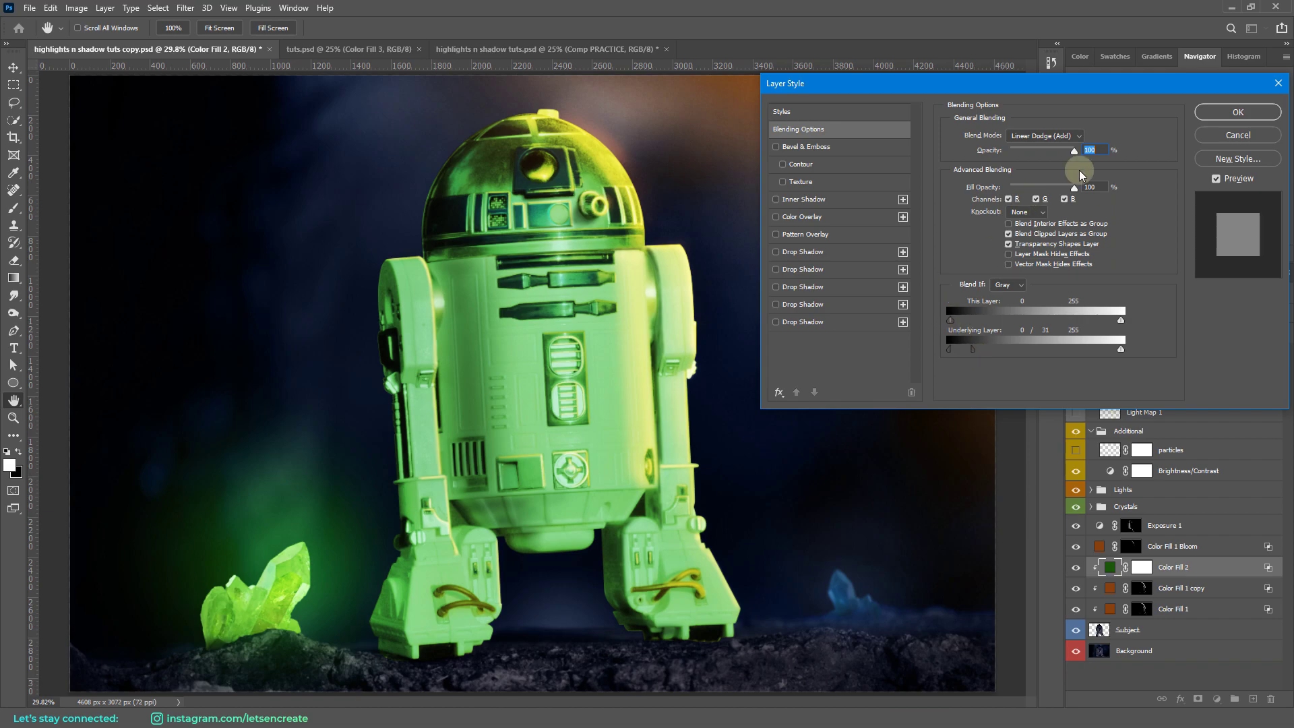
click(1237, 112)
Step: Invert the Color Fill 2 mask to black and check the soft round brush's settings
click(1141, 566)
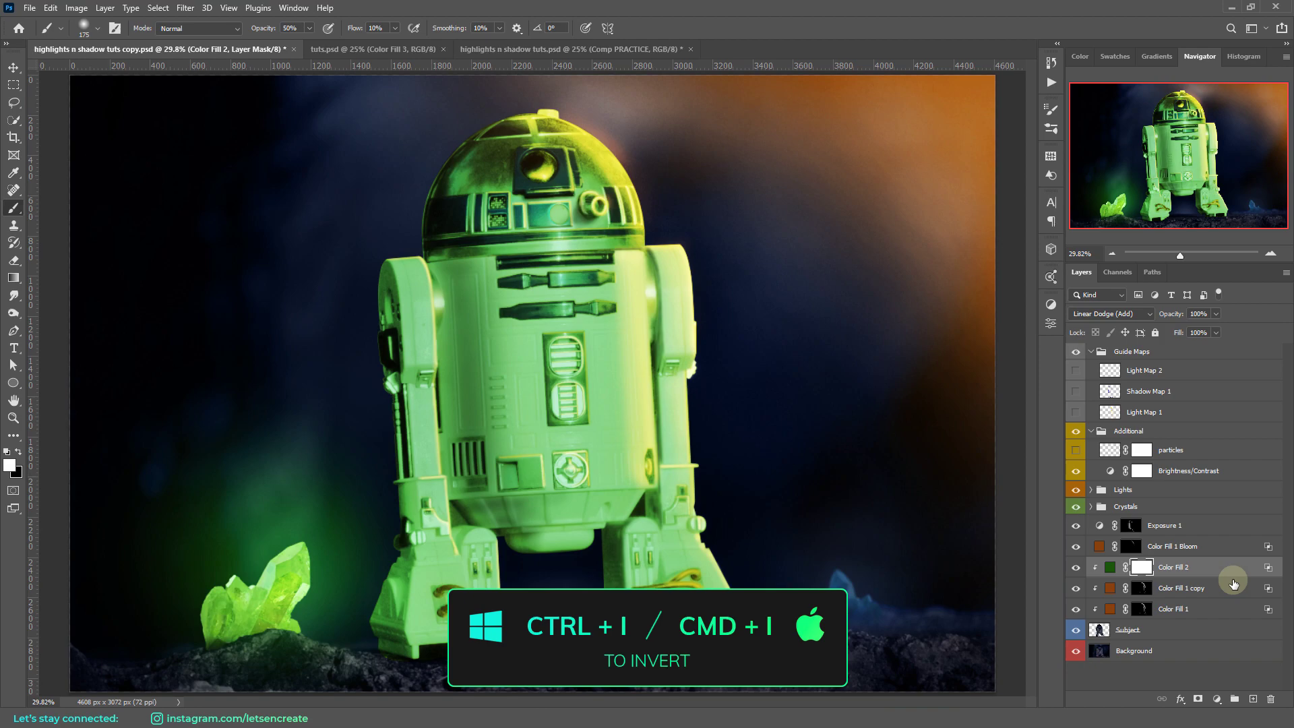
key(ctrl+i)
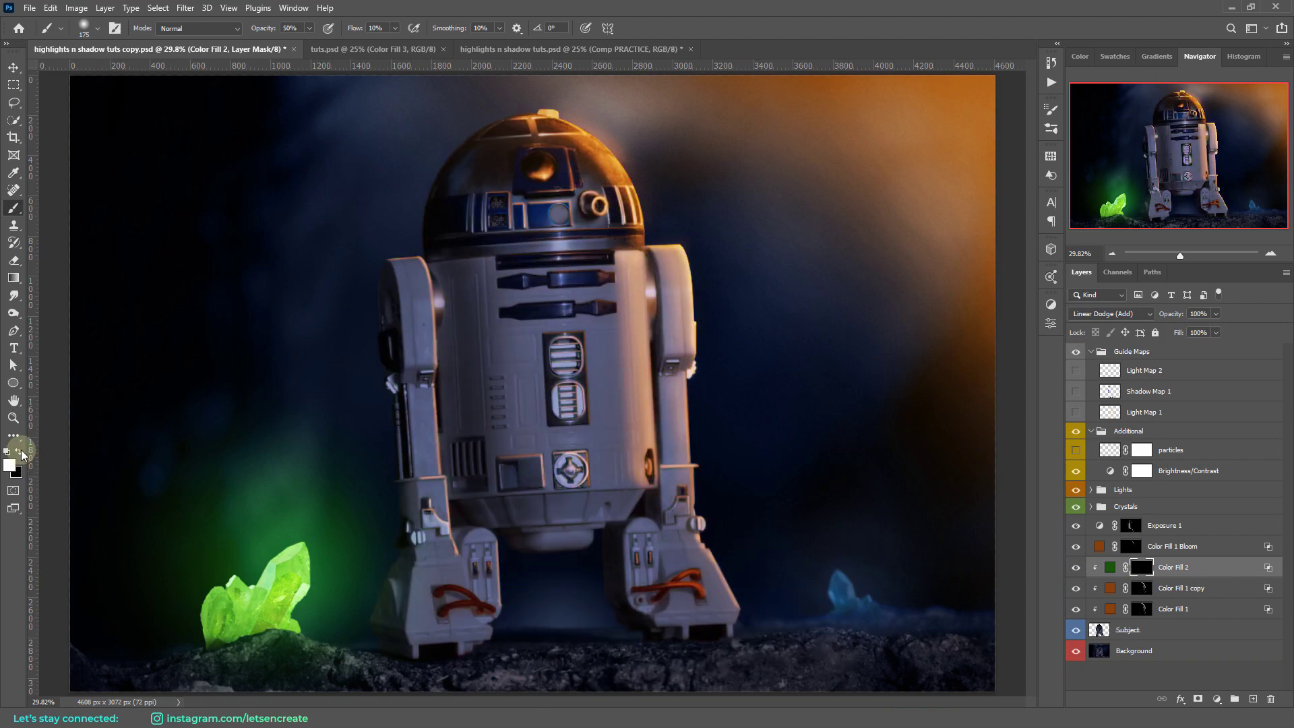
click(85, 27)
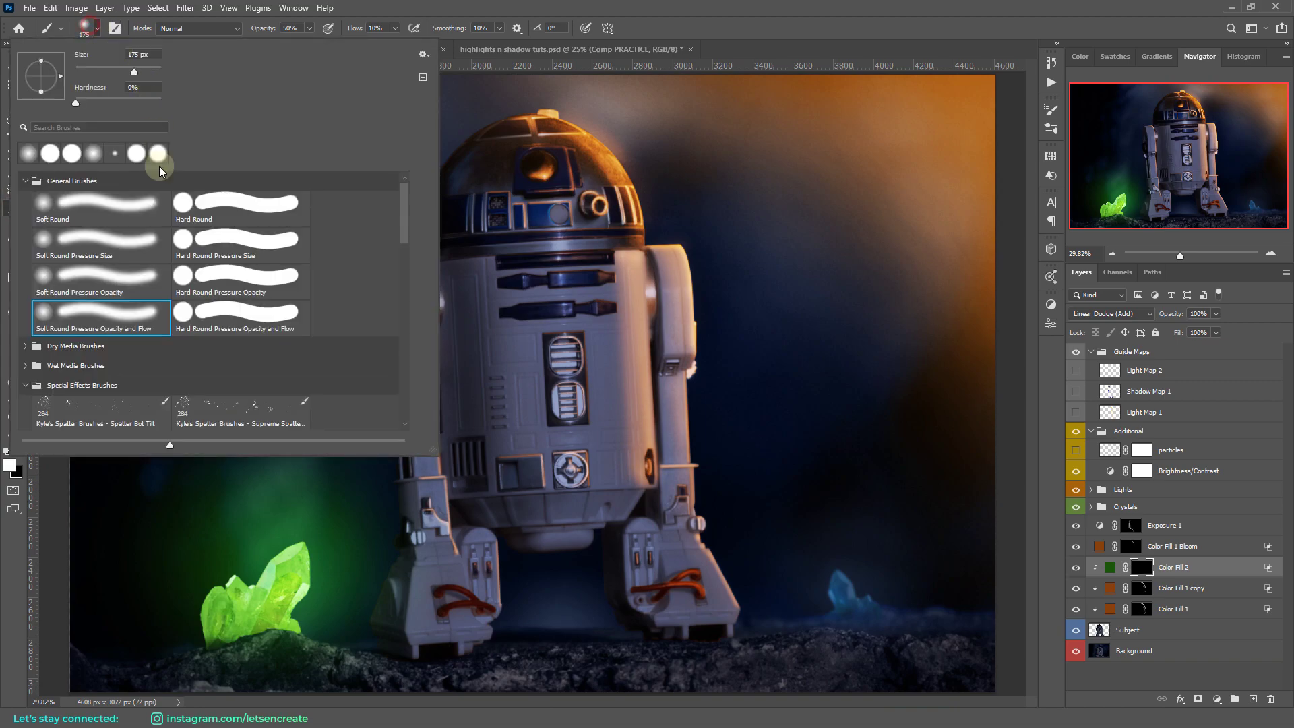
click(643, 4)
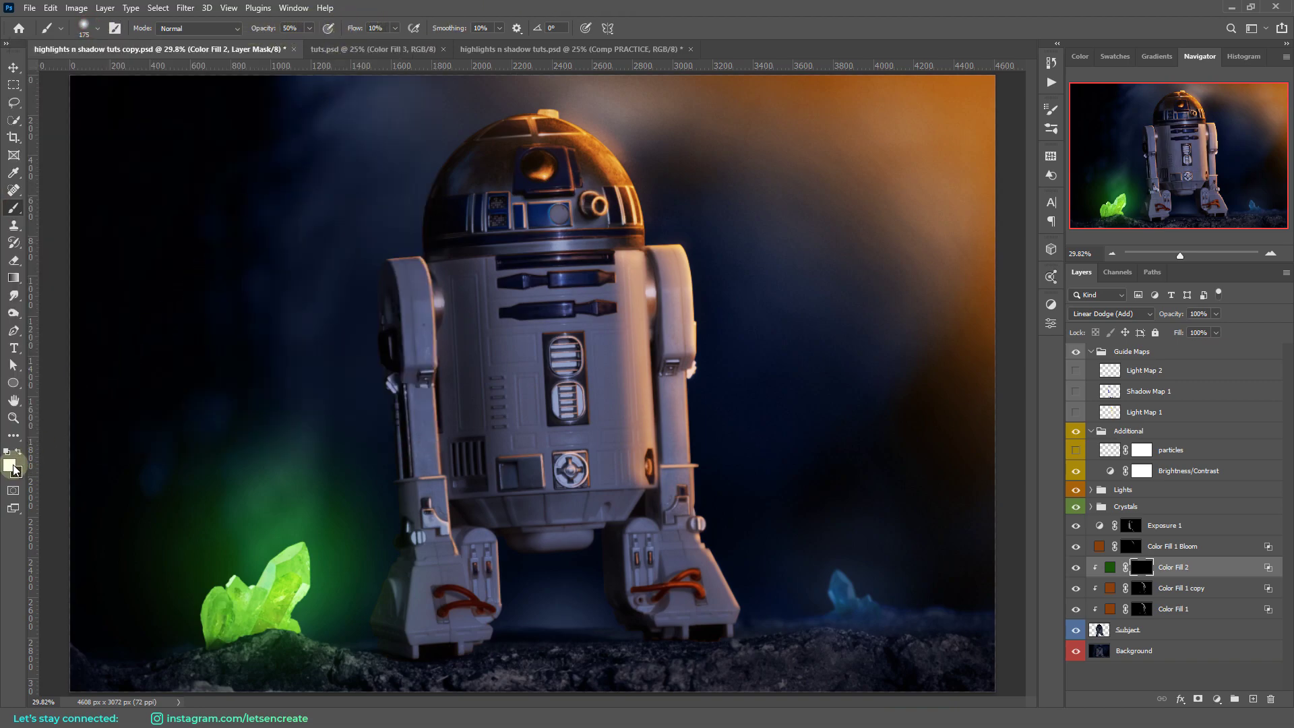
Step: Paint green light over the outer side of the left foot on the Color Fill 2 mask with a small white brush
click(13, 418)
click(410, 613)
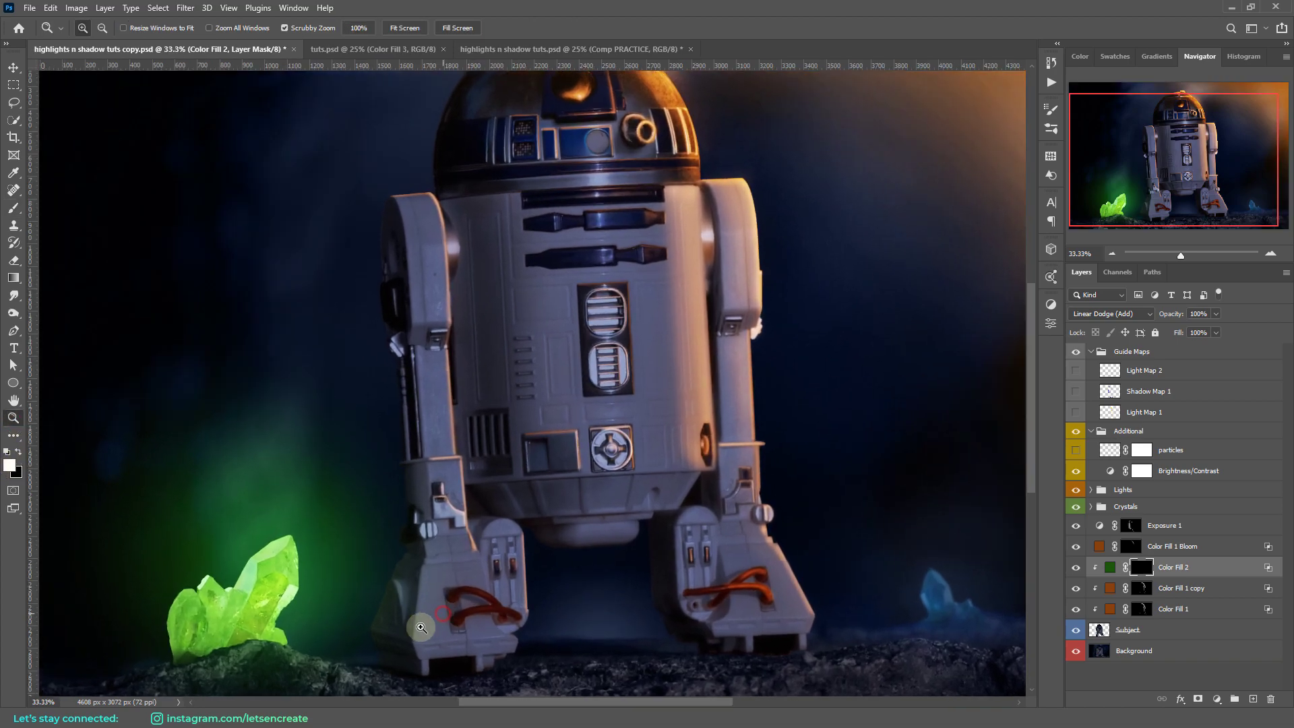
drag(429, 583, 421, 421)
click(421, 421)
click(14, 207)
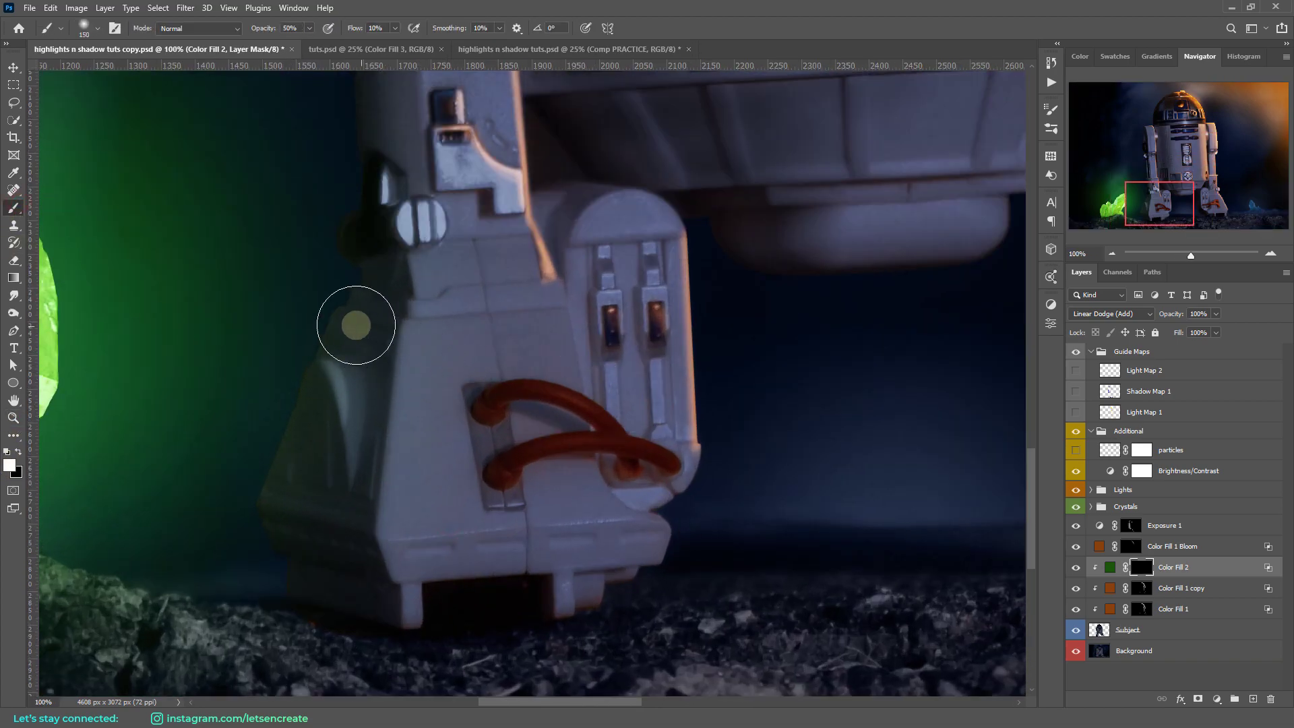
key(bracketleft)
key(bracketleft)
key(bracketleft)
key(bracketleft)
key(bracketleft)
key(bracketleft)
key(bracketleft)
key(bracketleft)
click(341, 318)
mouse_move(299, 438)
mouse_down()
mouse_move(327, 347)
mouse_move(248, 522)
mouse_move(329, 392)
mouse_move(291, 485)
mouse_move(311, 522)
mouse_move(370, 314)
mouse_move(389, 306)
mouse_move(356, 451)
mouse_move(355, 525)
mouse_move(371, 469)
mouse_move(365, 535)
mouse_move(331, 513)
mouse_move(269, 529)
mouse_move(263, 484)
mouse_move(250, 490)
mouse_move(368, 519)
mouse_move(319, 507)
mouse_move(324, 518)
mouse_move(356, 512)
mouse_move(362, 540)
mouse_move(281, 510)
mouse_move(379, 617)
mouse_move(337, 576)
mouse_move(297, 477)
mouse_move(328, 447)
mouse_move(288, 576)
mouse_move(390, 597)
mouse_move(385, 627)
mouse_move(365, 357)
mouse_move(371, 529)
mouse_move(390, 321)
mouse_move(368, 260)
mouse_move(386, 219)
mouse_move(377, 319)
mouse_move(348, 335)
mouse_move(397, 256)
mouse_move(353, 348)
mouse_move(414, 204)
mouse_move(413, 247)
mouse_move(367, 247)
mouse_move(326, 375)
mouse_move(321, 364)
mouse_move(362, 444)
mouse_move(356, 410)
mouse_move(346, 394)
mouse_move(353, 489)
mouse_move(356, 395)
mouse_move(339, 359)
mouse_move(360, 421)
mouse_move(332, 371)
mouse_move(358, 425)
mouse_move(358, 380)
mouse_move(348, 435)
mouse_up()
Step: Erase excess green from the left foot's side panel and edge with a black brush of 15 to 20 px
key(bracketright)
key(bracketleft)
key(bracketleft)
key(x)
key([)
key([)
key([)
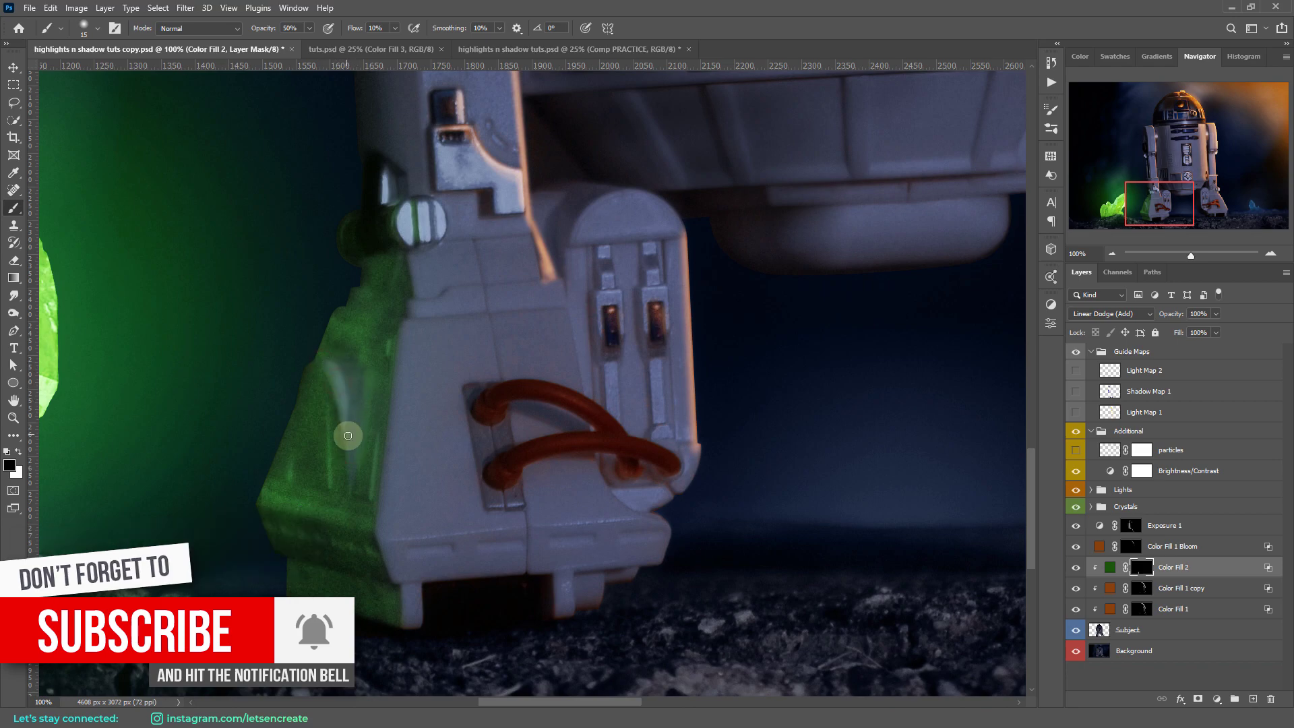
key(])
mouse_move(378, 551)
mouse_down()
mouse_move(288, 533)
mouse_move(296, 484)
mouse_move(395, 335)
mouse_move(491, 442)
mouse_move(351, 376)
mouse_up()
Step: Paint green light over both orange cables on the left foot with a white brush of about 20 px on the Color Fill 2 mask
key(x)
mouse_move(492, 411)
mouse_down()
mouse_move(494, 398)
mouse_move(547, 388)
mouse_up()
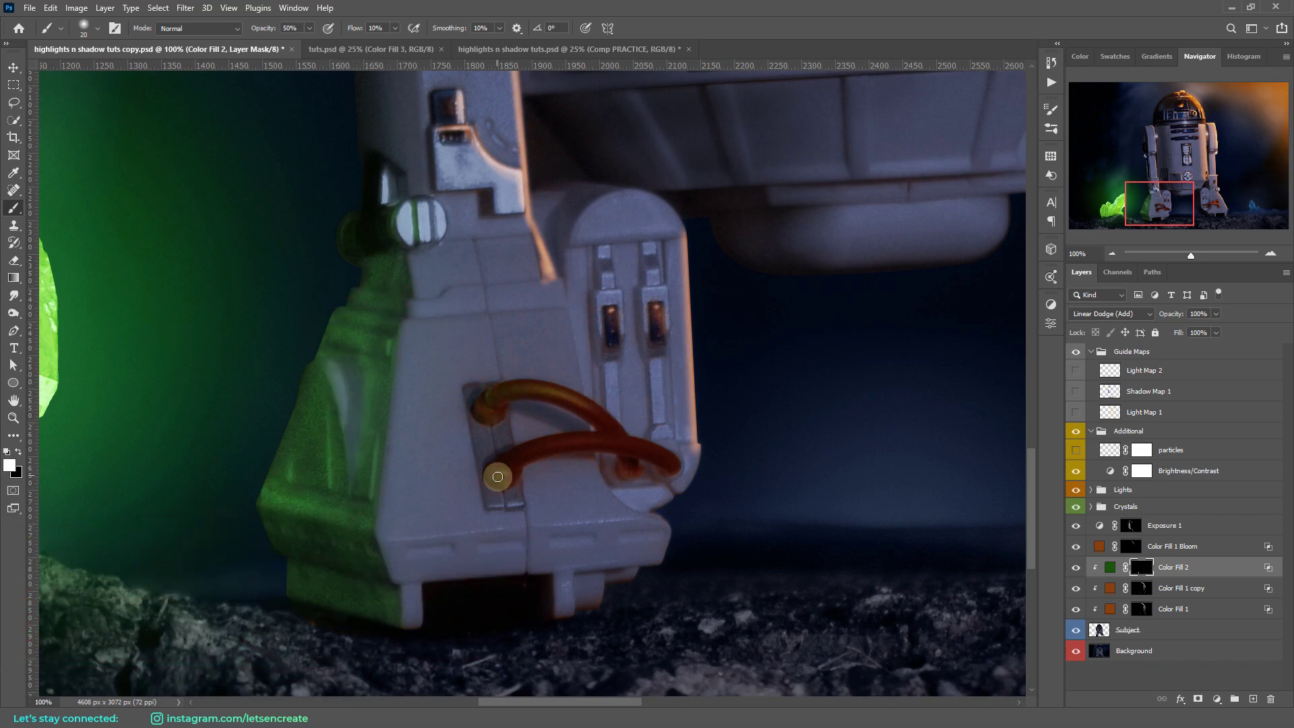
drag(499, 476, 656, 440)
Step: Paint green light up the outer side of the robot's left lower leg on the Color Fill 2 mask with white
scroll(413, 326, up, 5)
key(bracketright)
mouse_move(413, 326)
mouse_down()
mouse_move(428, 470)
mouse_move(367, 408)
mouse_move(391, 335)
mouse_move(406, 337)
mouse_move(400, 410)
mouse_move(391, 360)
mouse_move(389, 462)
mouse_up()
key(x)
key(bracketright)
key(bracketright)
key(bracketright)
key(bracketright)
key(bracketright)
key(bracketright)
scroll(413, 390, up, 5)
key(x)
mouse_move(335, 296)
mouse_down()
mouse_move(337, 465)
mouse_move(362, 535)
mouse_move(350, 352)
mouse_move(379, 294)
mouse_move(379, 565)
mouse_move(381, 329)
mouse_move(393, 575)
mouse_move(367, 351)
mouse_move(328, 296)
mouse_up()
Step: Extend the green light along the outer edge of the left leg's upper part using a smaller white brush of 40 px
key(bracketleft)
key(bracketleft)
key(bracketleft)
key(bracketleft)
key(bracketleft)
scroll(240, 310, up, 4)
mouse_move(289, 150)
mouse_down()
mouse_move(330, 583)
mouse_move(308, 126)
mouse_move(357, 497)
mouse_move(308, 124)
mouse_move(326, 337)
mouse_move(333, 244)
mouse_move(336, 316)
mouse_move(296, 165)
mouse_move(291, 296)
mouse_move(322, 150)
mouse_move(361, 528)
mouse_up()
key(ctrl+0)
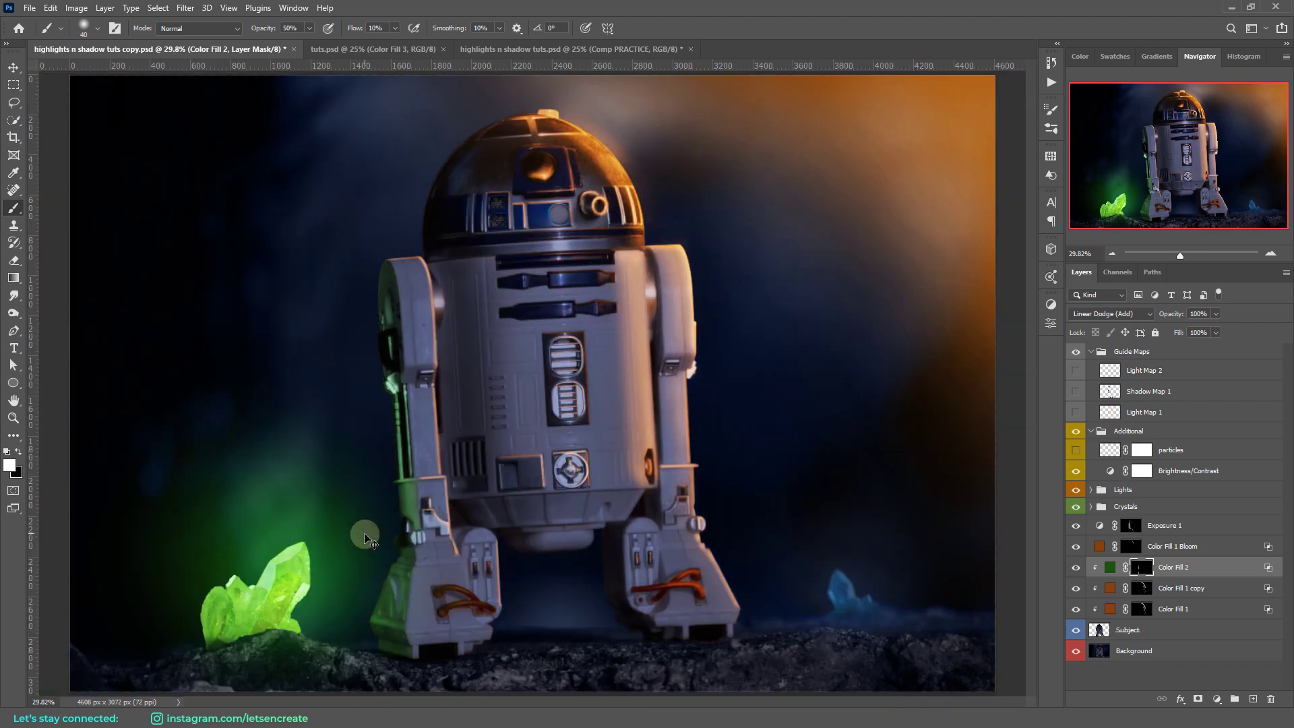
Step: Reinforce the green light on the outer ankle and foot of the left leg with the 40 px white brush
key(ctrl+plus)
key(ctrl+plus)
scroll(405, 519, down, 2)
key(ctrl+plus)
scroll(323, 485, down, 4)
mouse_move(254, 462)
mouse_down()
mouse_move(265, 343)
mouse_move(248, 559)
mouse_up()
scroll(241, 346, down, 2)
drag(259, 423, 226, 464)
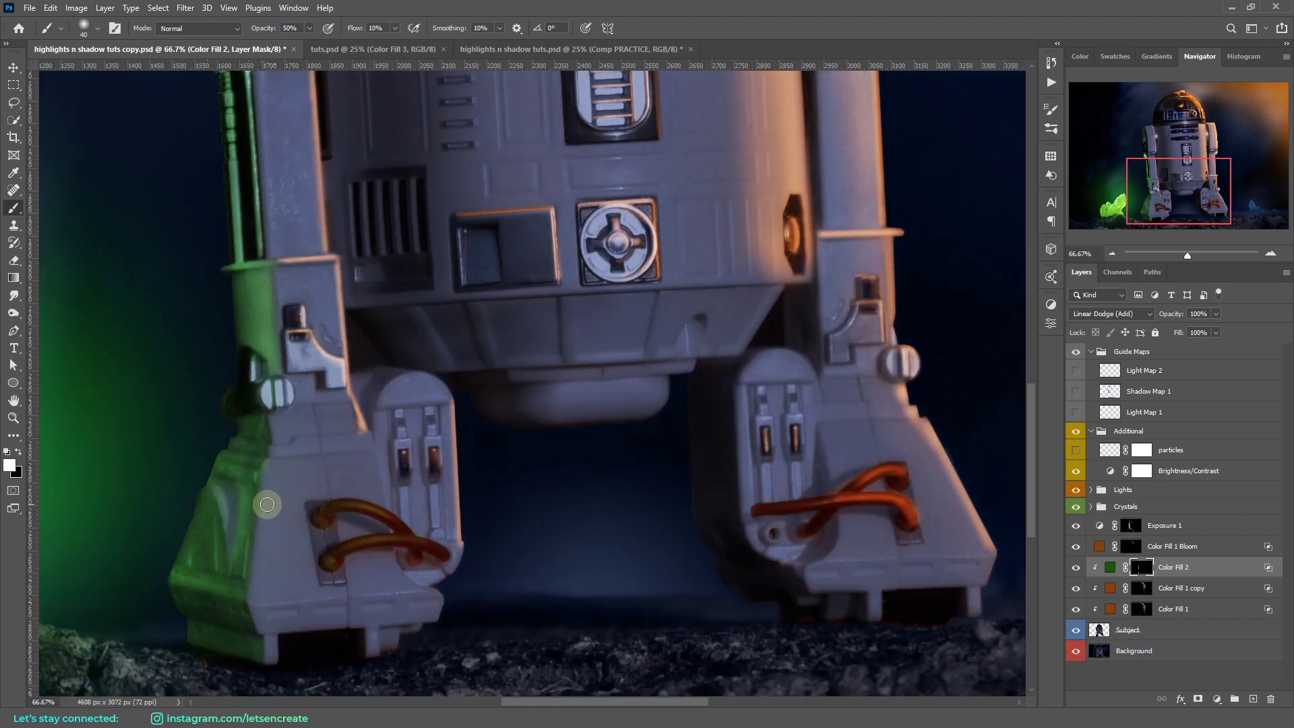
key(x)
click(13, 418)
click(404, 28)
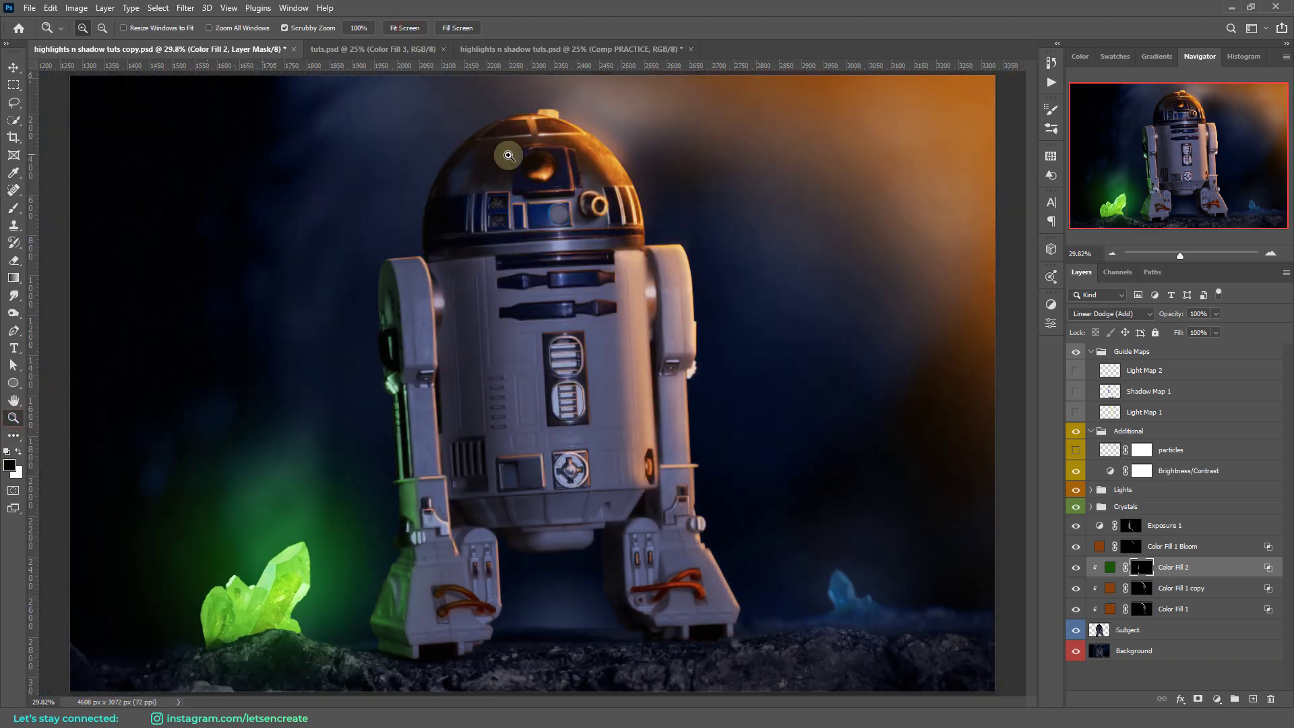
Step: Duplicate Color Fill 2 and set the copy's blend mode to Lighten
right_click(1227, 569)
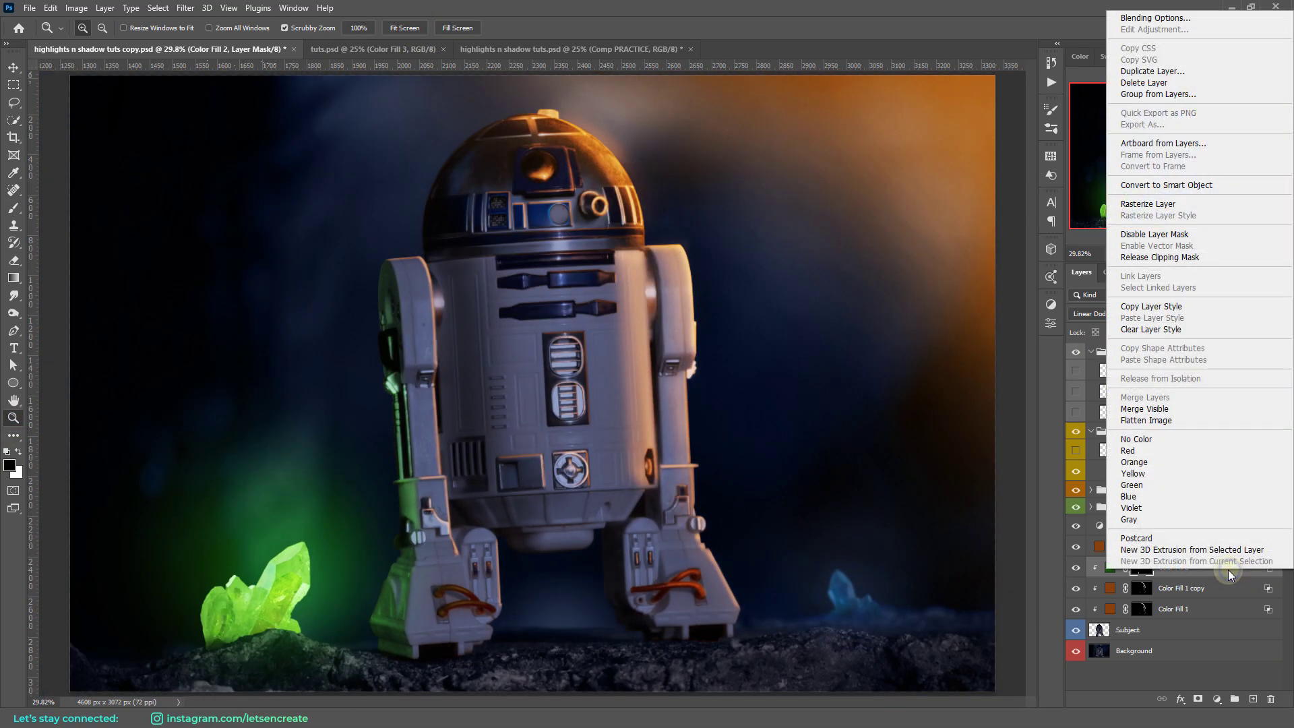
click(1145, 72)
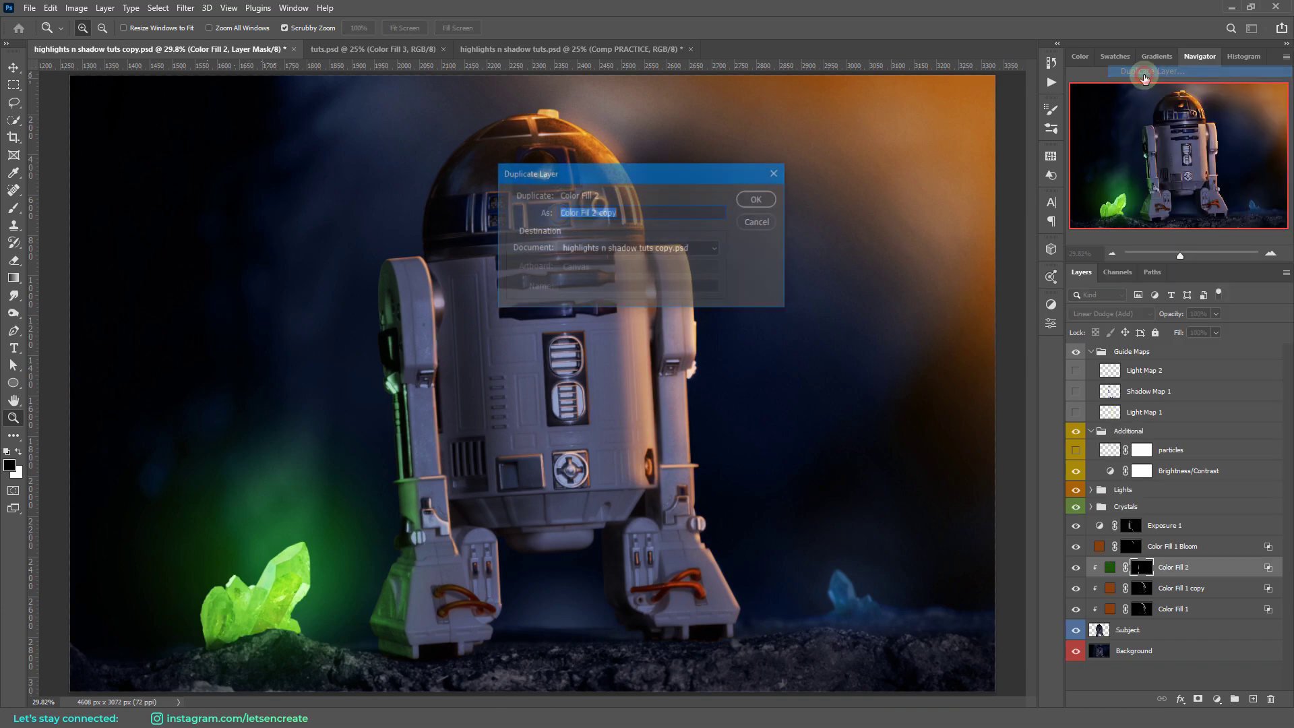
click(757, 199)
click(1113, 314)
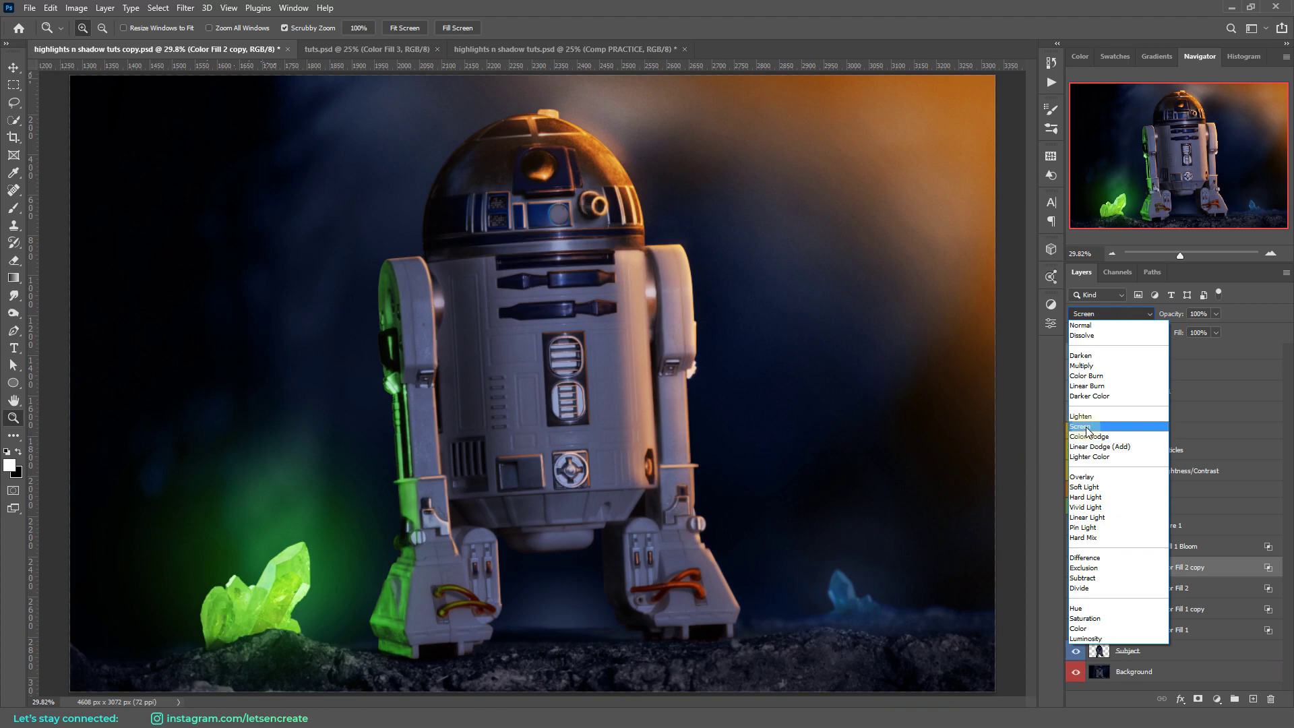
click(1092, 418)
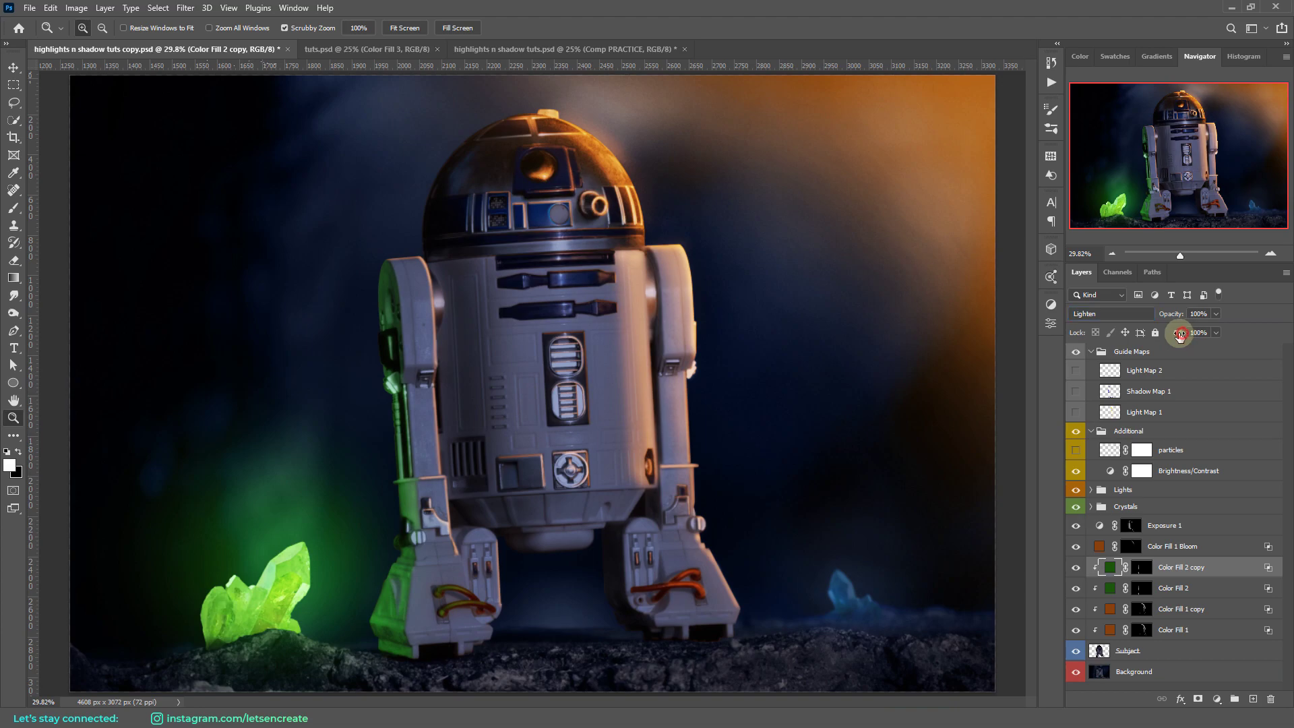
drag(1179, 334, 1252, 321)
click(1104, 313)
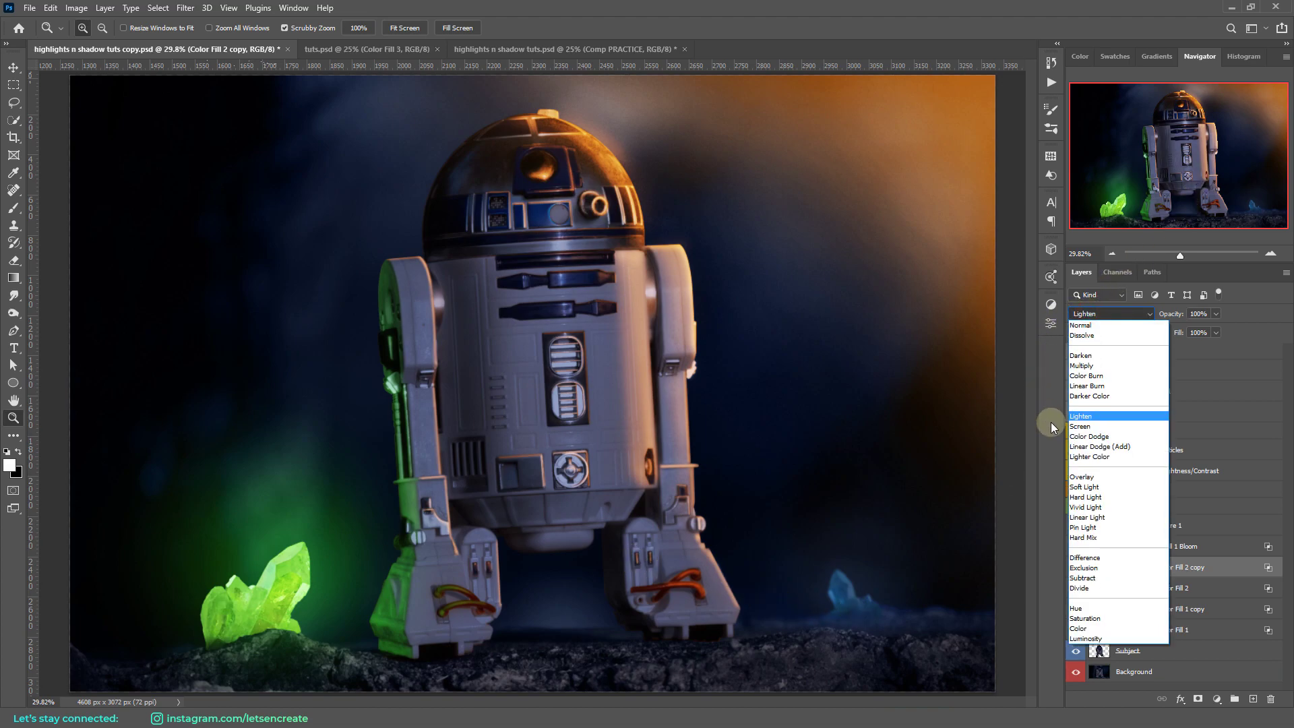
click(1091, 421)
Step: Duplicate Color Fill 2 and Color Fill 1 copy together to above Color Fill 1 Bloom, outside the clipping group
click(1213, 585)
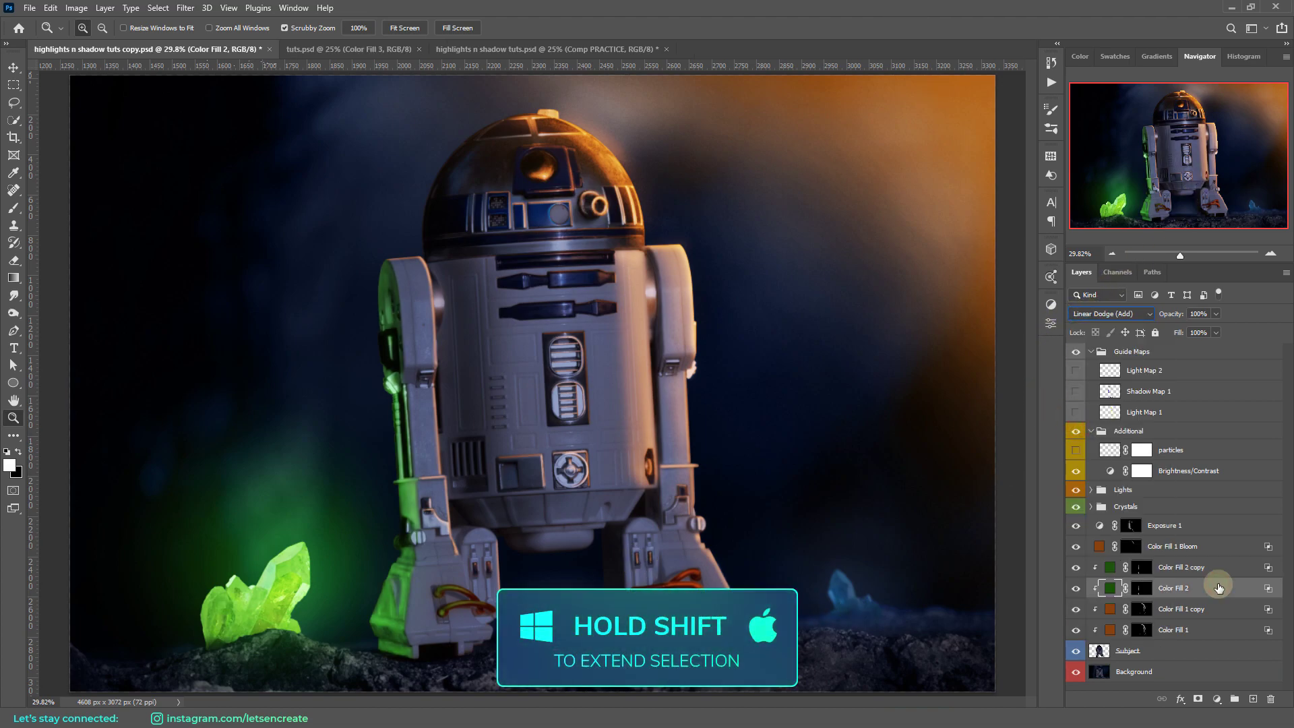
shift+click(1210, 609)
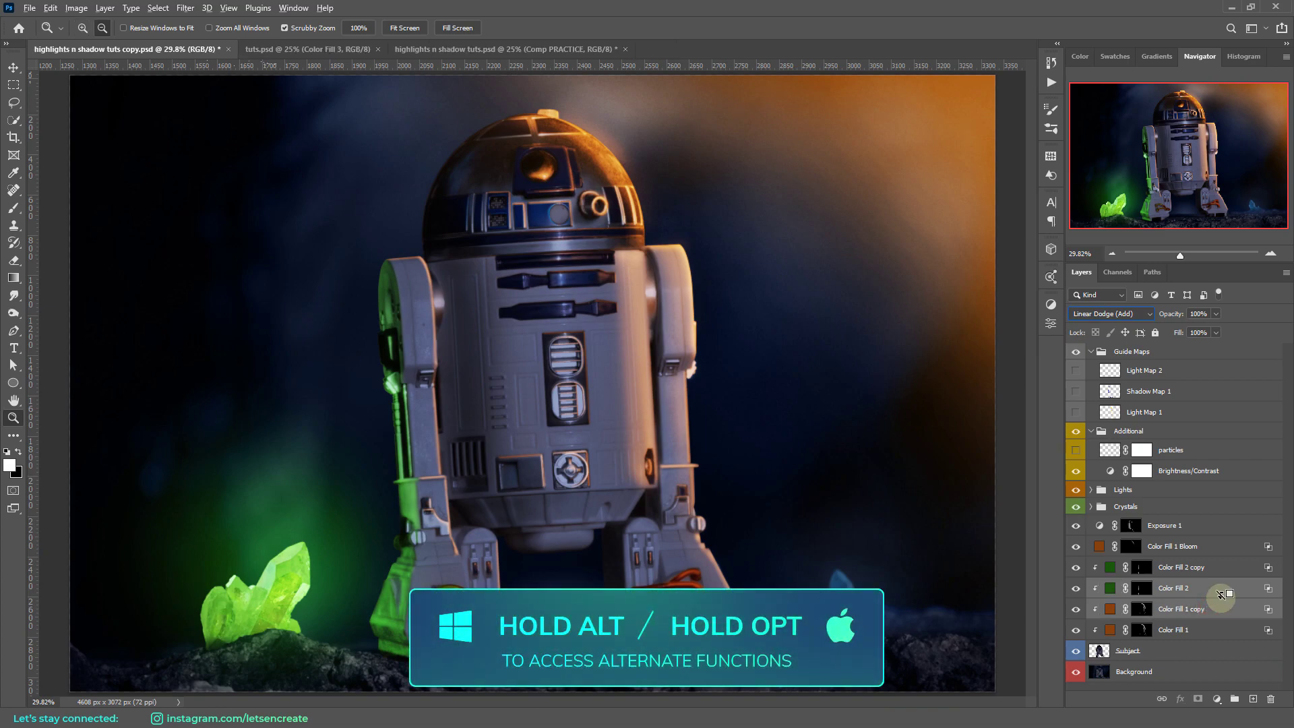
drag(1216, 594, 1202, 542)
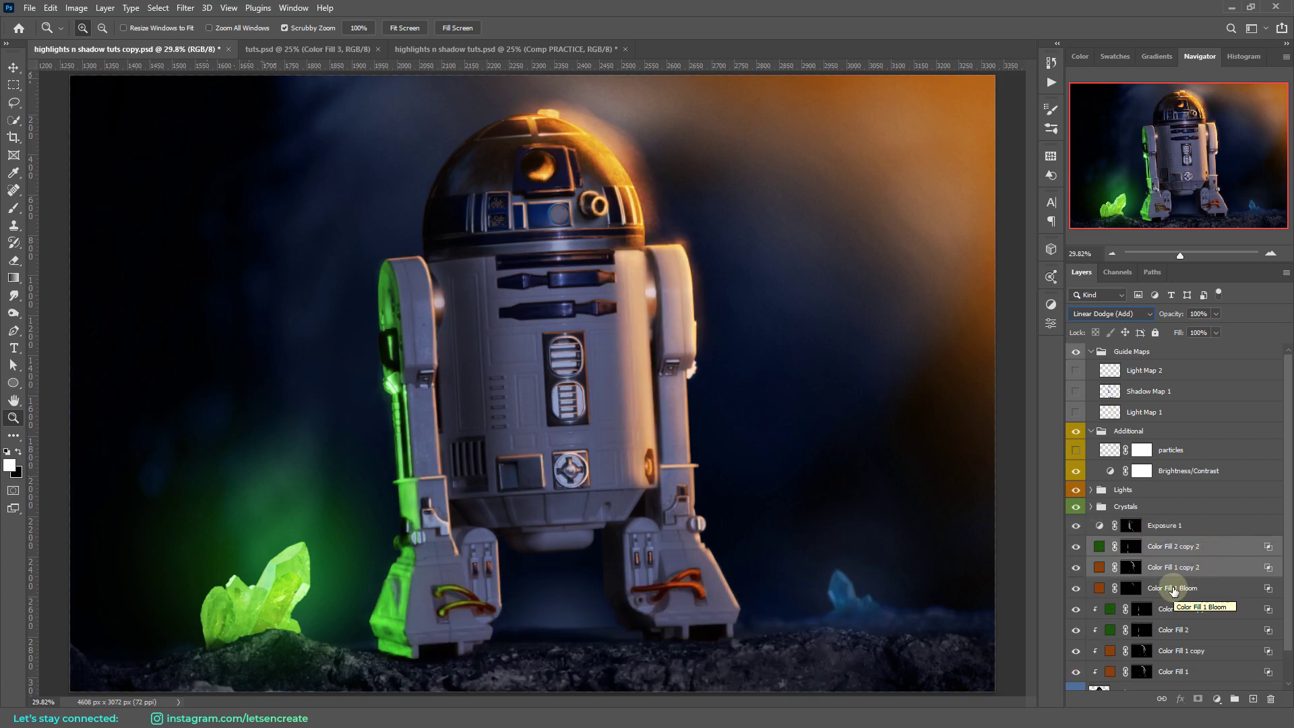
Step: Fill the masks of Color Fill 2 copy 2 and Color Fill 1 copy 2 with black
click(1129, 547)
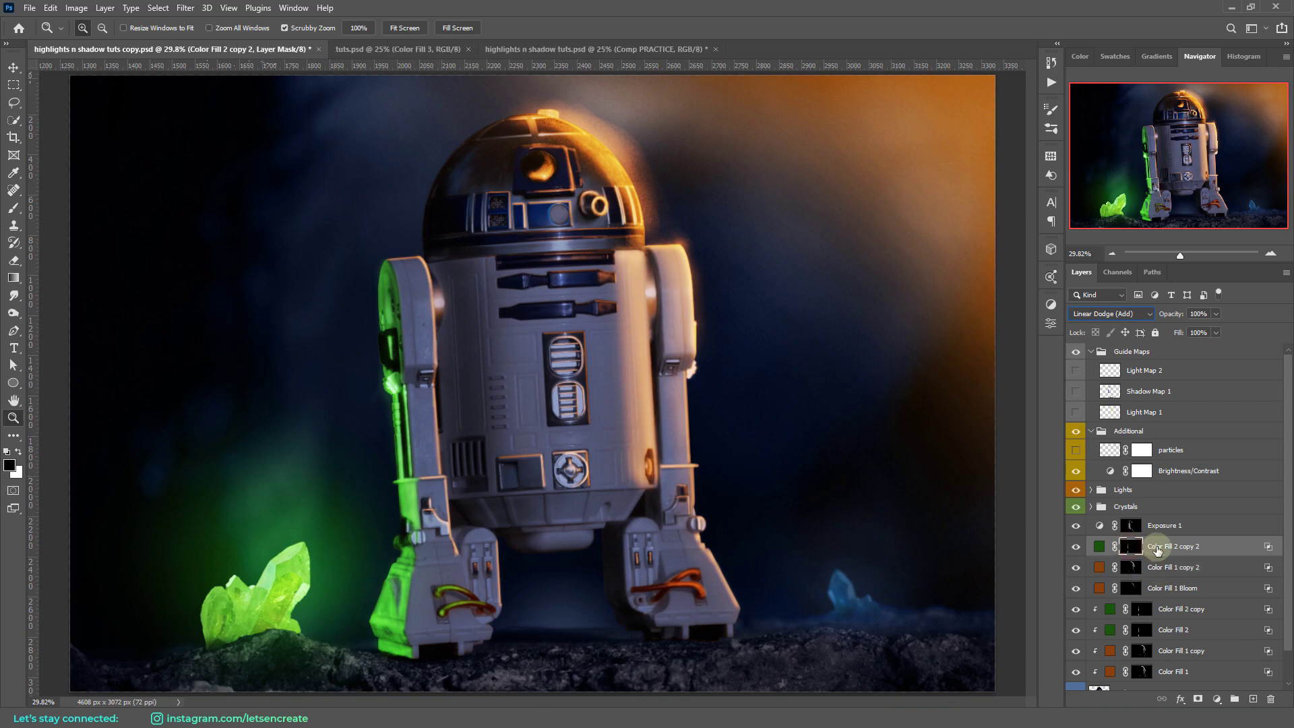
click(14, 84)
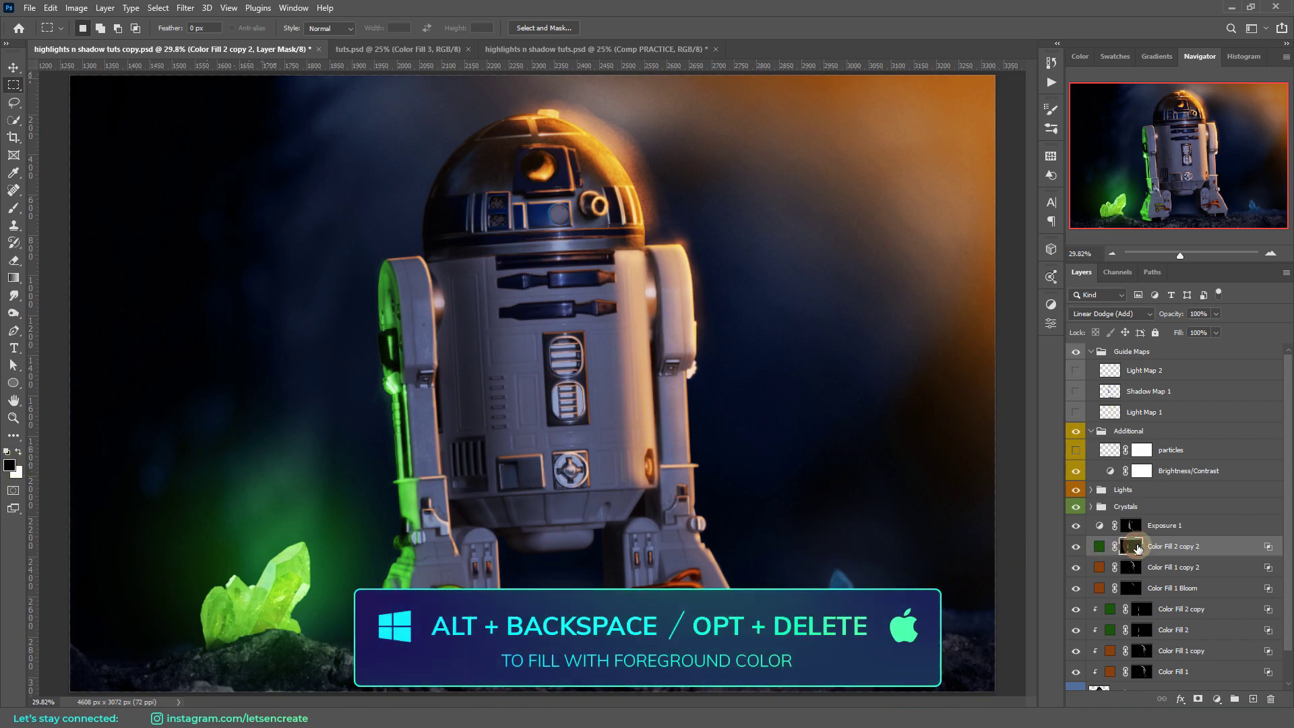
key(alt+BackSpace)
click(1126, 568)
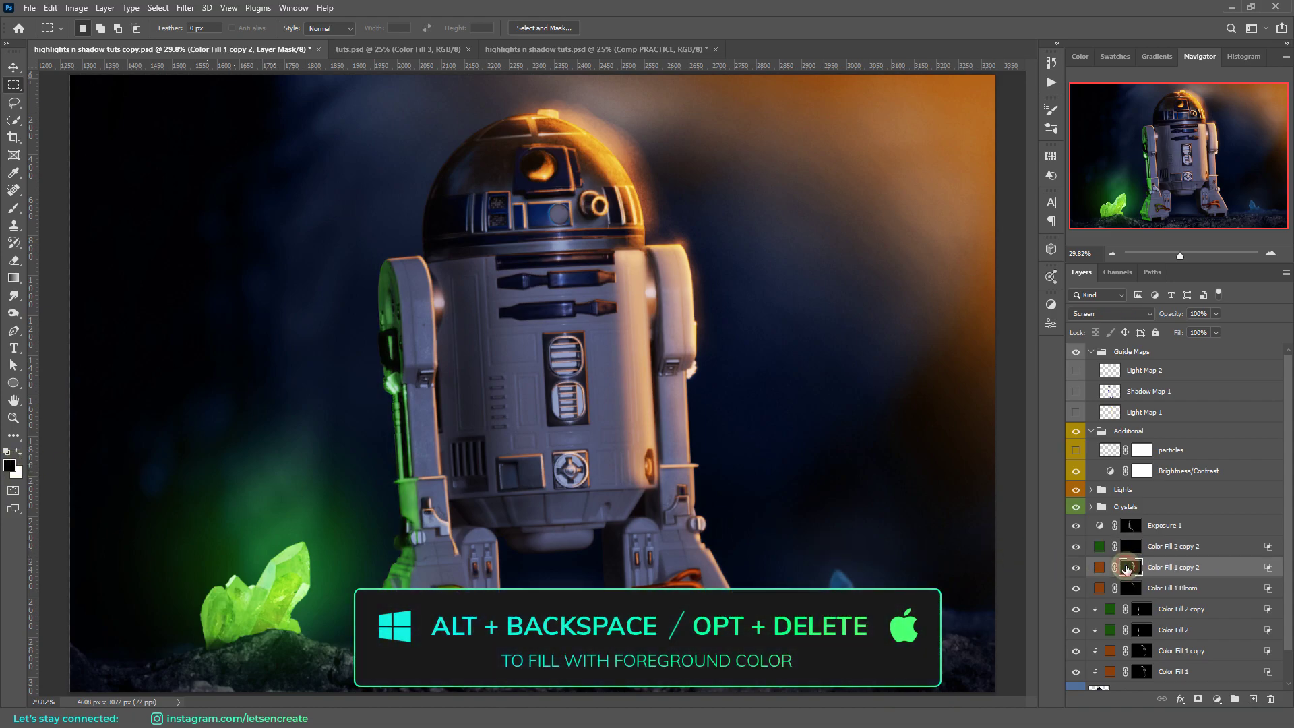
key(alt+BackSpace)
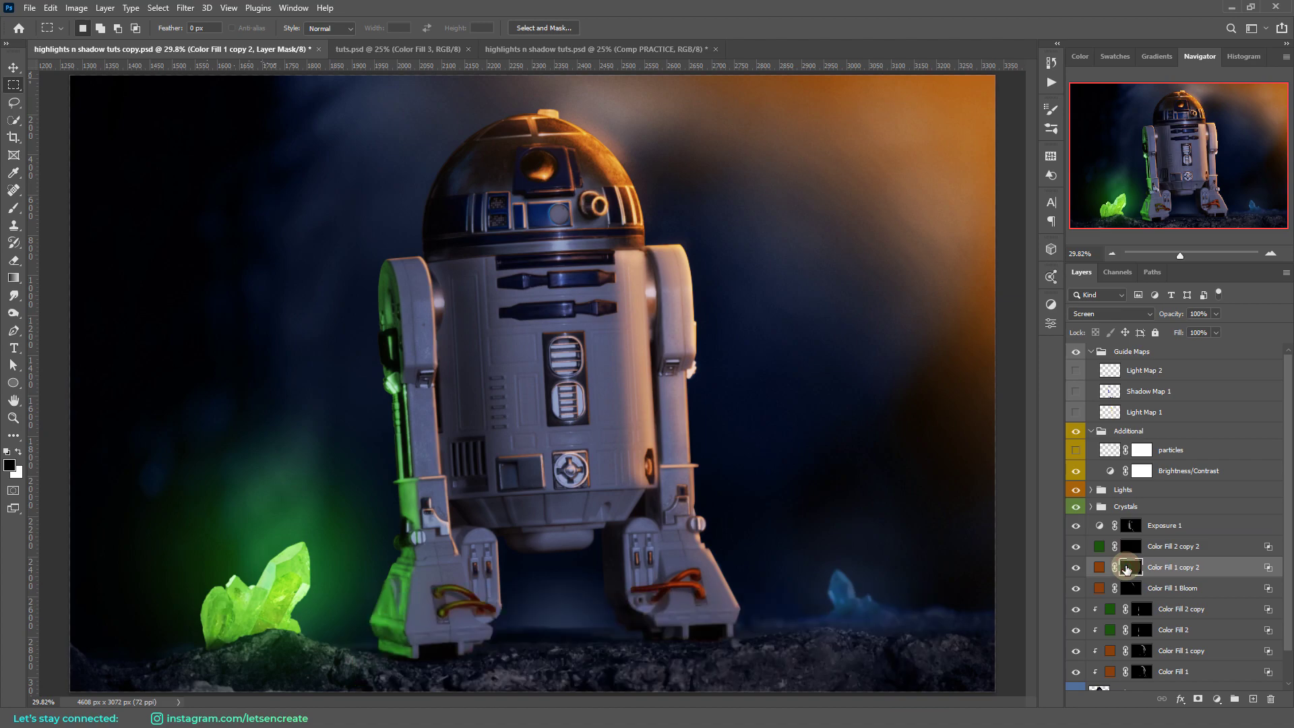
Step: Paint green light over the rocky ground around the green crystals on the Color Fill 2 copy 2 mask with a 100 px white brush
click(19, 452)
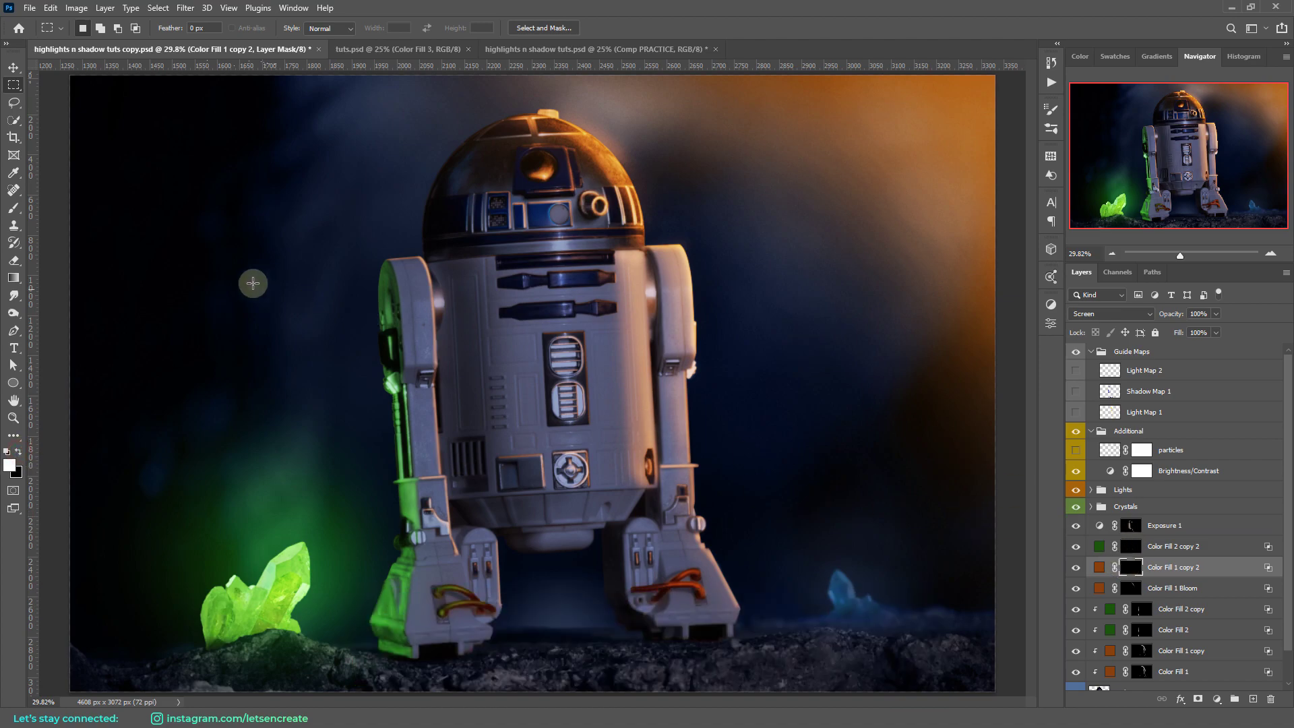
click(14, 209)
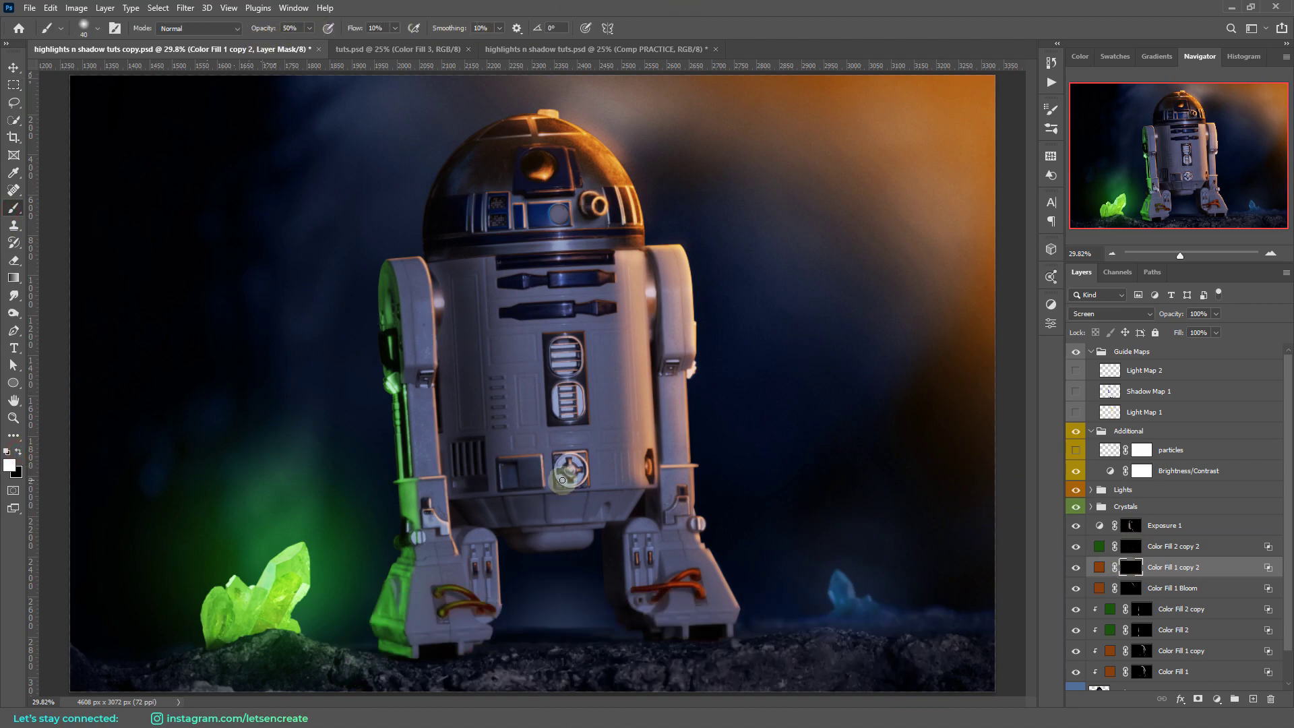
key(bracketright)
key(bracketright)
key(bracketright)
key(bracketright)
key(bracketright)
key(bracketright)
key(bracketright)
key(bracketright)
key(bracketright)
key(bracketright)
click(1128, 545)
key(bracketleft)
key(bracketleft)
key(bracketleft)
mouse_move(254, 639)
mouse_down()
mouse_move(137, 685)
mouse_move(287, 639)
mouse_move(406, 666)
mouse_up()
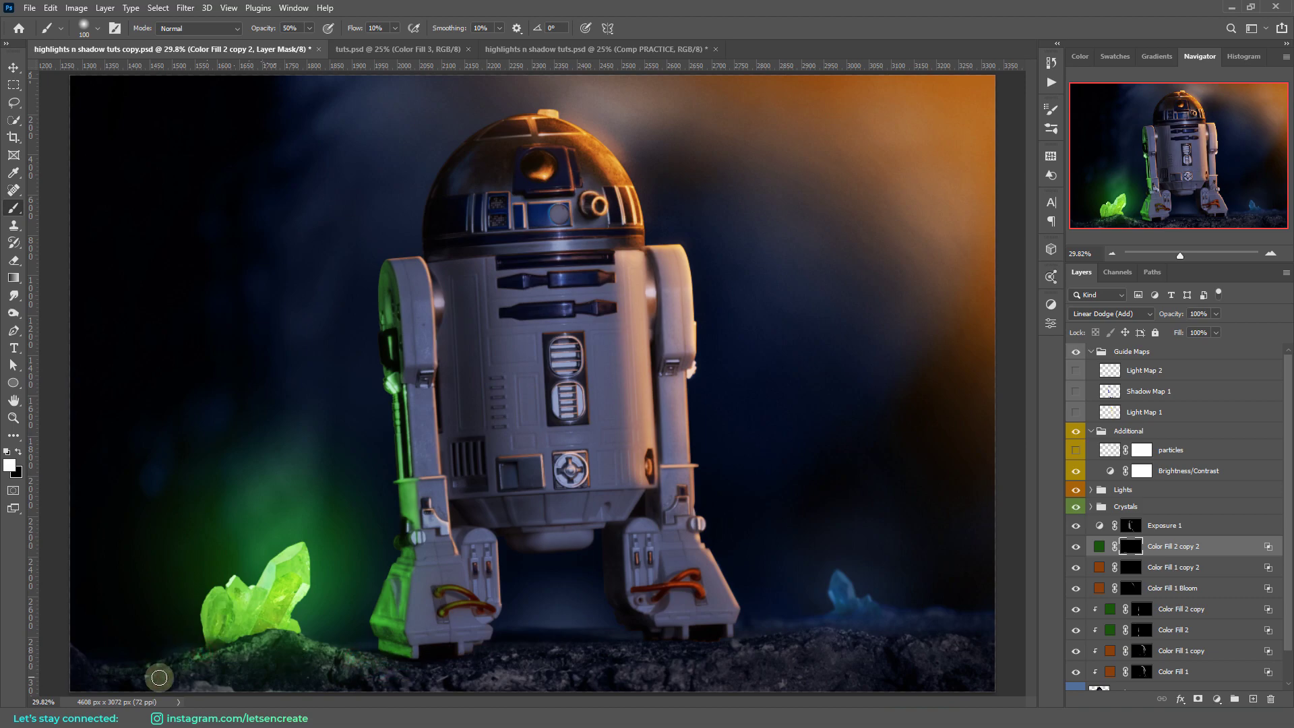
Step: Paint orange light over the rocky ground by the right foot on the Color Fill 1 copy 2 mask, refining it with 50 to 80 px white strokes
click(1129, 566)
key(x)
key(bracketright)
key(bracketright)
key(bracketright)
key(bracketright)
key(bracketright)
key(bracketright)
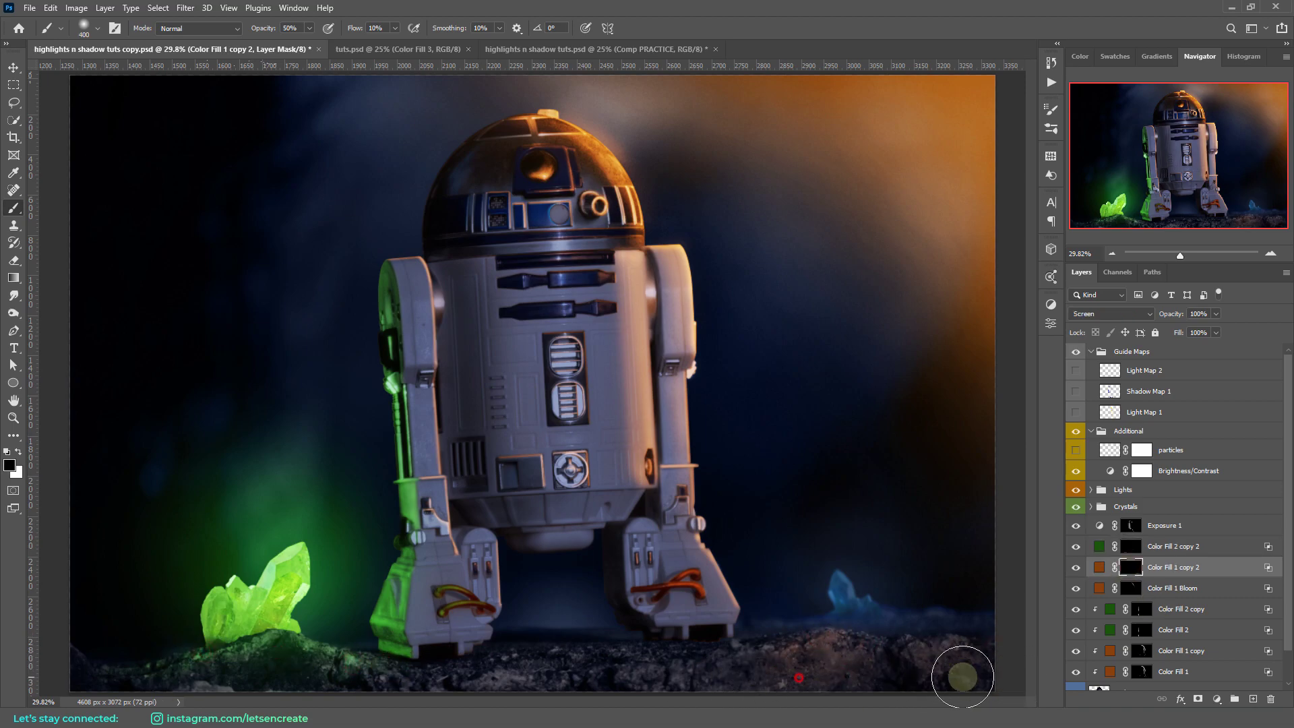
key(bracketleft)
key(bracketleft)
key(bracketleft)
key(bracketleft)
key(bracketleft)
key(x)
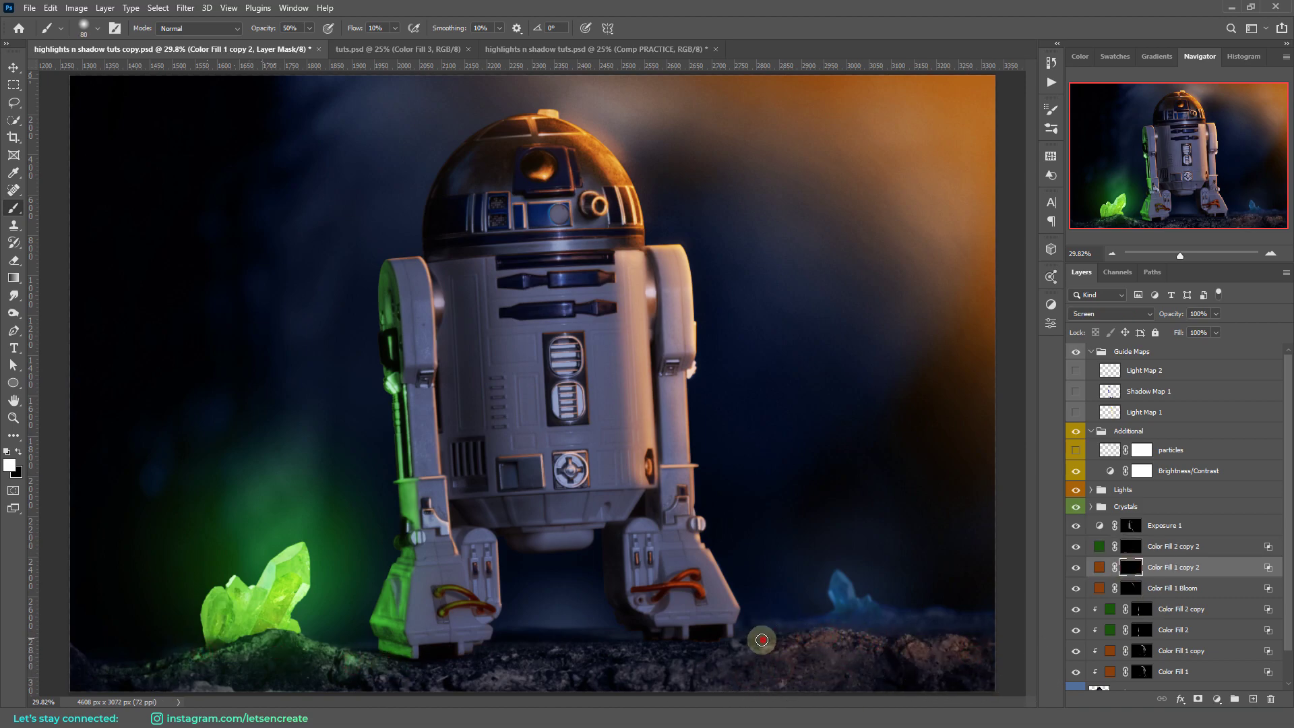
key(bracketleft)
key(bracketleft)
key(bracketleft)
key(bracketleft)
Step: Soften the orange light on the ground between the feet with a black brush enlarged to 250 px
key(x)
key(bracketright)
key(bracketright)
key(bracketright)
key(bracketright)
key(bracketright)
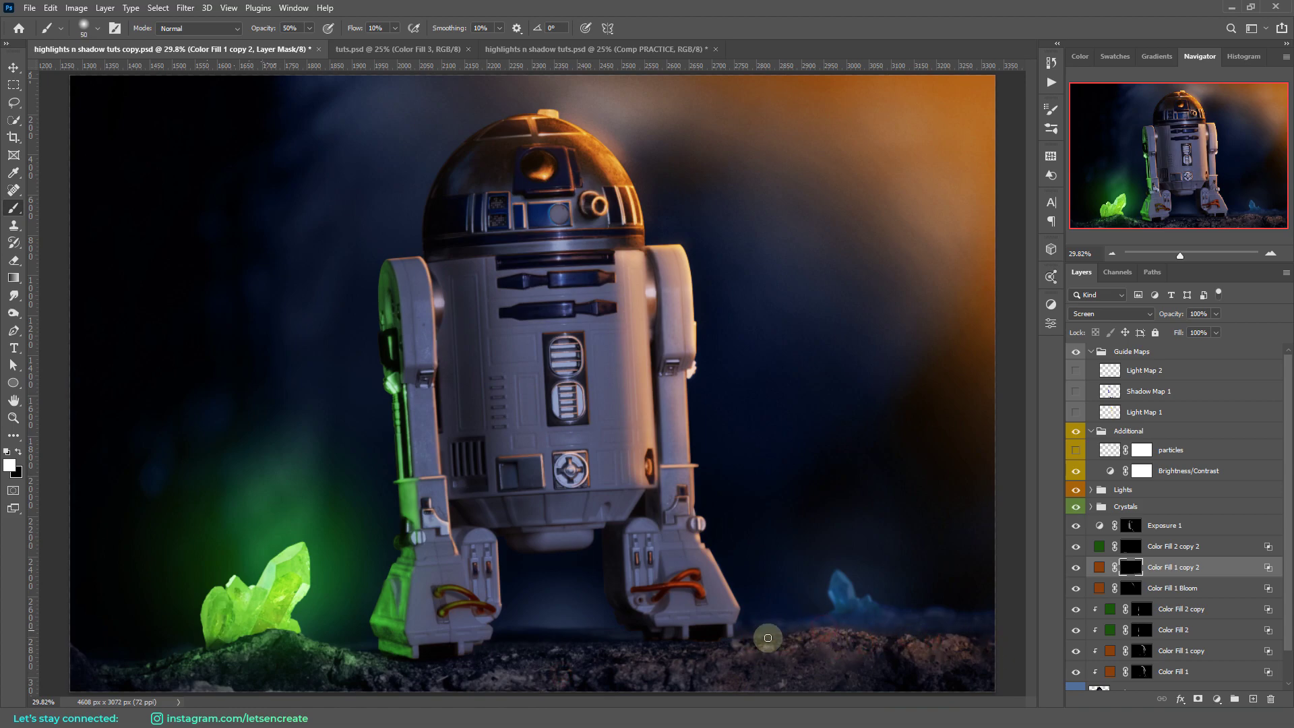
key(bracketright)
key(bracketright)
key(bracketright)
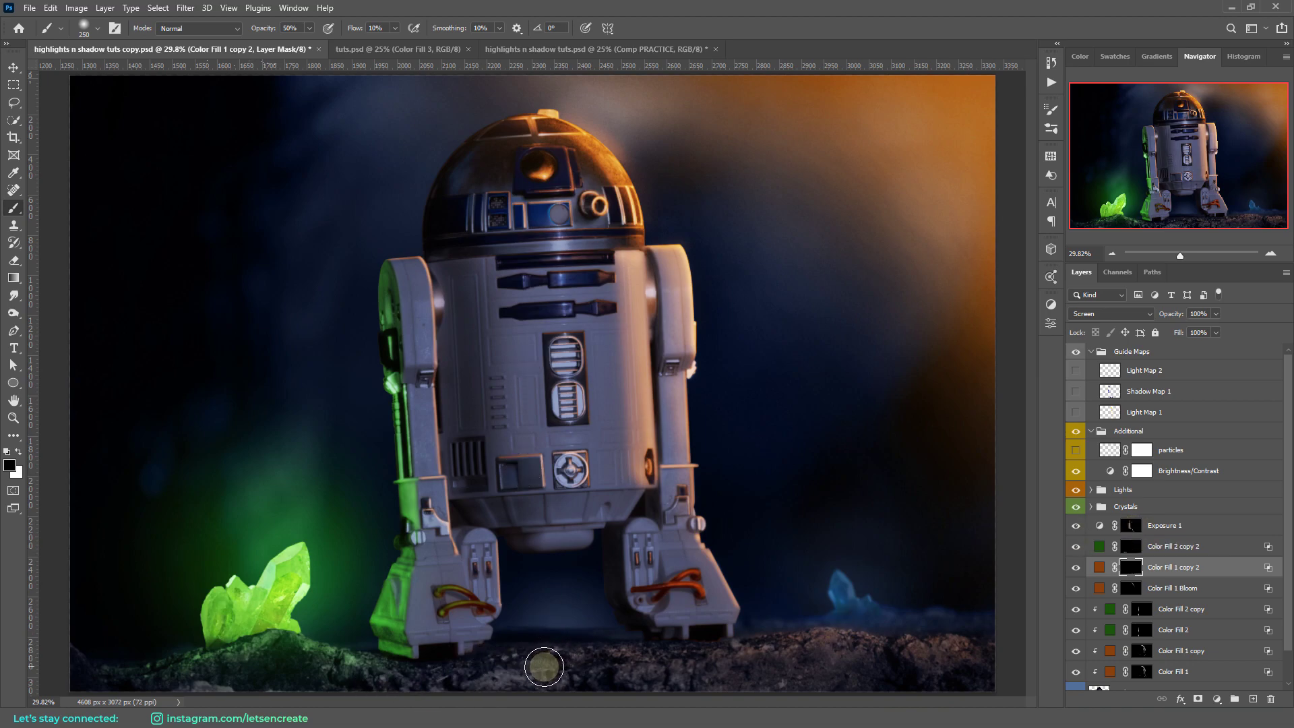
Step: Paint shadow on the ground beneath and between the robot's feet on the Exposure 1 mask with a 150 to 200 px white brush
click(1131, 524)
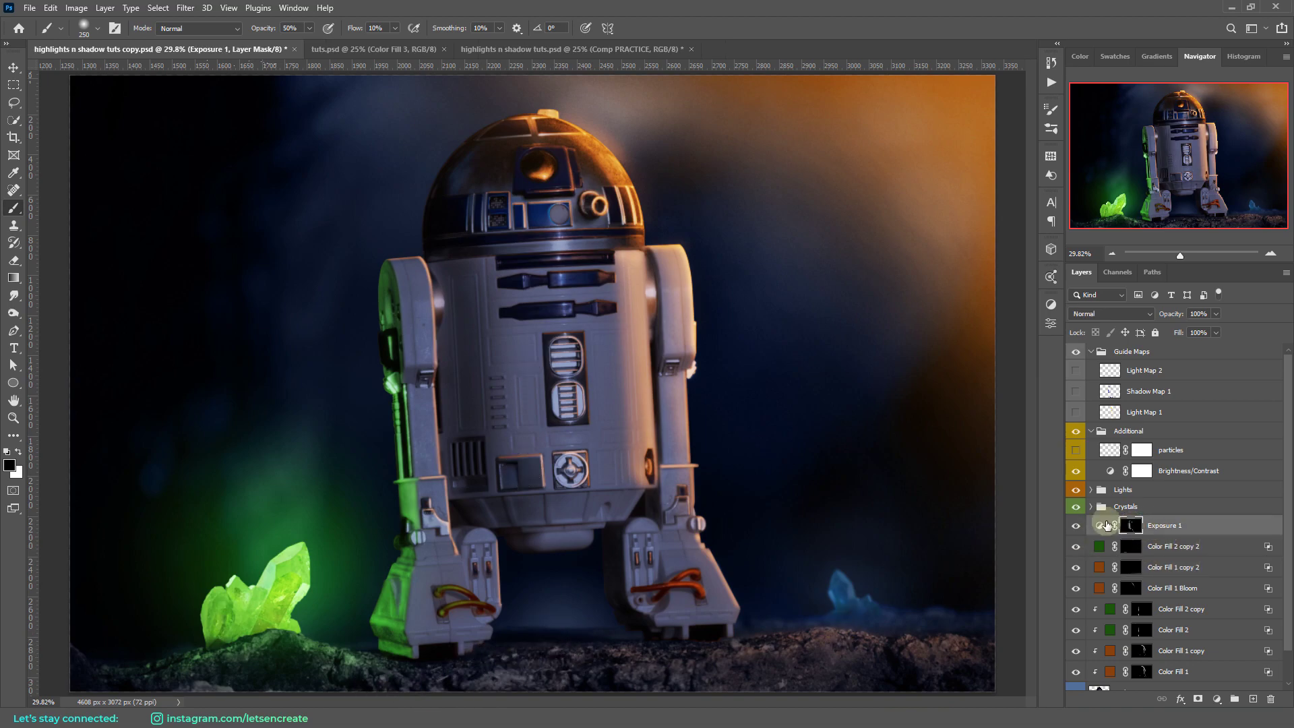
key(x)
key(bracketleft)
key(bracketleft)
key(bracketleft)
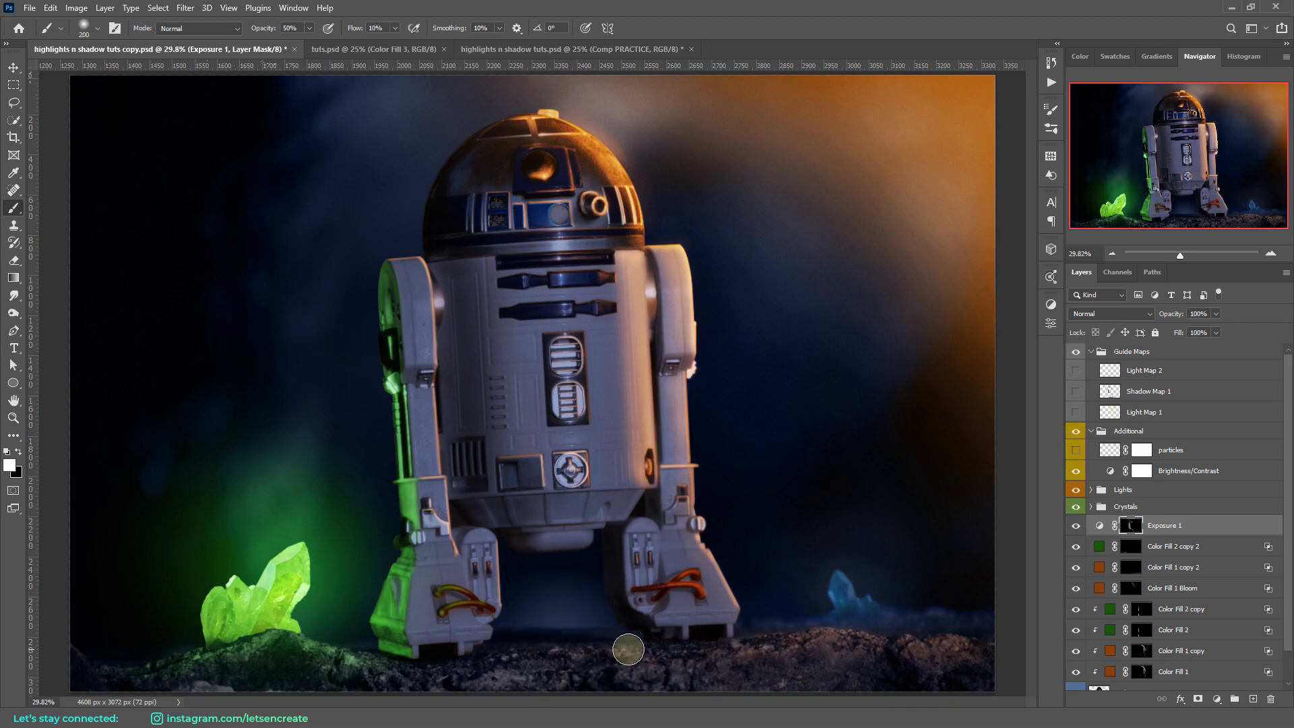
mouse_move(668, 646)
mouse_down()
mouse_move(456, 654)
mouse_move(716, 652)
mouse_move(407, 653)
mouse_move(738, 645)
mouse_move(432, 663)
mouse_move(734, 647)
mouse_move(388, 682)
mouse_move(698, 650)
mouse_up()
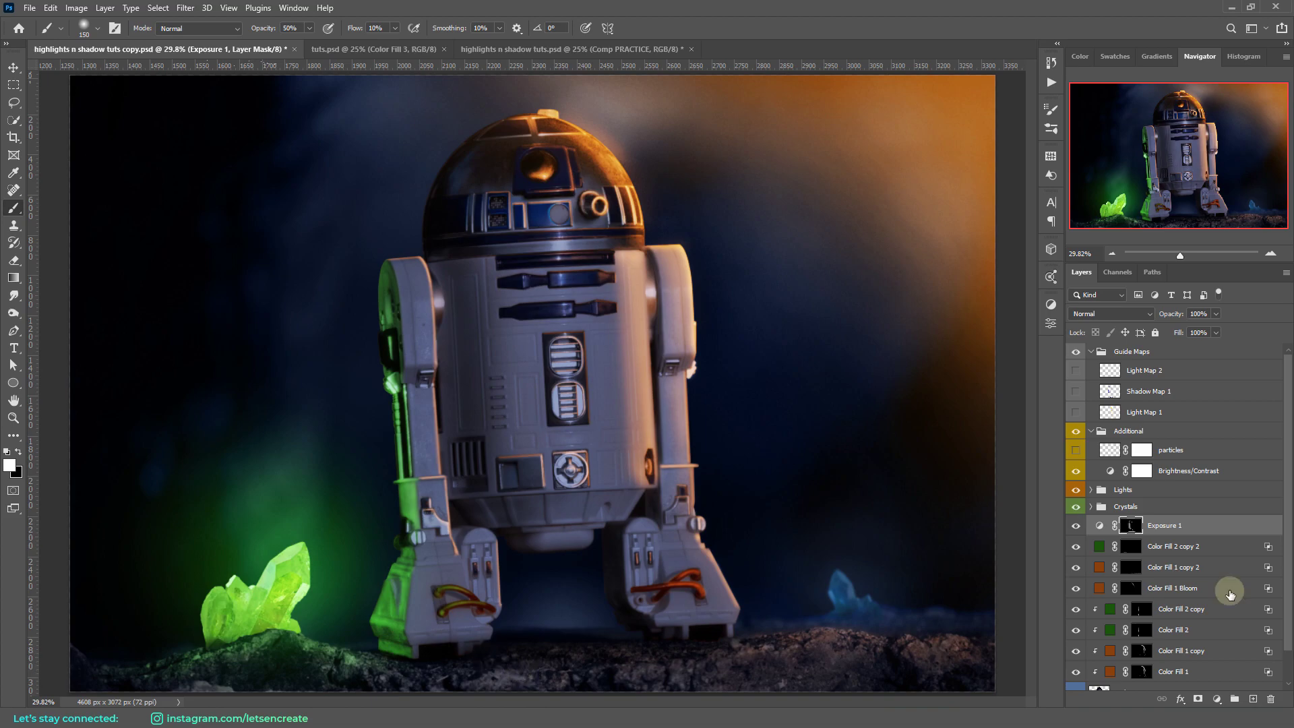
Step: Select the Color Fill 2 mask and set the brush to black at 20% opacity
click(1141, 629)
key(x)
key(2)
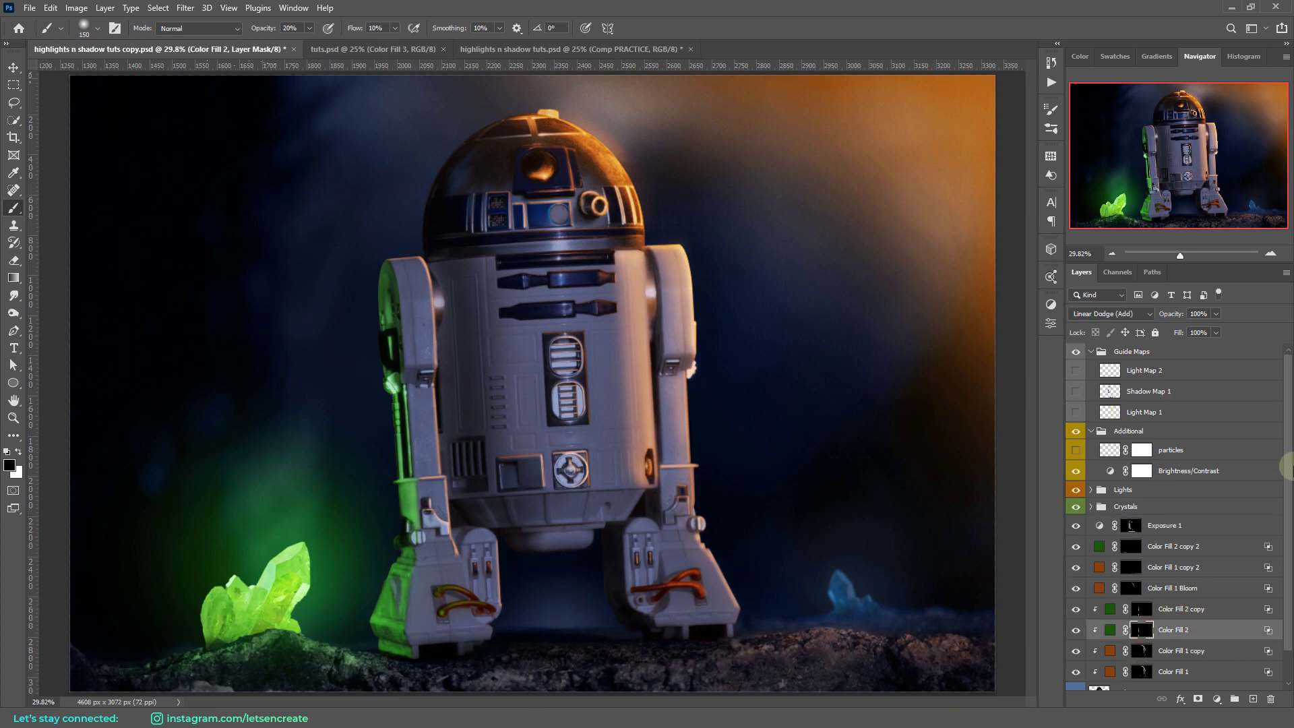
Step: Show the particles layer and compare the scene with all lighting layers from Exposure 1 down to Color Fill 1 hidden and shown
click(1075, 449)
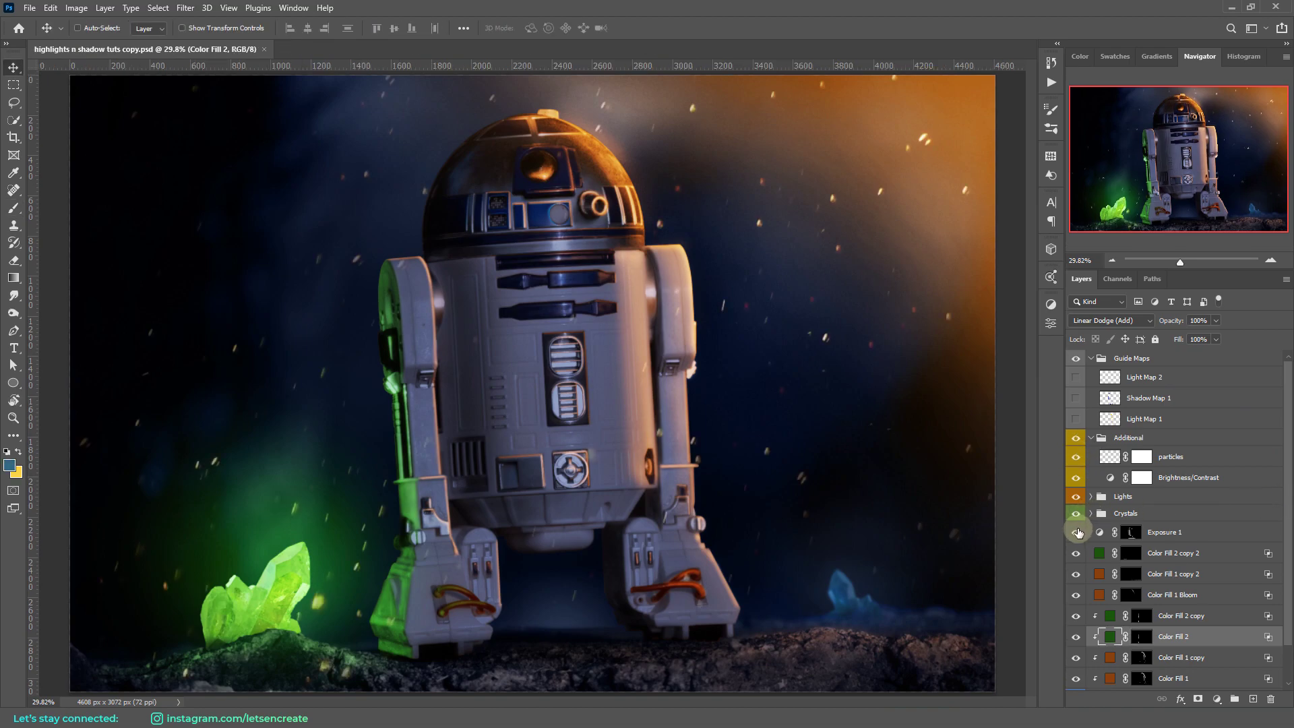
drag(1075, 532, 1076, 680)
scroll(1185, 605, down, 1)
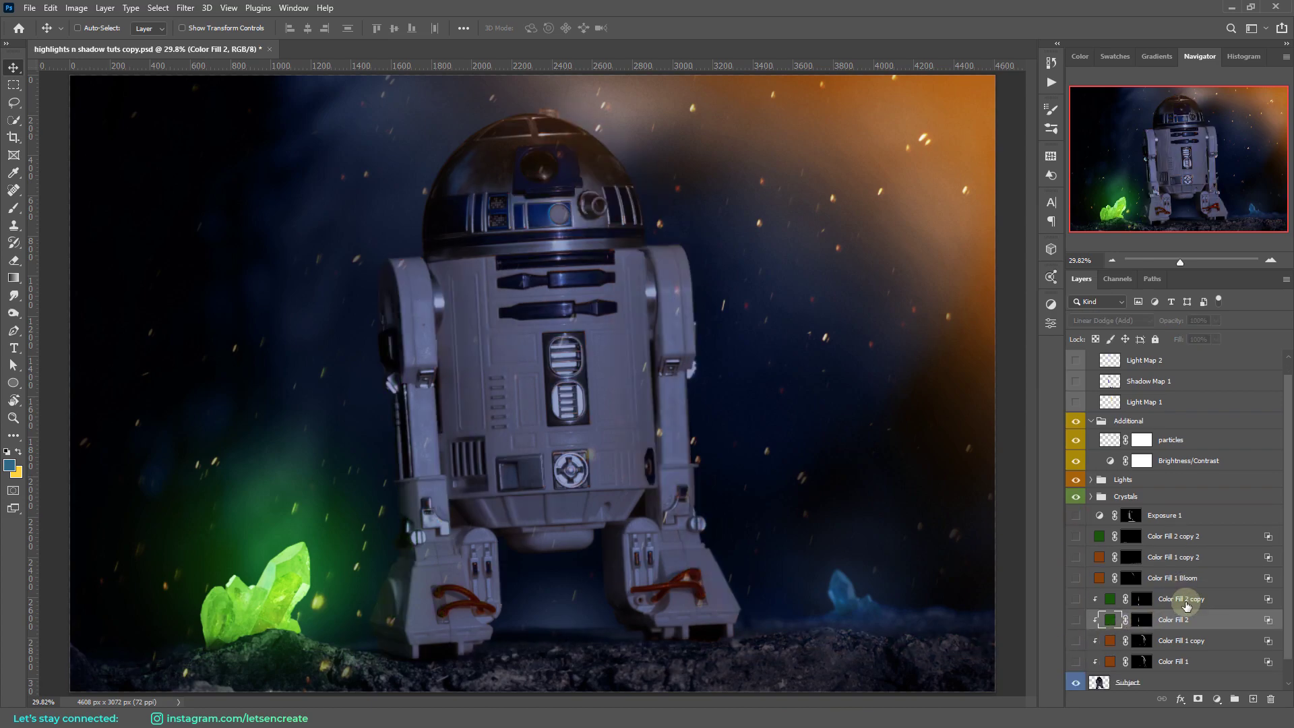
drag(1076, 515, 1074, 661)
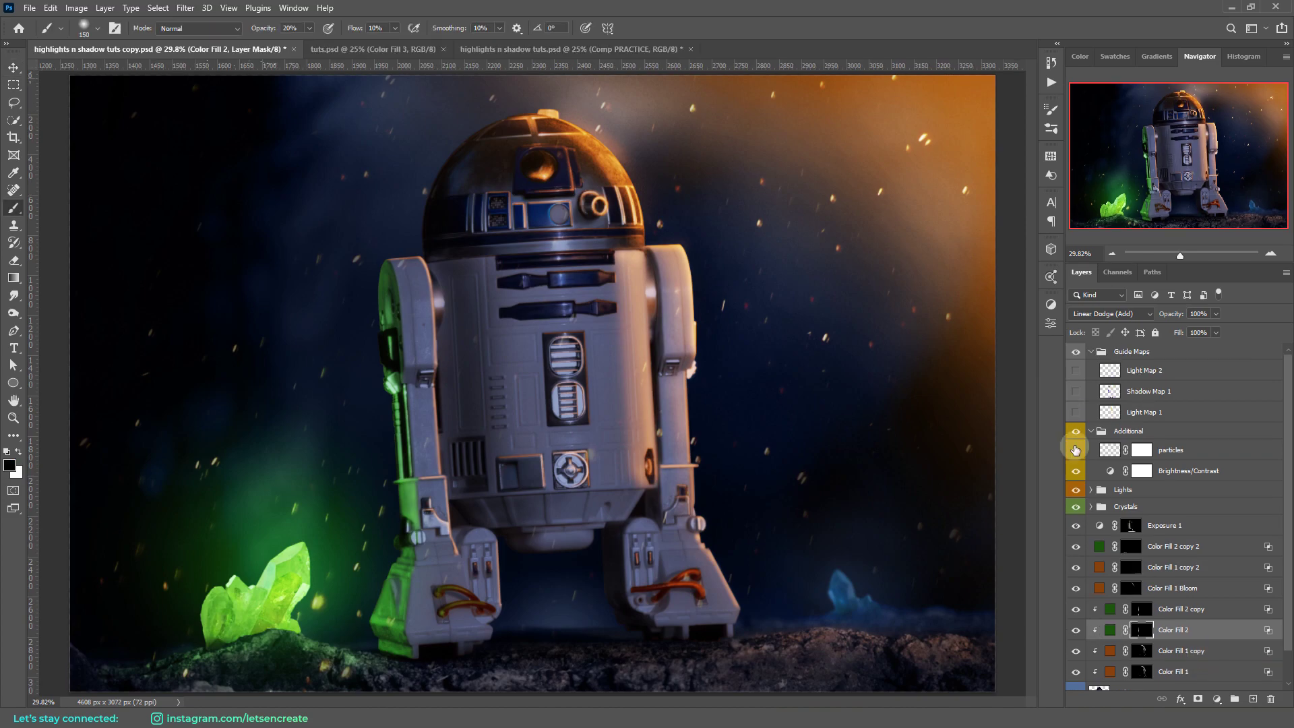
Step: Preview the Crystals, Comp Finished and Guide Maps groups in highlights n shadow tuts.psd, and return to highlights n shadow tuts copy.psd
click(640, 49)
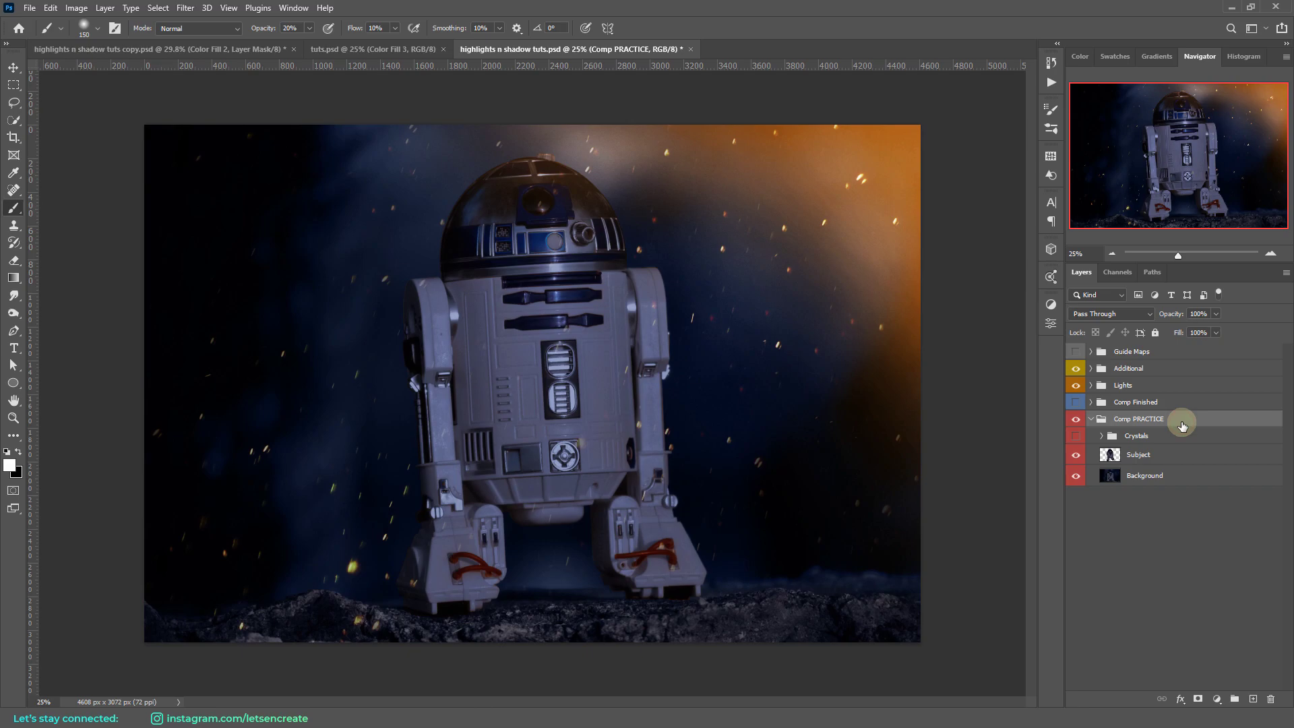
click(1162, 458)
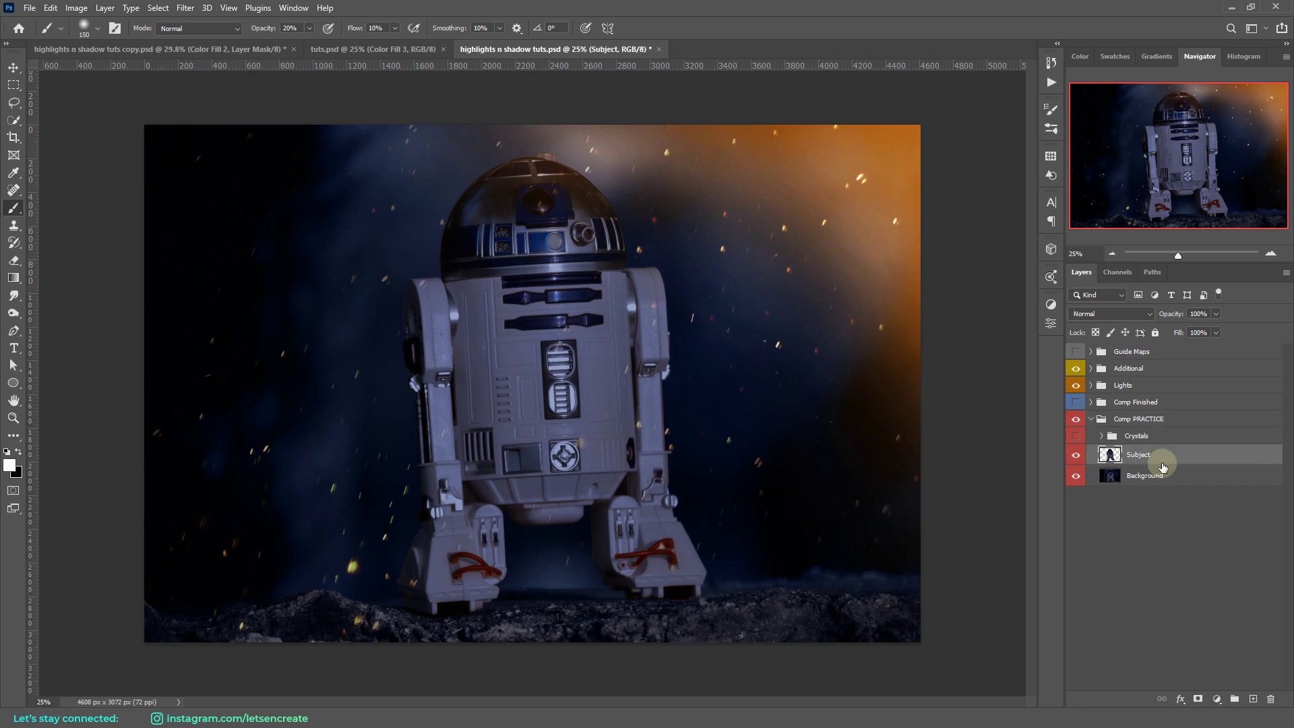
click(1076, 436)
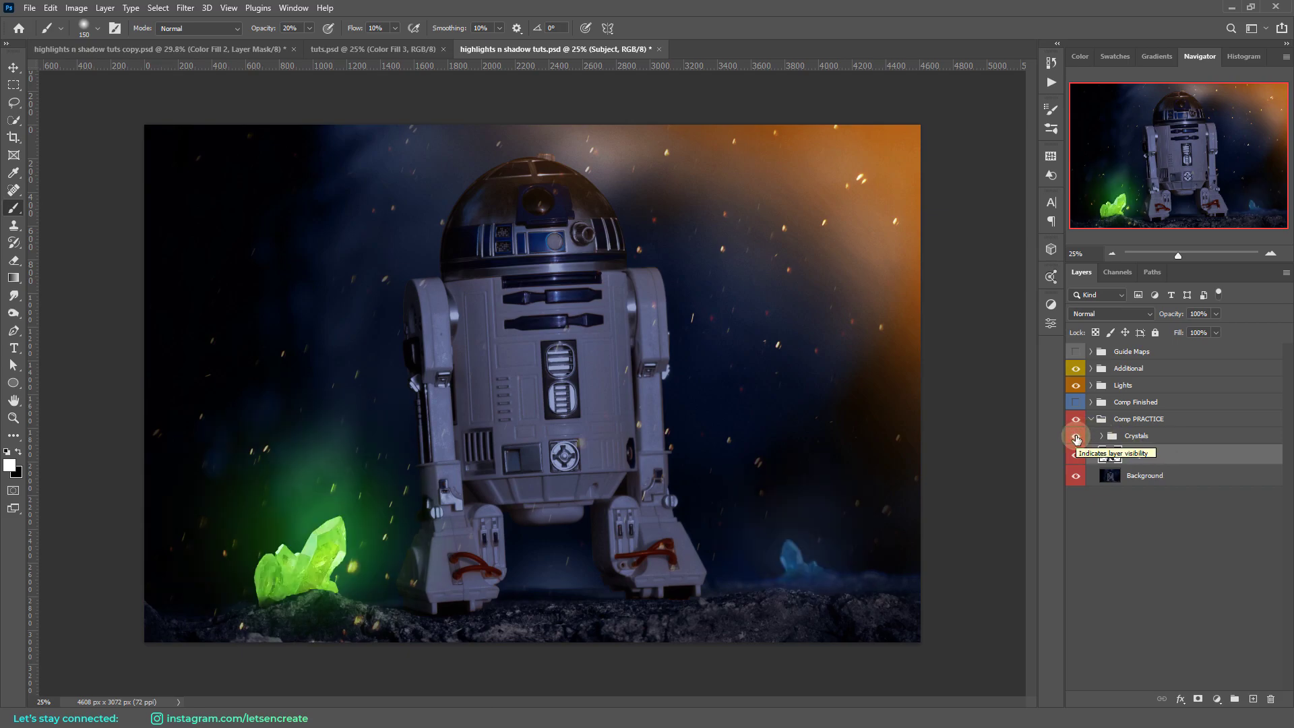
click(1076, 436)
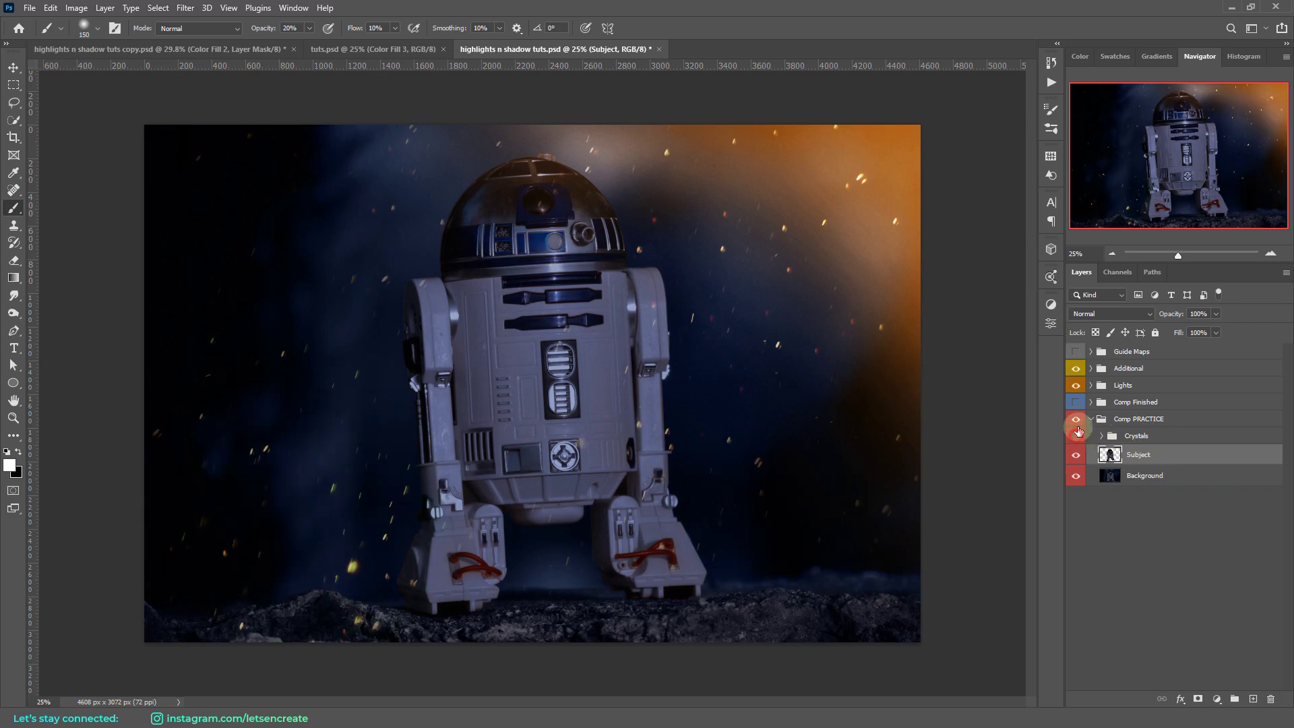
click(1074, 402)
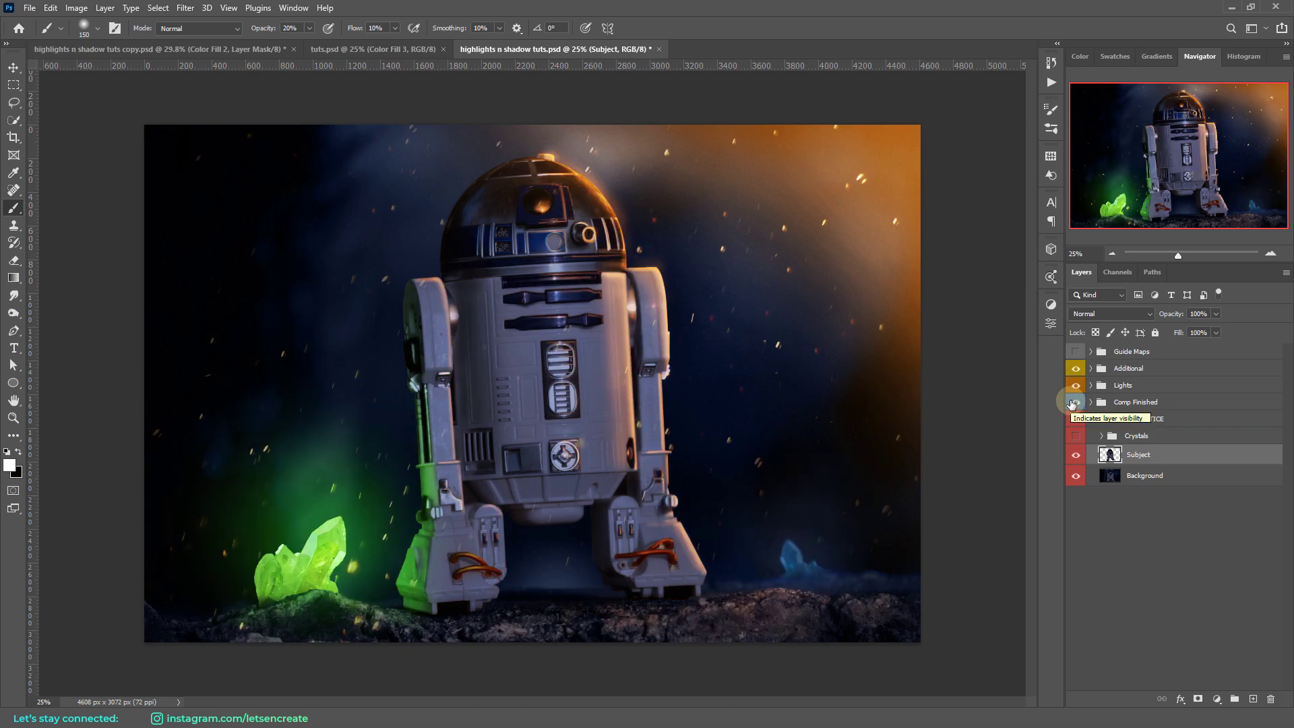
click(1073, 402)
click(1076, 352)
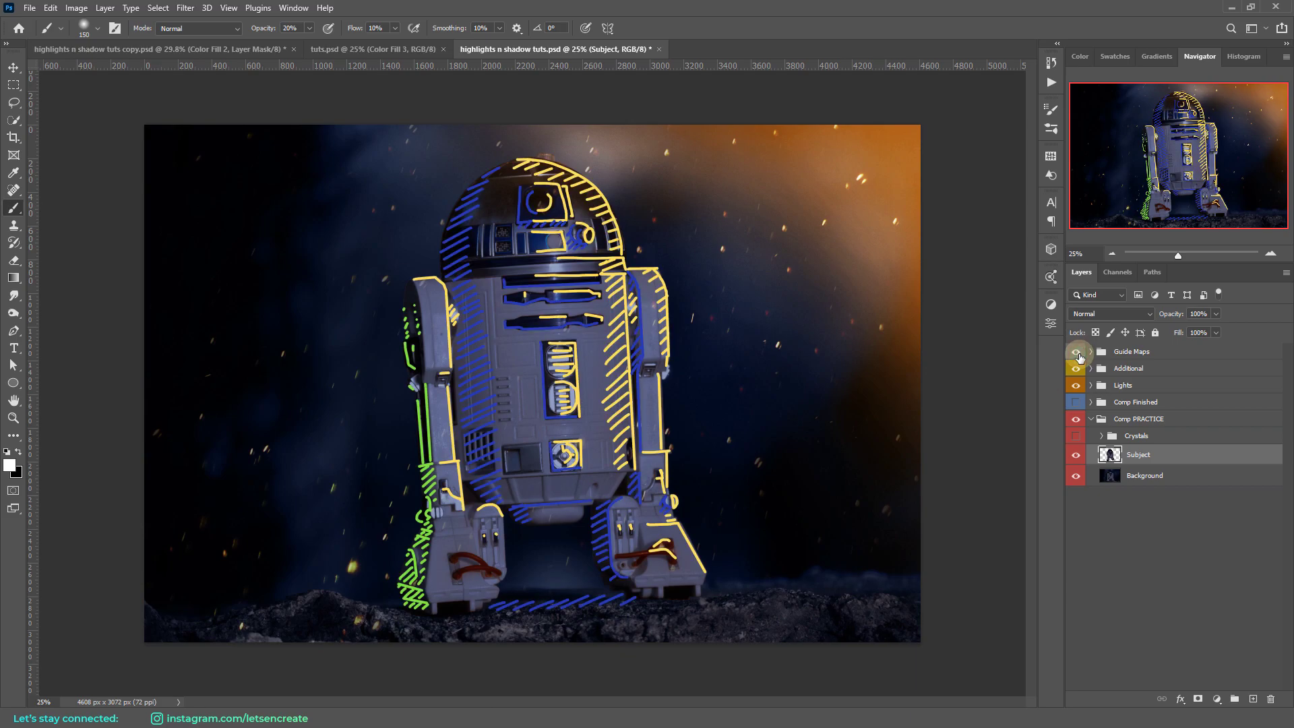
click(1076, 352)
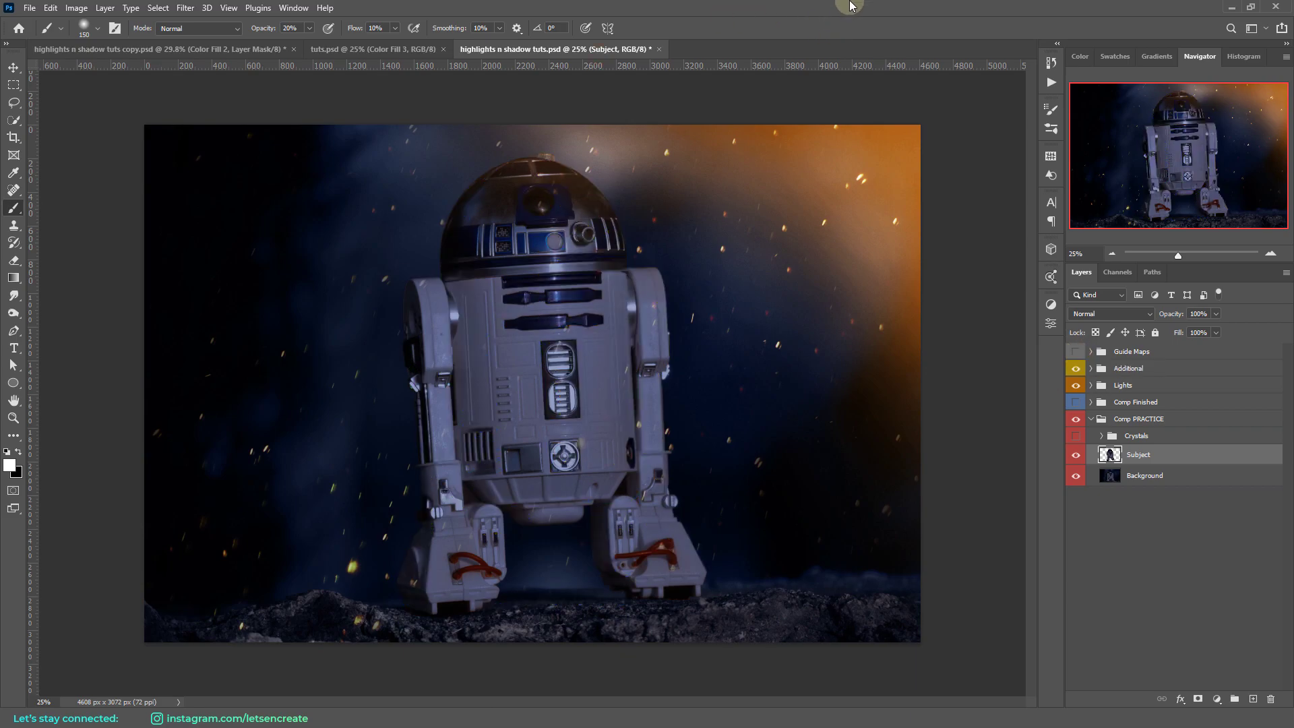
key(ctrl+Tab)
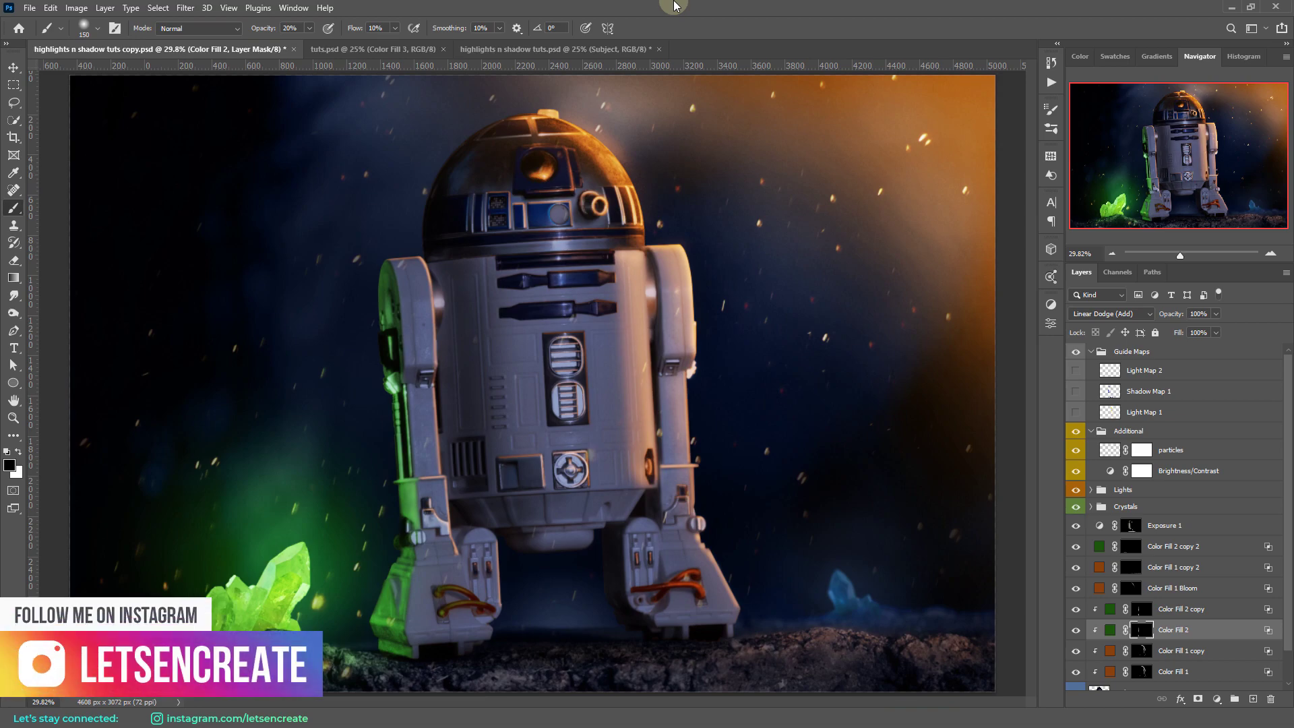